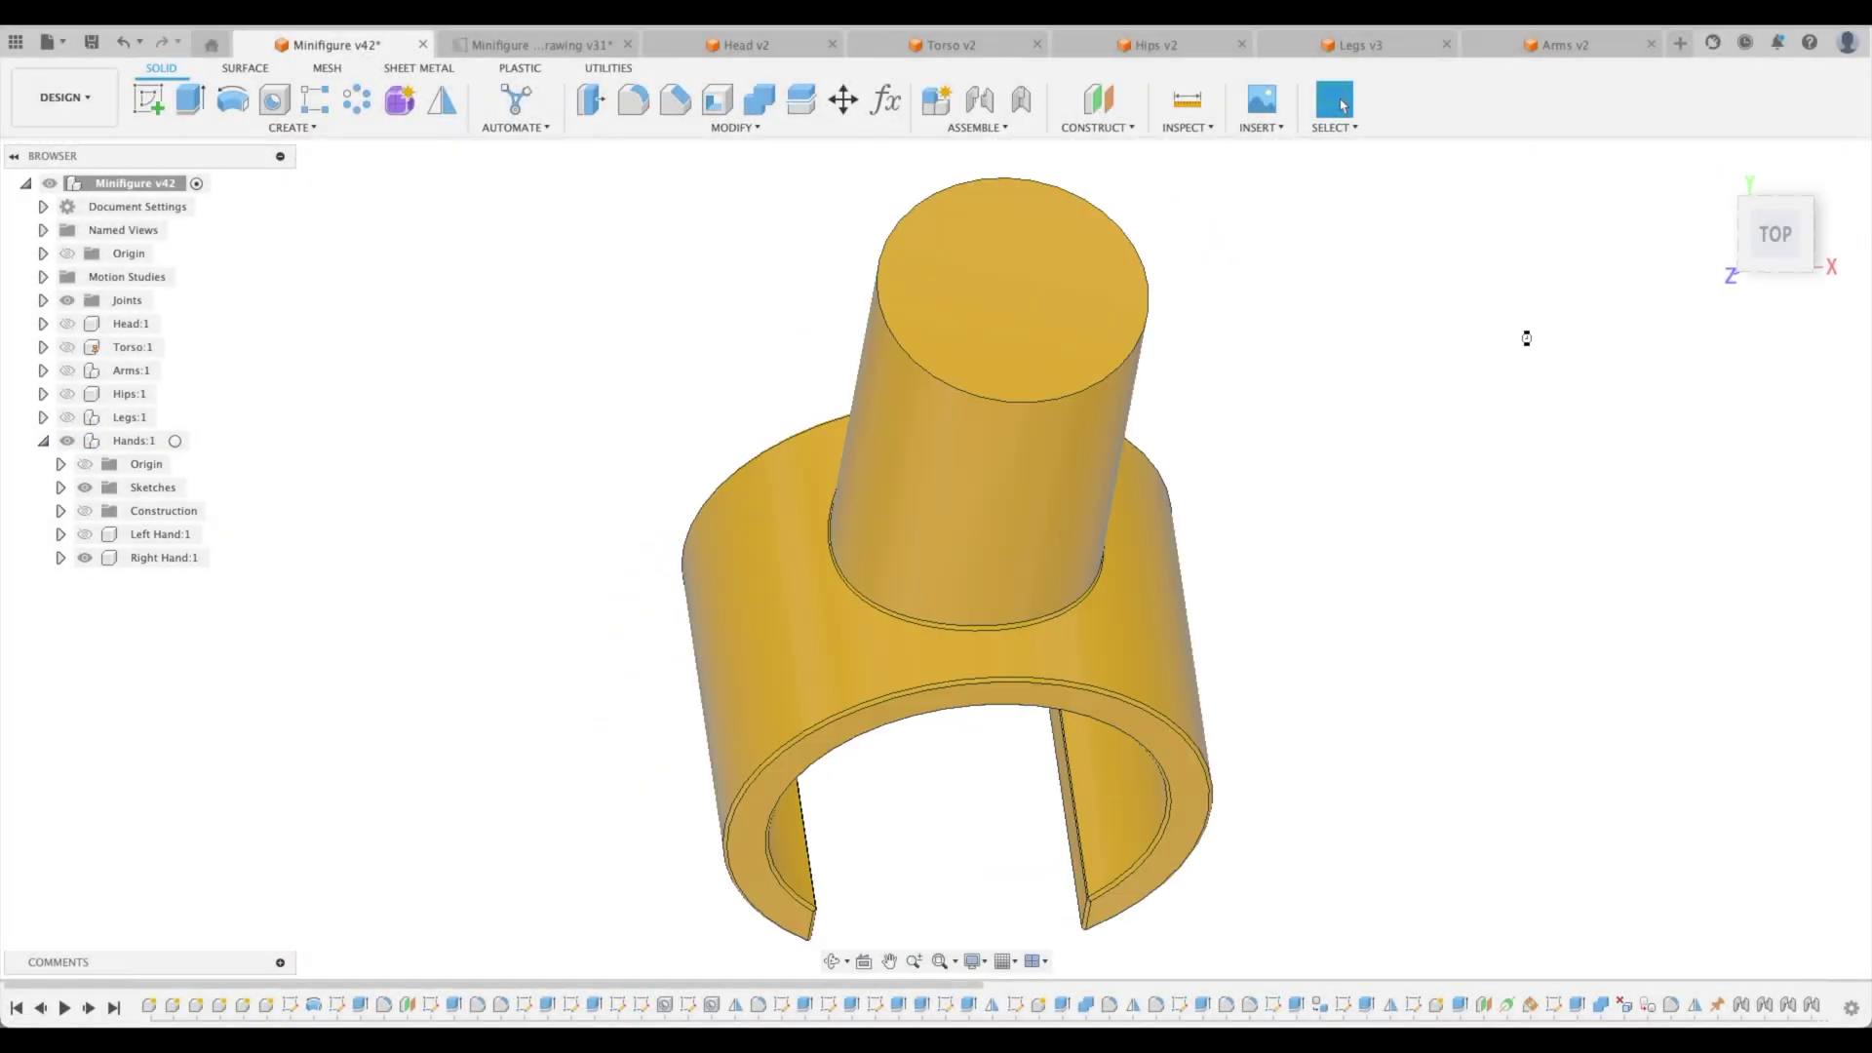
{"action": "middle_click_drag", "start_coordinate": [1527, 339], "coordinate": [1610, 279], "text": "shift"}
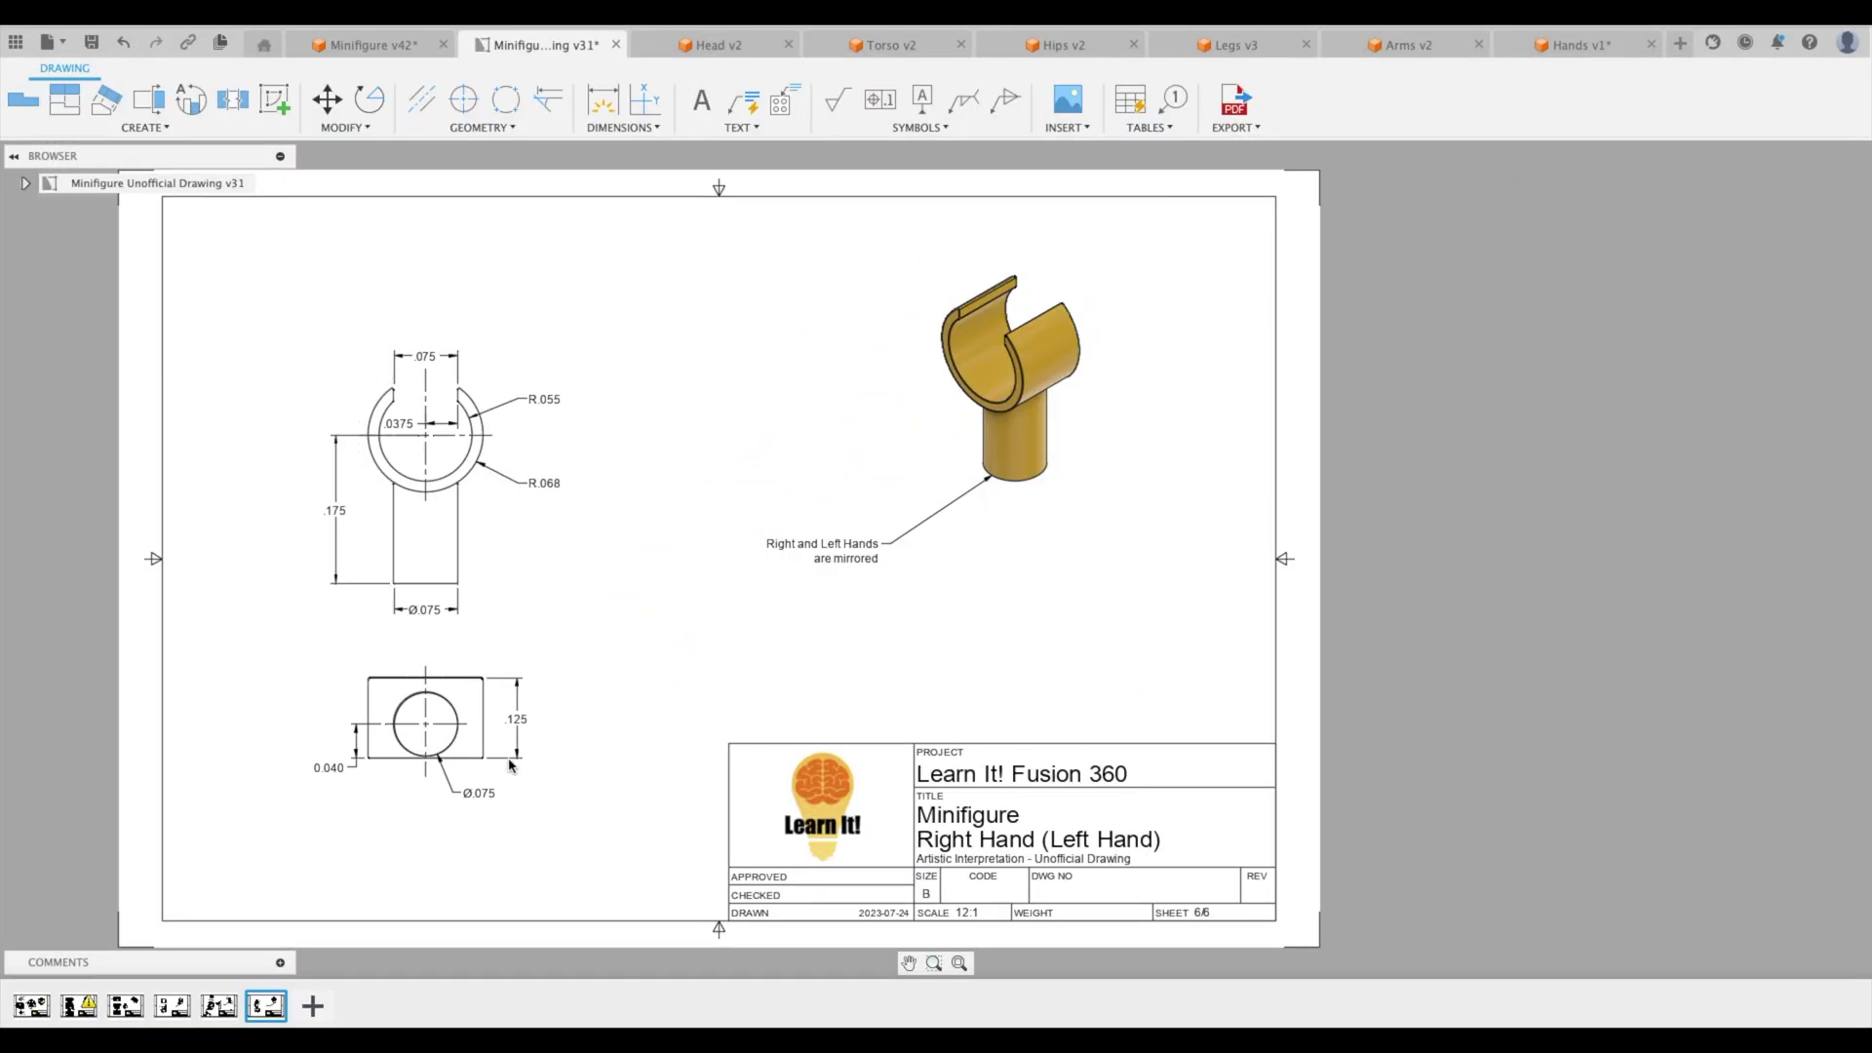
{"action": "left_click", "coordinate": [1596, 49]}
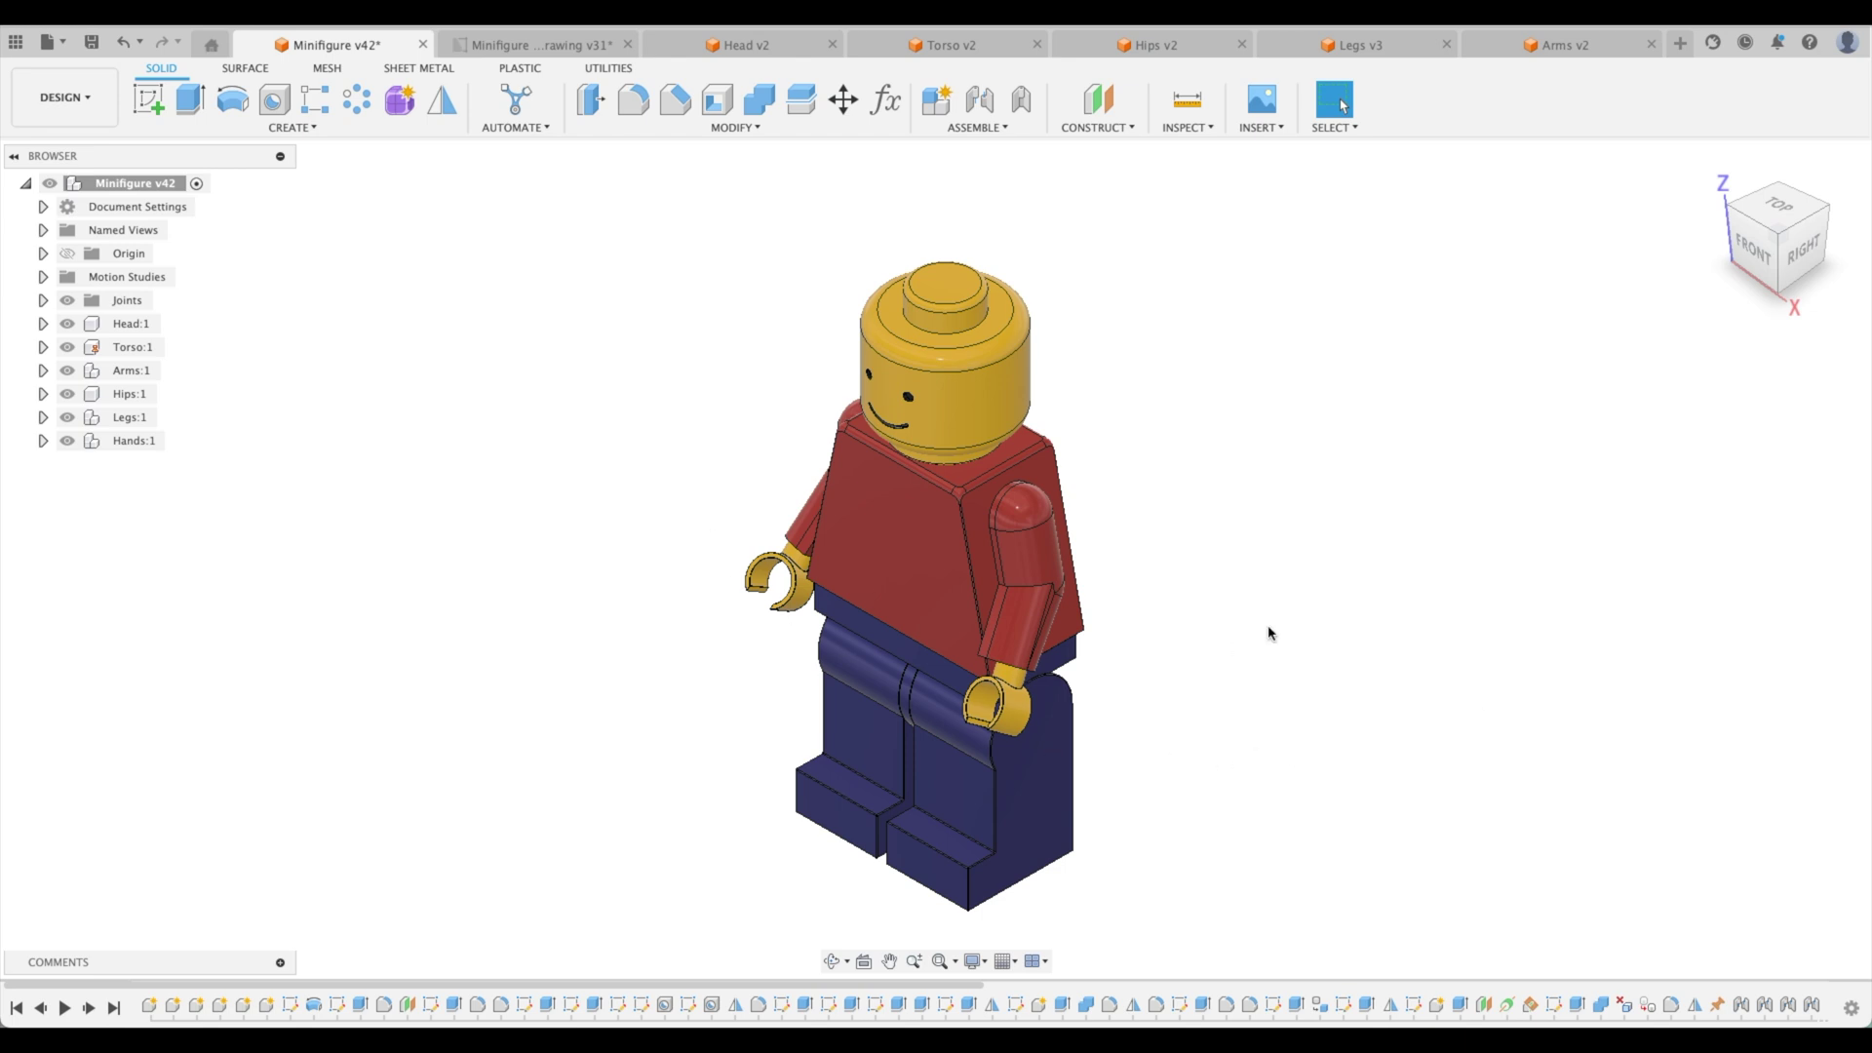
- Isolate the Hands component, expand it and hide the Left Hand so only the Right Hand is shown
{"action": "right_click", "coordinate": [133, 443]}
{"action": "left_click", "coordinate": [214, 581]}
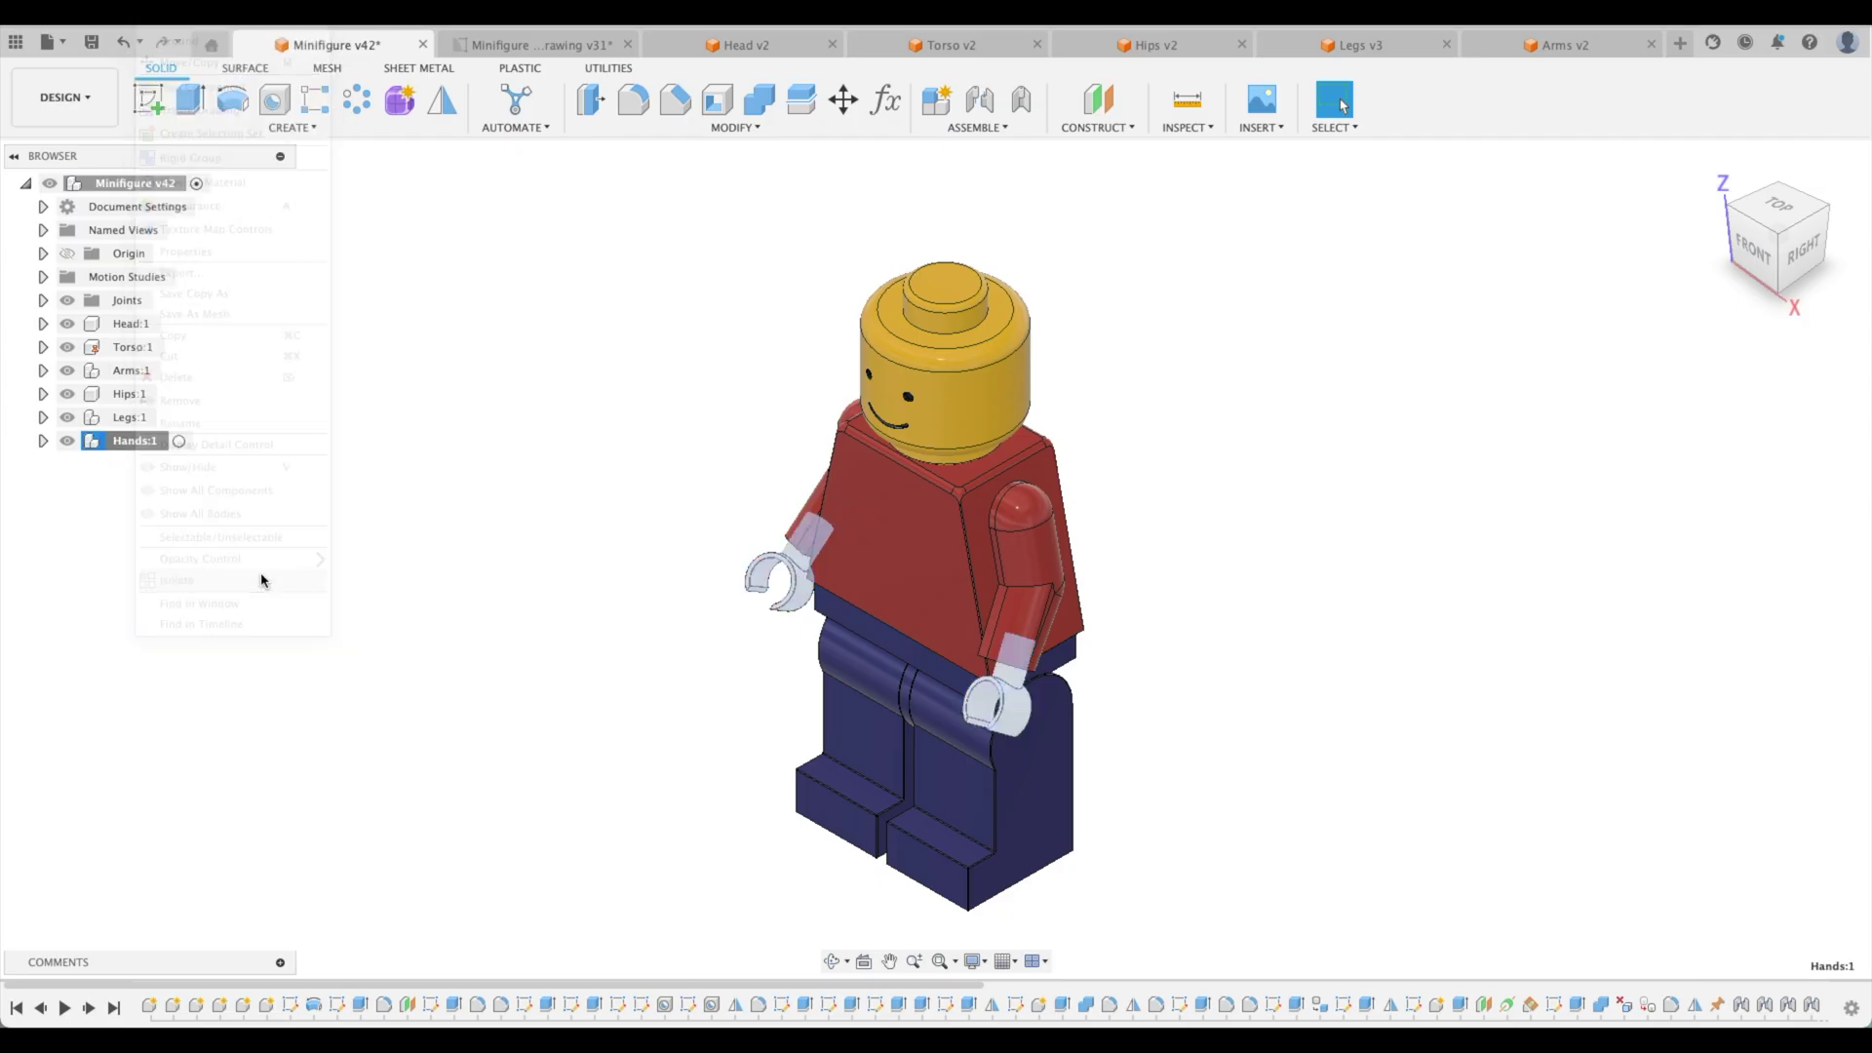
{"action": "left_click", "coordinate": [43, 441]}
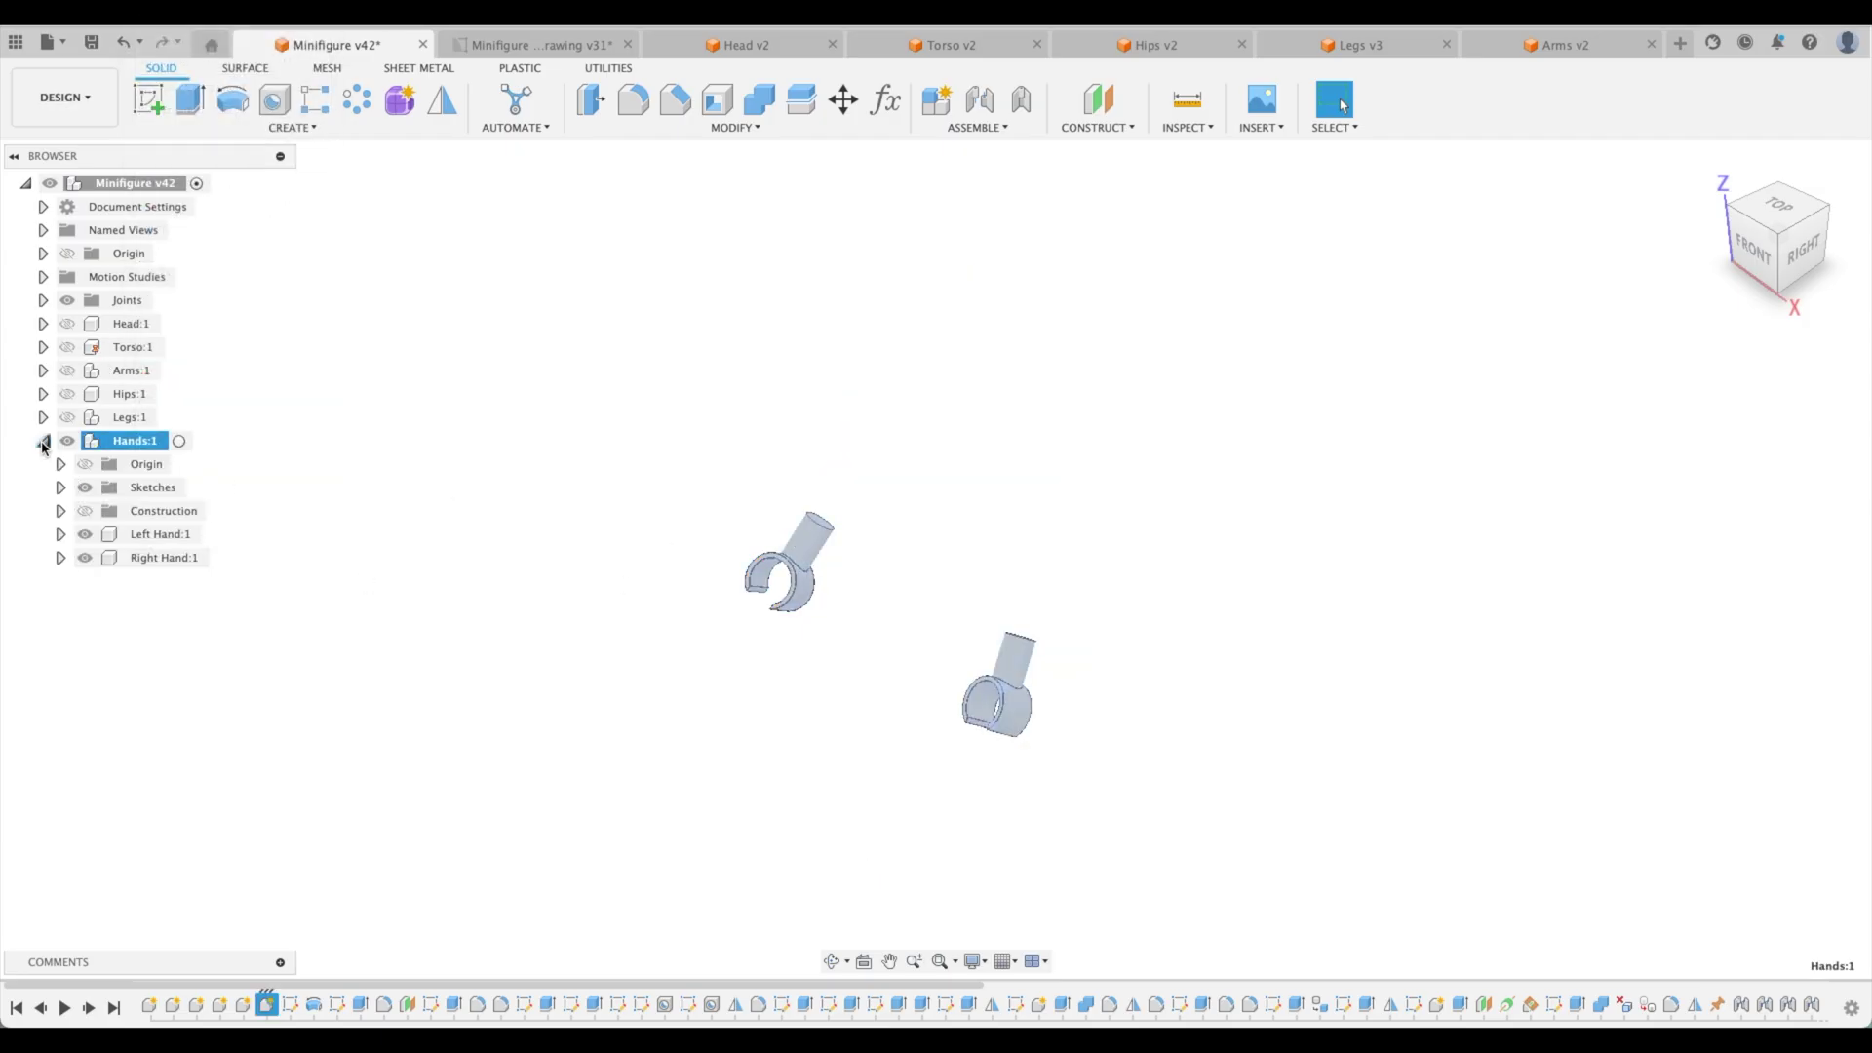
{"action": "left_click", "coordinate": [85, 562]}
{"action": "left_click", "coordinate": [85, 534]}
{"action": "left_click", "coordinate": [862, 427]}
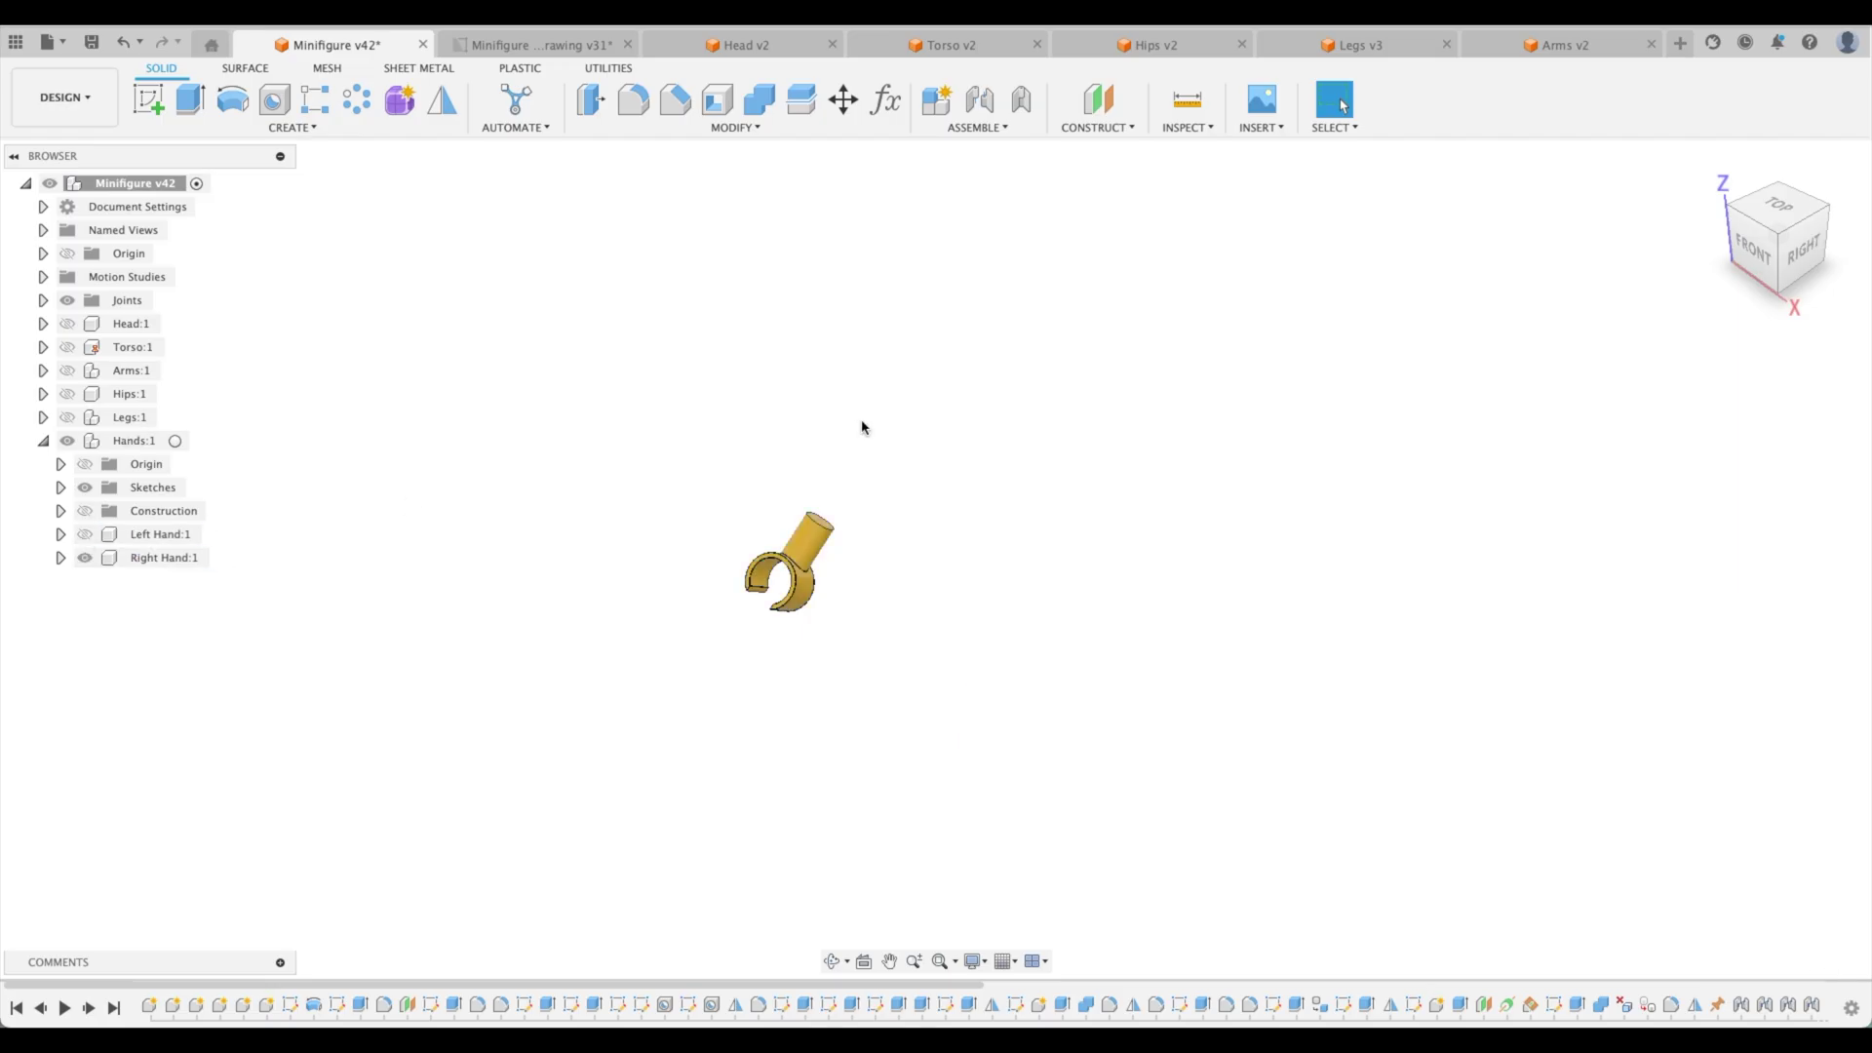
- Examine the right hand's open ring and cylindrical post from the front and from above, ending in the home view
{"action": "key", "text": "F6"}
{"action": "key", "text": "Right"}
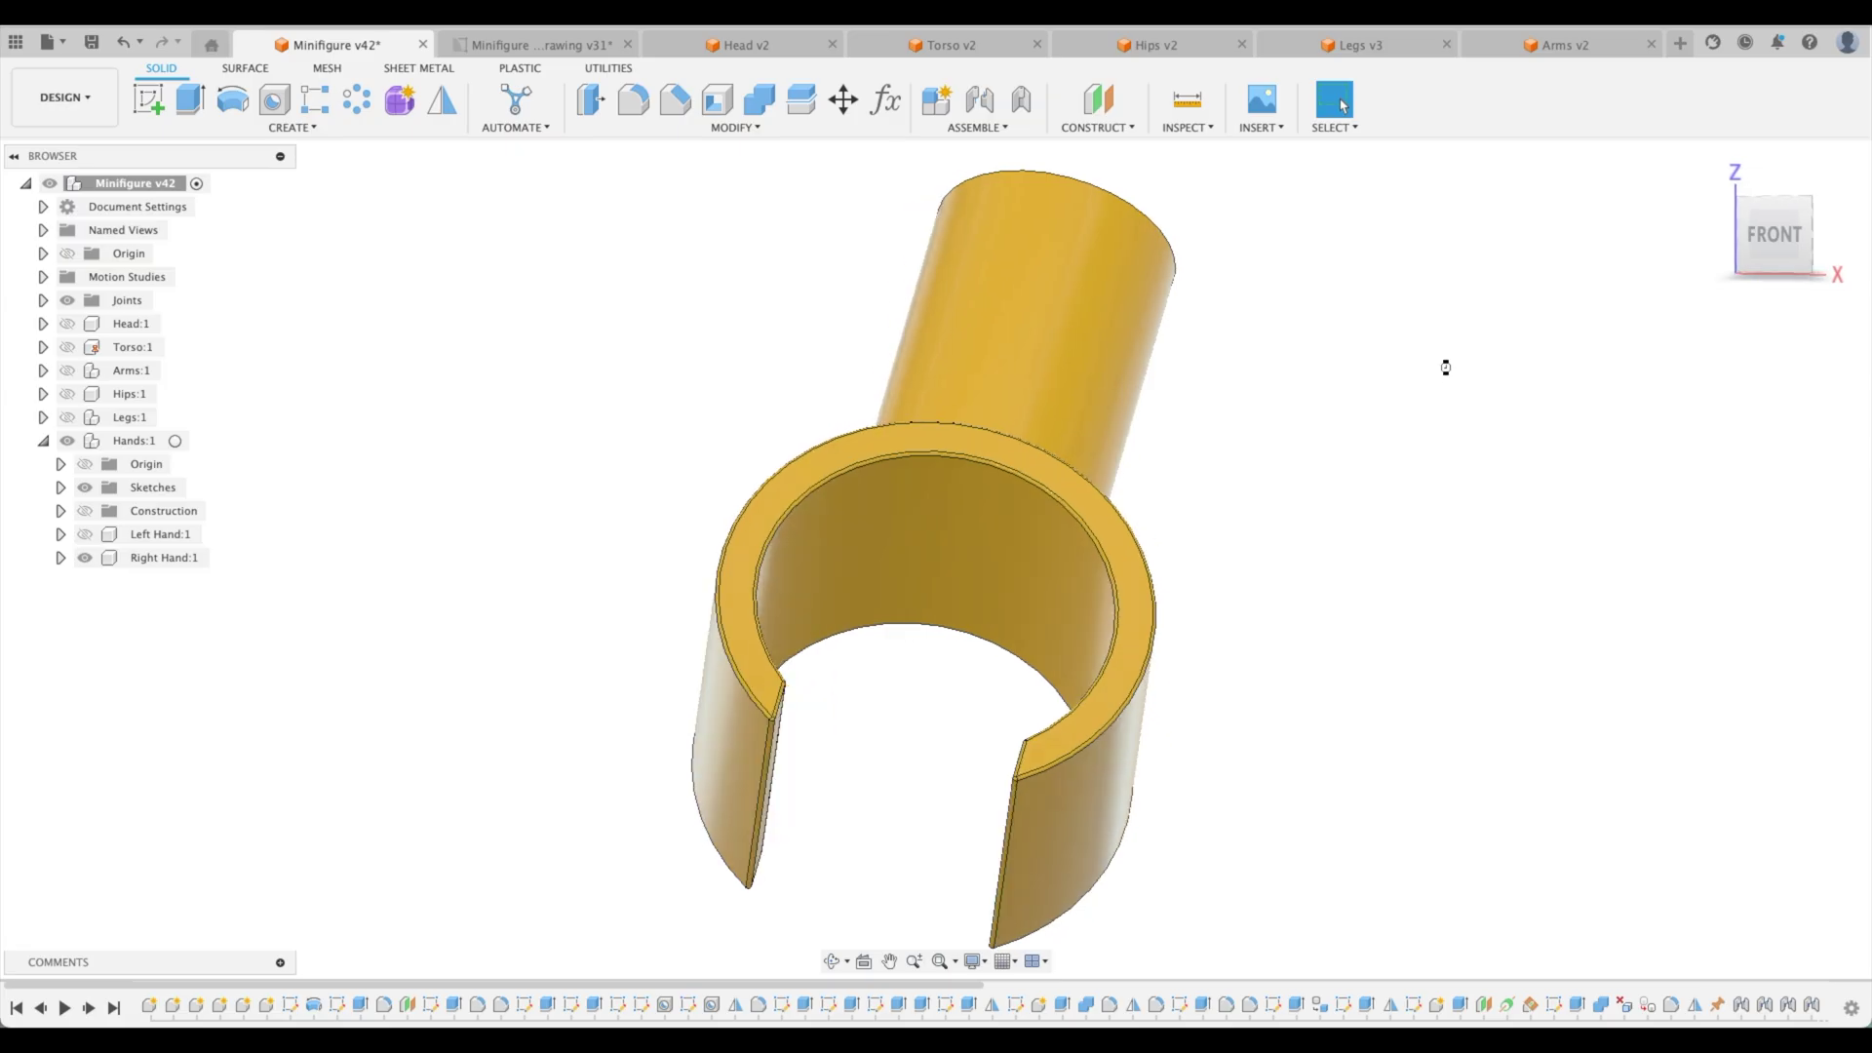
{"action": "key", "text": "Up"}
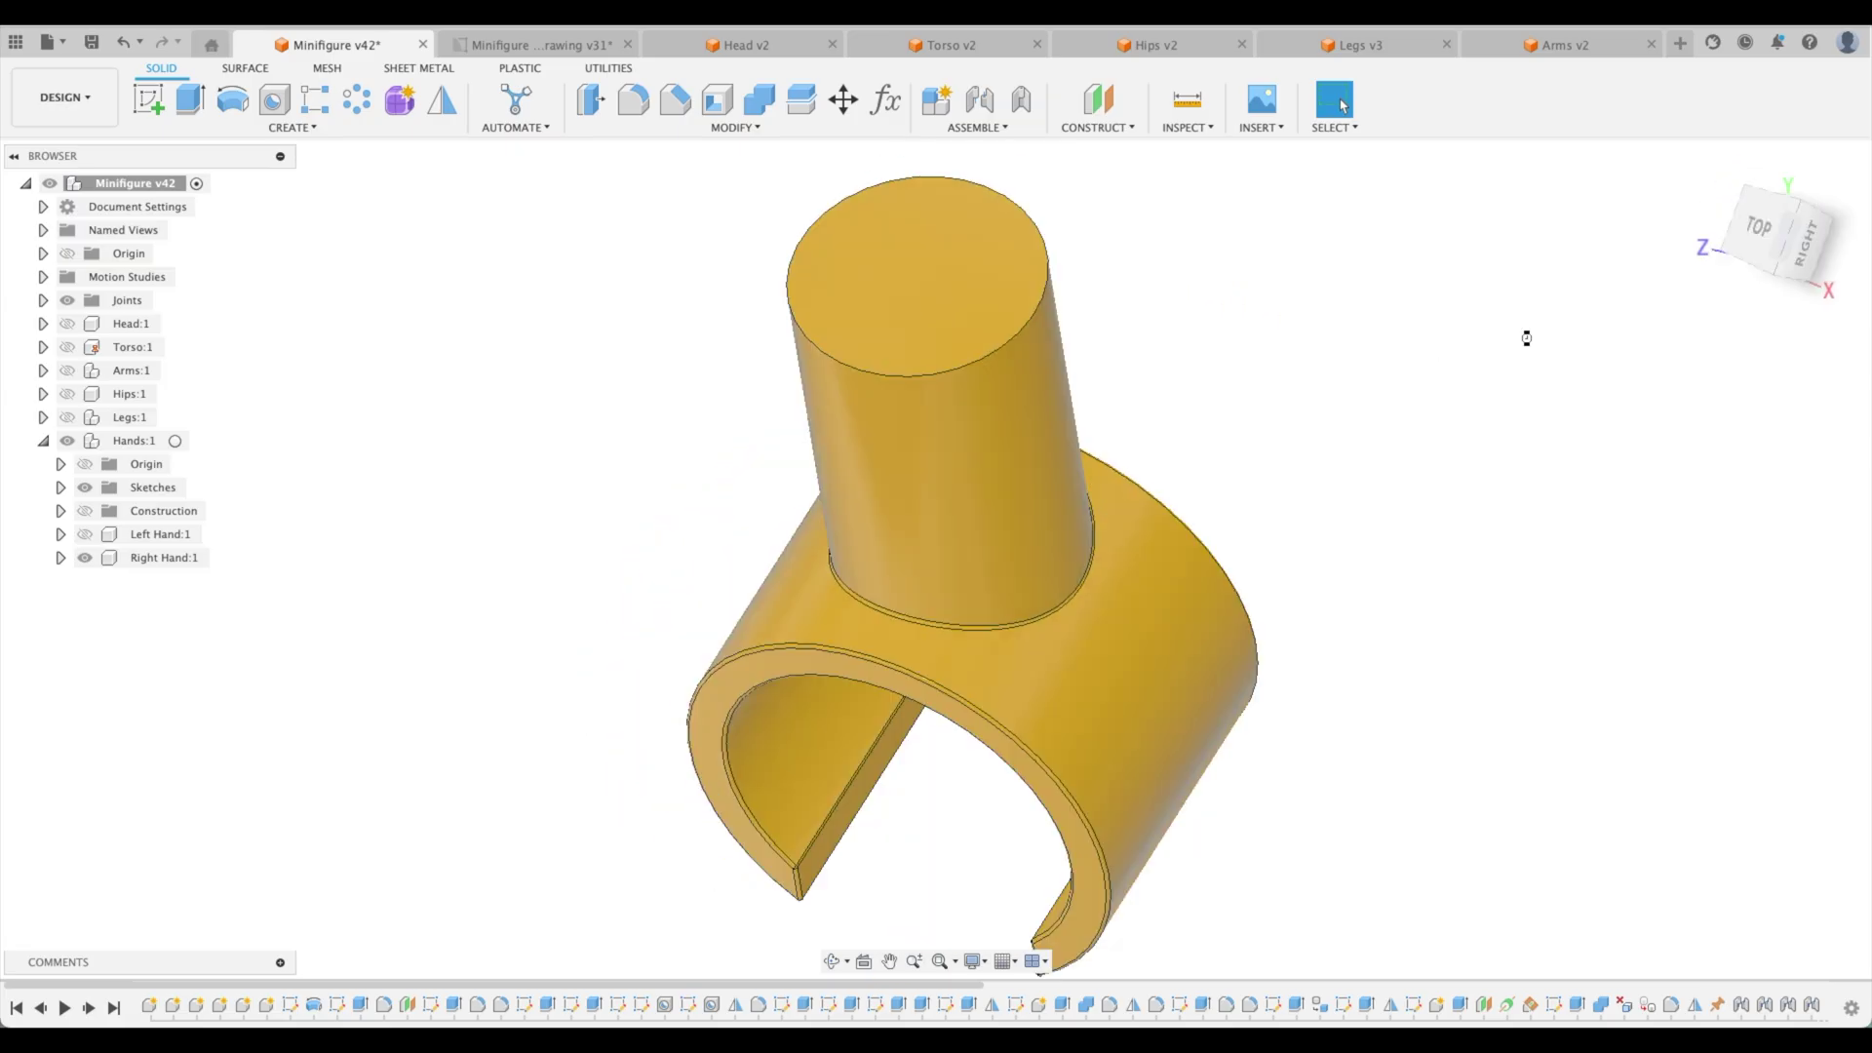
{"action": "key", "text": "F6"}
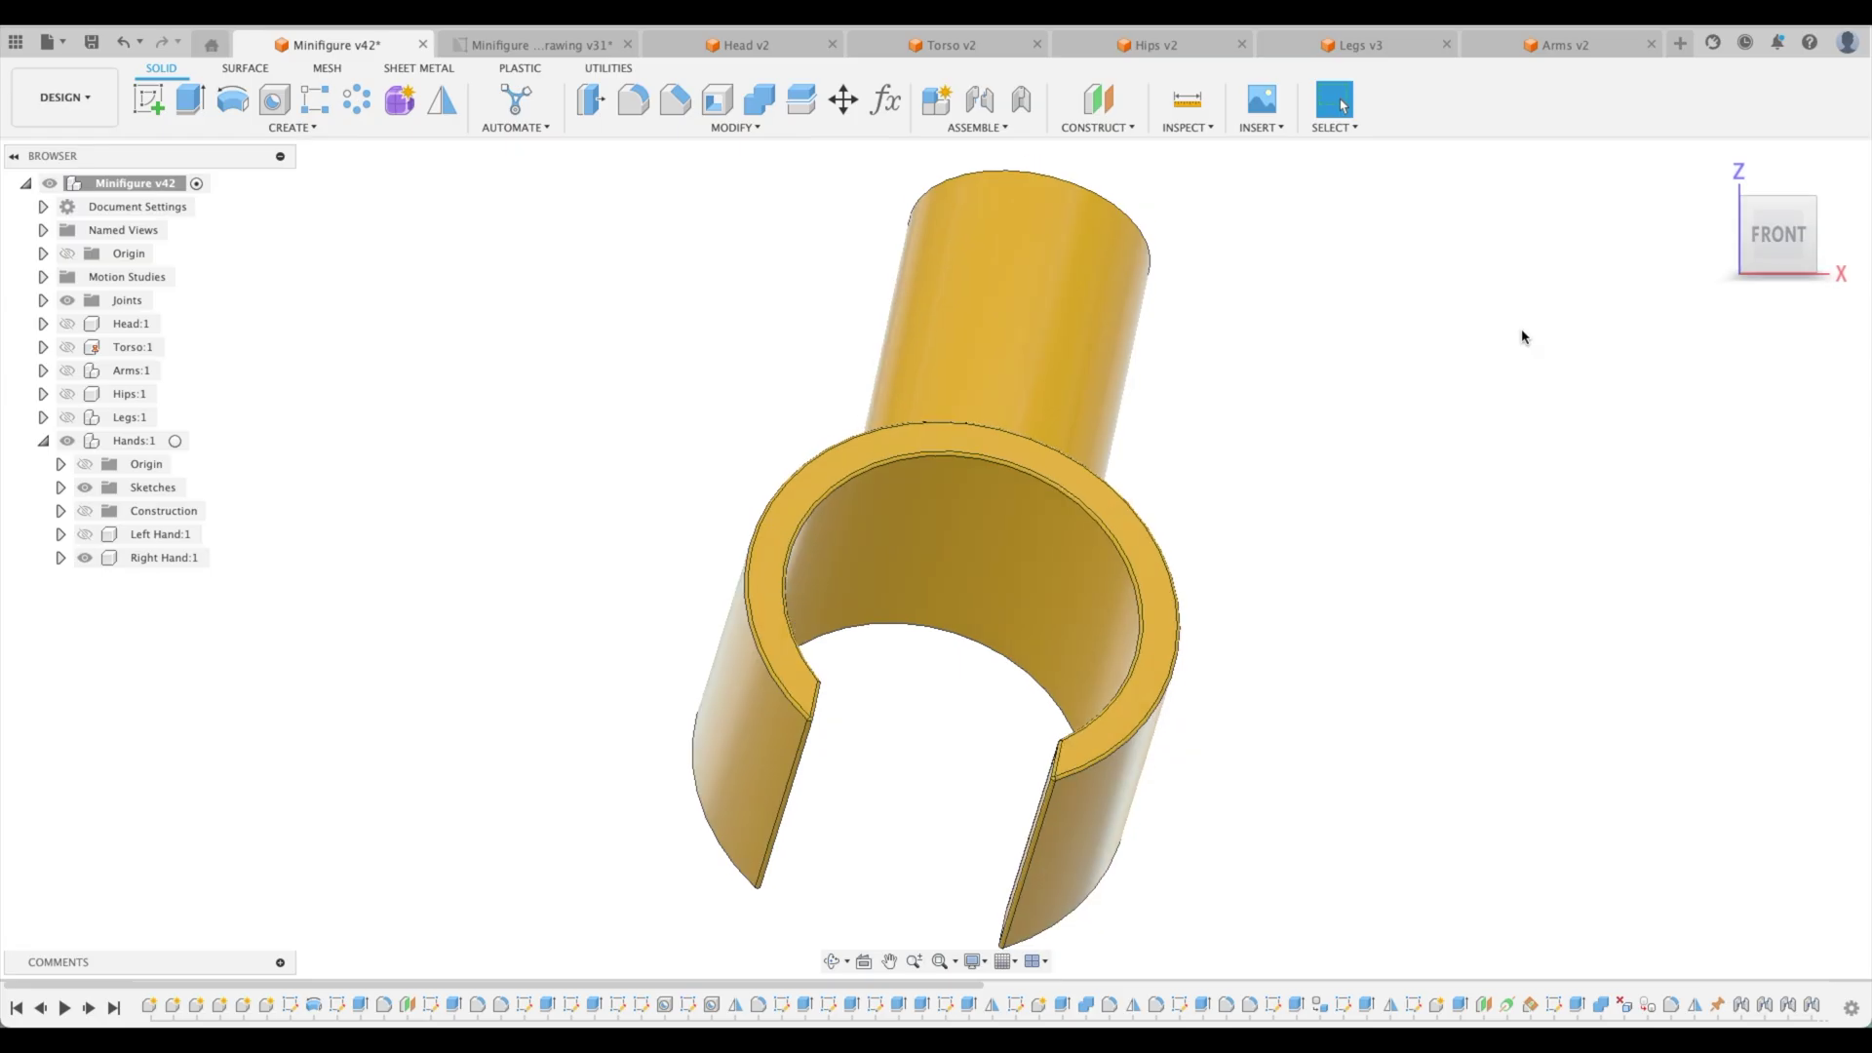
{"action": "left_click", "coordinate": [1713, 167]}
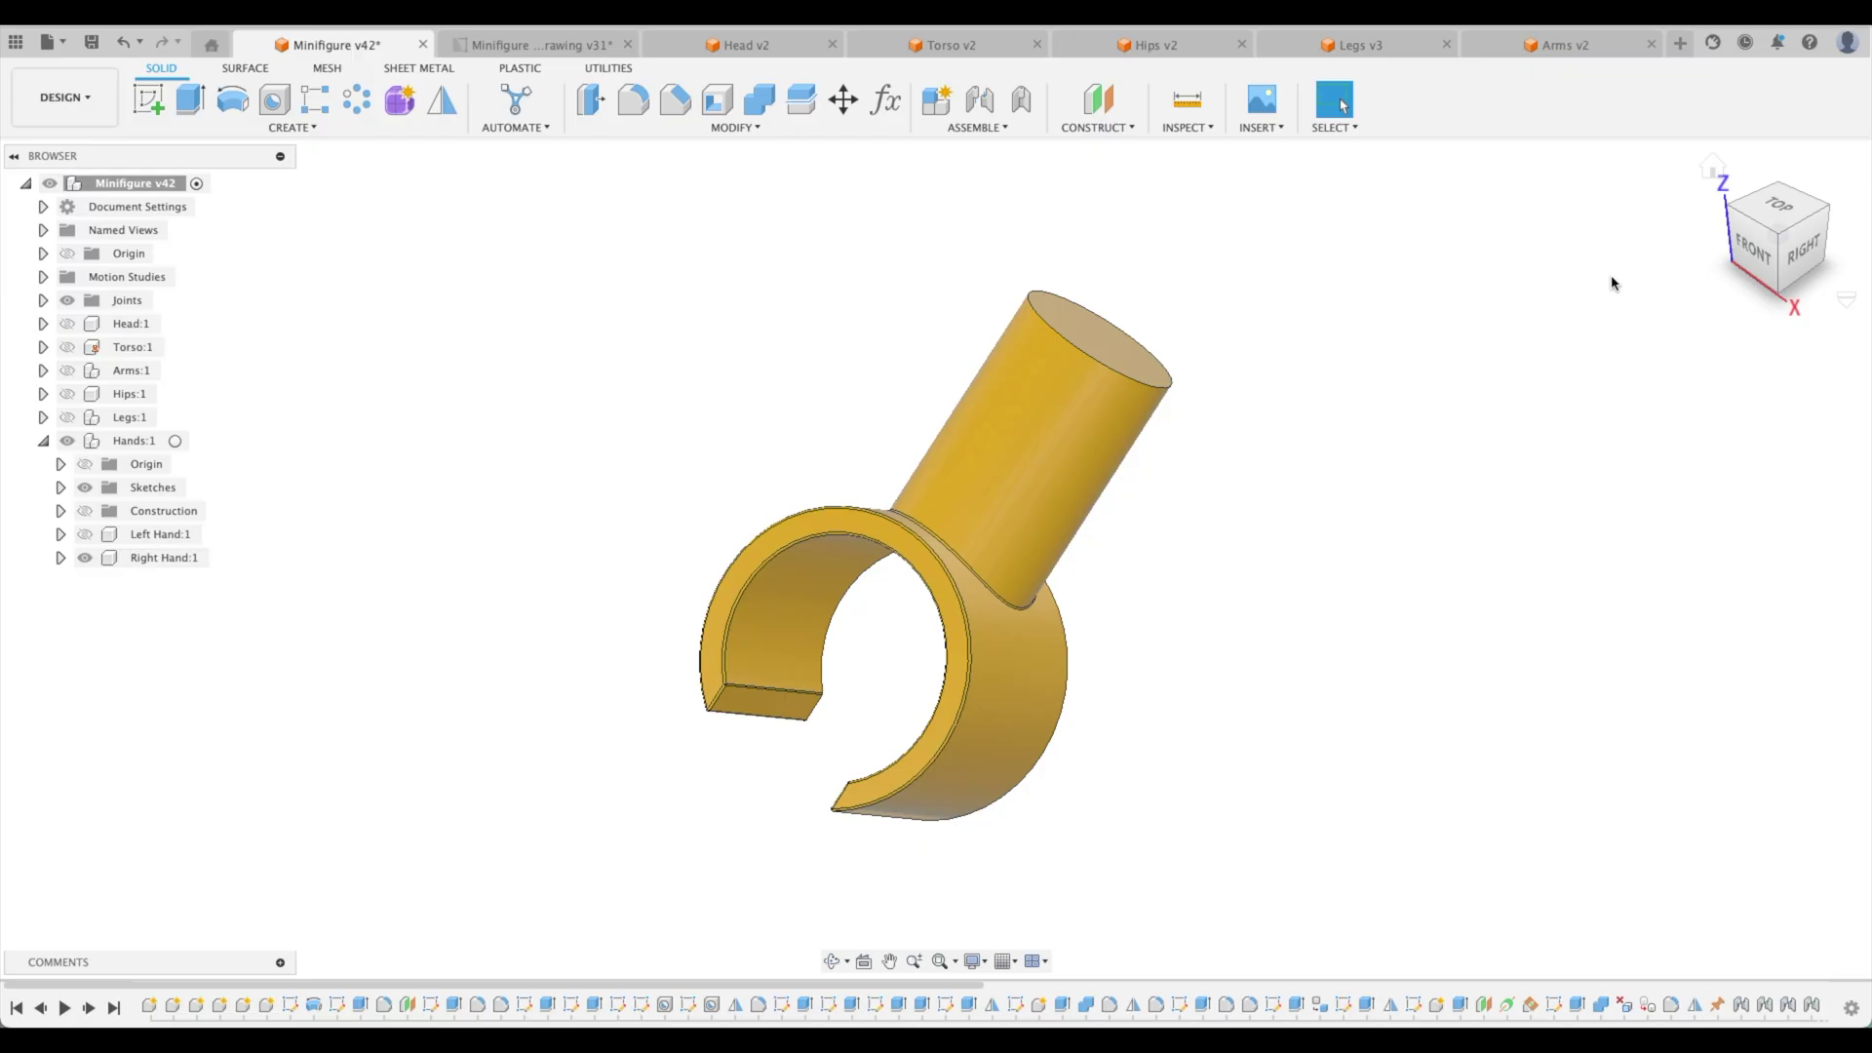
- Create a new design and save it as Hands in the Lesson 10 - Minifigure folder
{"action": "left_click", "coordinate": [1680, 43]}
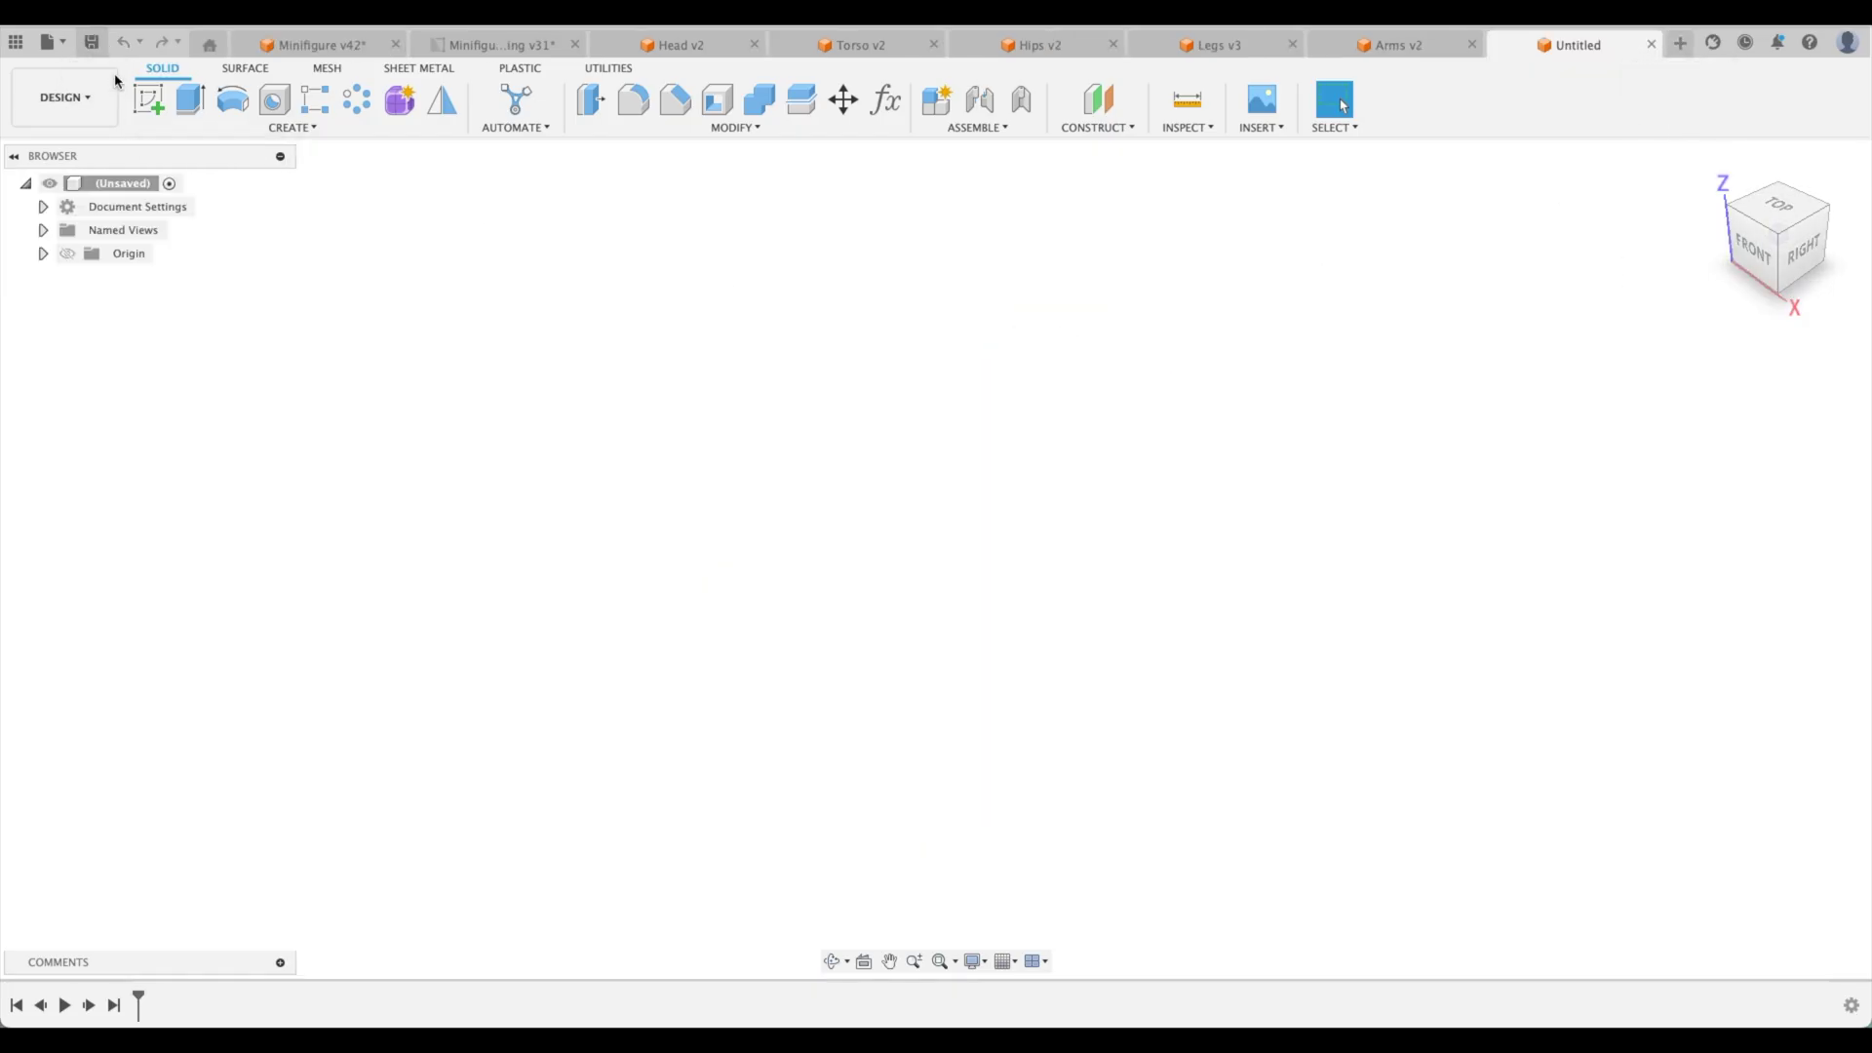
{"action": "key", "text": "super+s"}
{"action": "type", "text": "Hands"}
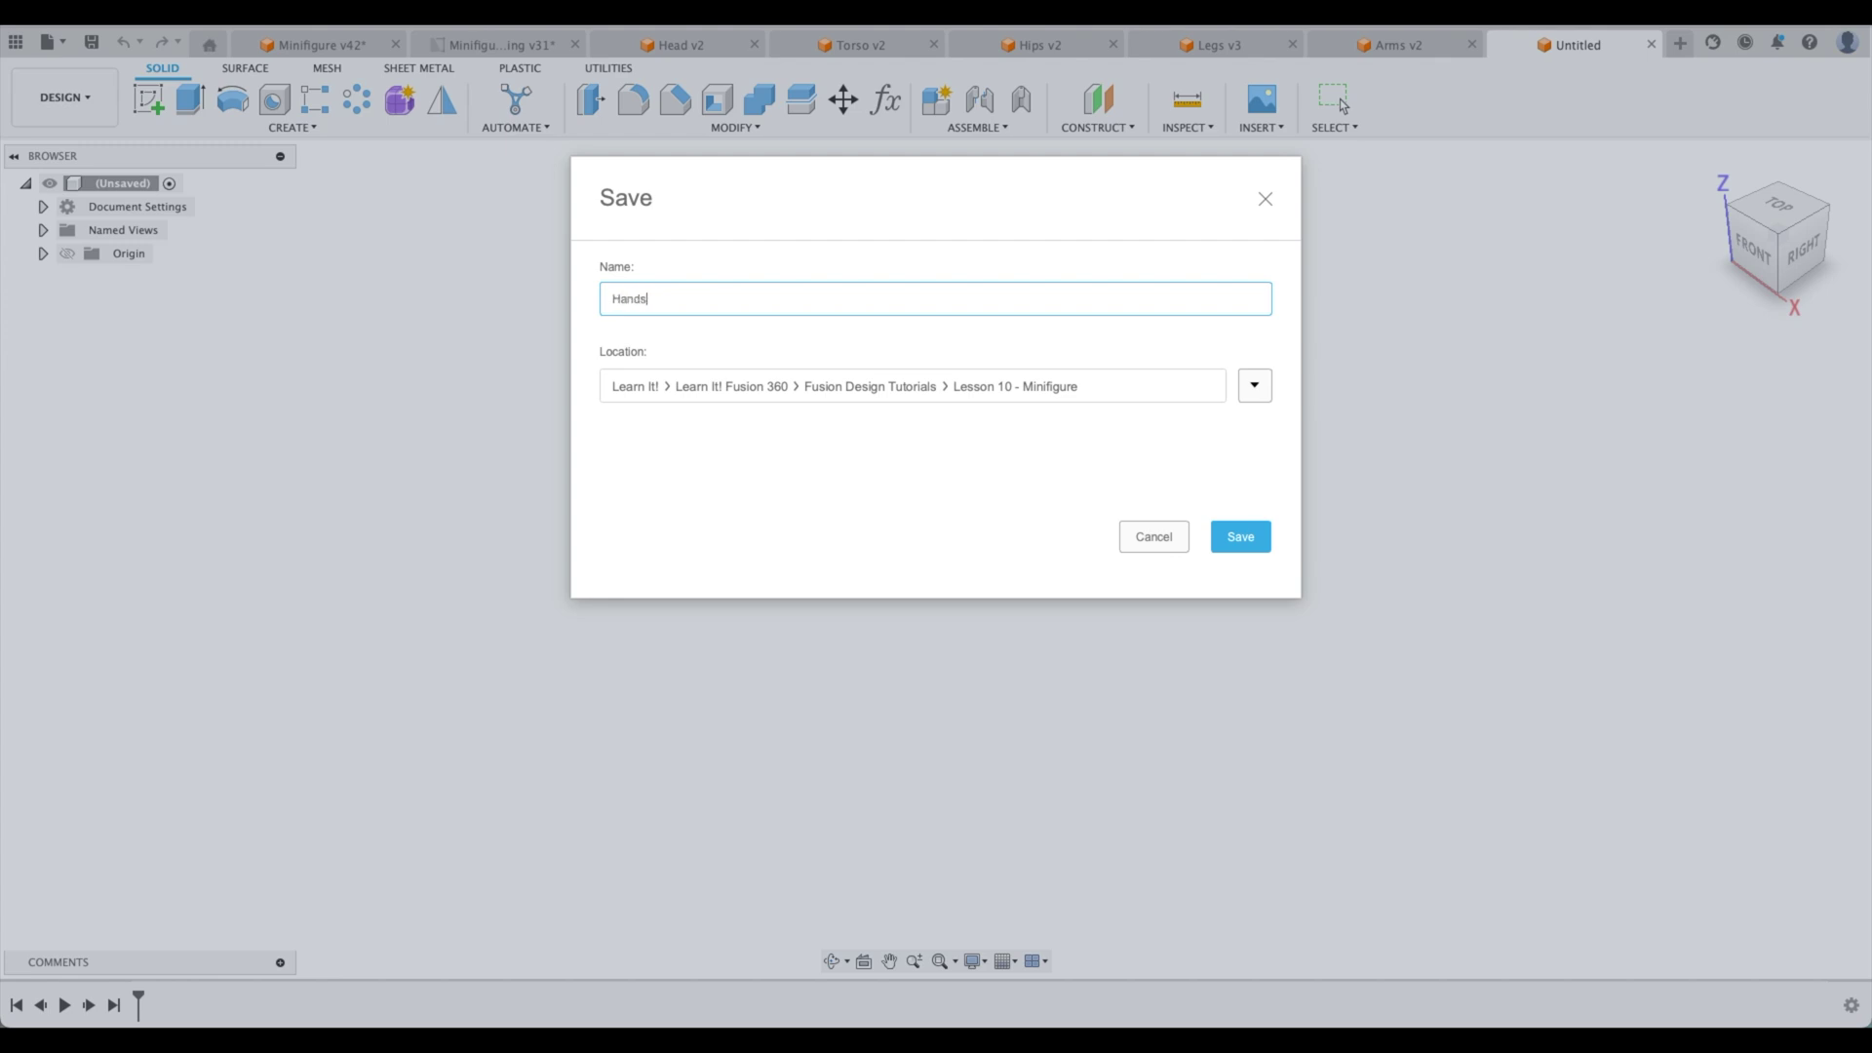
{"action": "key", "text": "Return"}
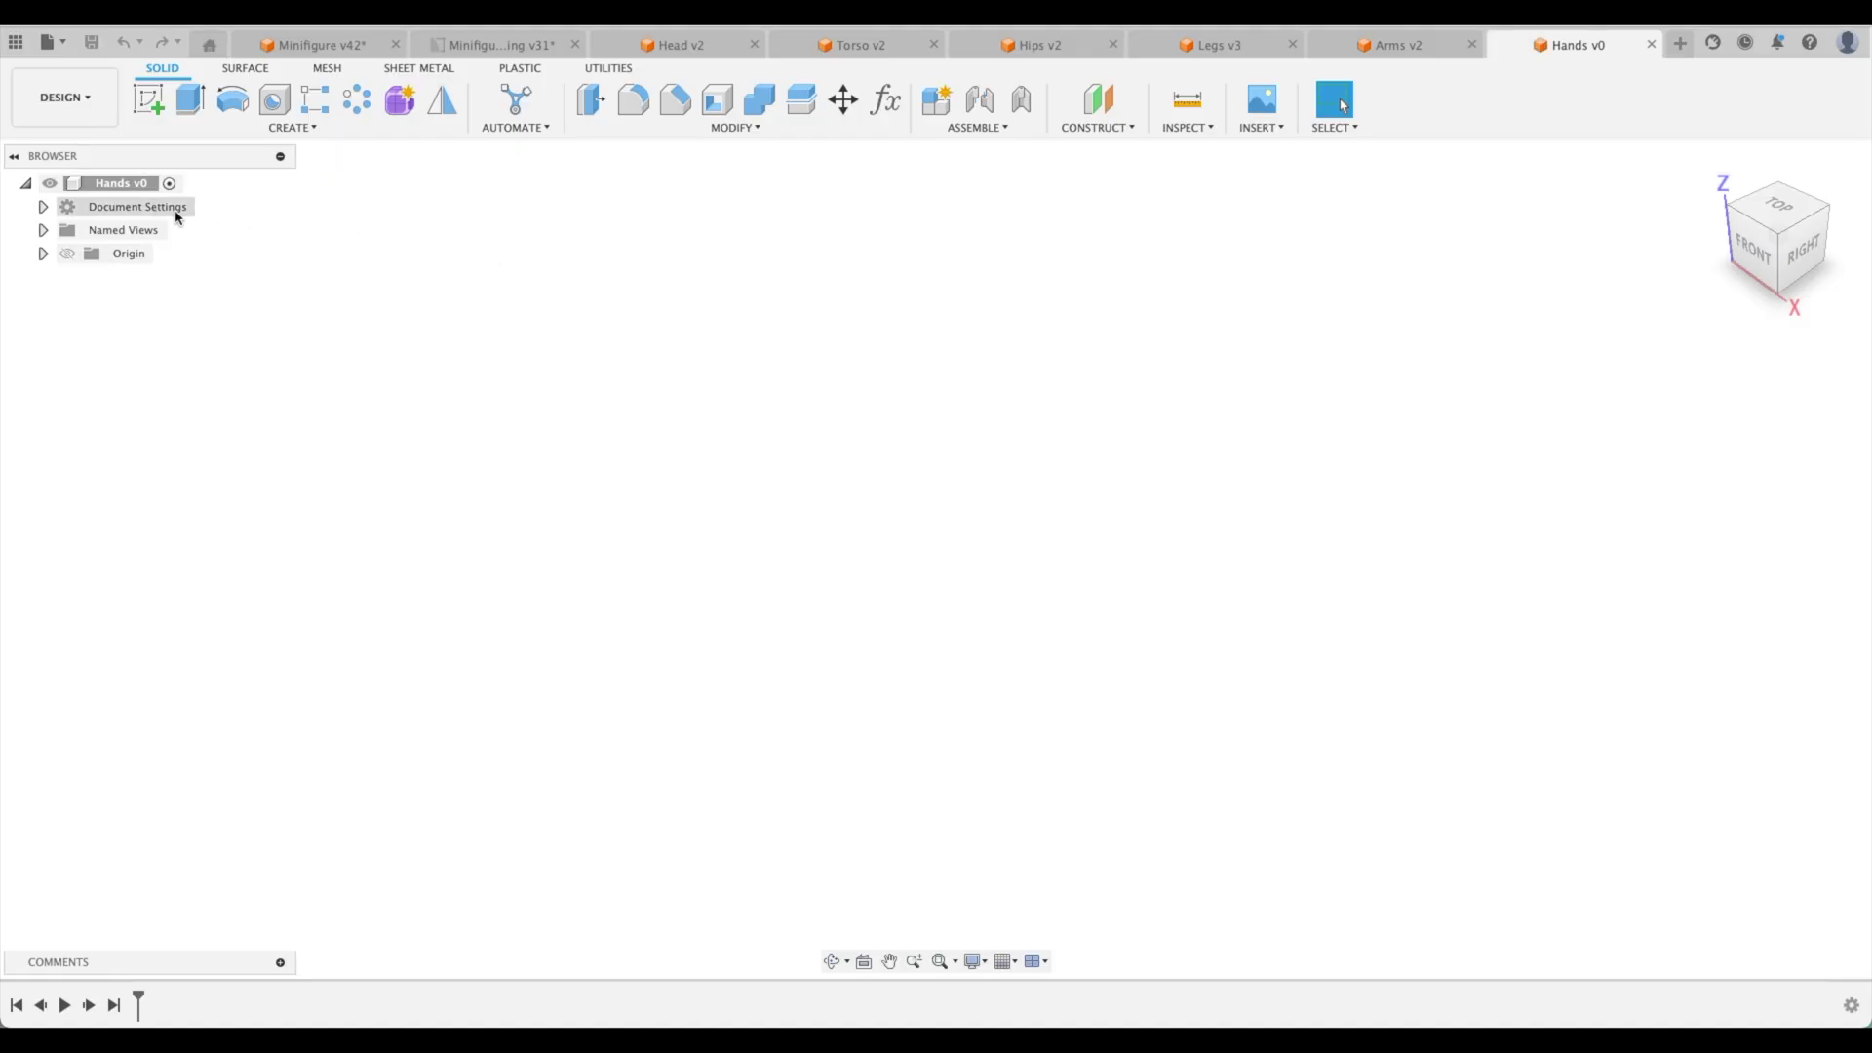
- Create an internal standard component named Left Hand under the Hands root component and keep it activated
{"action": "right_click", "coordinate": [144, 189]}
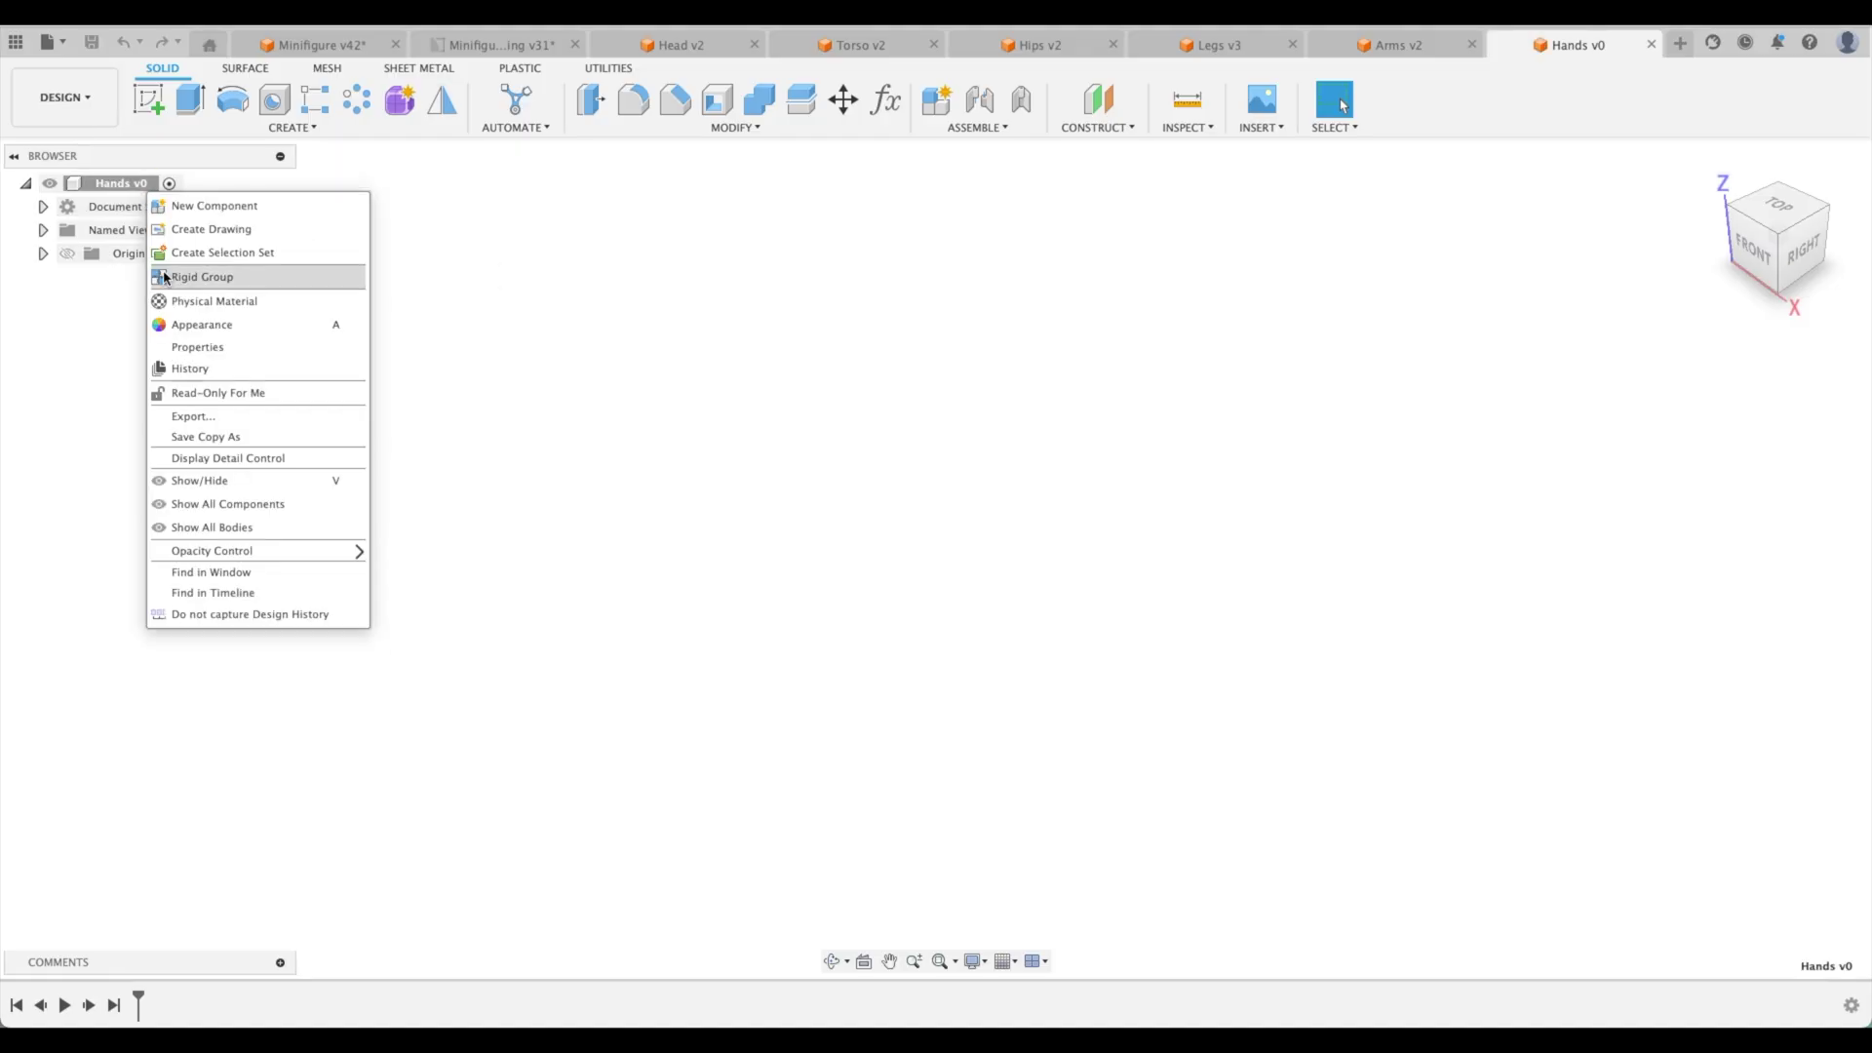
{"action": "left_click", "coordinate": [242, 206]}
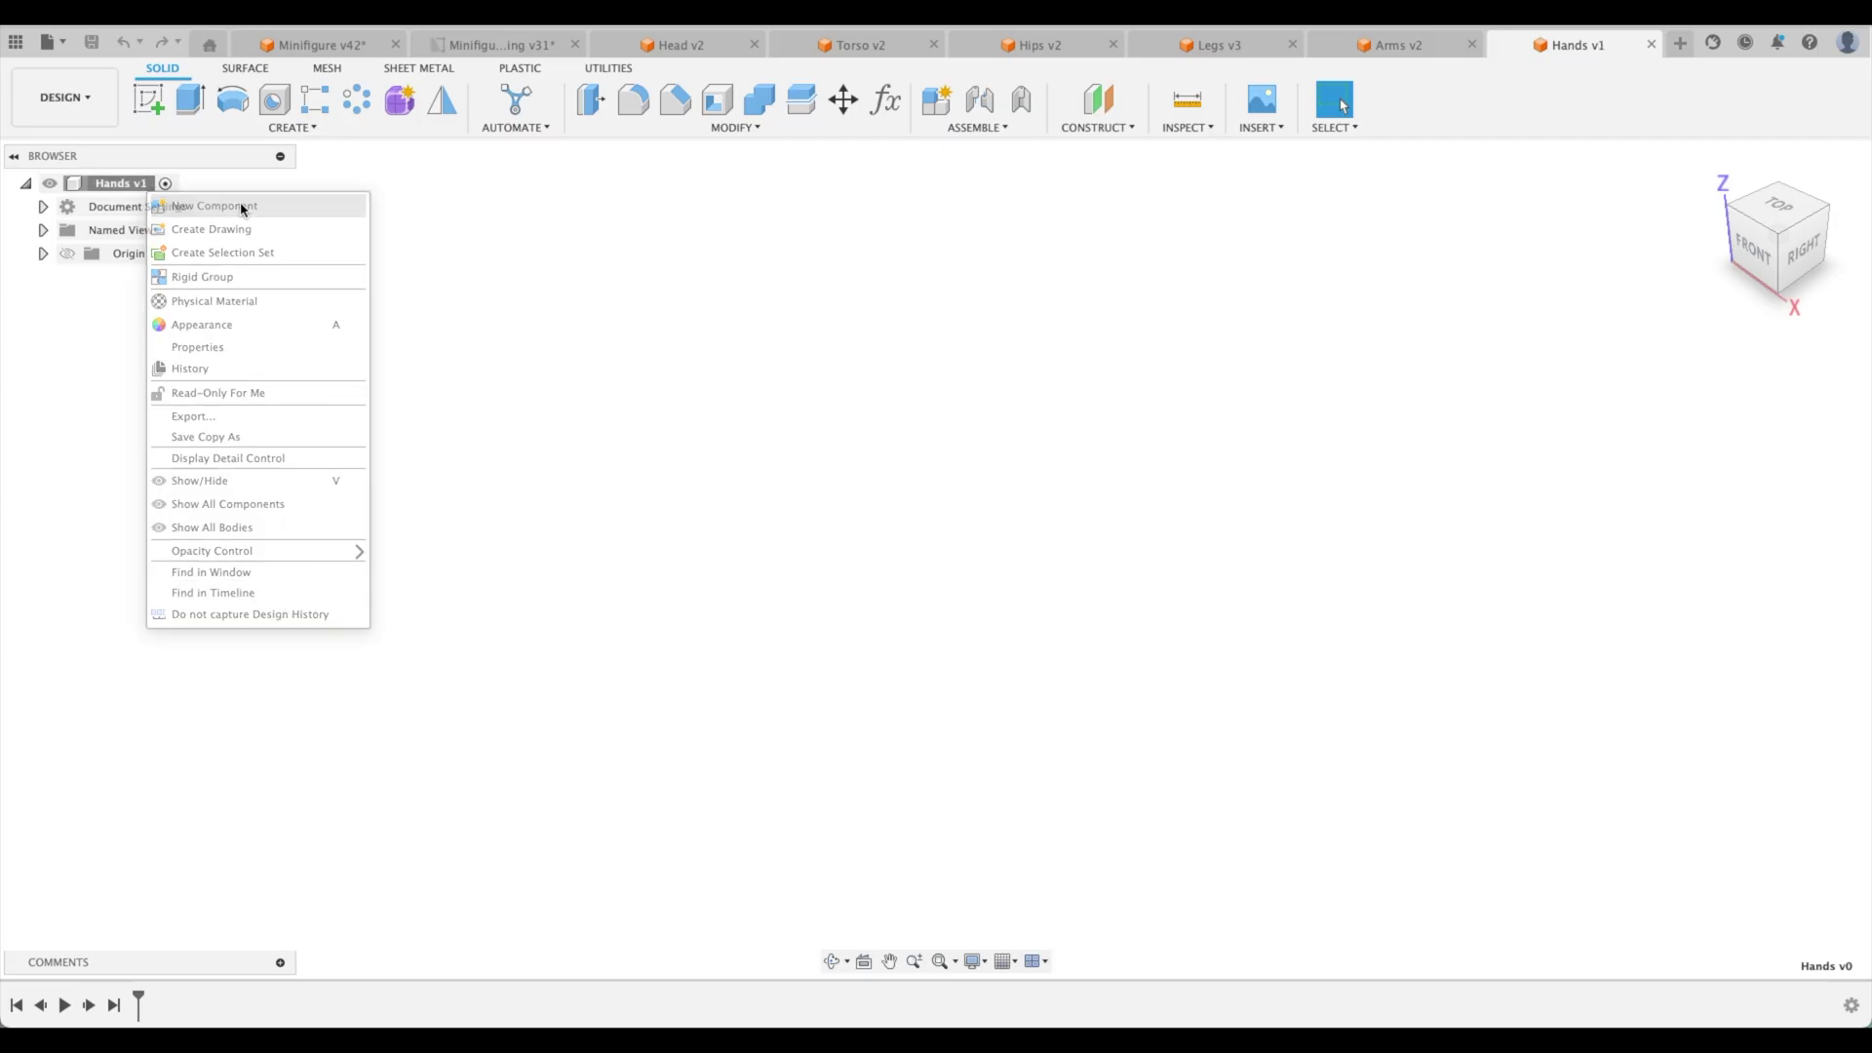
{"action": "double_click", "coordinate": [1694, 436]}
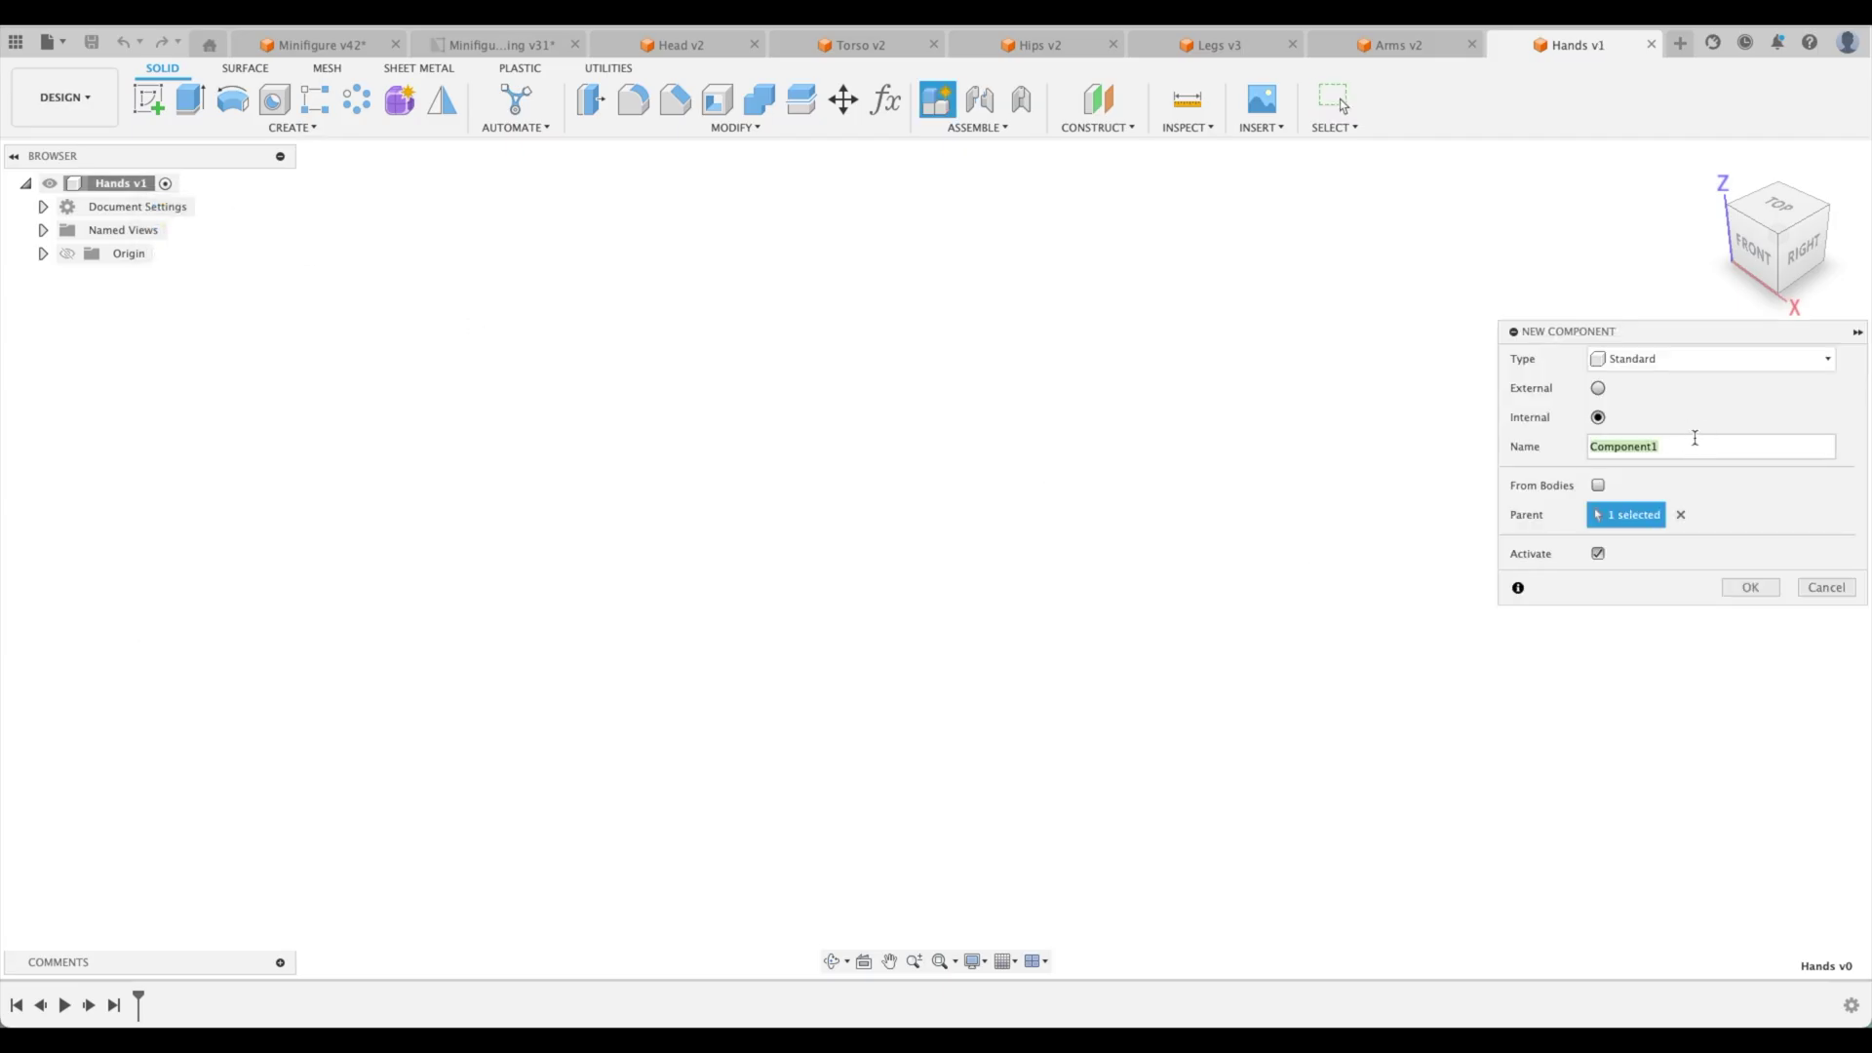
{"action": "type", "text": "Left Hand"}
{"action": "key", "text": "Return"}
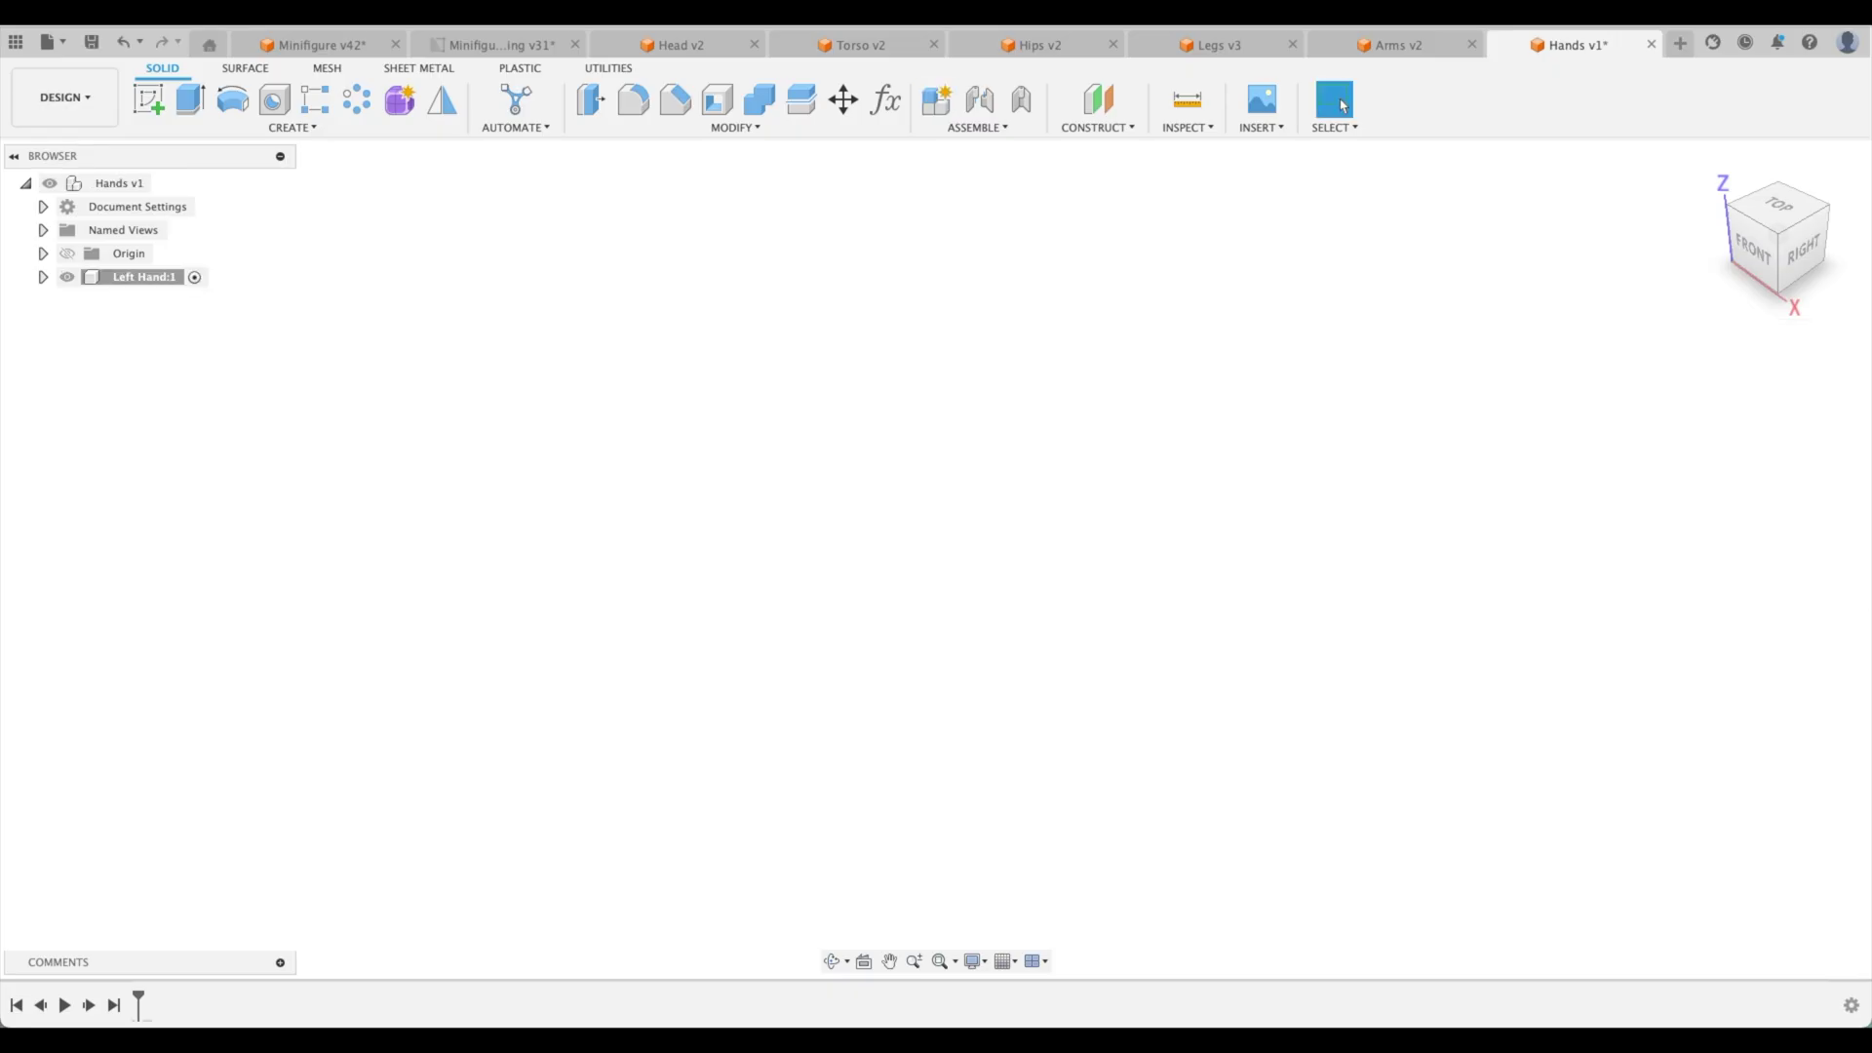
- Examine the hand's views and dimensions on sheet 6 of the Minifigure drawing, enlarging the ring profile
{"action": "left_click", "coordinate": [530, 54]}
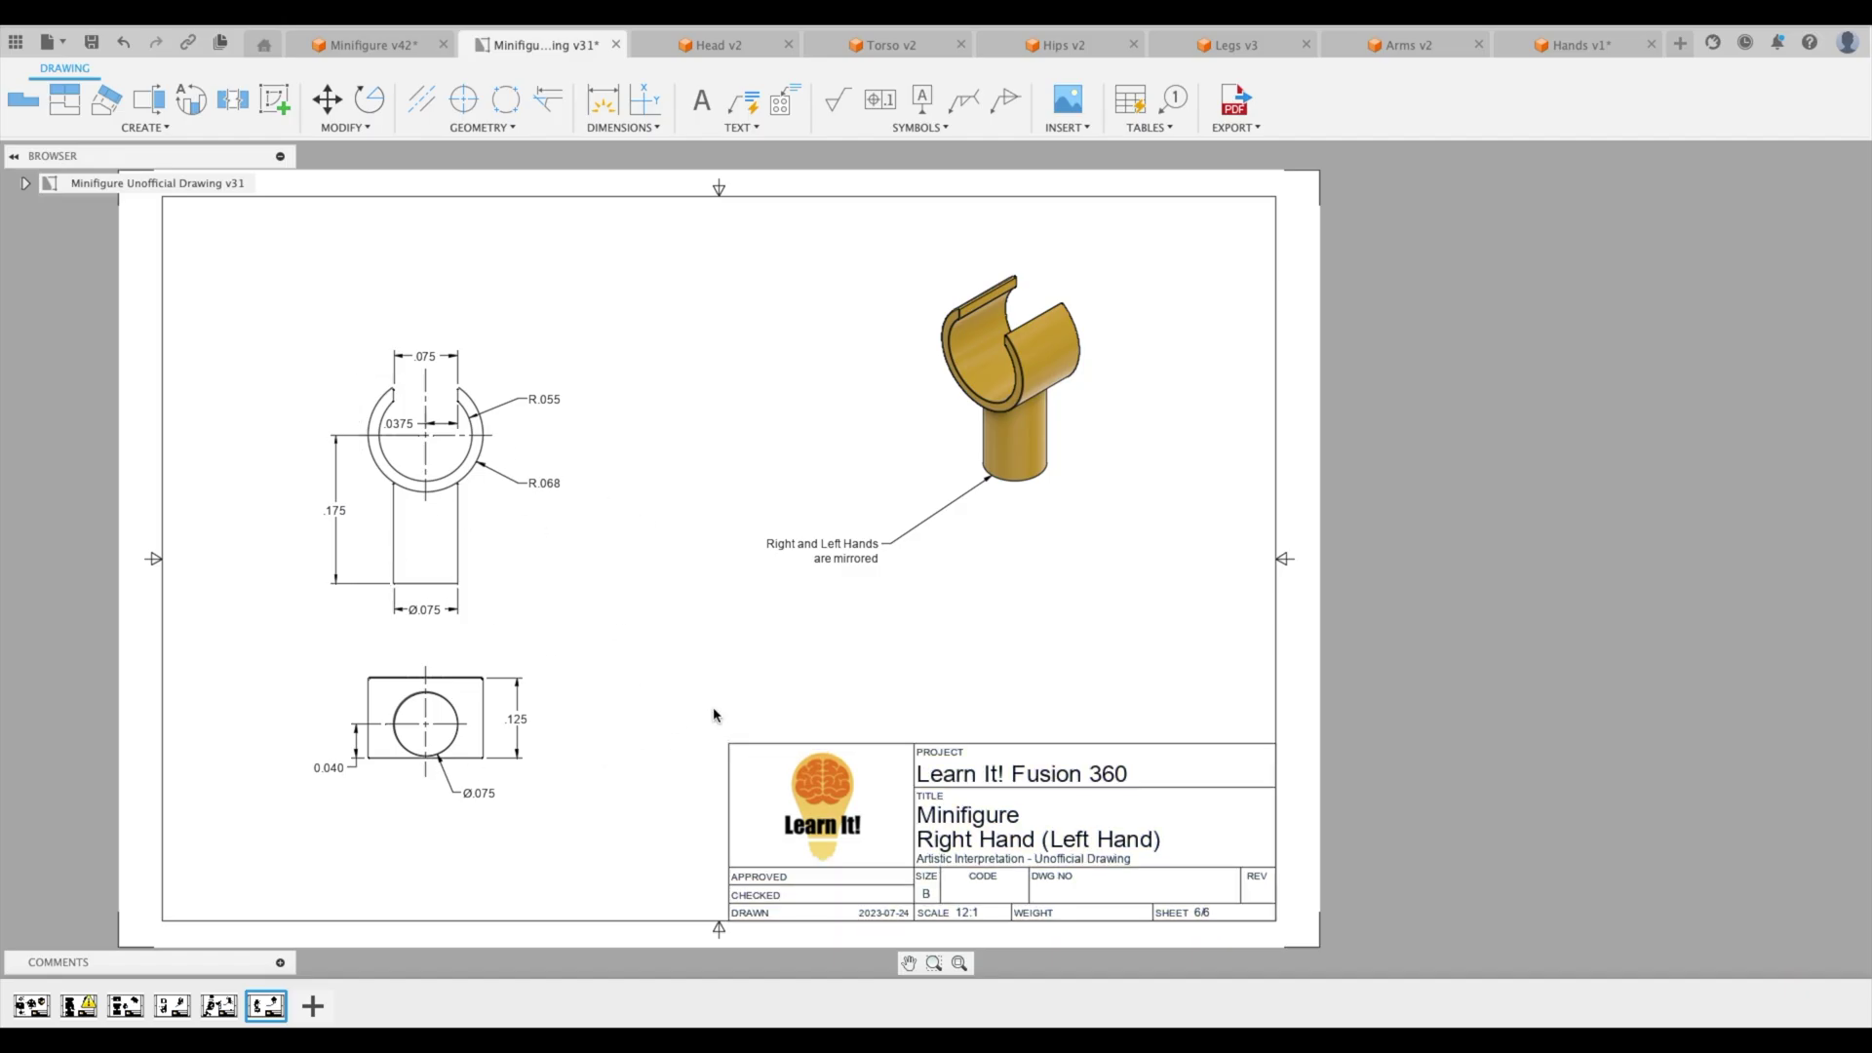
{"action": "left_click", "coordinate": [1584, 51]}
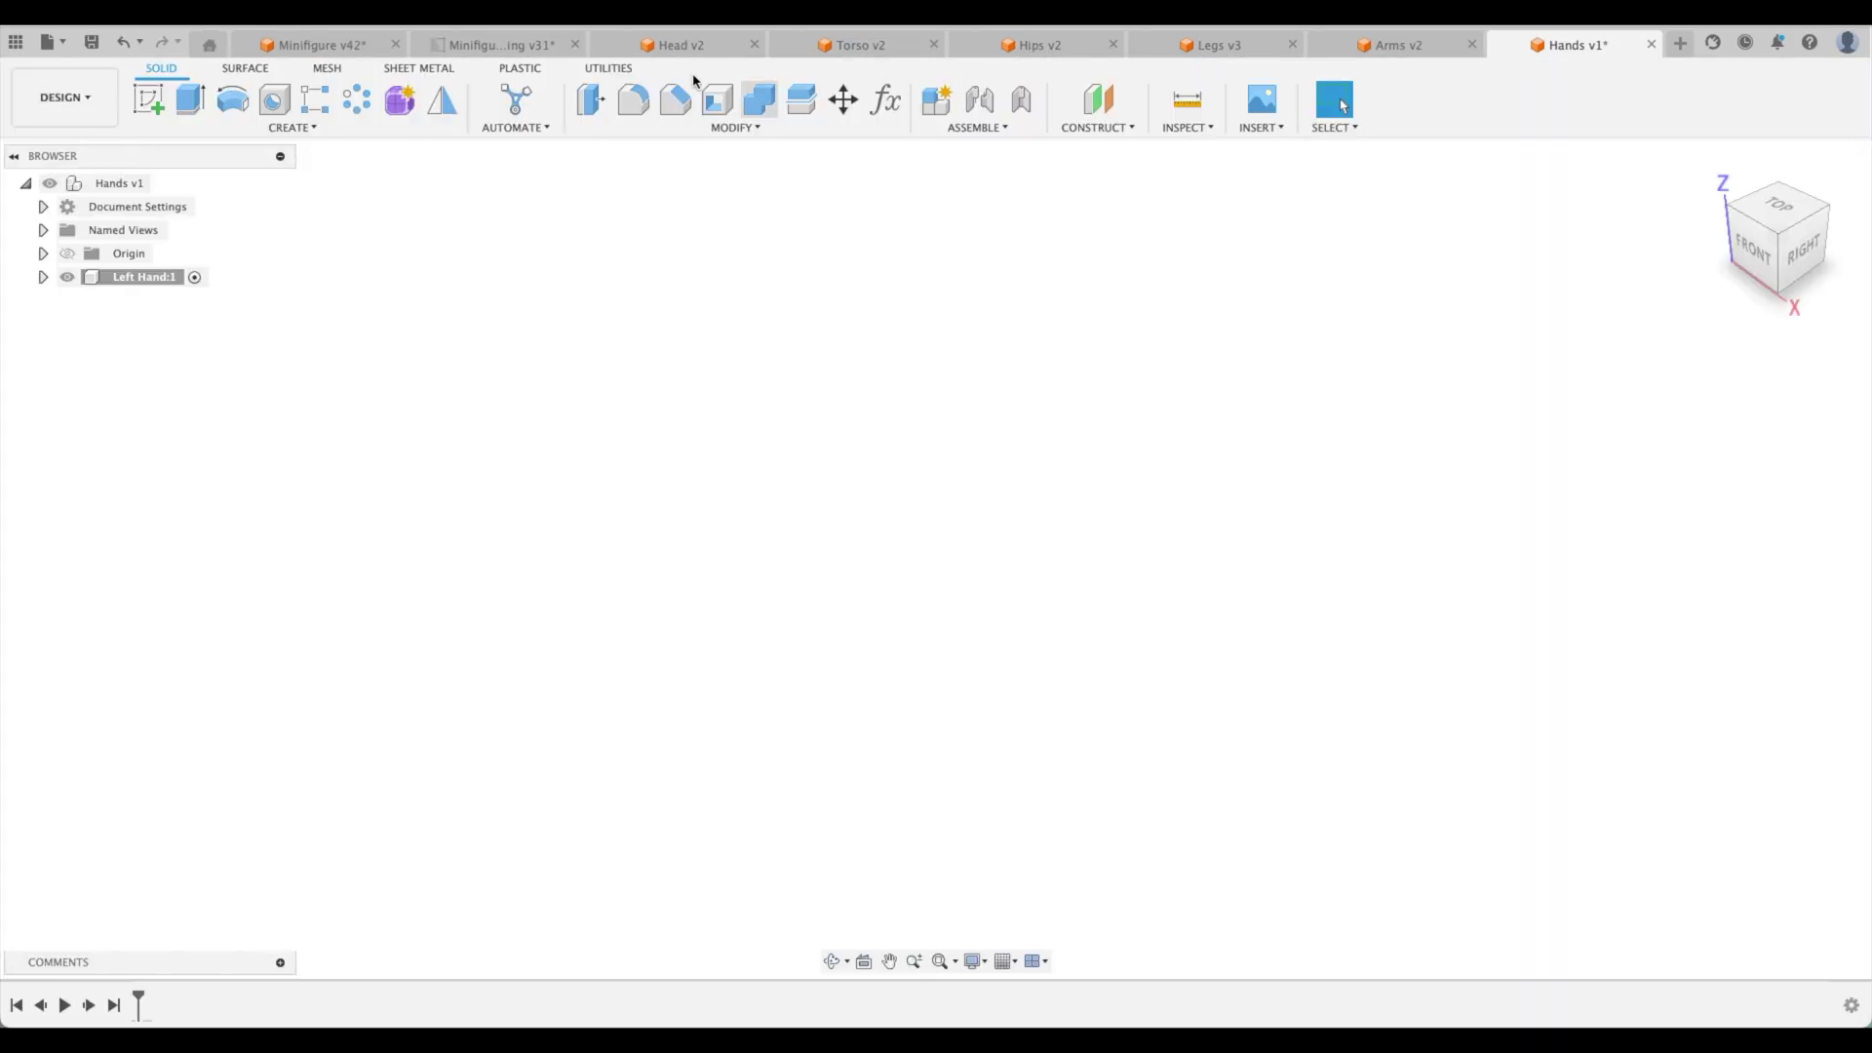
{"action": "left_click", "coordinate": [502, 45]}
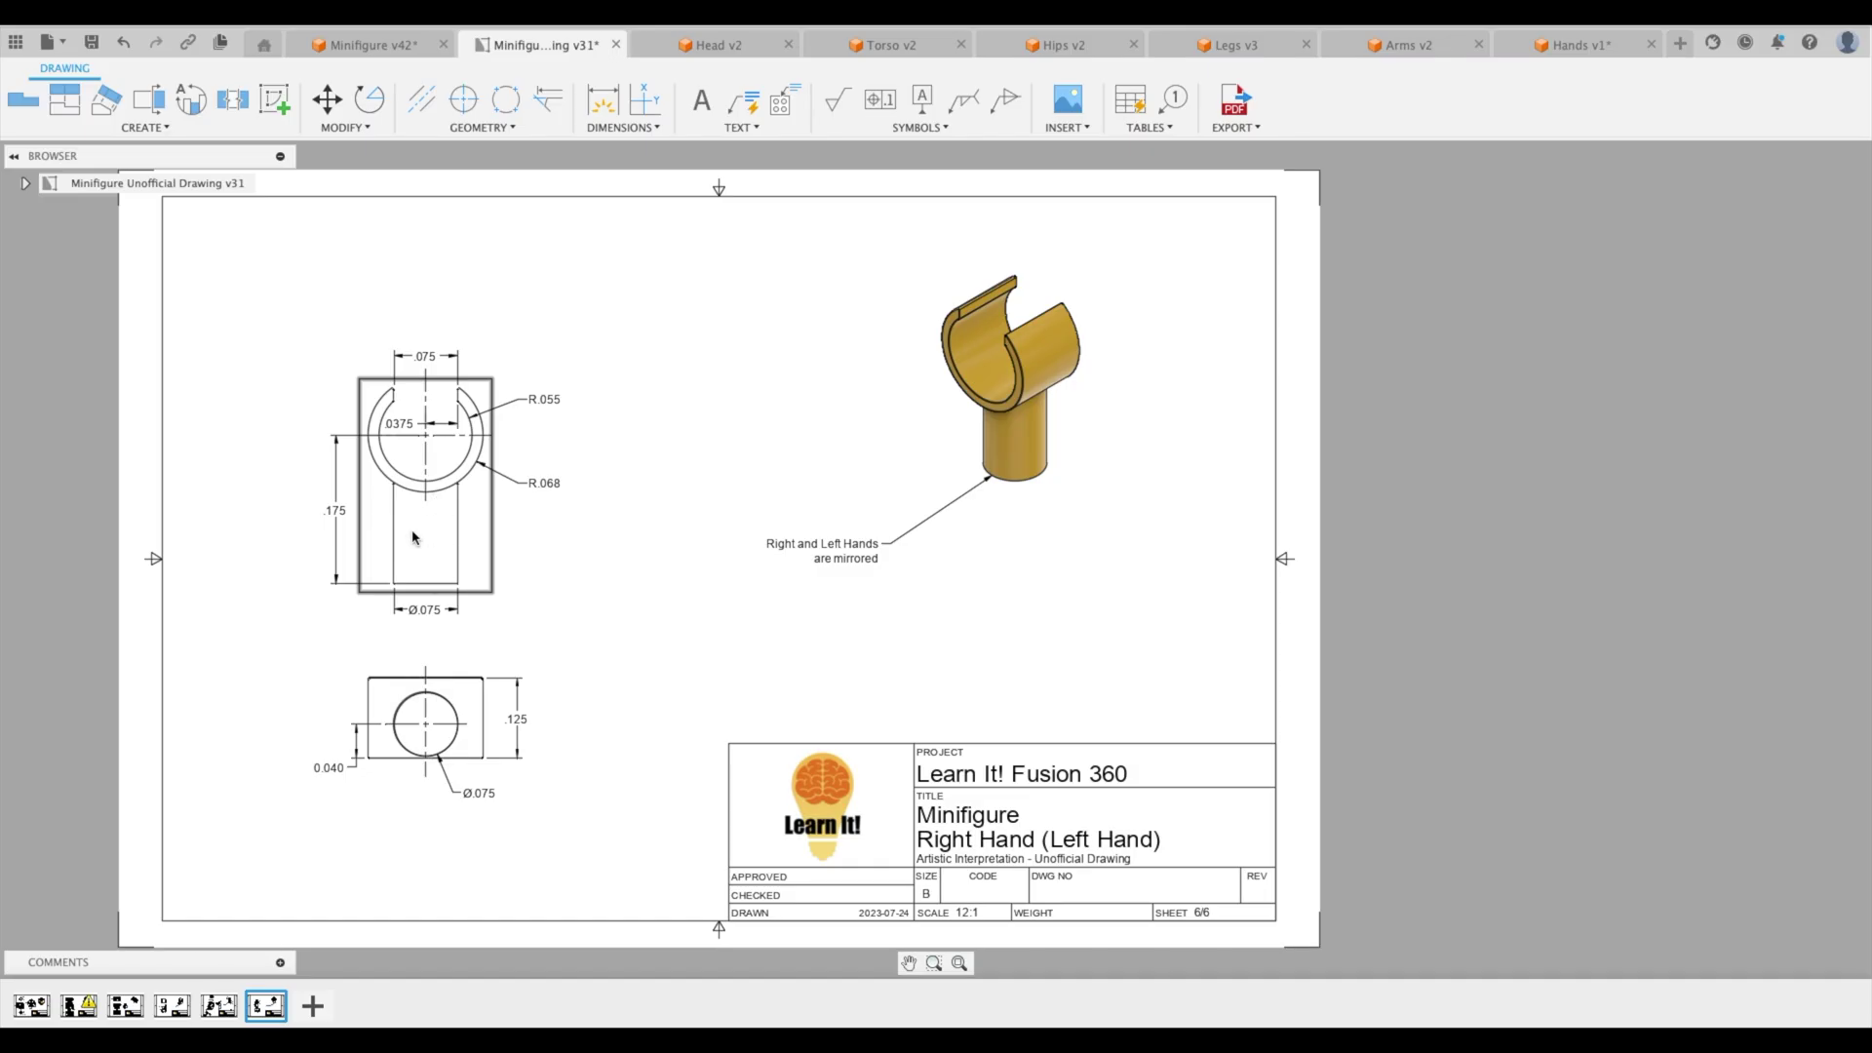
{"action": "scroll", "coordinate": [486, 143], "scroll_direction": "up", "scroll_amount": 3}
{"action": "mouse_move", "coordinate": [594, 539]}
{"action": "middle_mouse_down"}
{"action": "mouse_move", "coordinate": [819, 355]}
{"action": "mouse_move", "coordinate": [1044, 219]}
{"action": "middle_mouse_up"}
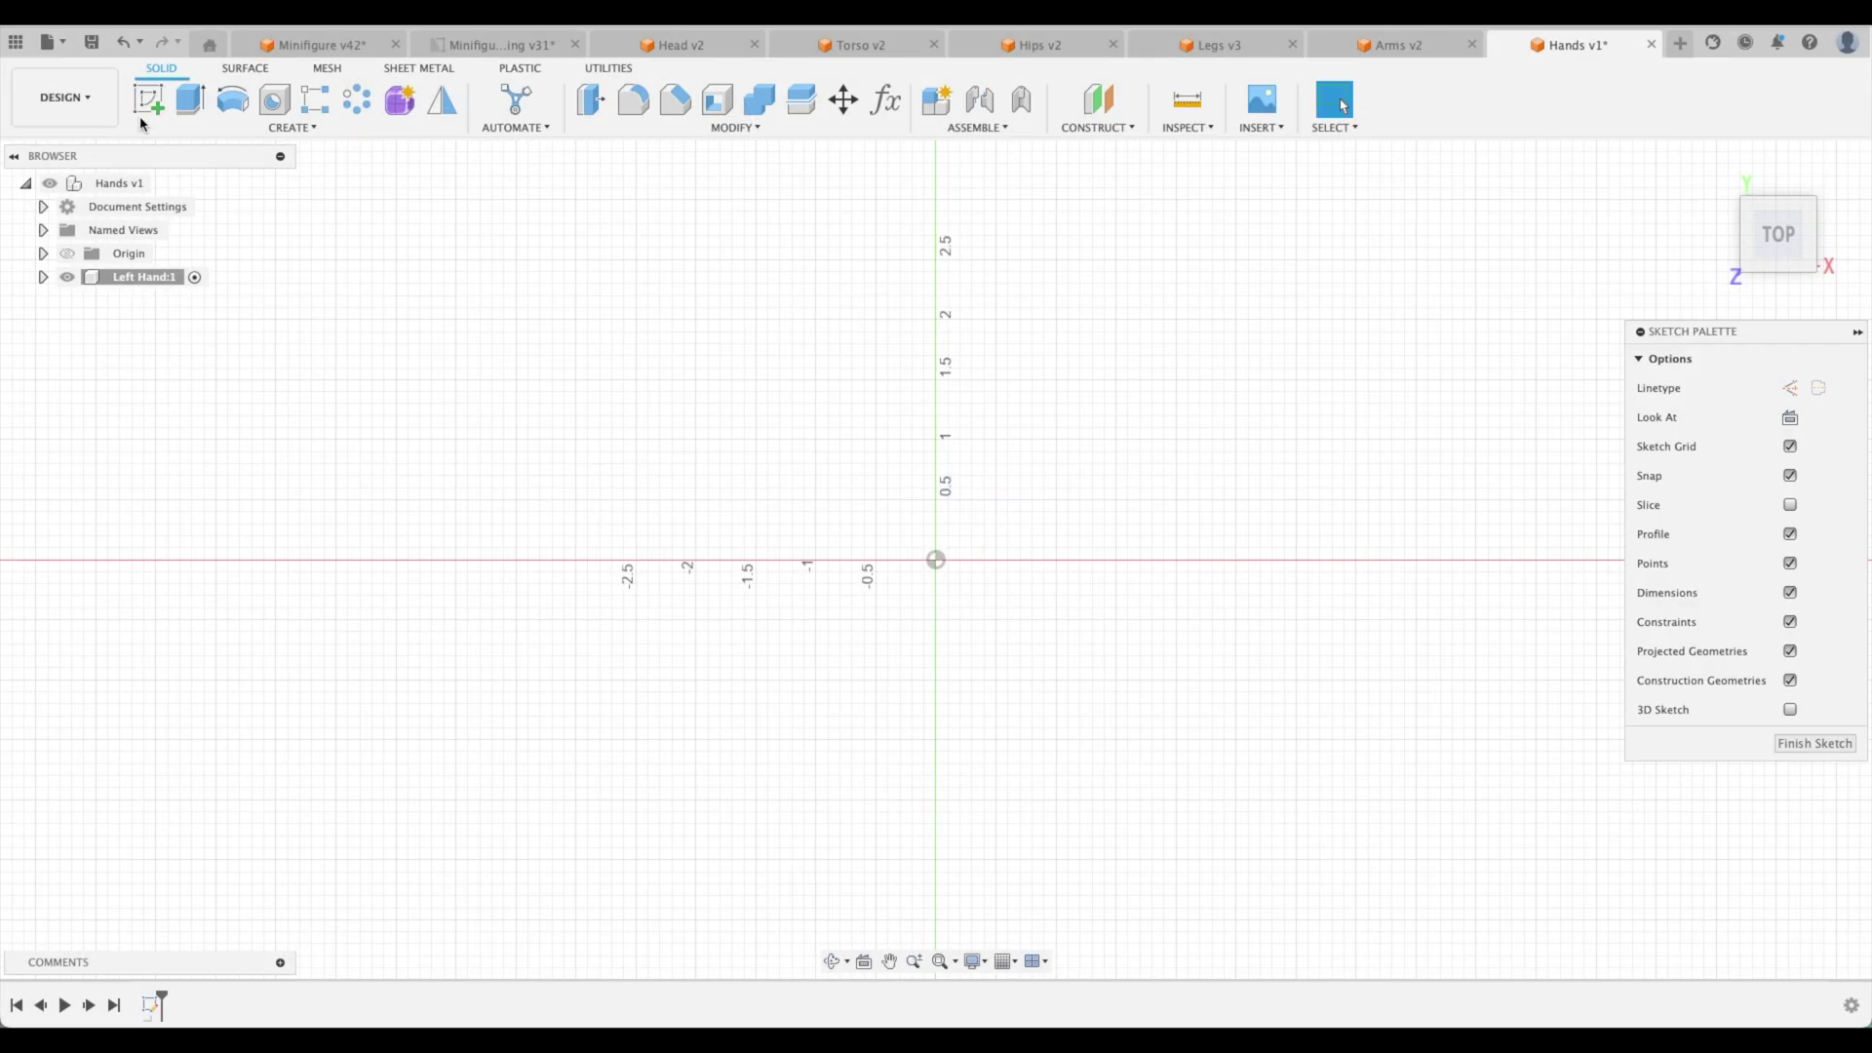
- Sketch the outer circle of the hand centred on the origin with a diameter of .068*2 in
{"action": "left_click", "coordinate": [232, 98]}
{"action": "left_click", "coordinate": [936, 560]}
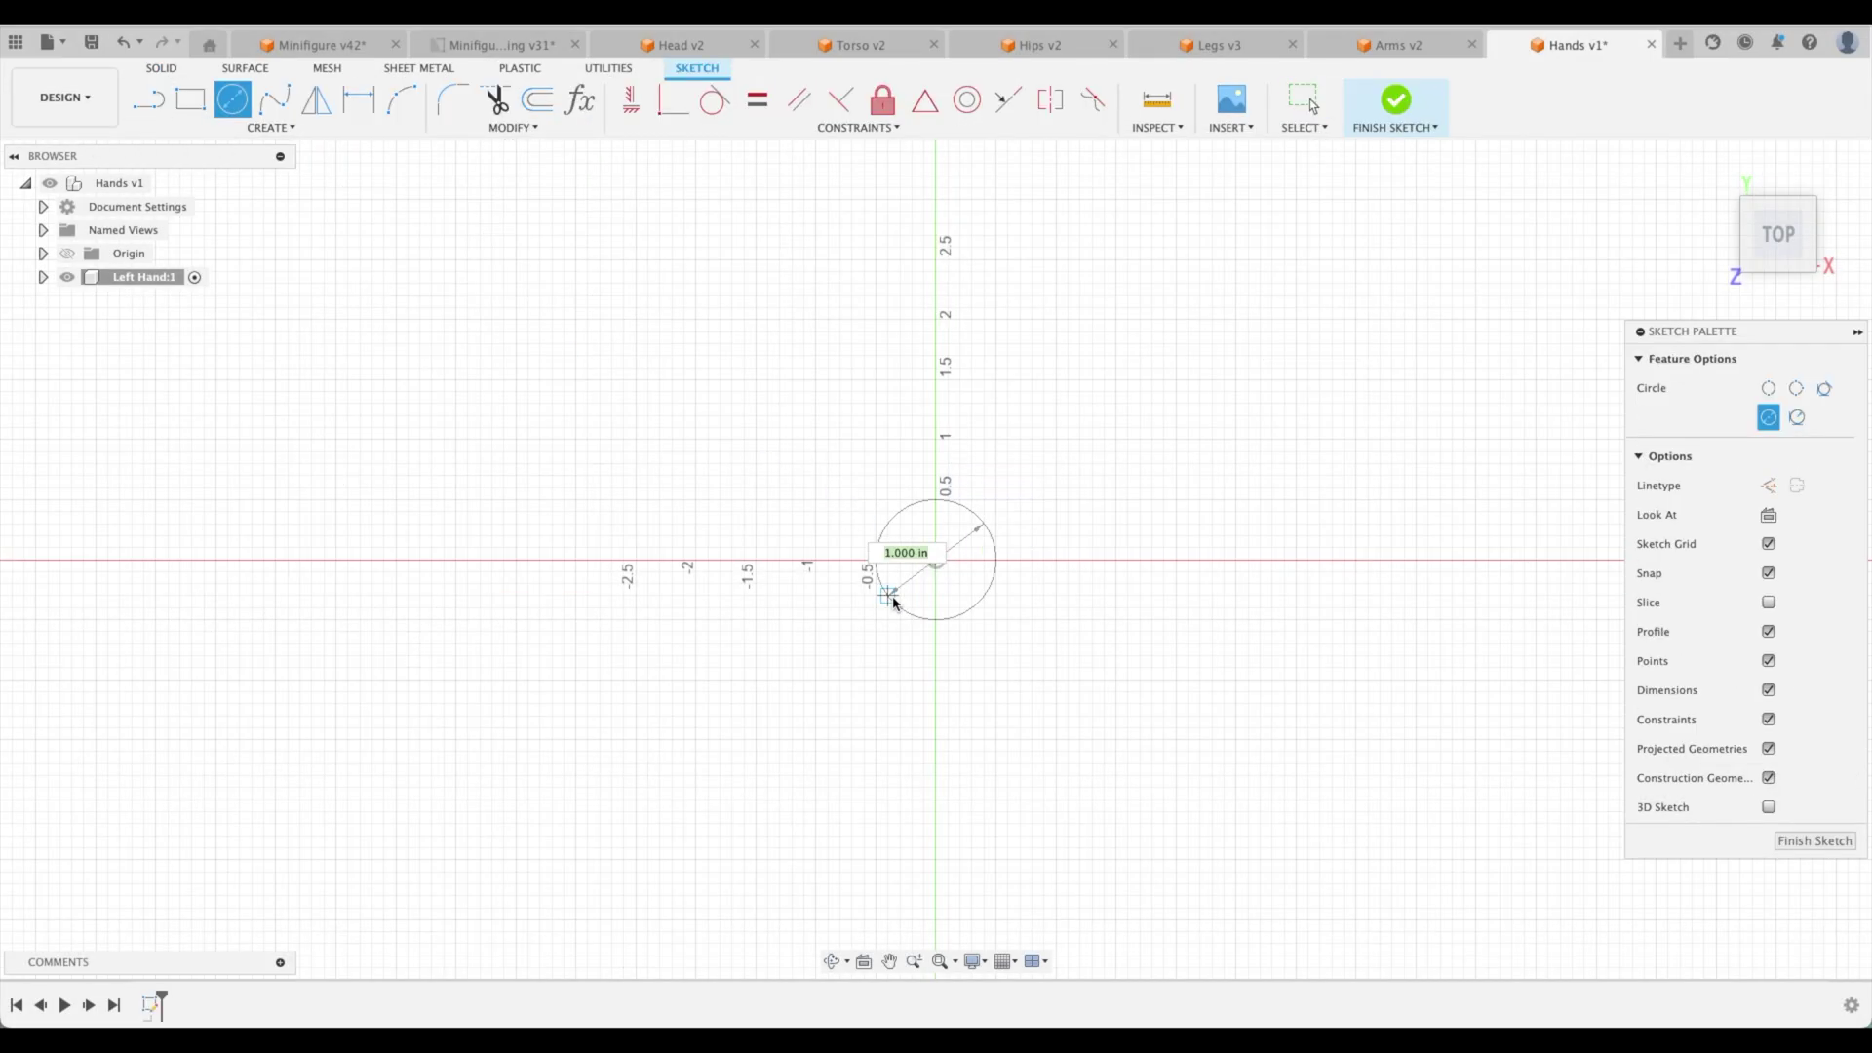
{"action": "type", "text": ".068*2"}
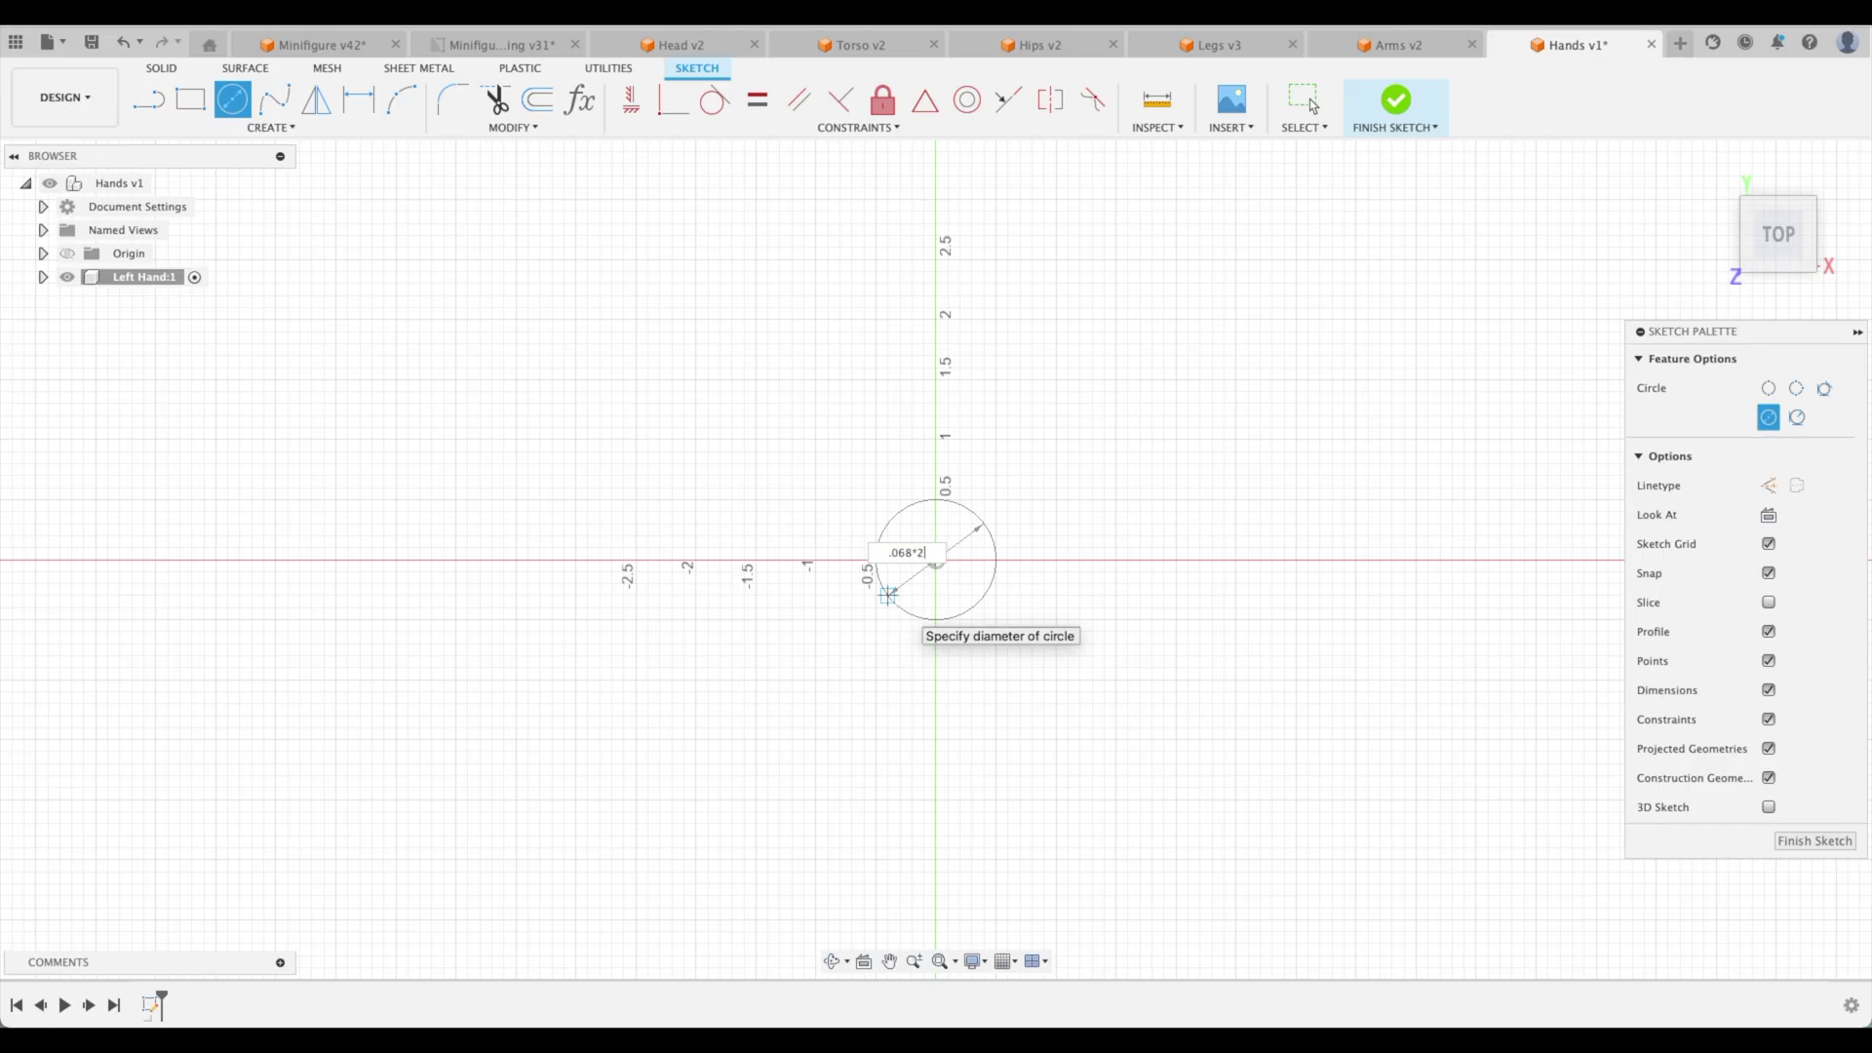
{"action": "key", "text": "Return"}
{"action": "left_click", "coordinate": [1304, 98]}
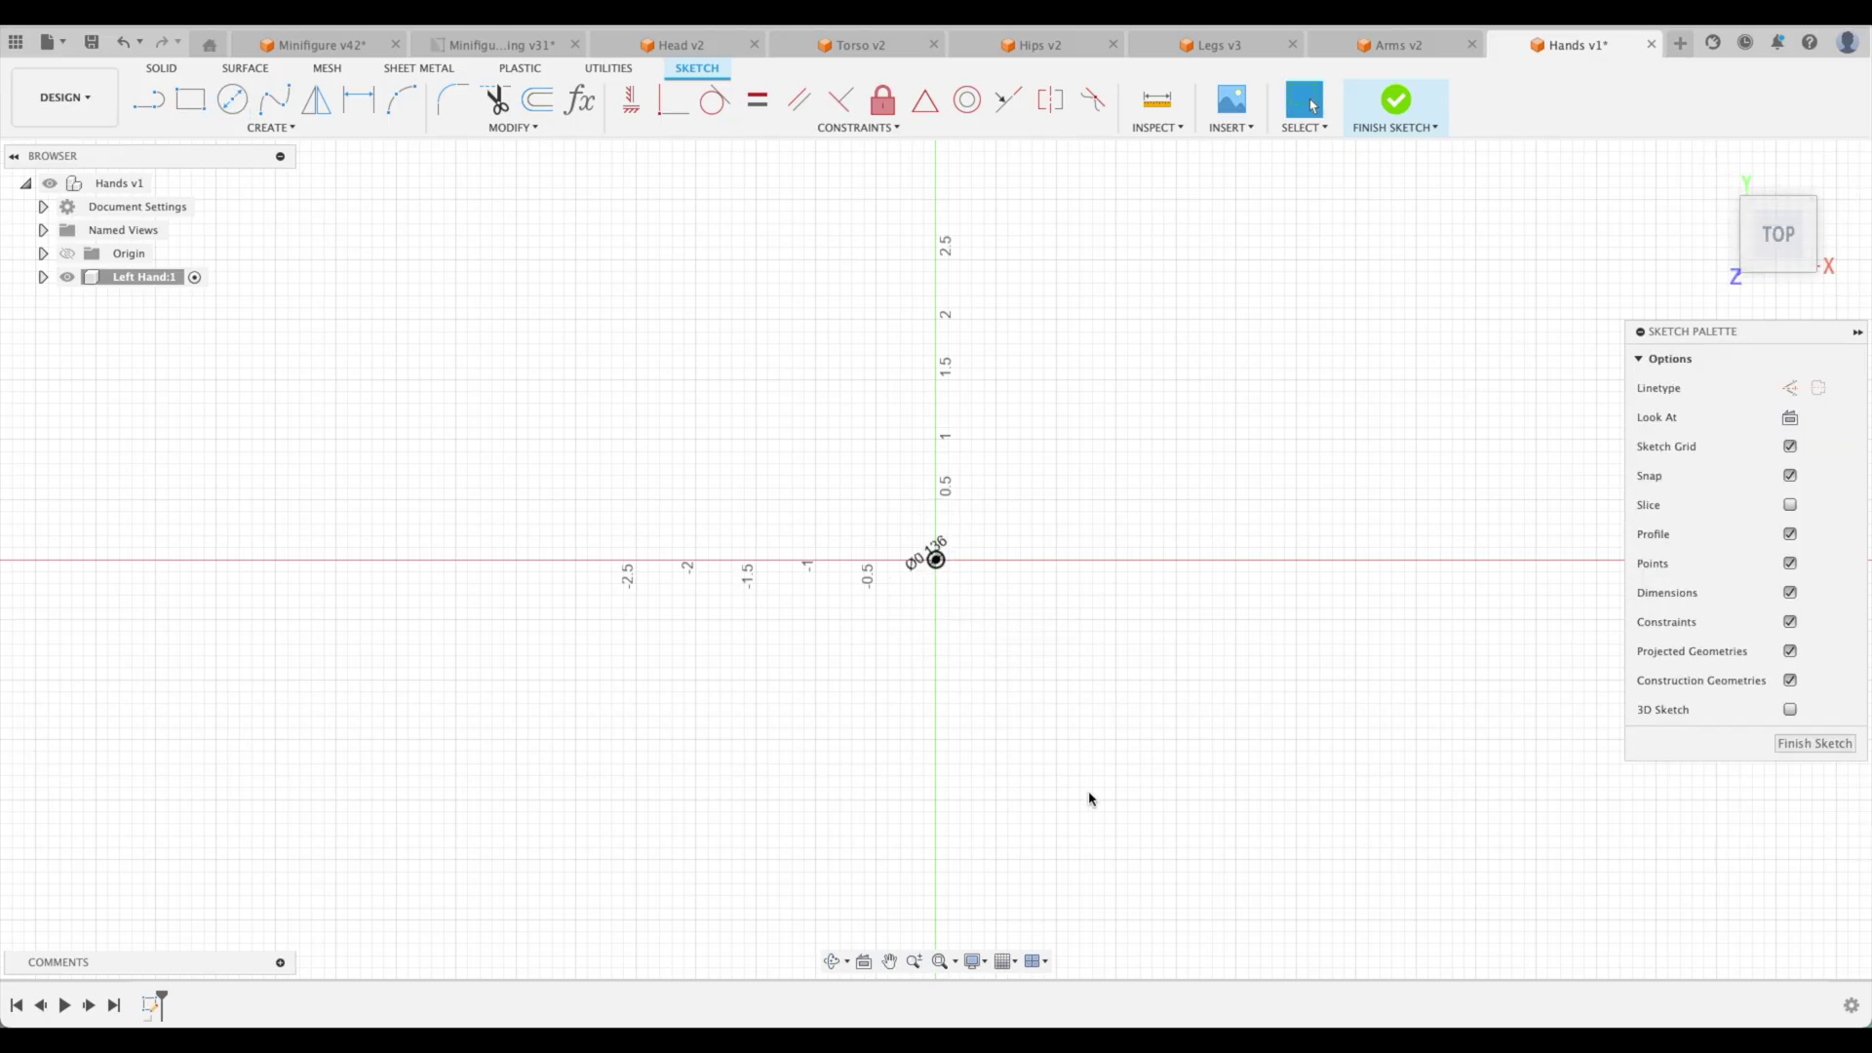
- Sketch a concentric inner circle centred on the origin with a diameter of .055*2 in
{"action": "left_click", "coordinate": [939, 963]}
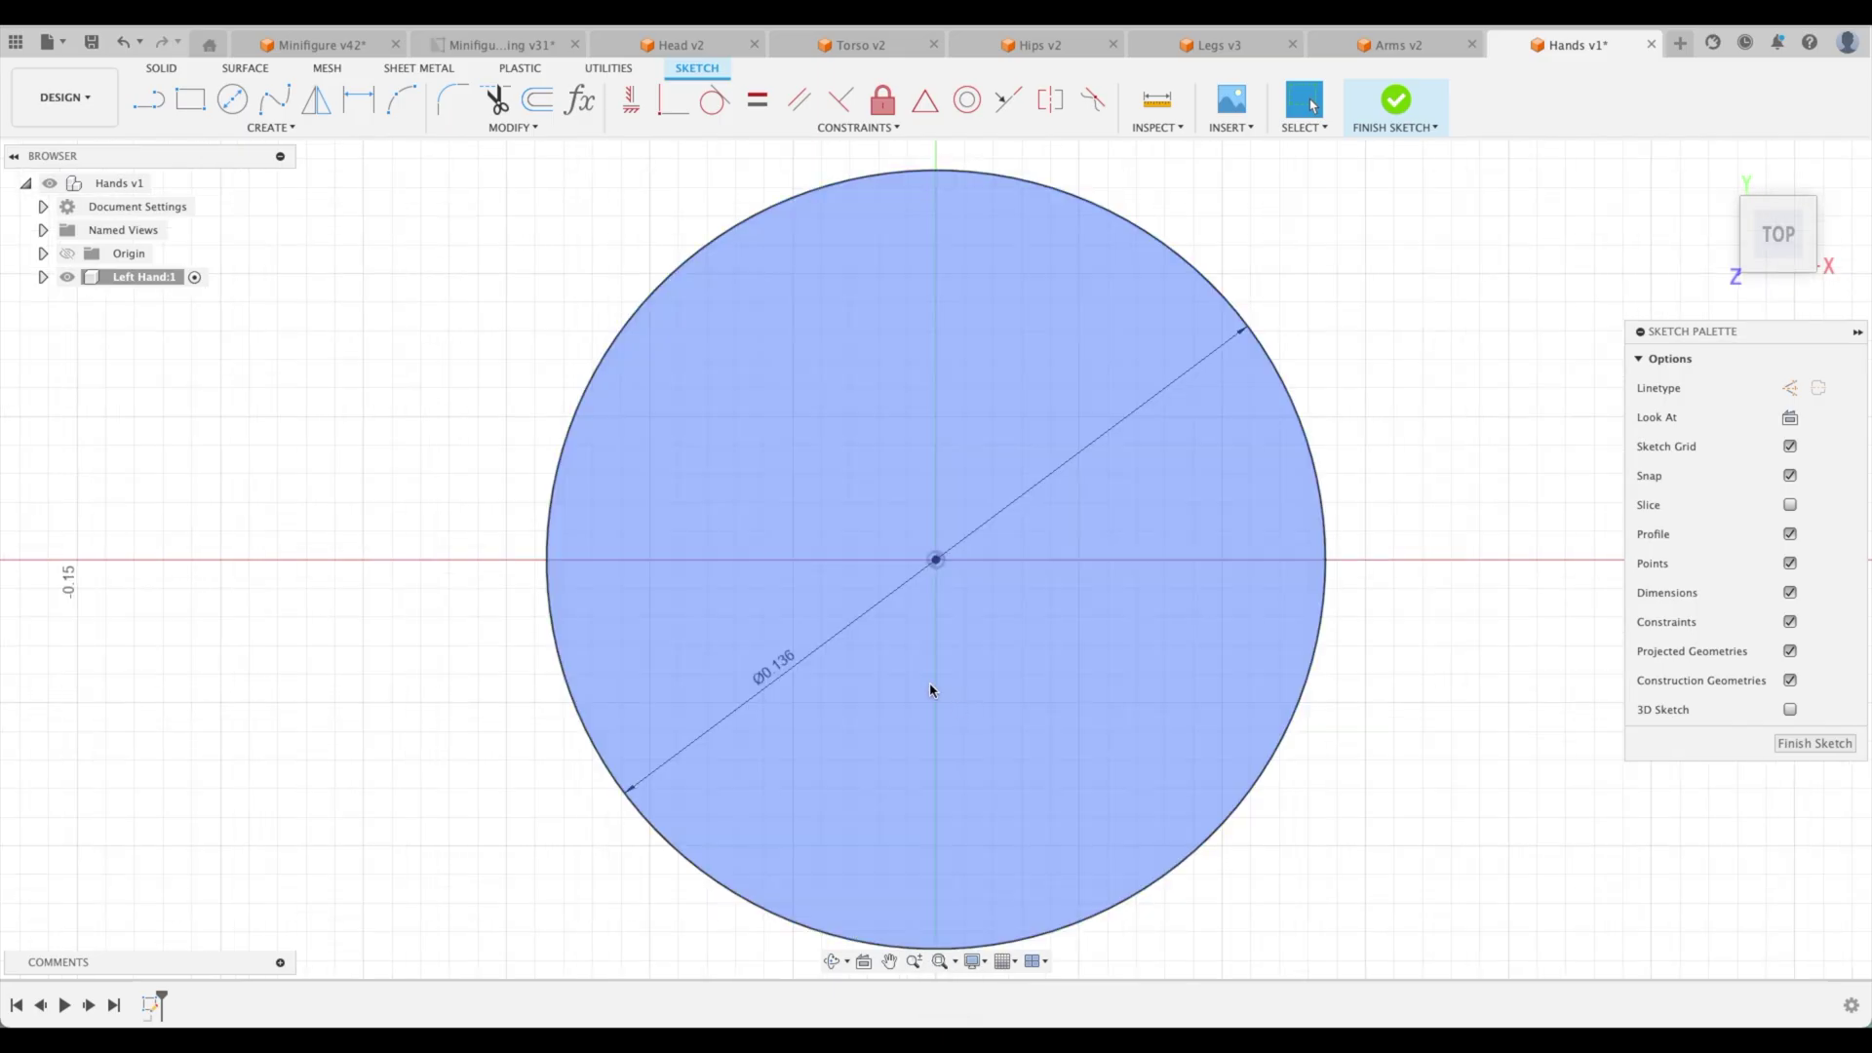
{"action": "left_click", "coordinate": [232, 98]}
{"action": "left_click", "coordinate": [934, 561]}
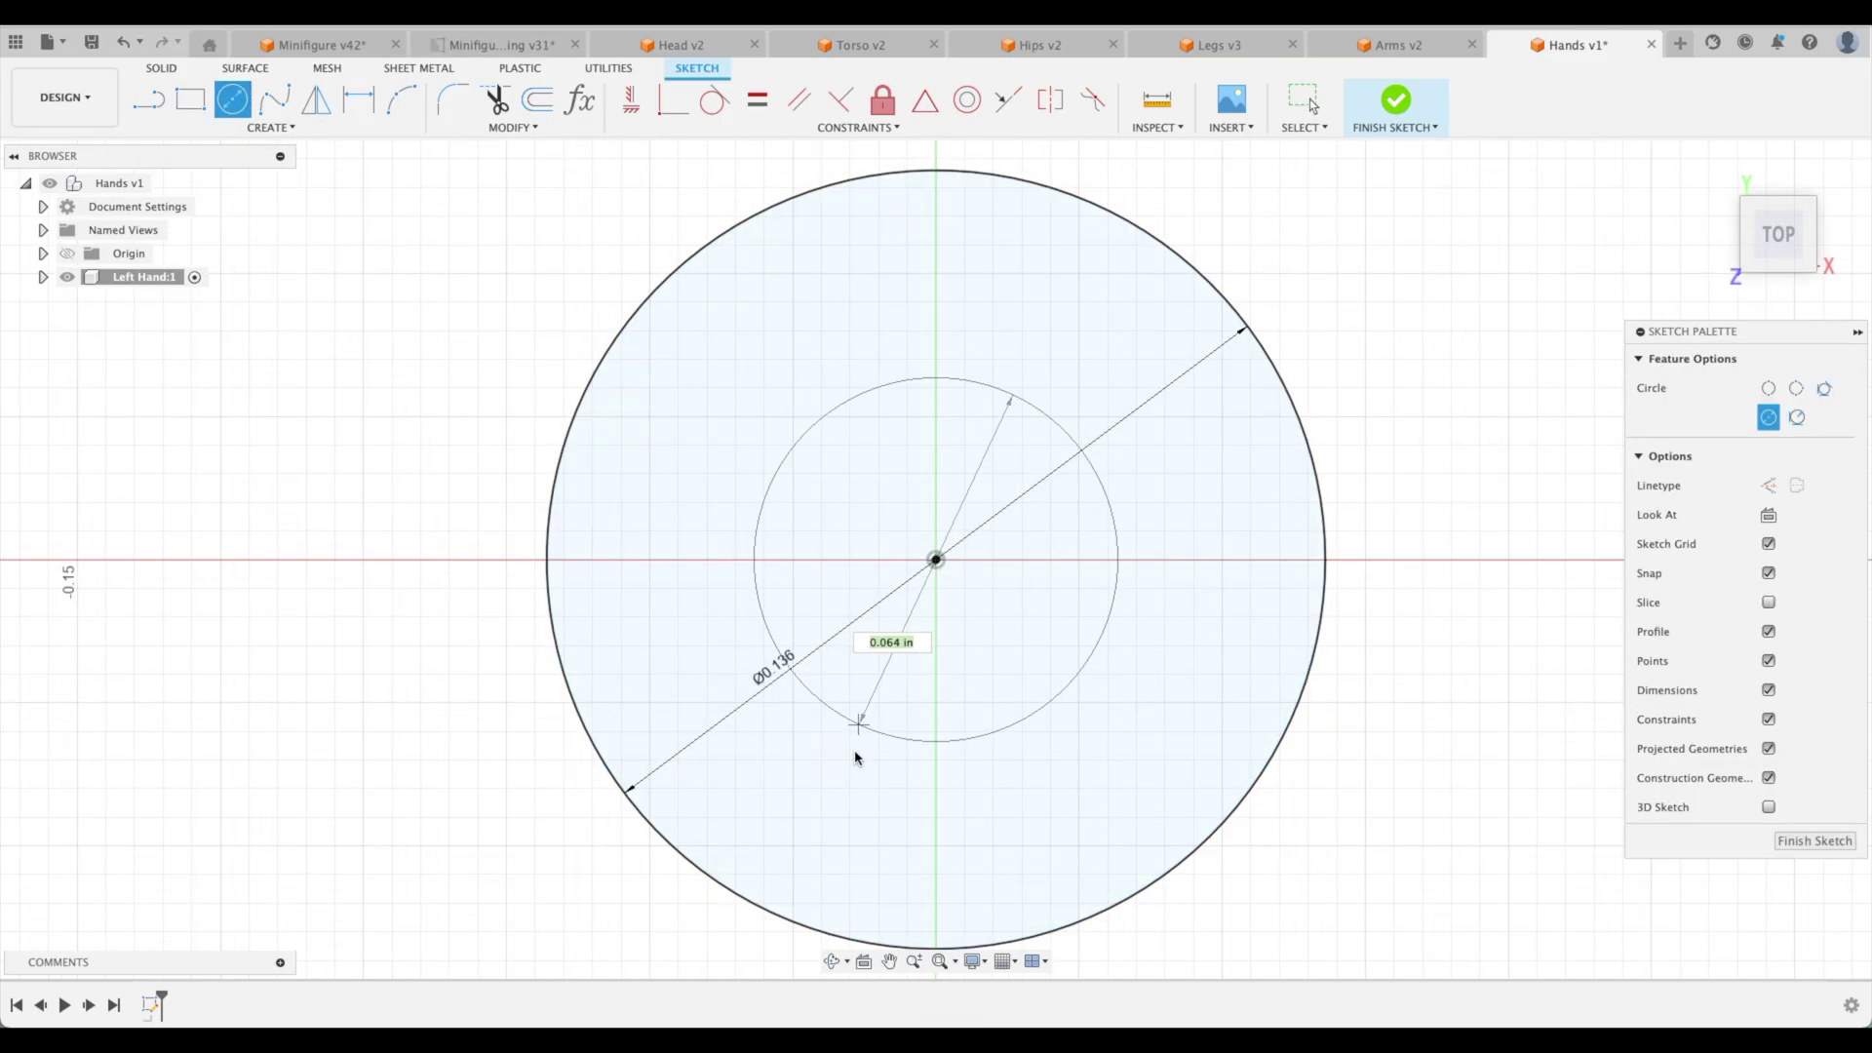
{"action": "type", "text": ".055*2"}
{"action": "key", "text": "Return"}
{"action": "key", "text": "Escape"}
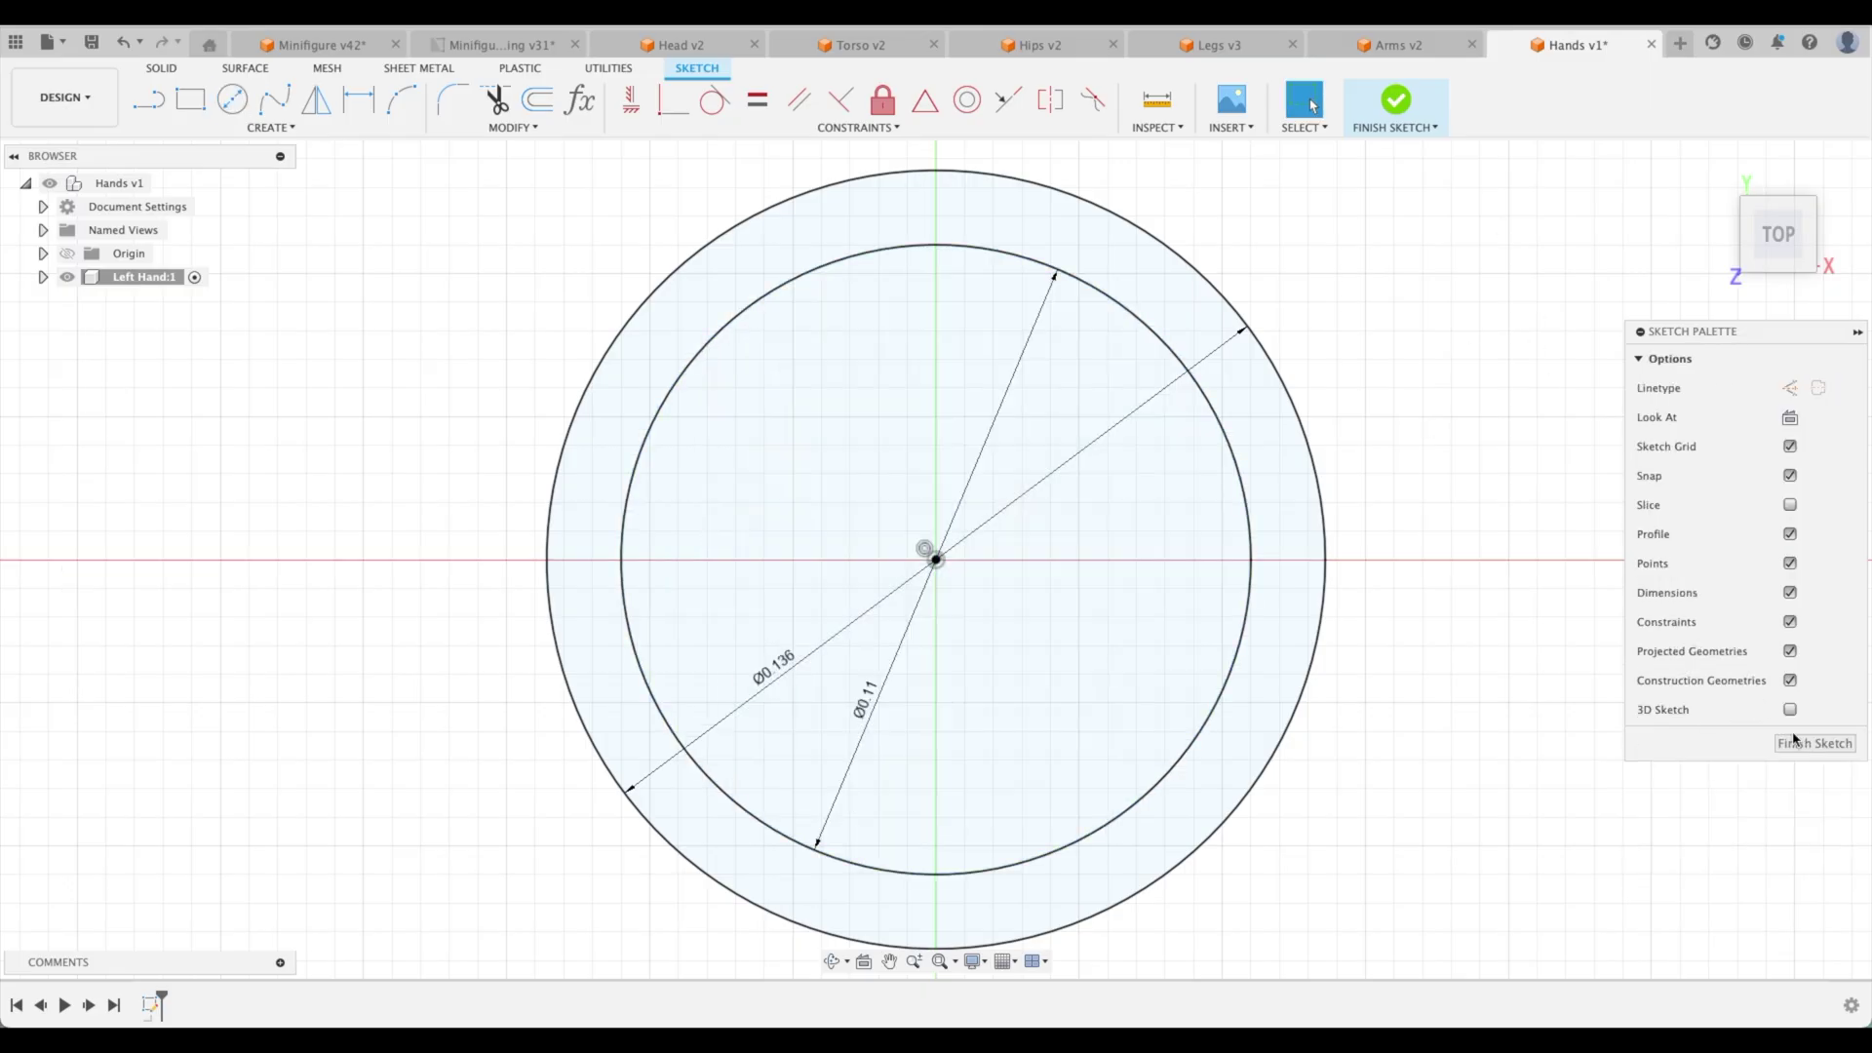
- Check the gap dimensions in the drawing and sketch a vertical line down from the outer circle, about 0.037 in left of the origin
{"action": "left_click", "coordinate": [497, 45]}
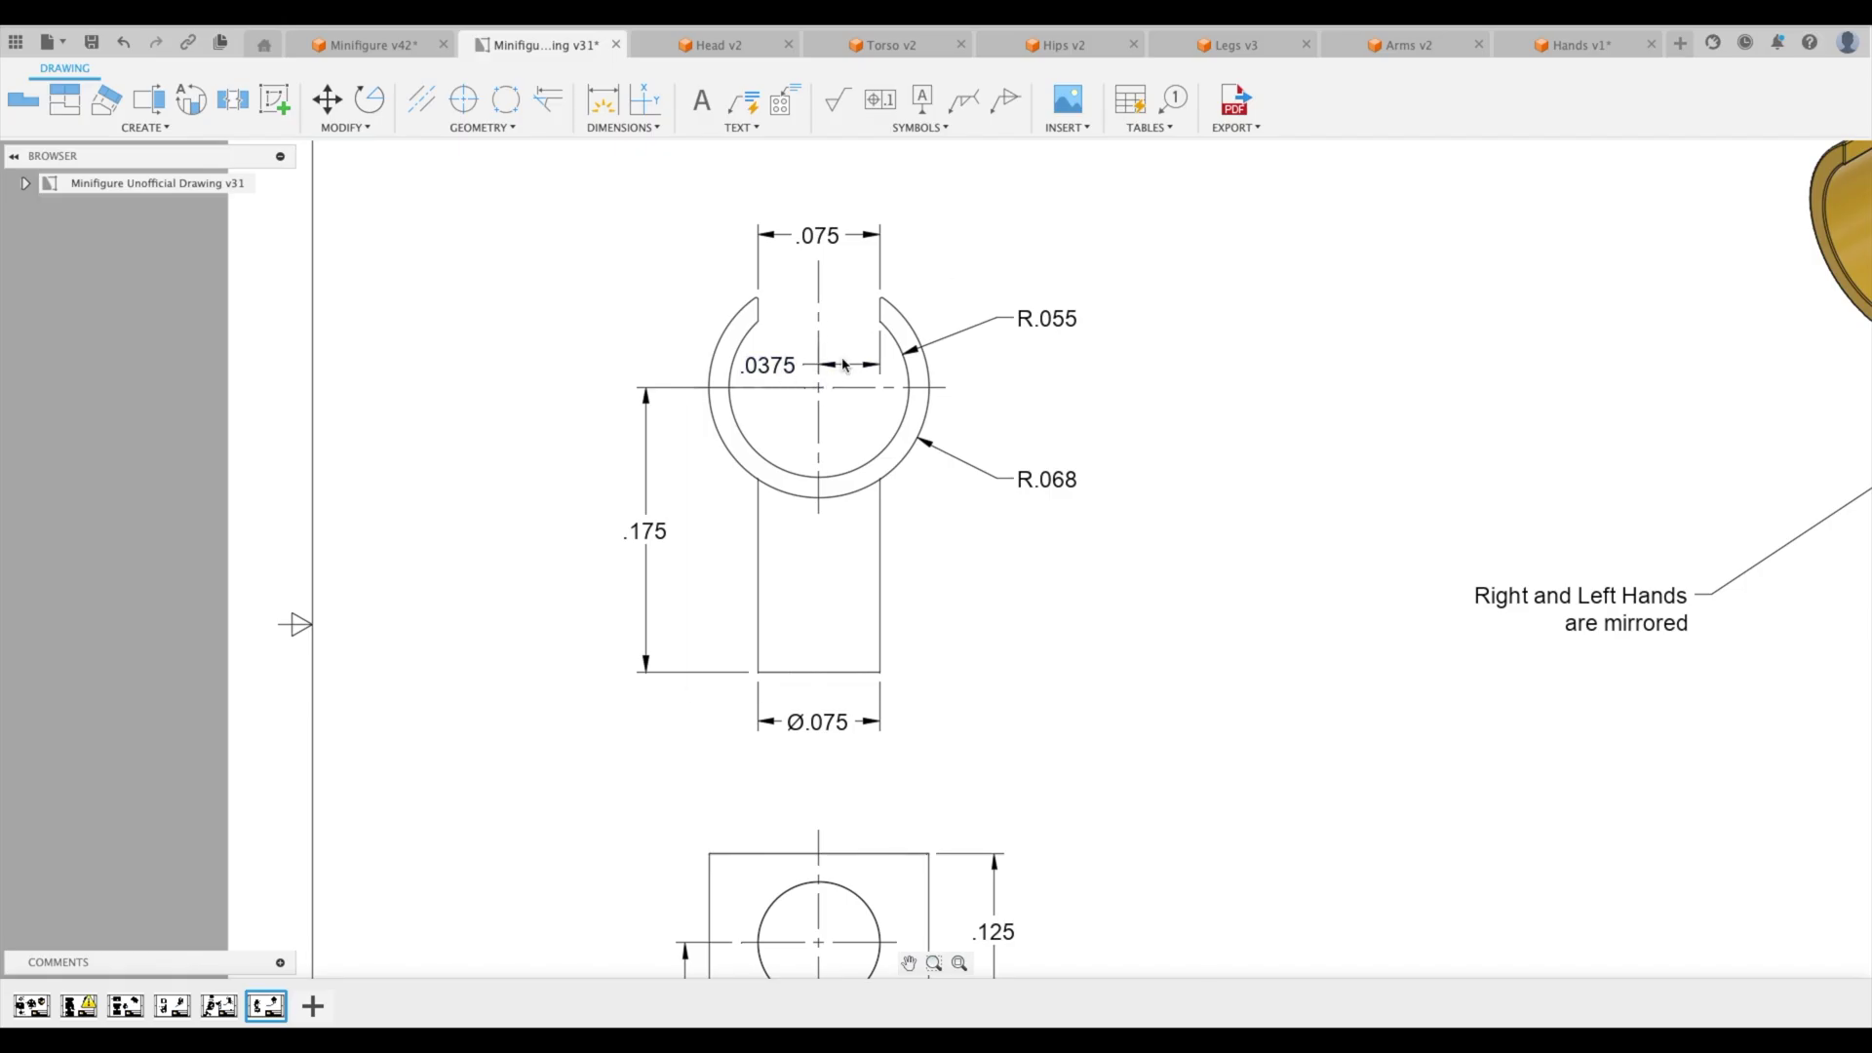
{"action": "left_click", "coordinate": [1599, 46]}
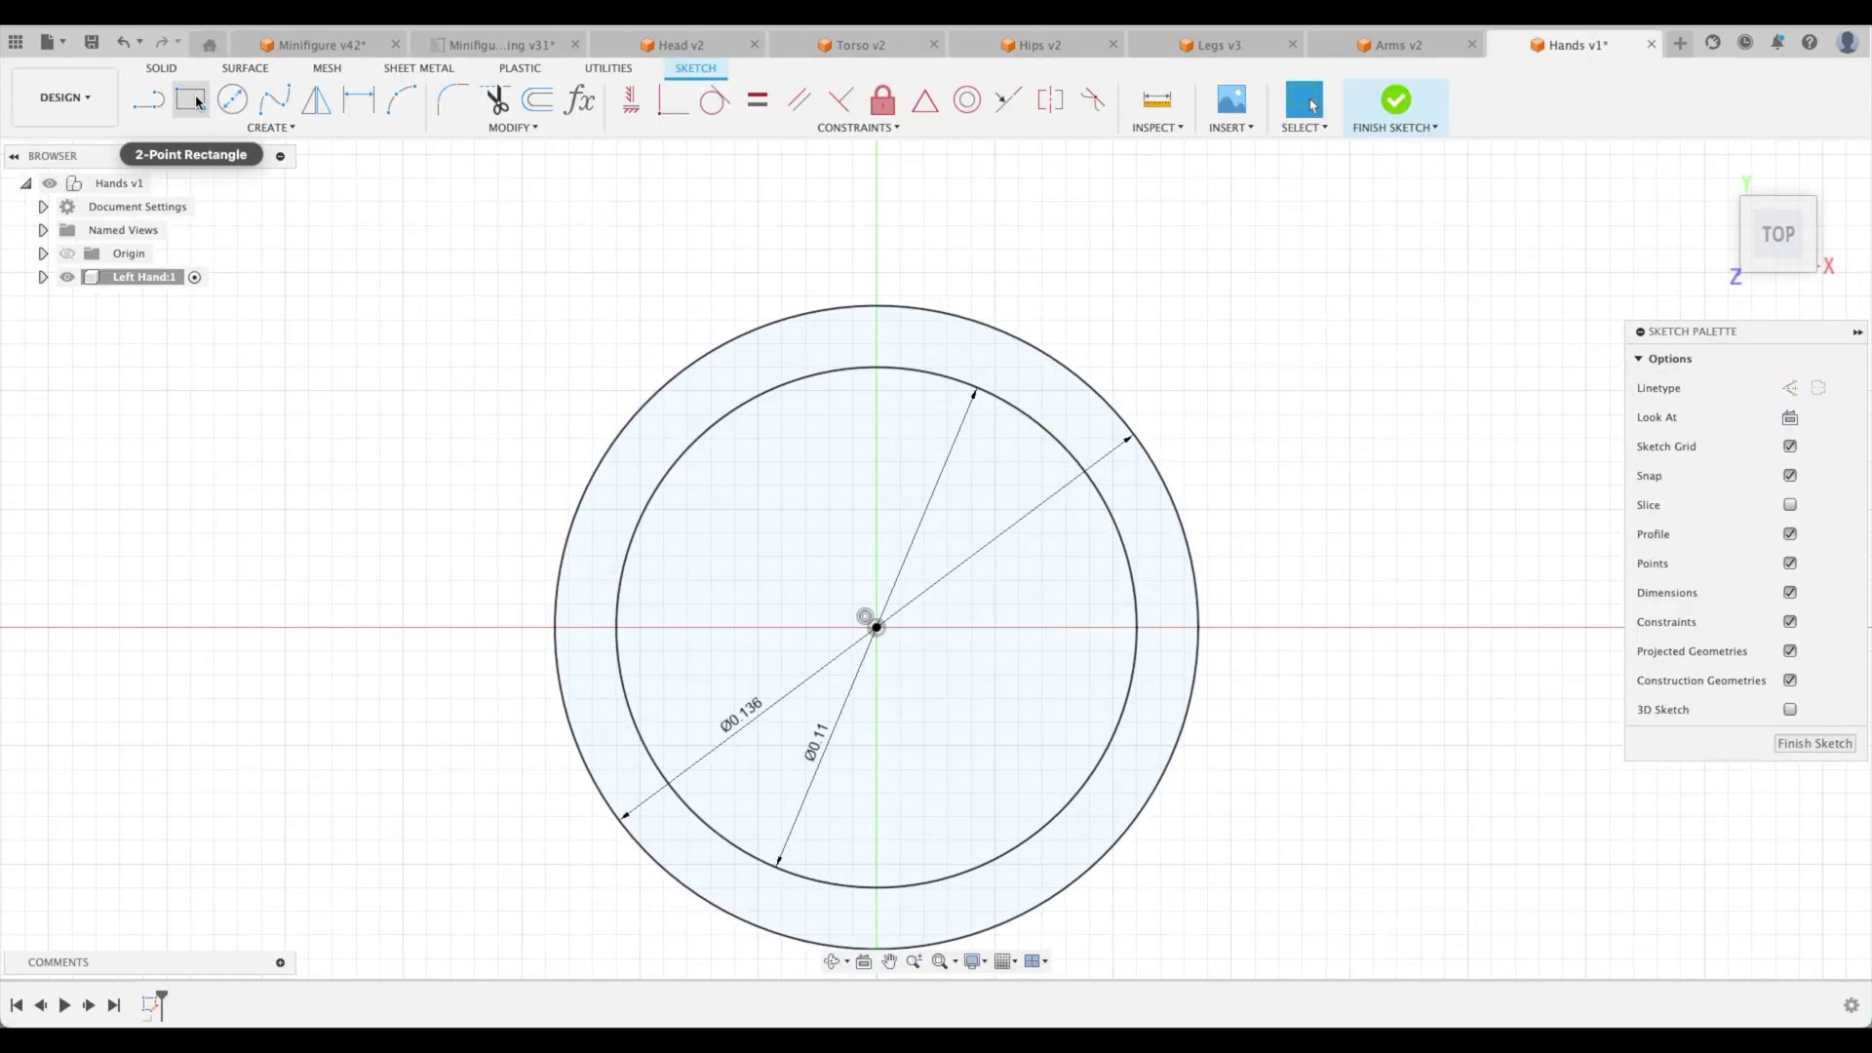
{"action": "left_click", "coordinate": [147, 102]}
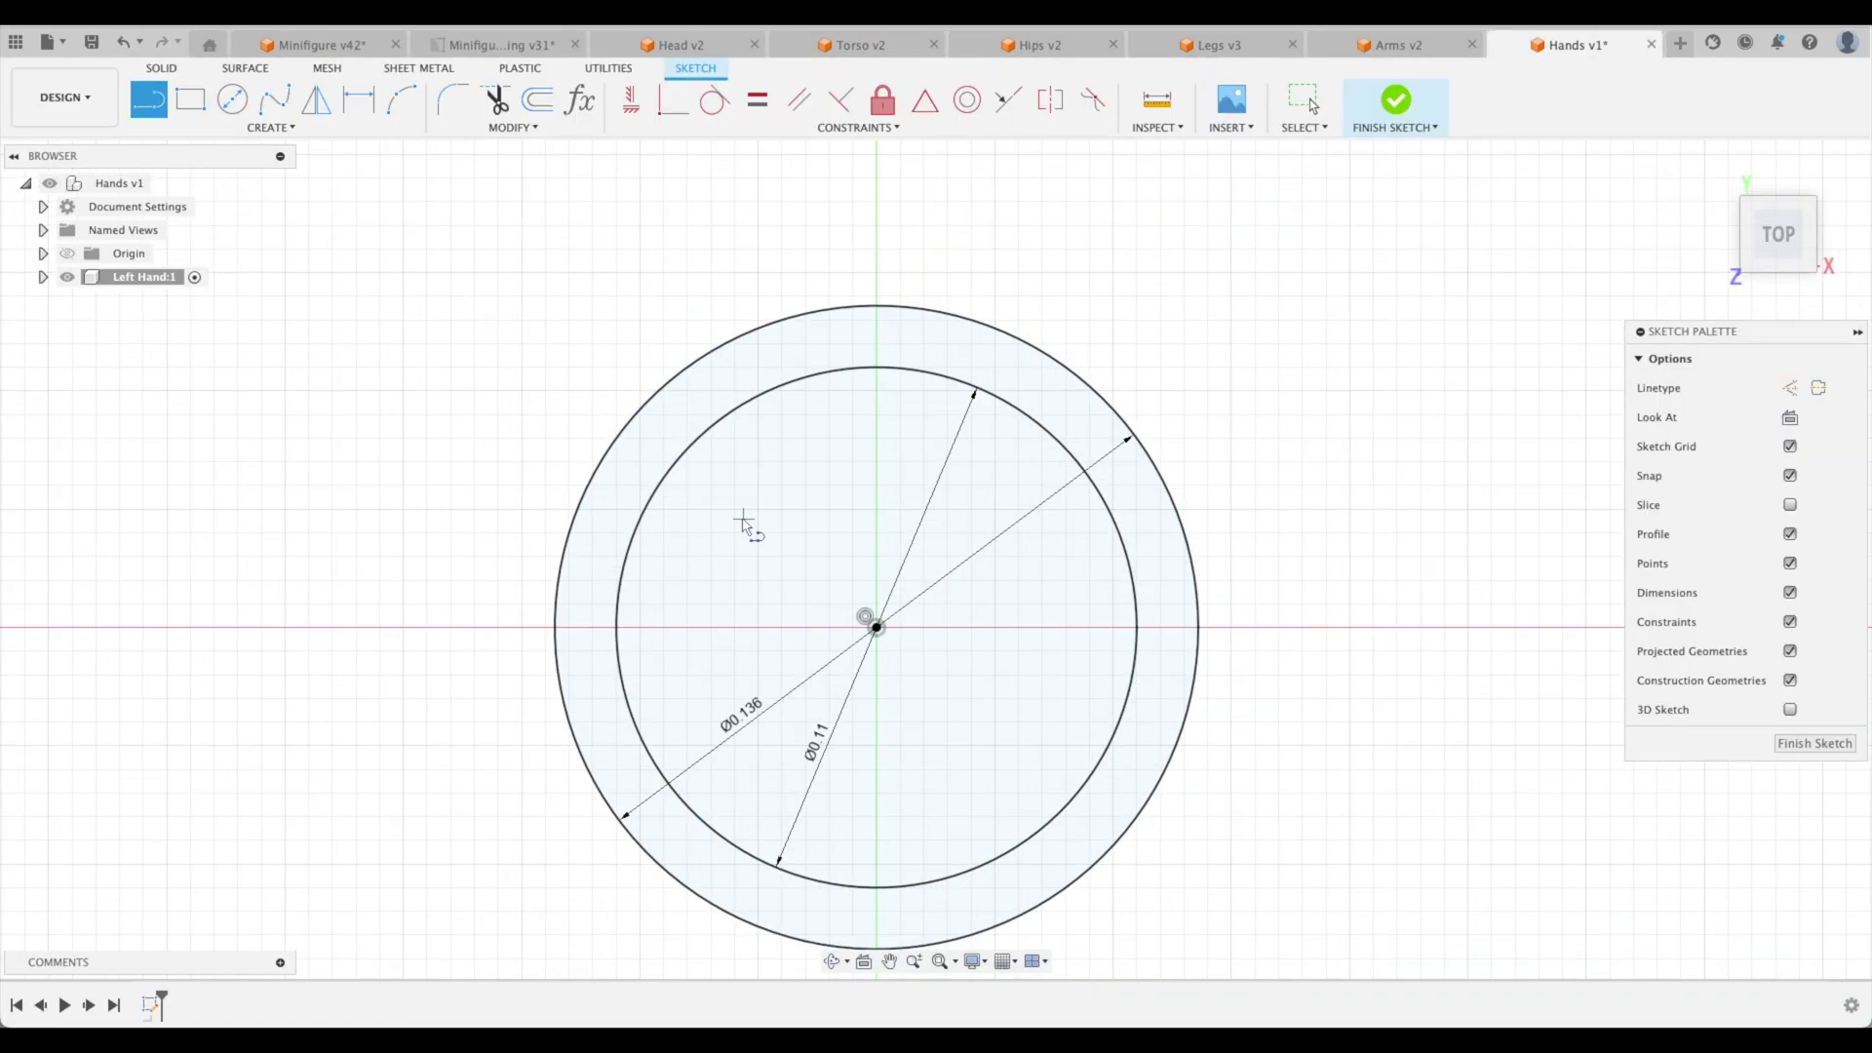
{"action": "left_click", "coordinate": [711, 509]}
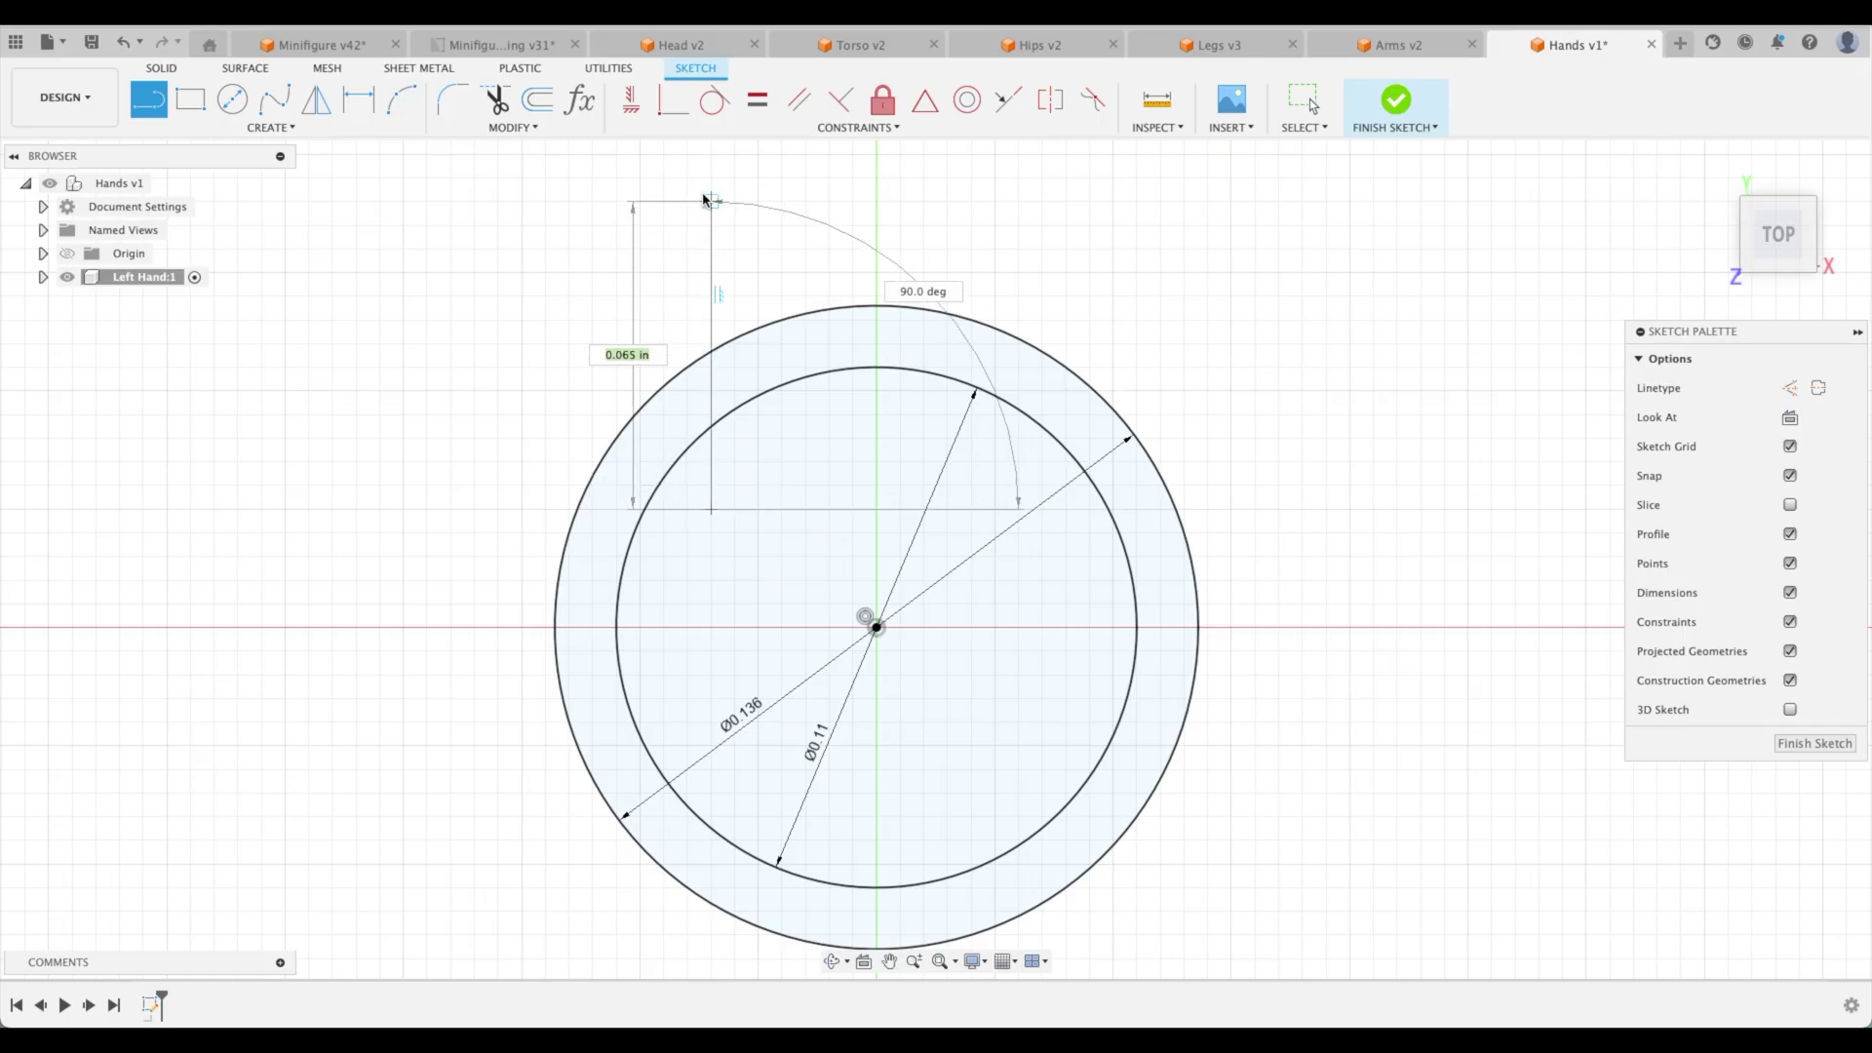
{"action": "left_click", "coordinate": [711, 351]}
{"action": "key", "text": "Escape"}
{"action": "left_click_drag", "start_coordinate": [711, 509], "coordinate": [711, 604]}
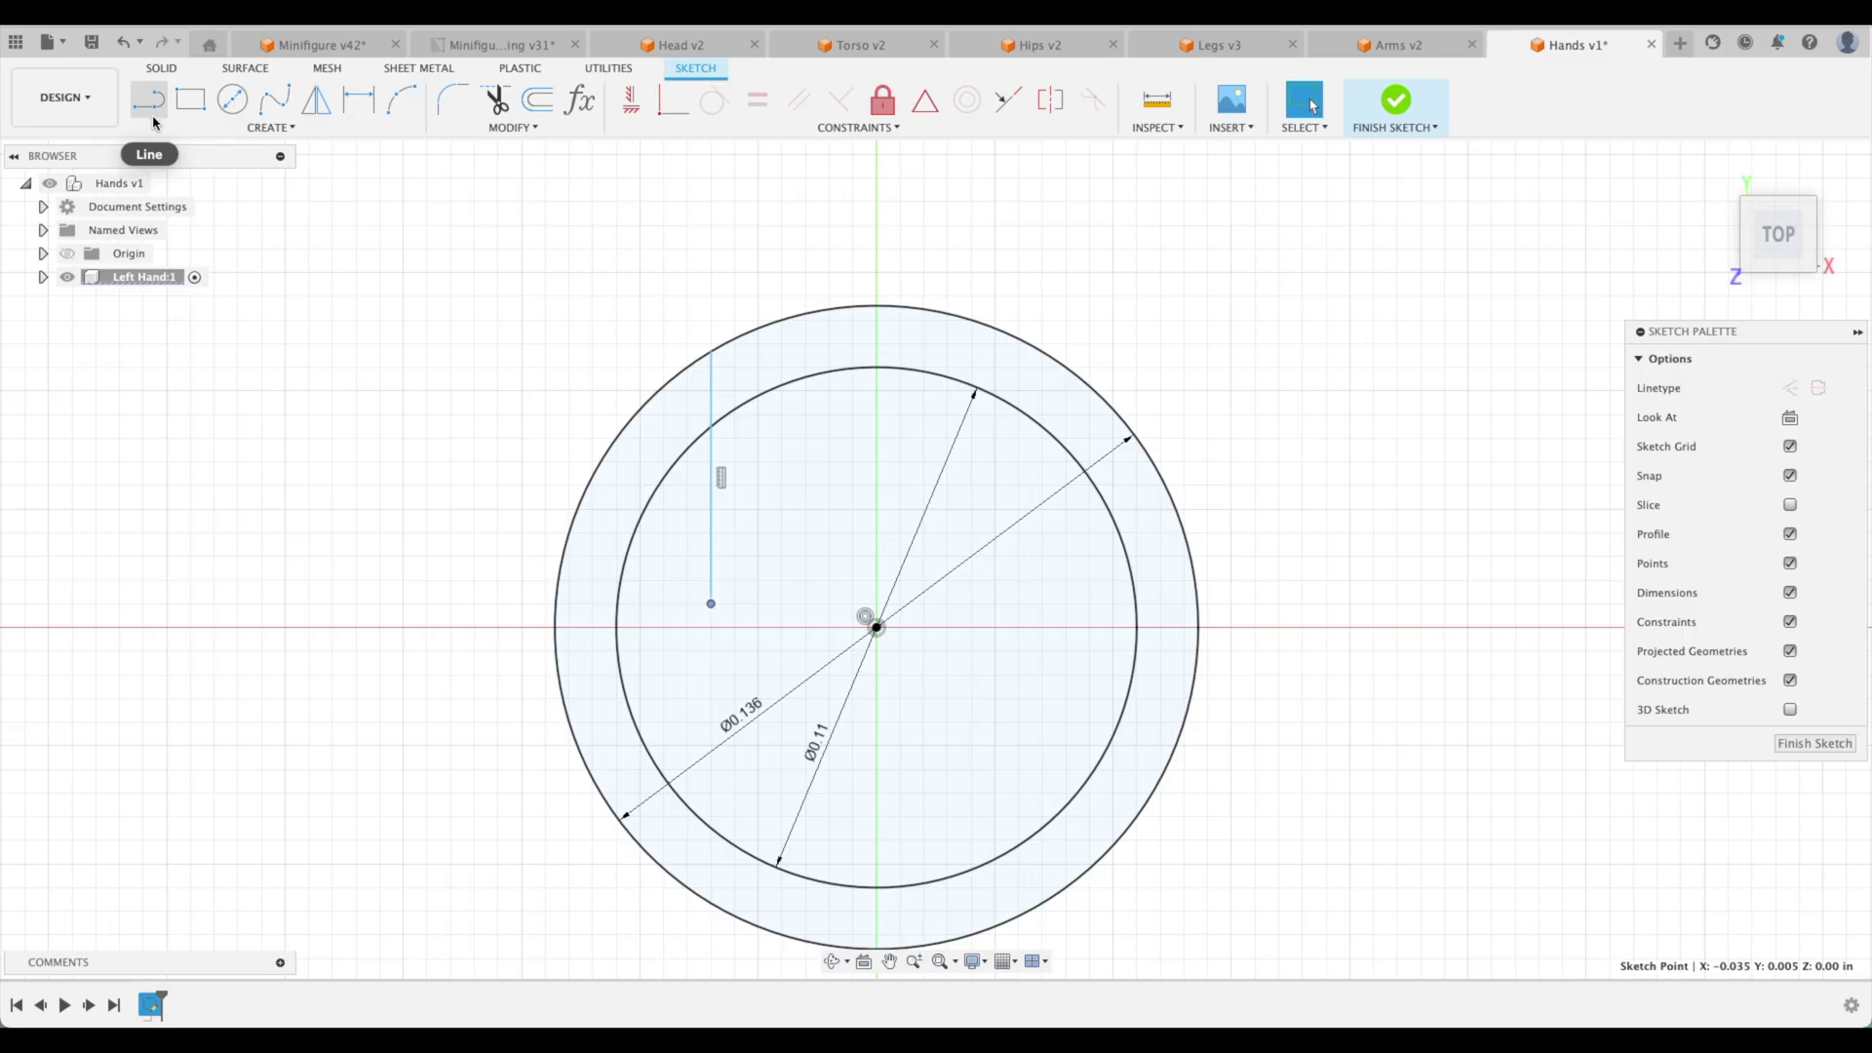
{"action": "left_click_drag", "start_coordinate": [713, 608], "coordinate": [716, 475]}
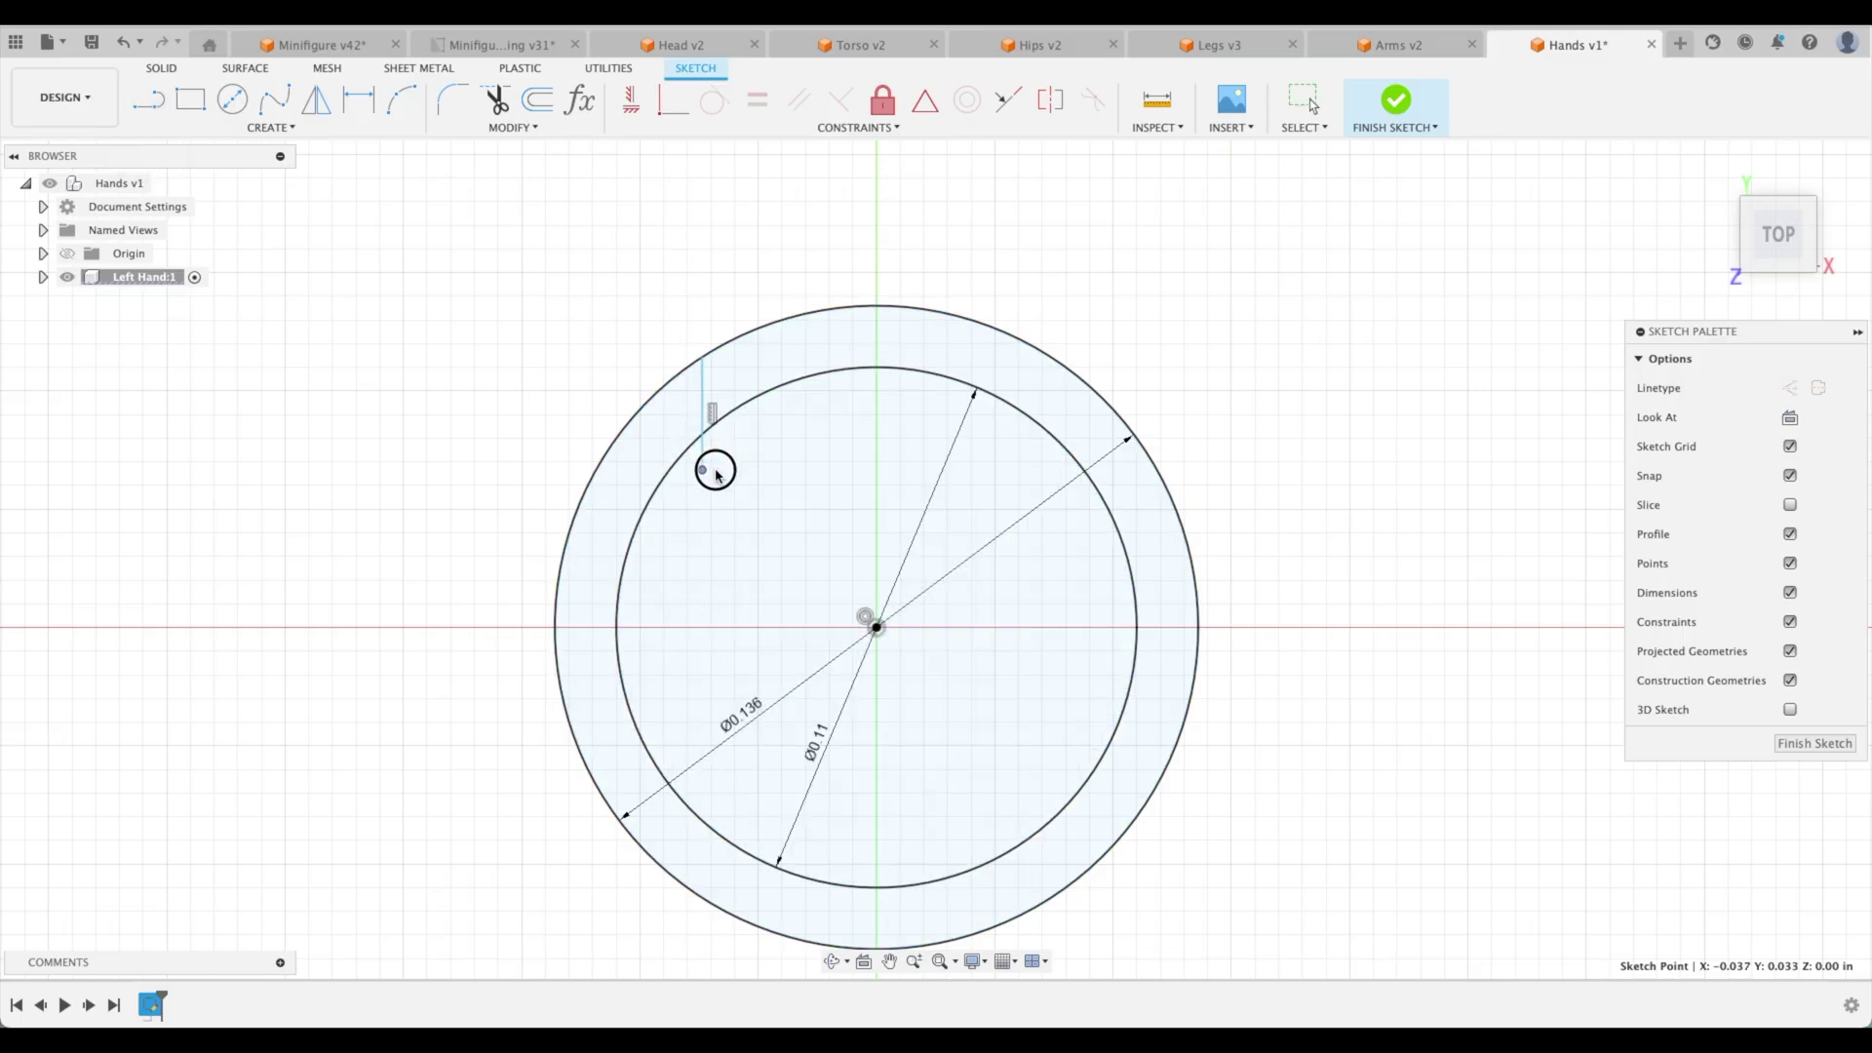
- Make the lower endpoint of the vertical line coincident with the inner circle
{"action": "left_click", "coordinate": [671, 99]}
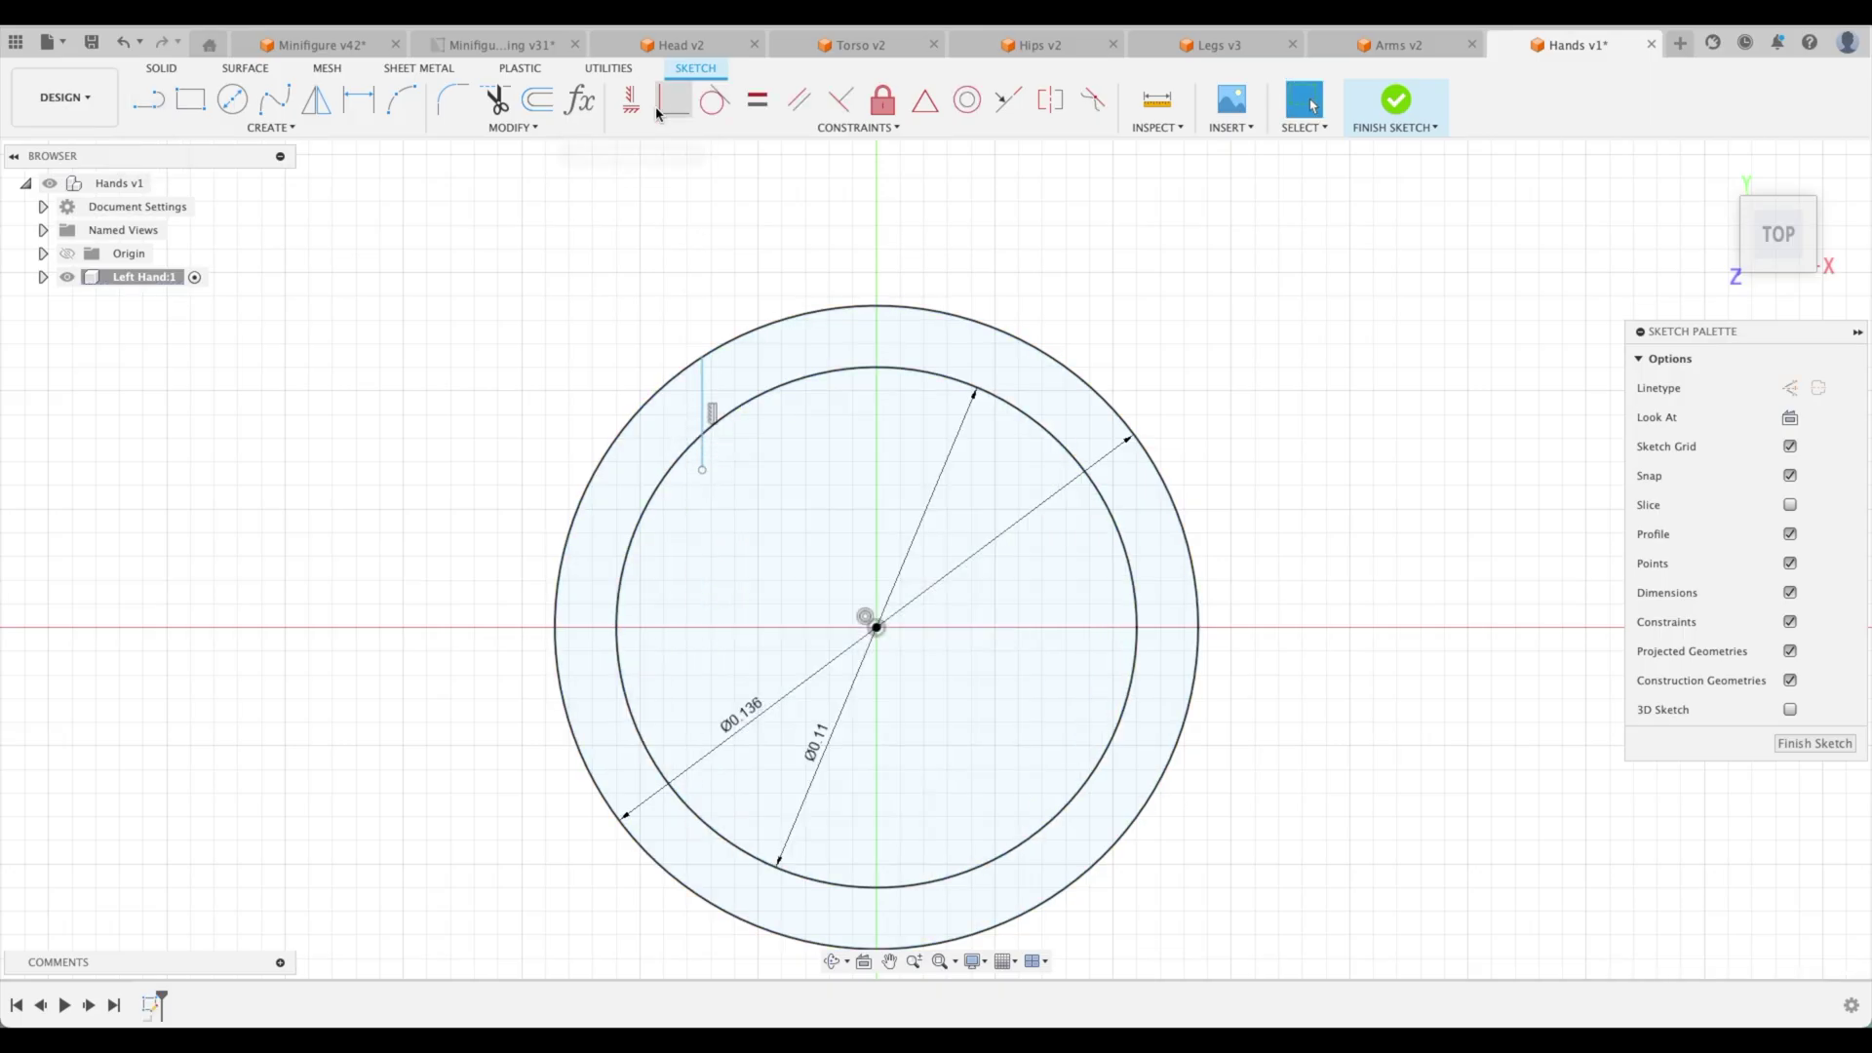
{"action": "left_click", "coordinate": [702, 471]}
{"action": "left_click", "coordinate": [719, 423]}
{"action": "key", "text": "Escape"}
- Sketch a second vertical line between the outer and inner circles, about 0.041 in right of the origin, with its upper endpoint on the outer circle
{"action": "left_click", "coordinate": [149, 98]}
{"action": "left_click", "coordinate": [1064, 368]}
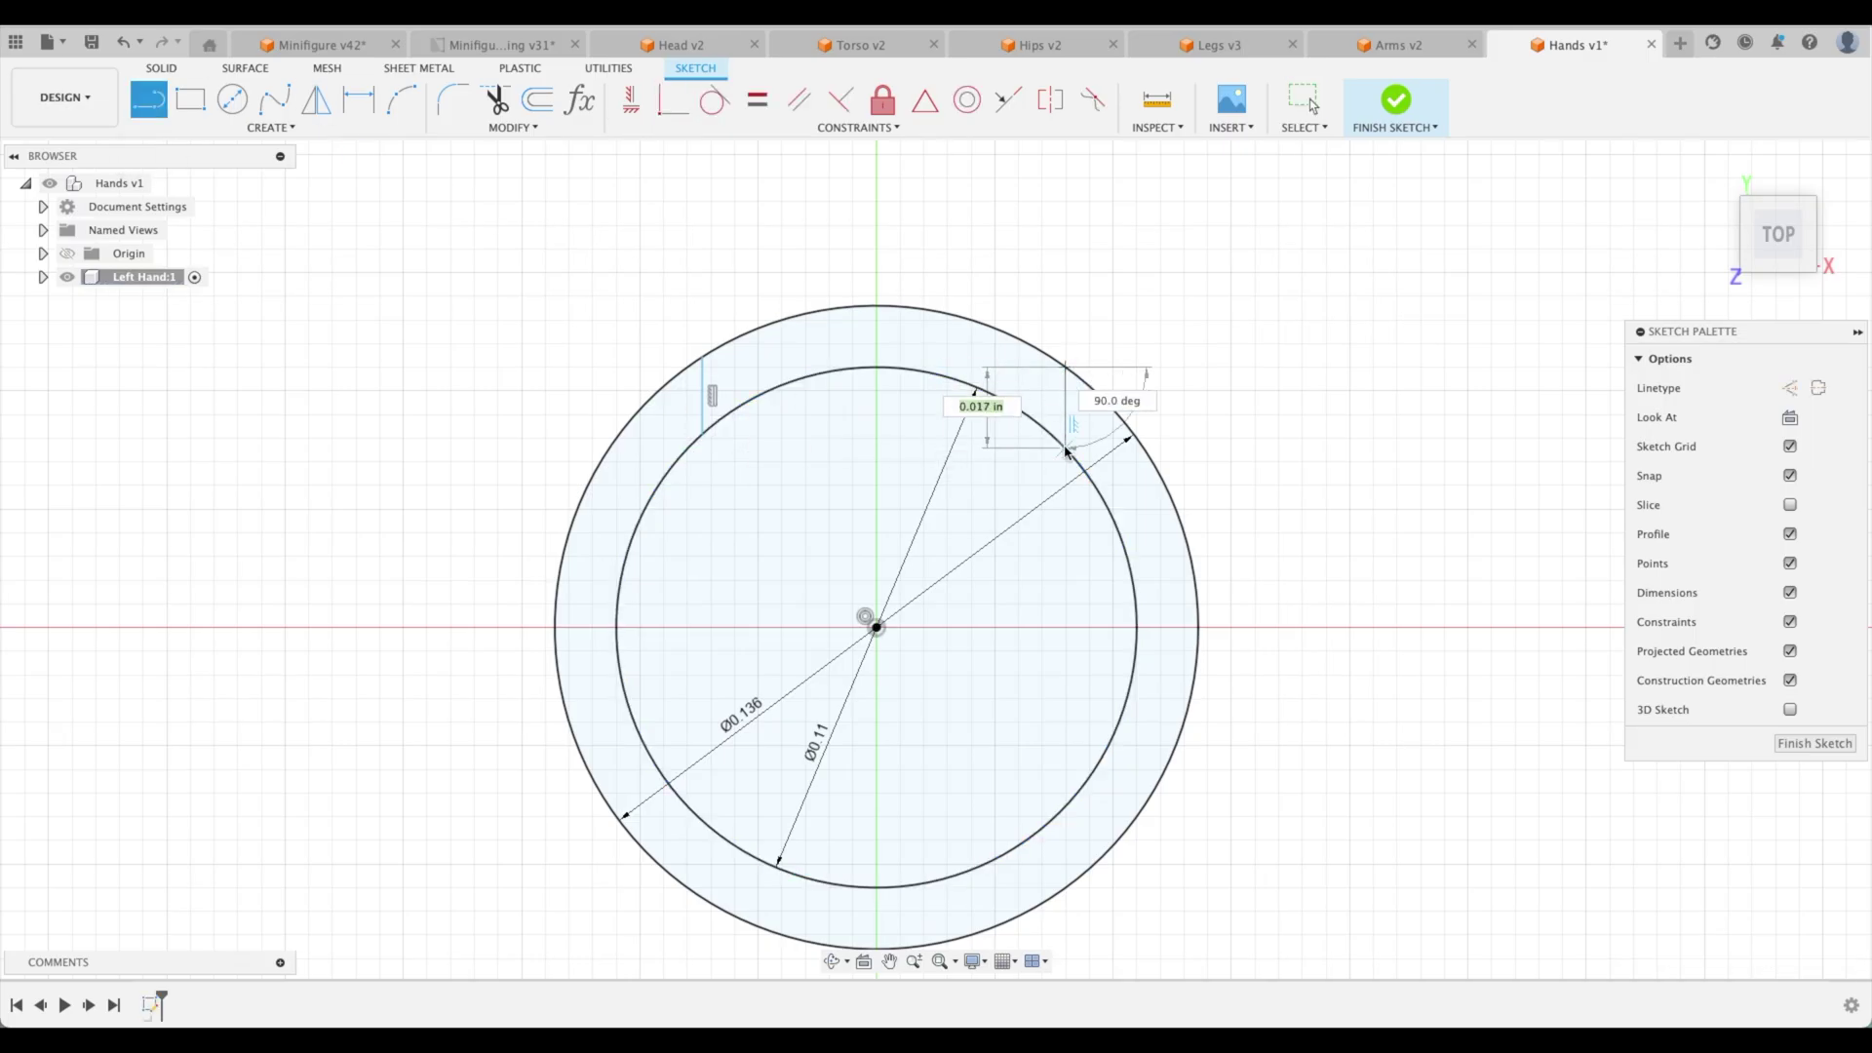
{"action": "left_click", "coordinate": [1066, 449]}
{"action": "key", "text": "Escape"}
{"action": "left_click", "coordinate": [1066, 406]}
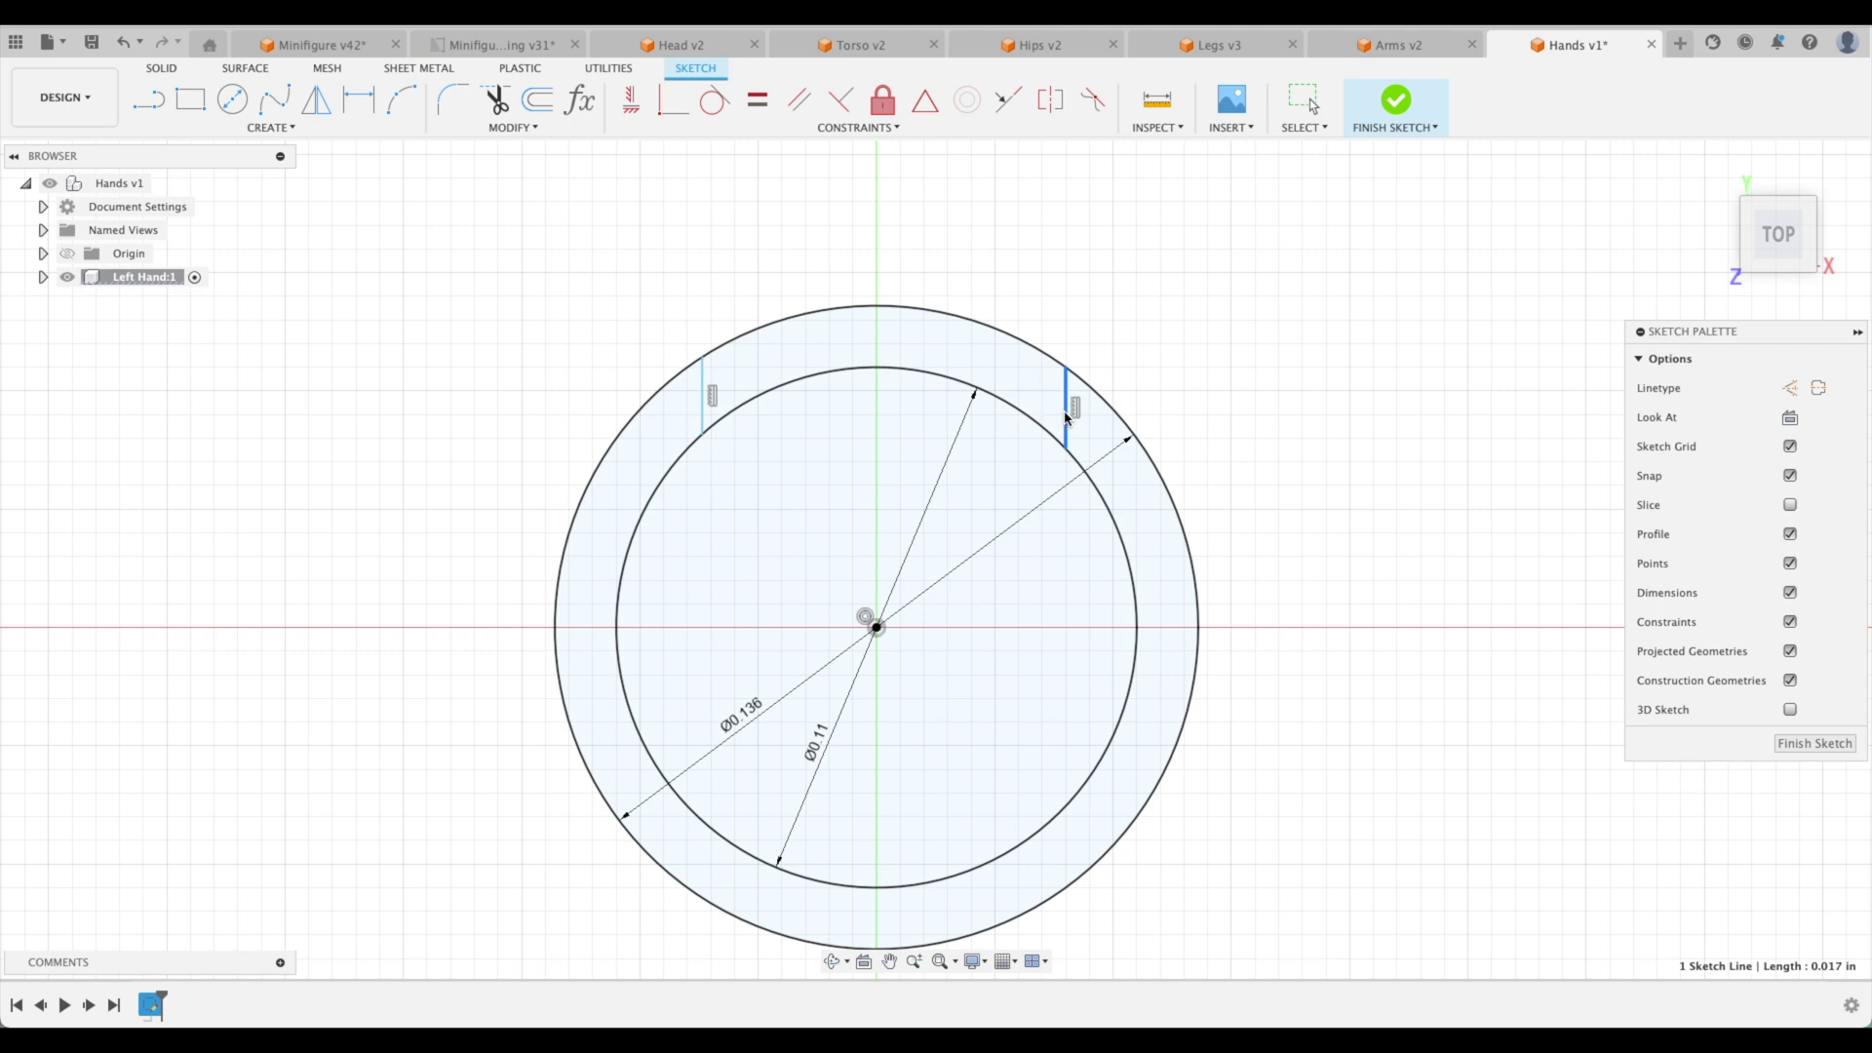
{"action": "mouse_move", "coordinate": [1066, 367]}
{"action": "left_mouse_down"}
{"action": "mouse_move", "coordinate": [1037, 350]}
{"action": "mouse_move", "coordinate": [1071, 372]}
{"action": "left_mouse_up"}
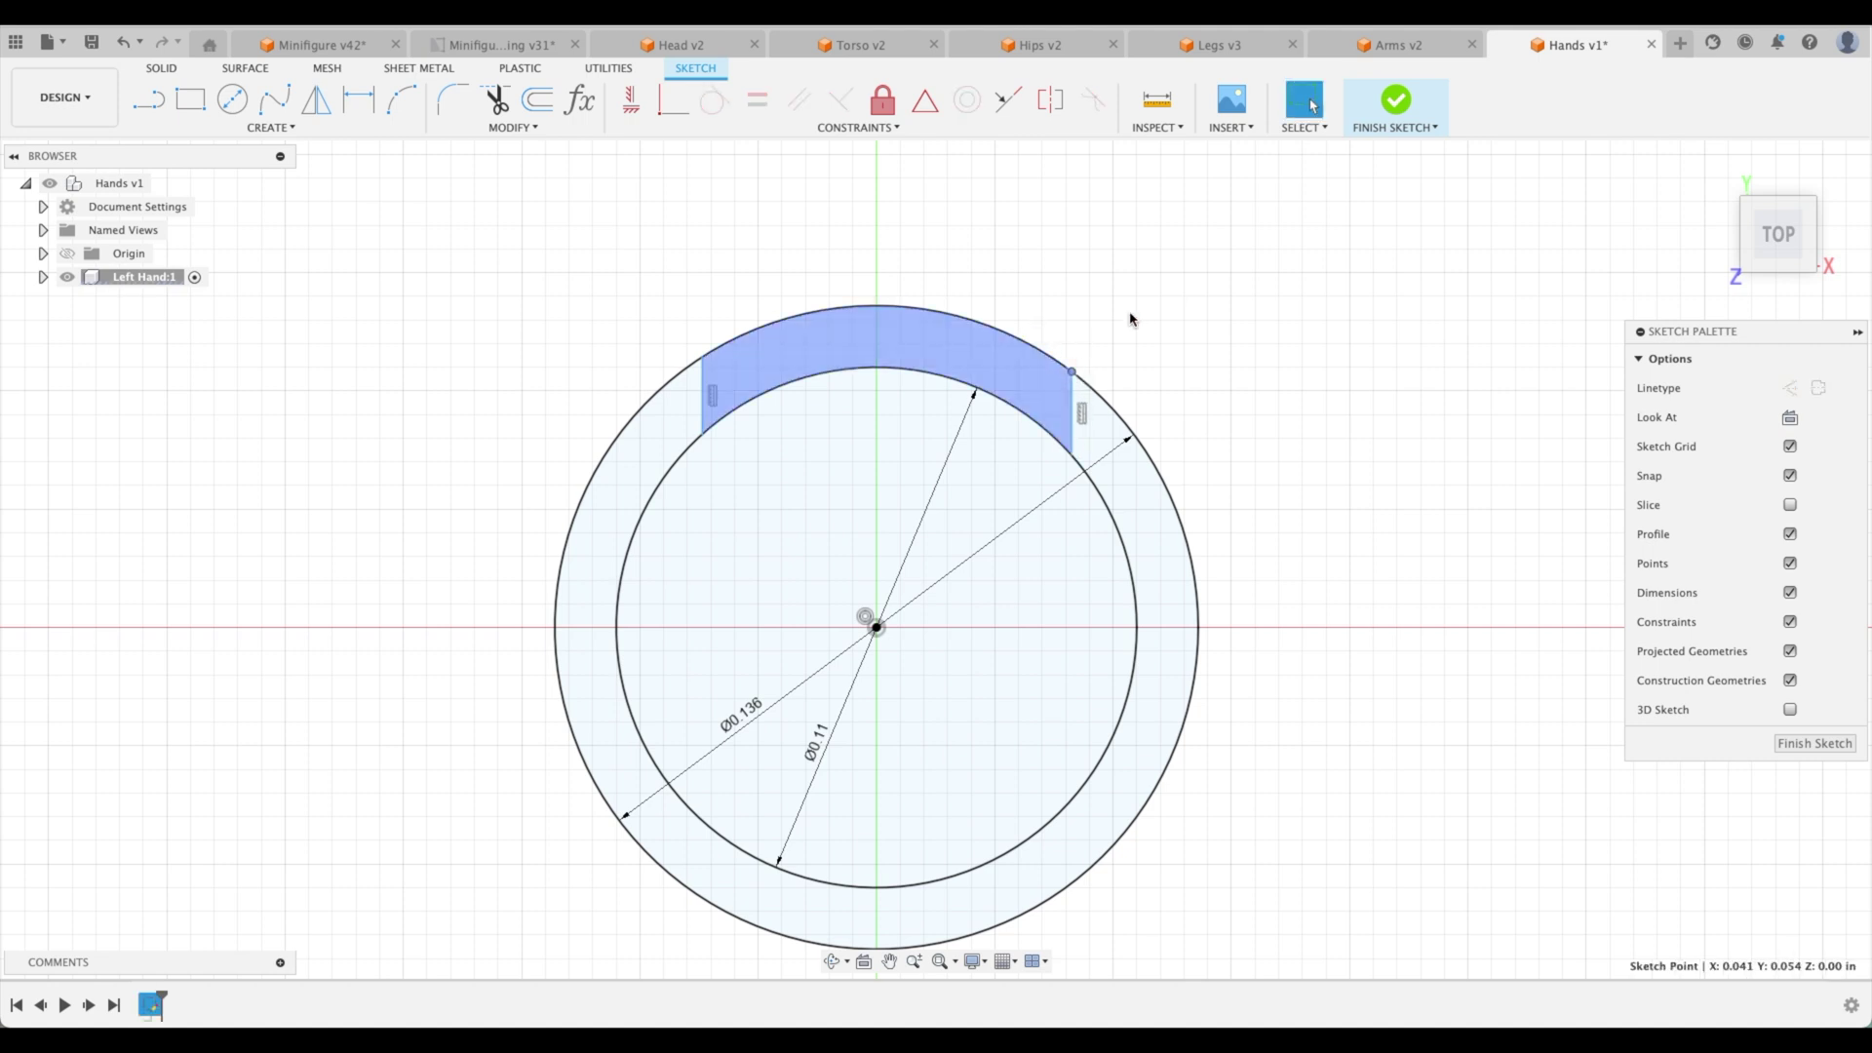
{"action": "left_click", "coordinate": [1133, 321]}
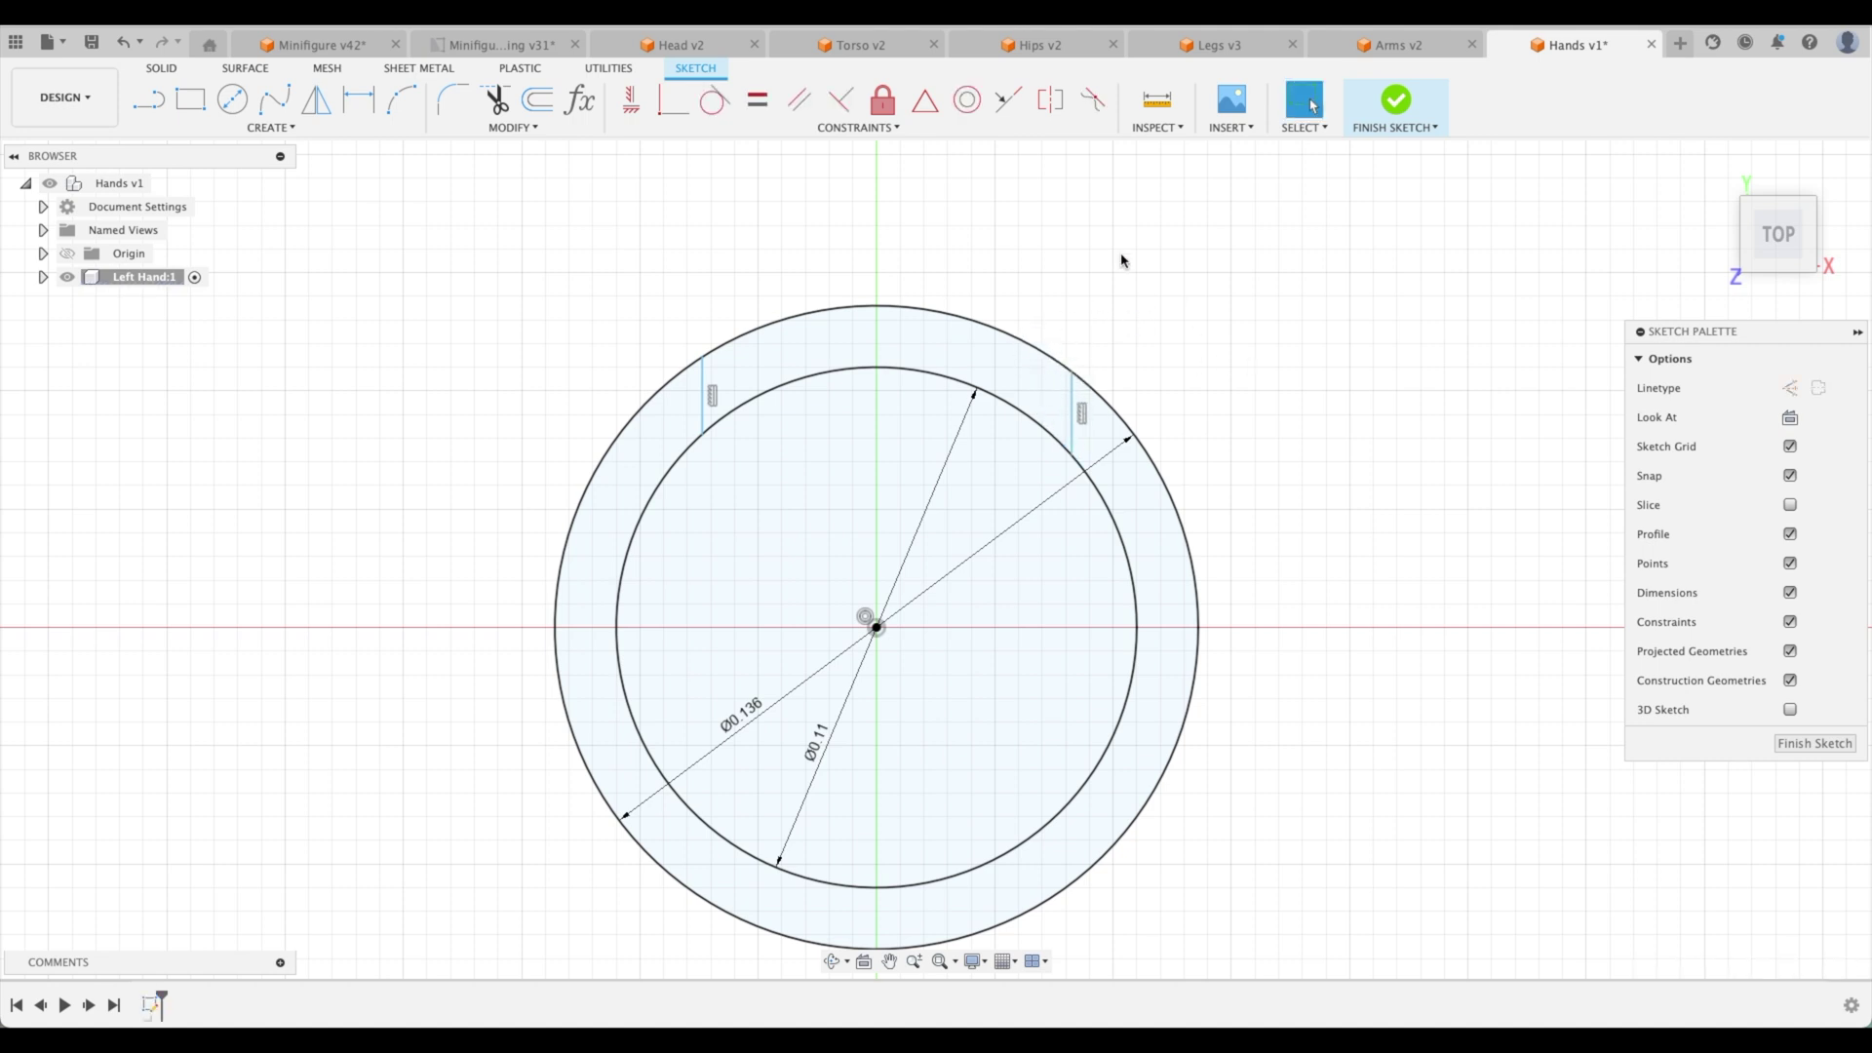
{"action": "left_click", "coordinate": [1050, 99]}
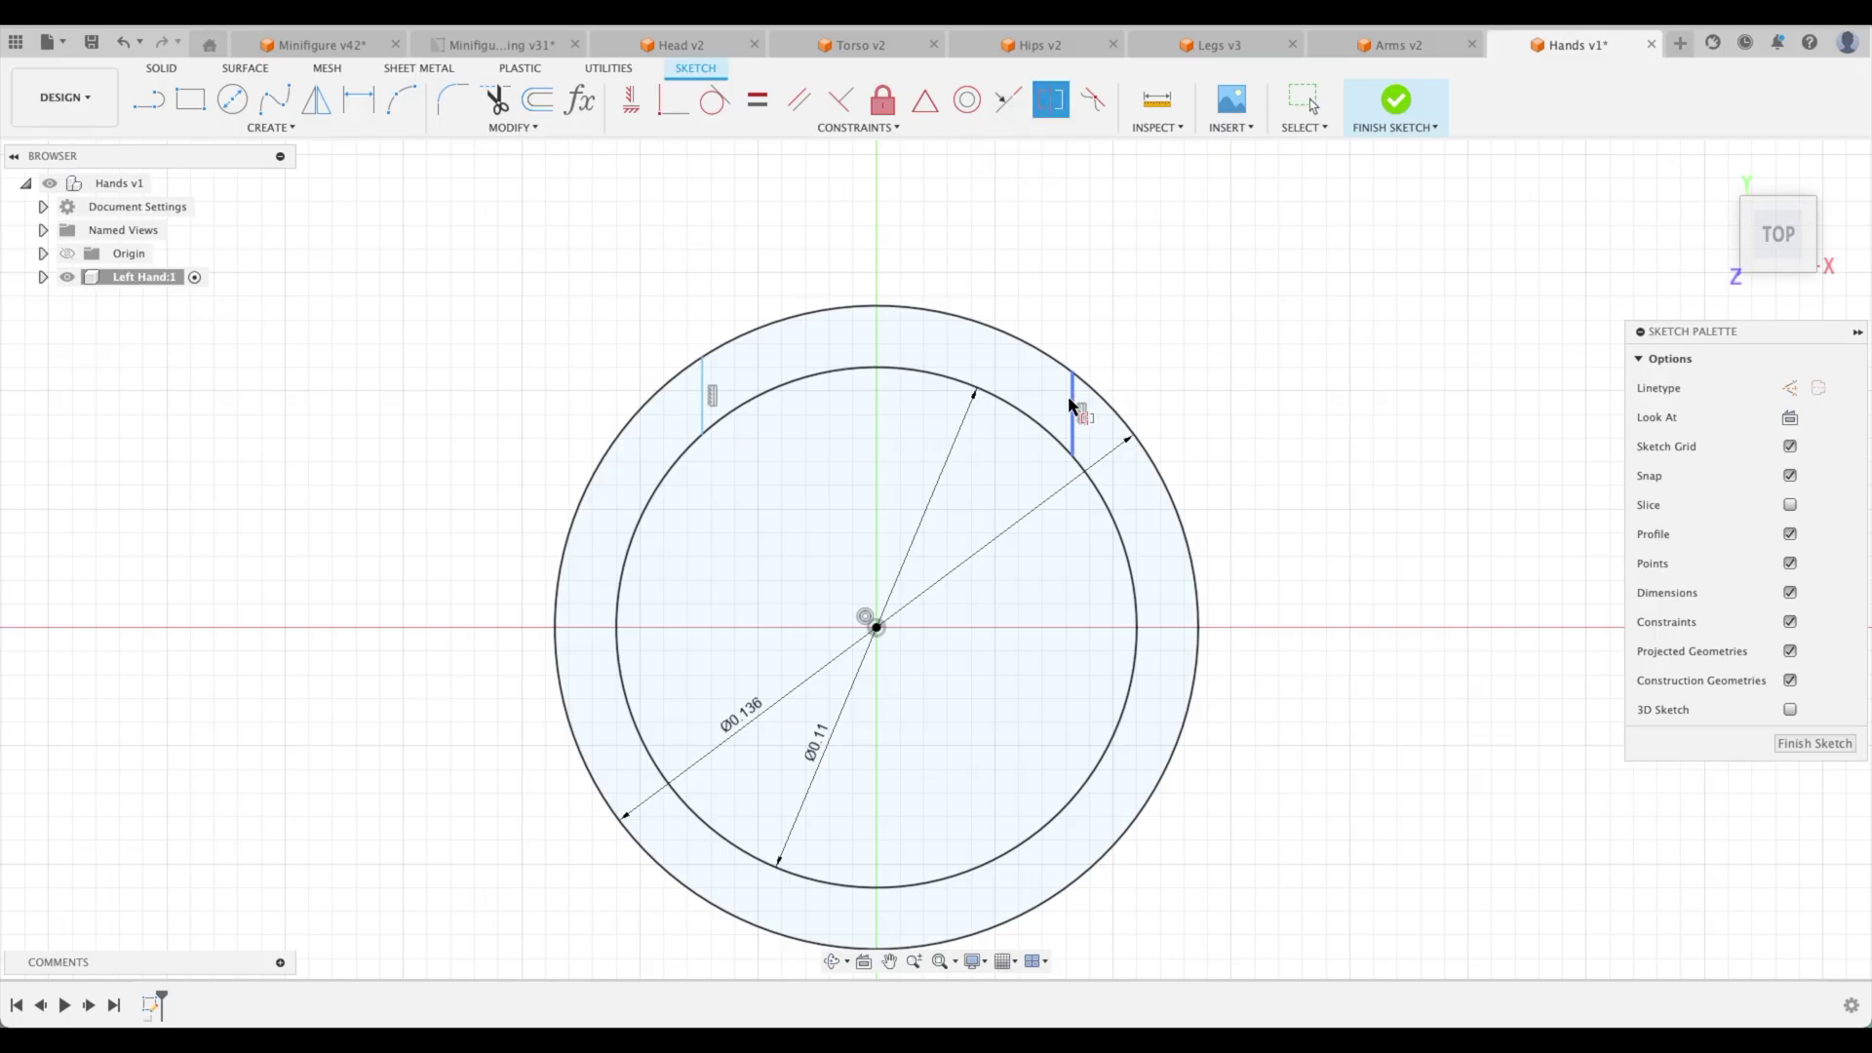
{"action": "left_click", "coordinate": [1073, 409]}
{"action": "left_click", "coordinate": [702, 383]}
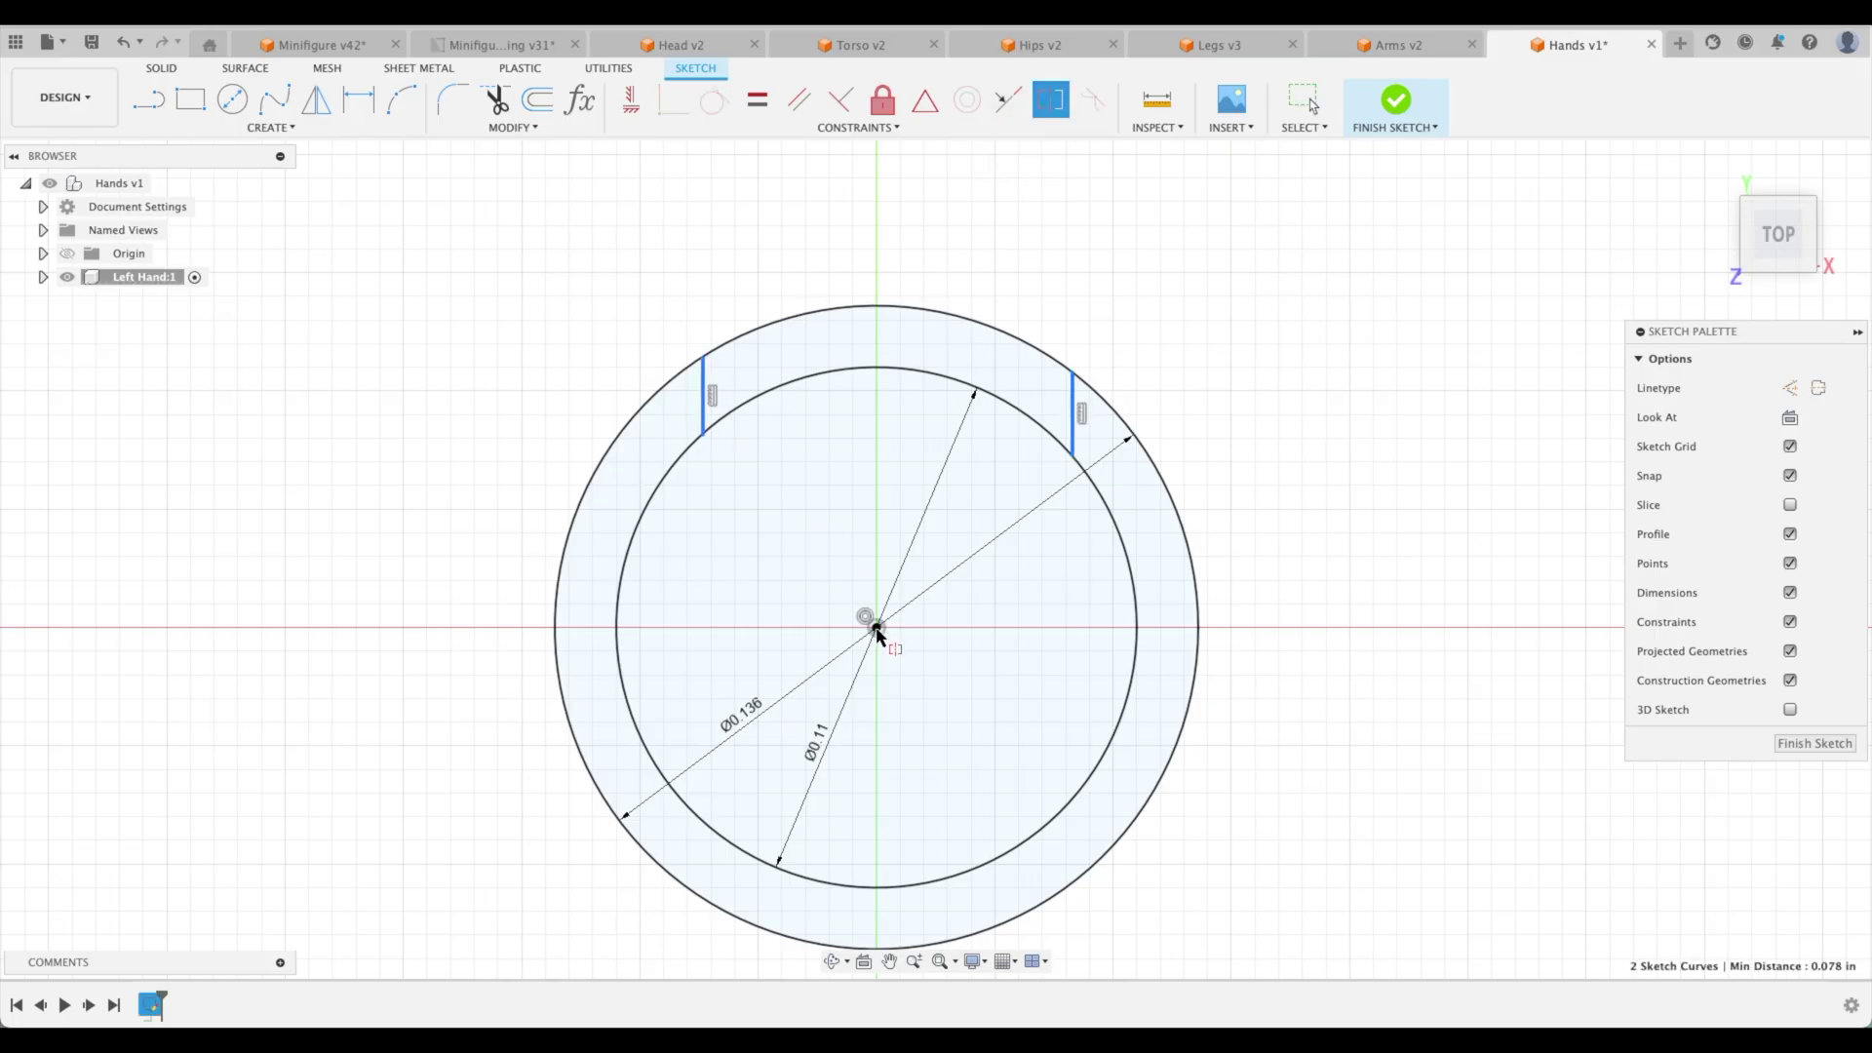
{"action": "left_click", "coordinate": [879, 524]}
{"action": "key", "text": "Escape"}
- Sketch a vertical line from the origin up to the inner circle and convert it to a construction line
{"action": "key", "text": "l"}
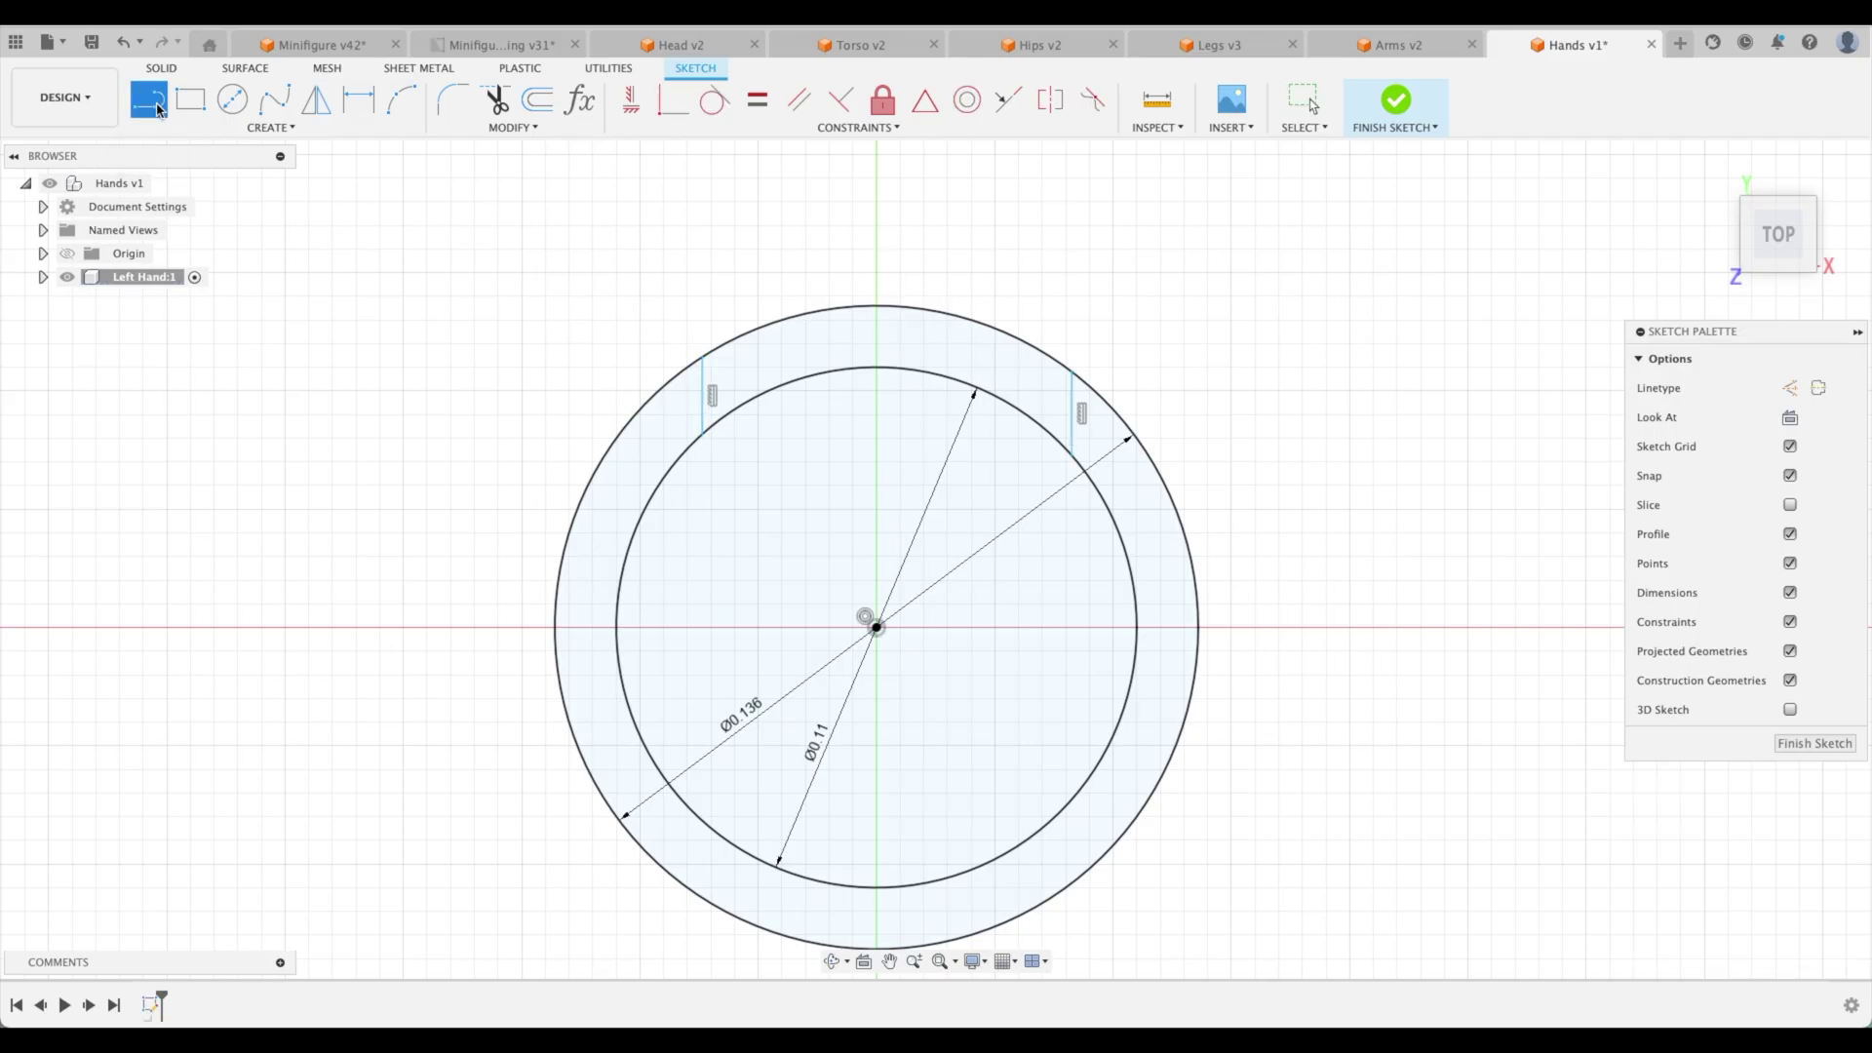
{"action": "left_click", "coordinate": [877, 627]}
{"action": "left_click", "coordinate": [876, 367]}
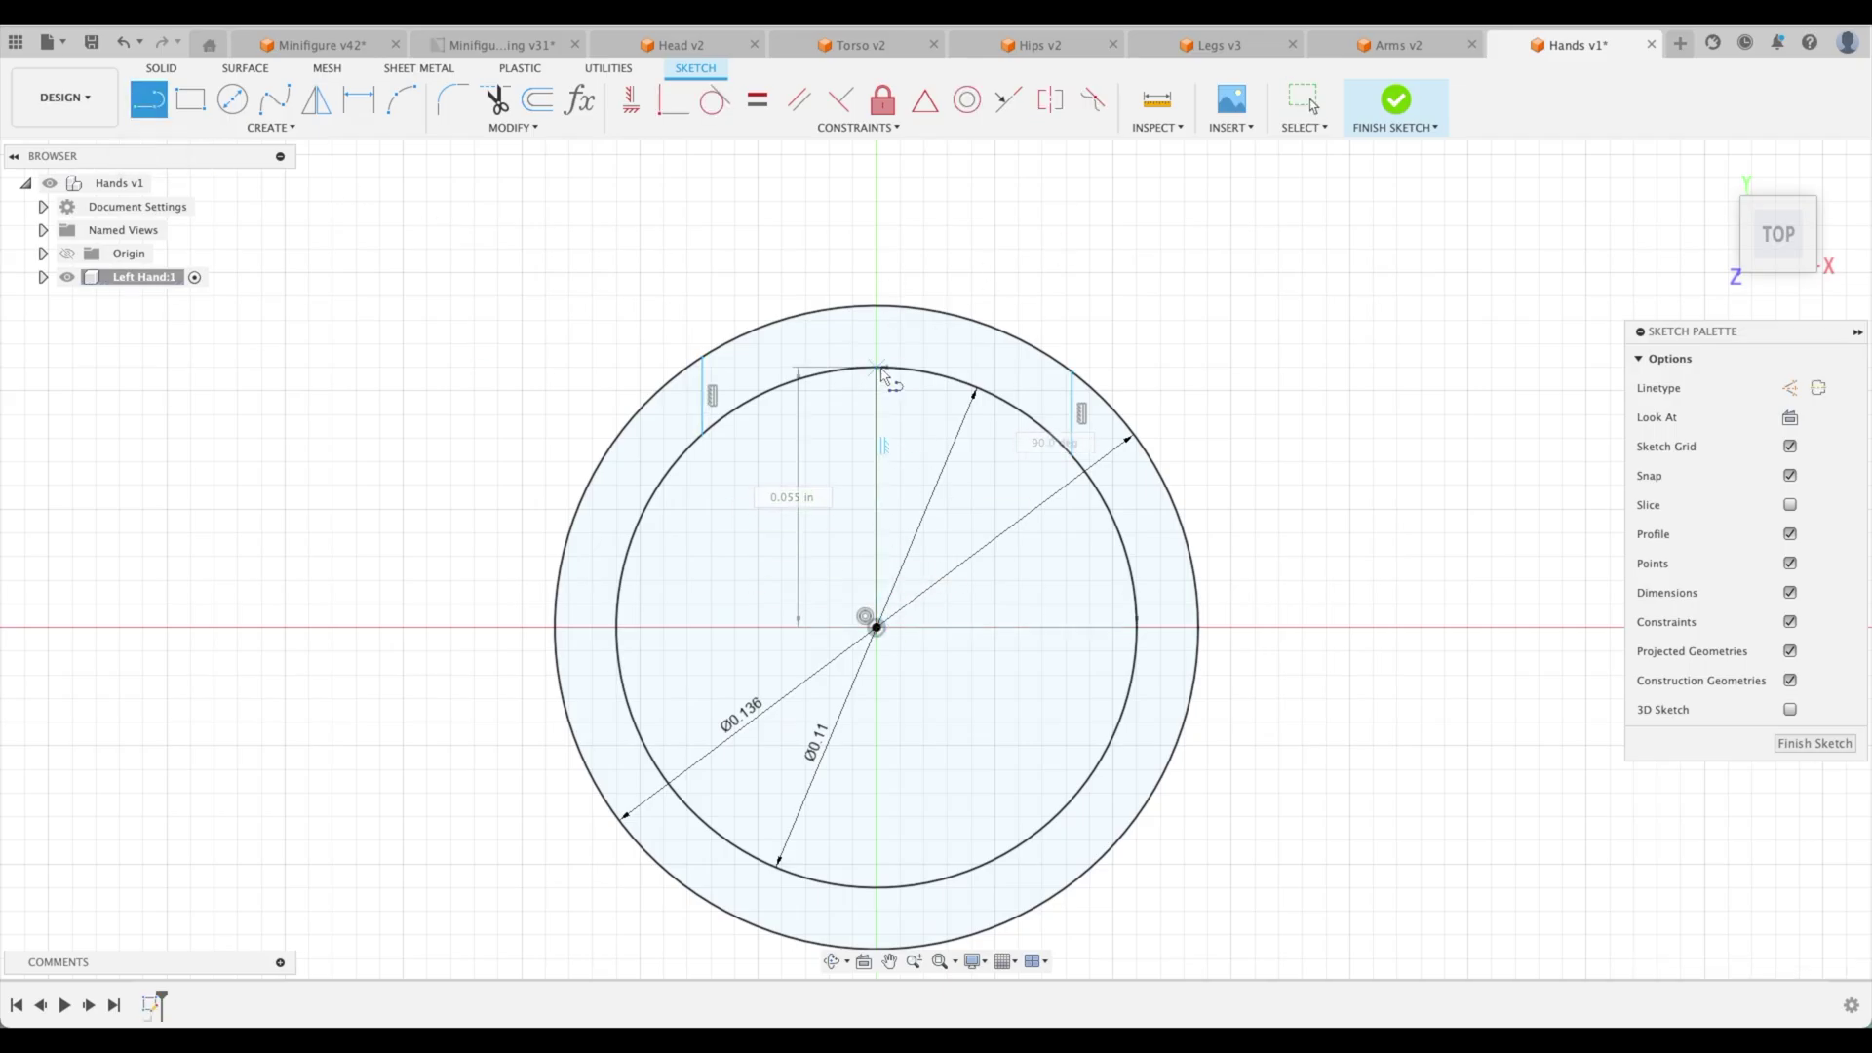
{"action": "key", "text": "Escape"}
{"action": "left_click", "coordinate": [877, 429]}
{"action": "key", "text": "x"}
{"action": "left_click", "coordinate": [1249, 346]}
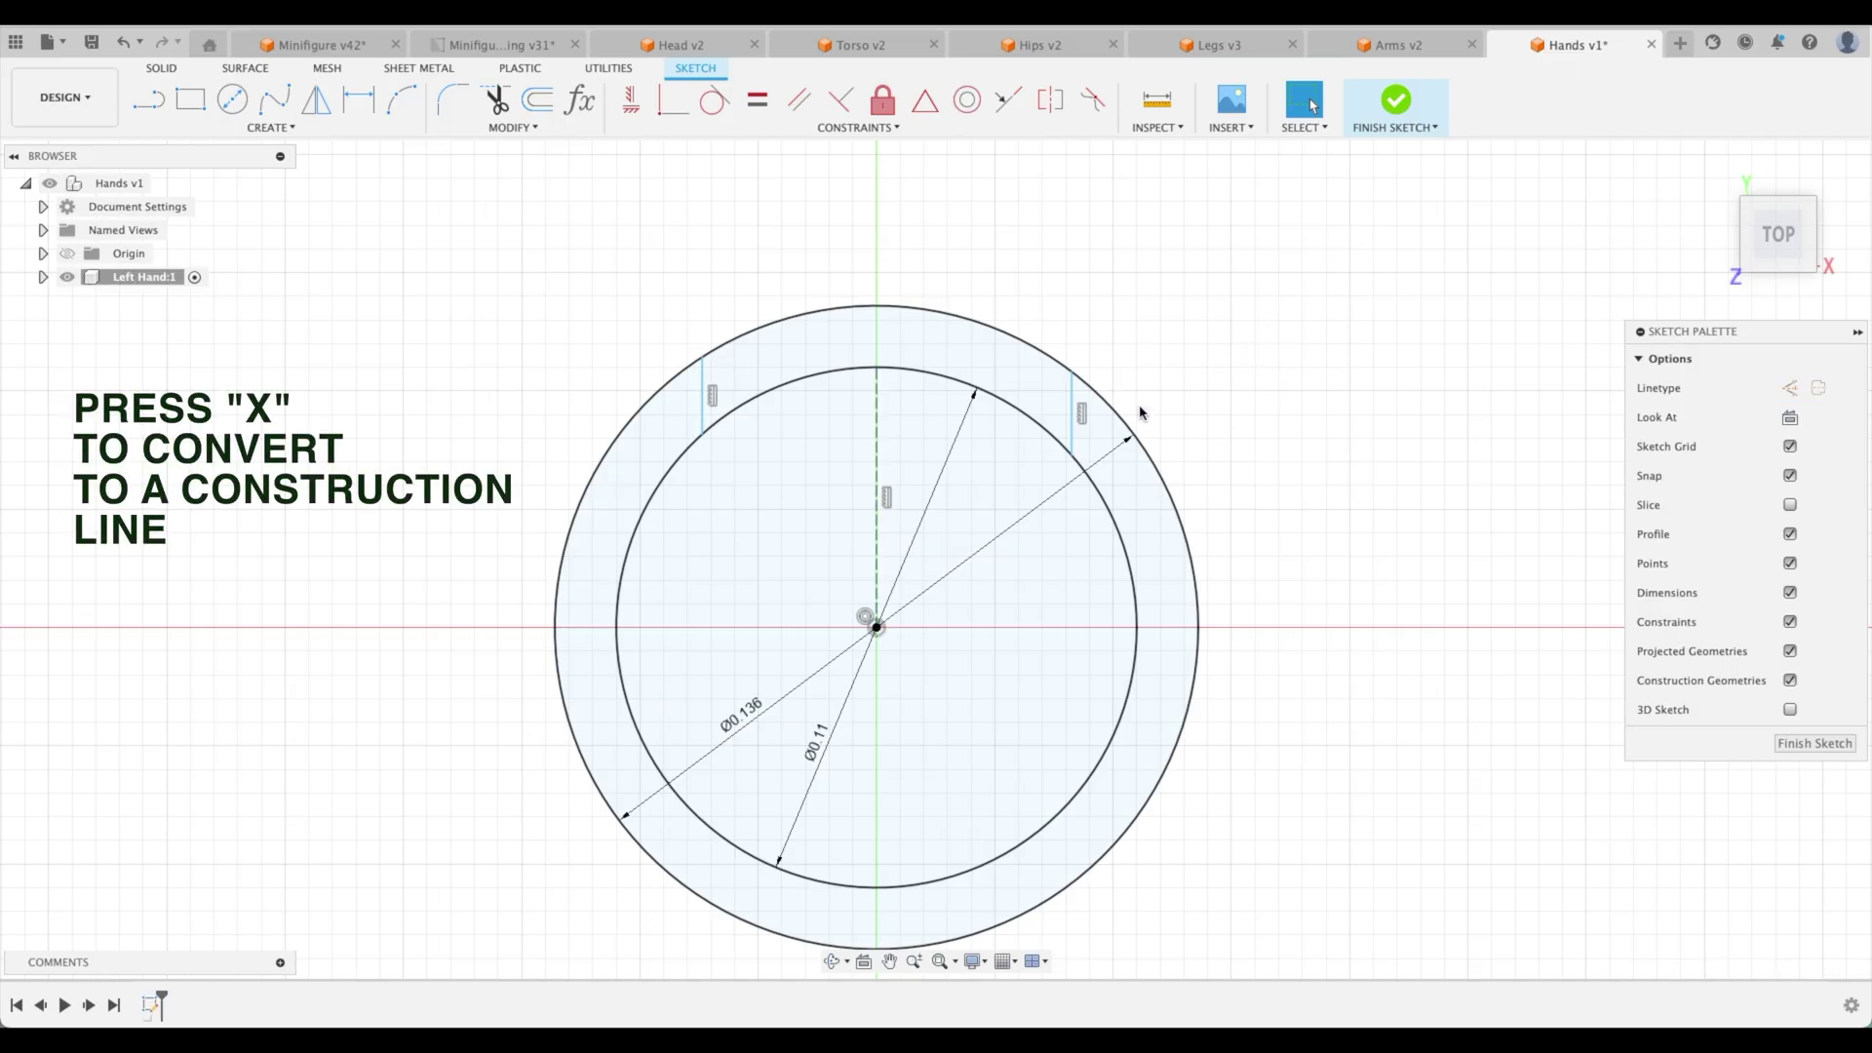
- Constrain the two short vertical gap lines to be symmetric about the vertical construction line
{"action": "key", "text": "d"}
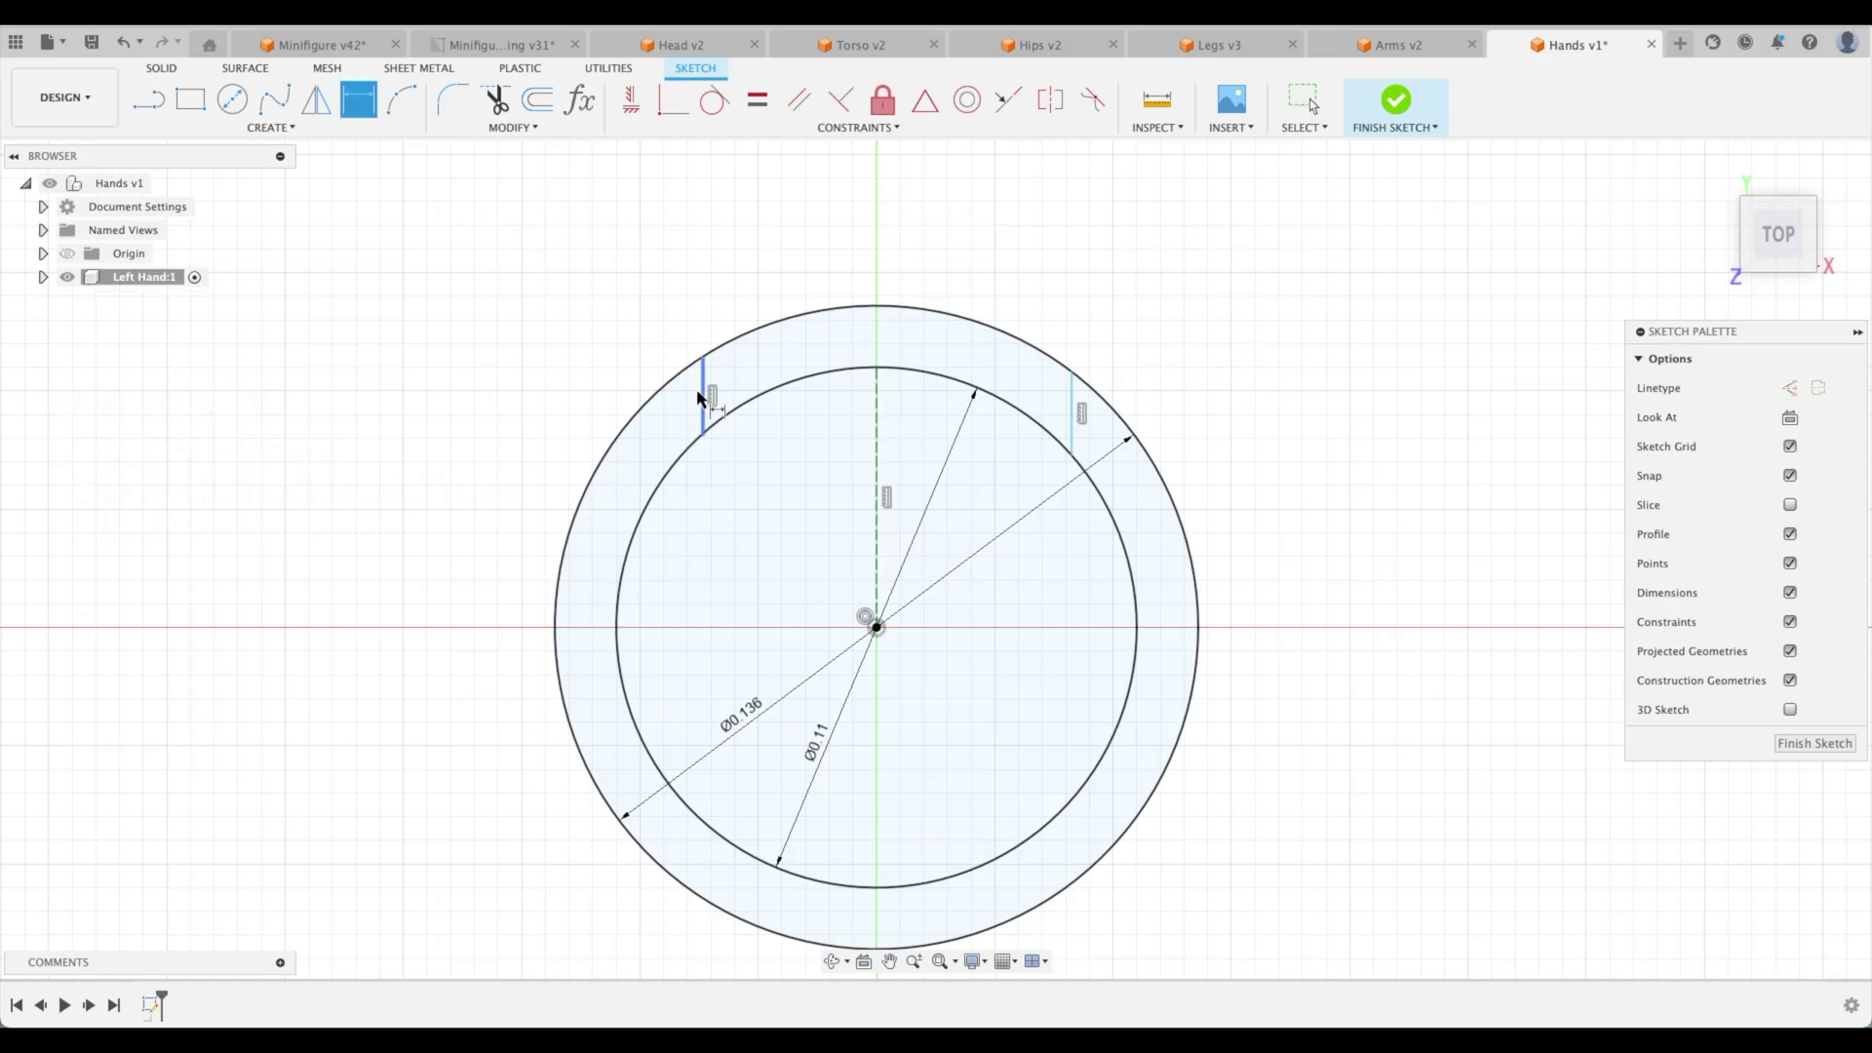
{"action": "left_click", "coordinate": [1050, 99]}
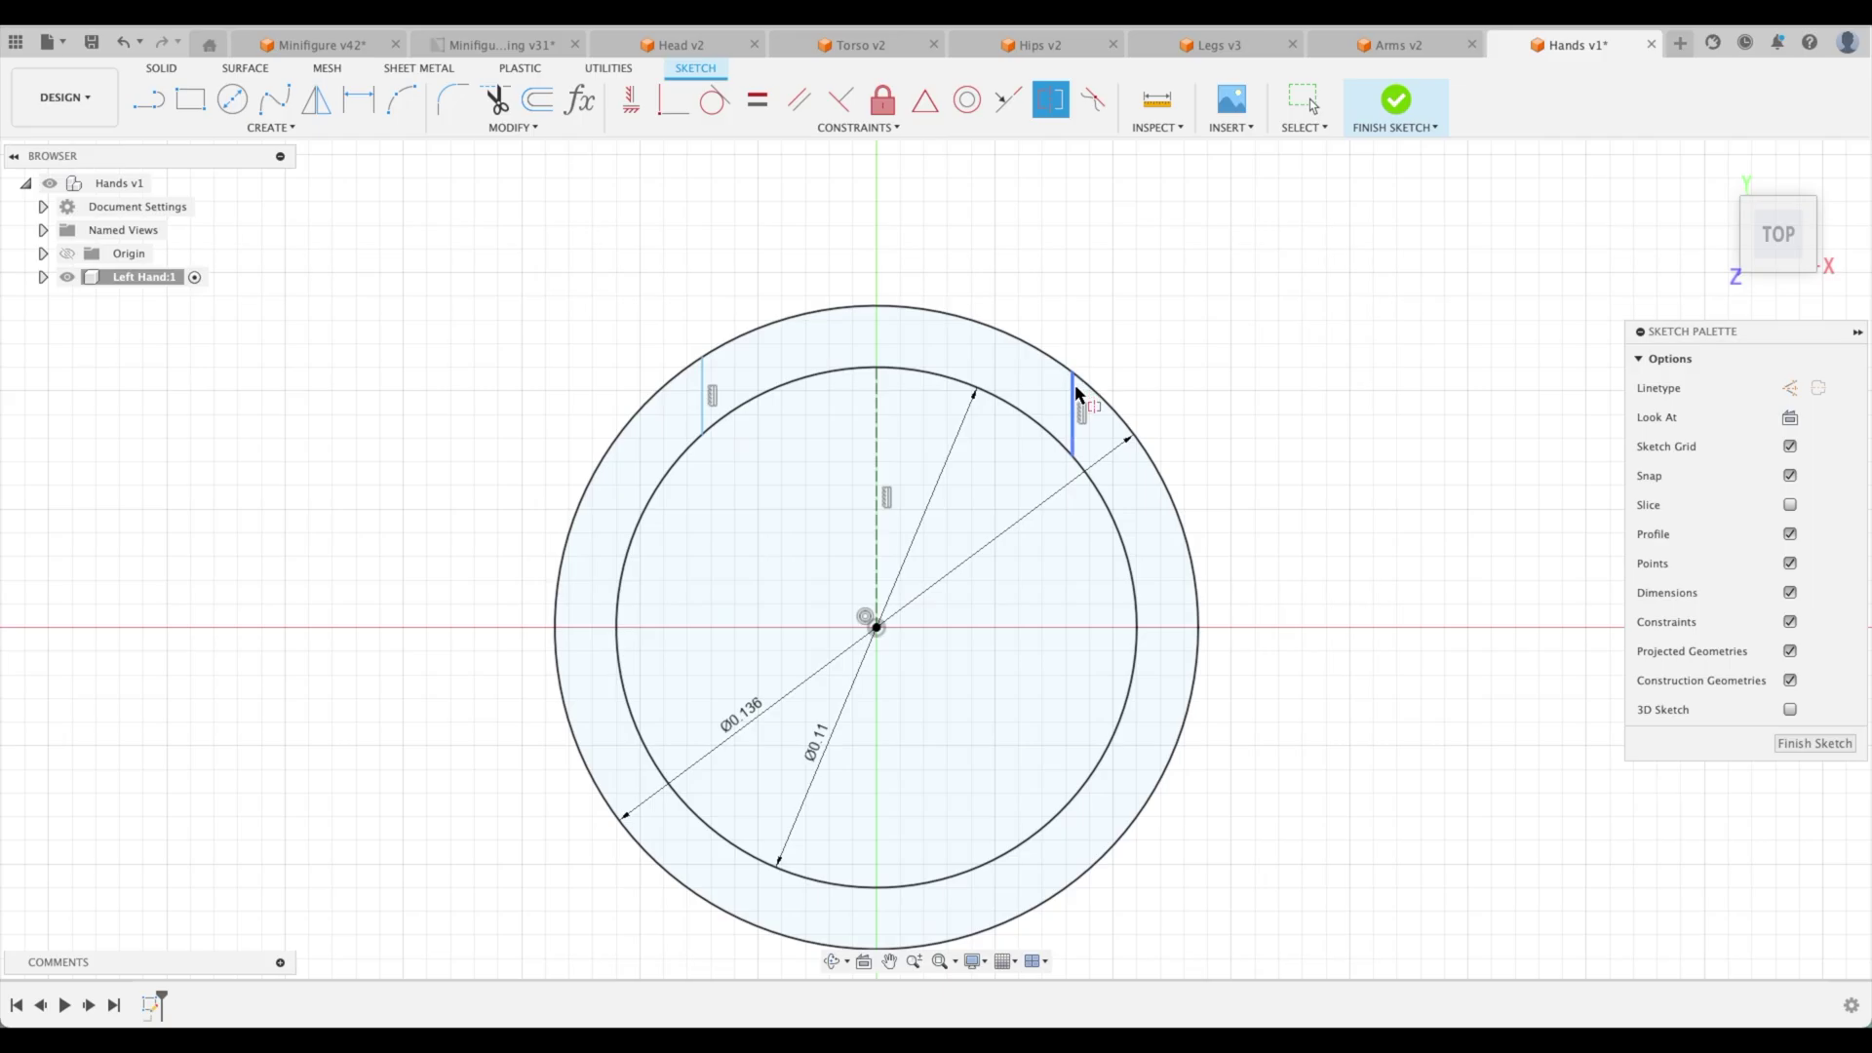
{"action": "left_click", "coordinate": [1074, 414]}
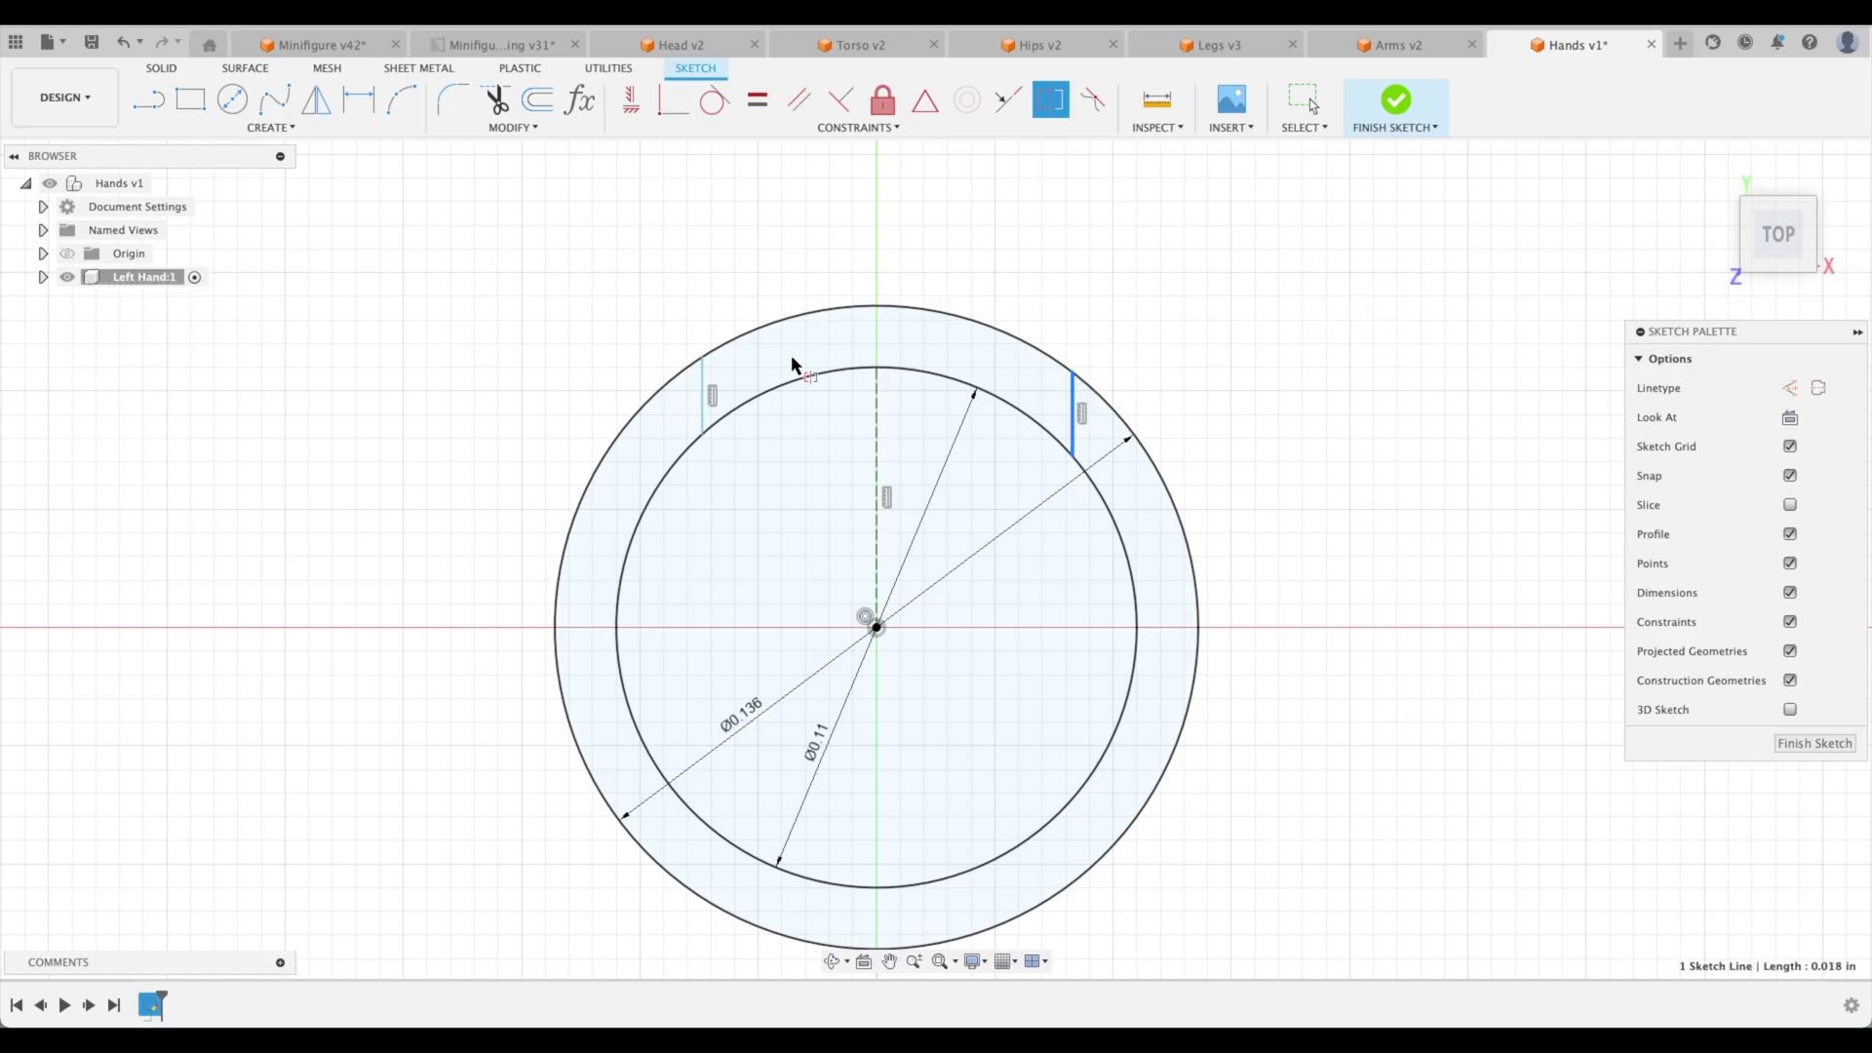
{"action": "left_click", "coordinate": [878, 421]}
{"action": "key", "text": "Escape"}
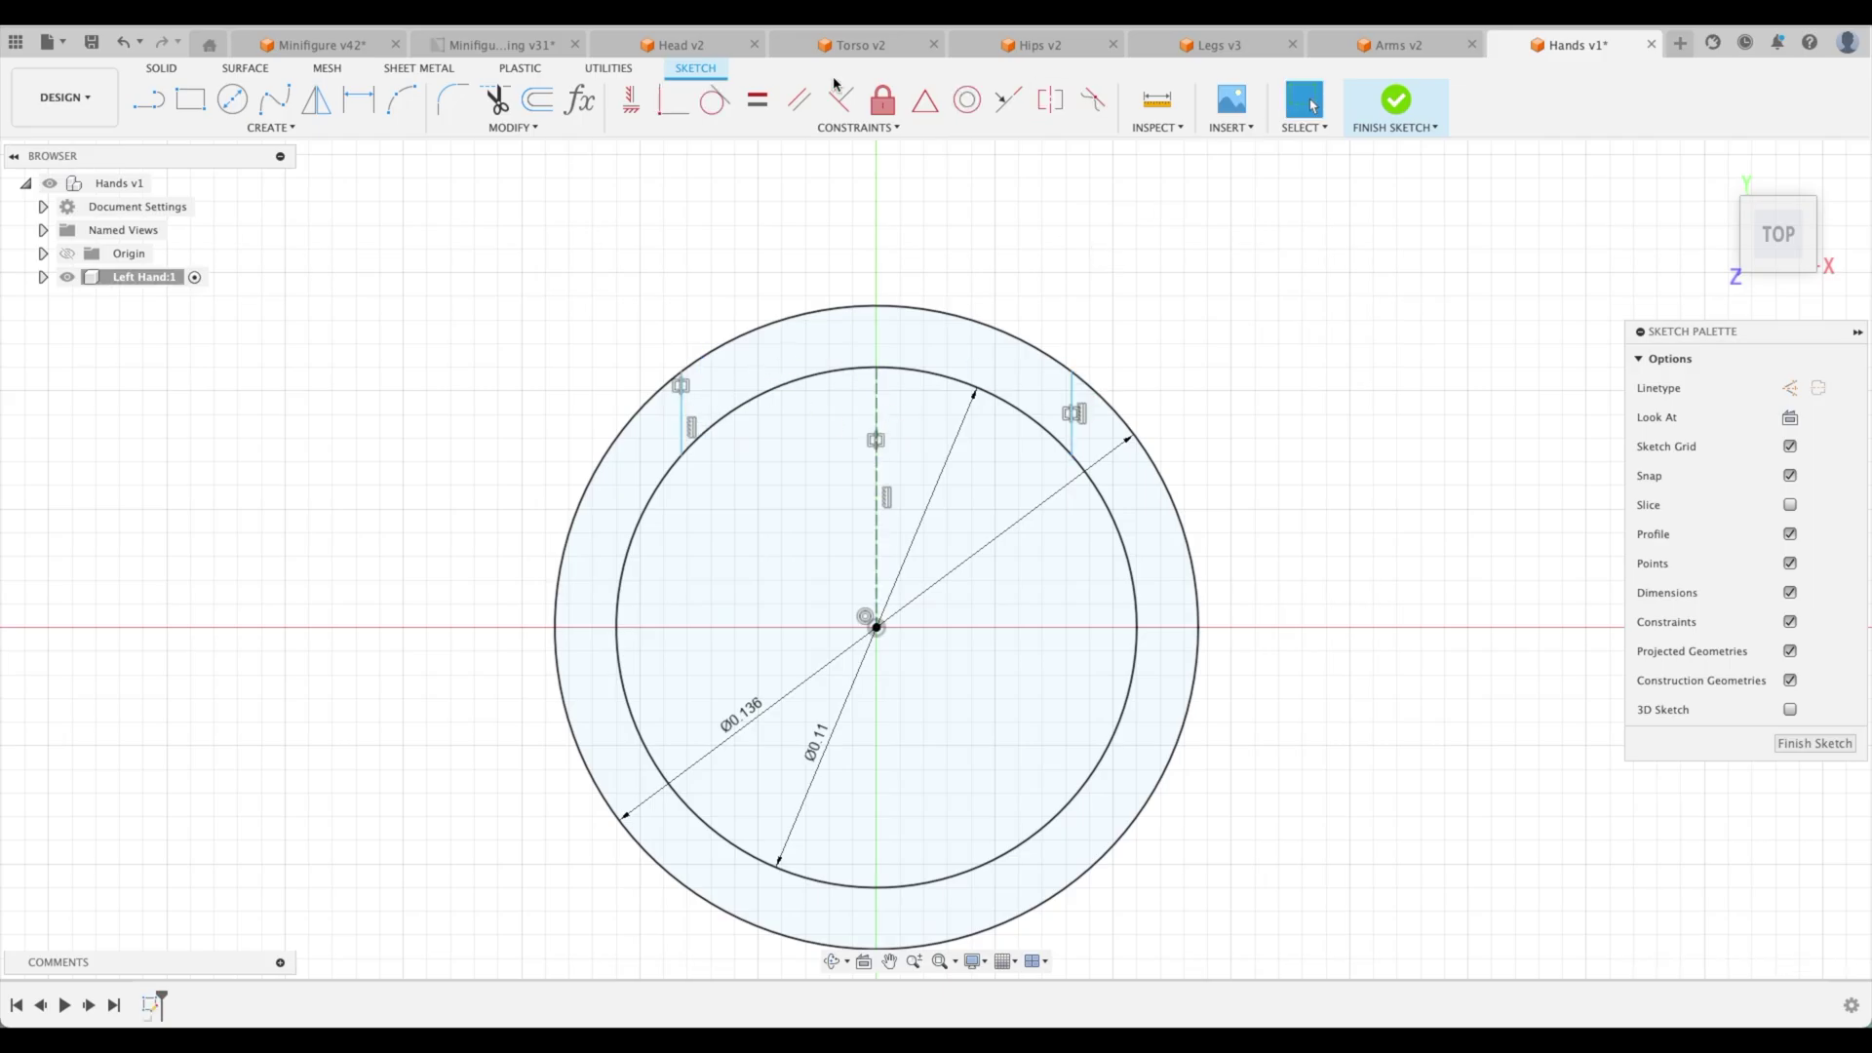
- Check the gap width in the drawing and dimension the distance between the two vertical gap lines as .075 in
{"action": "left_click", "coordinate": [493, 44]}
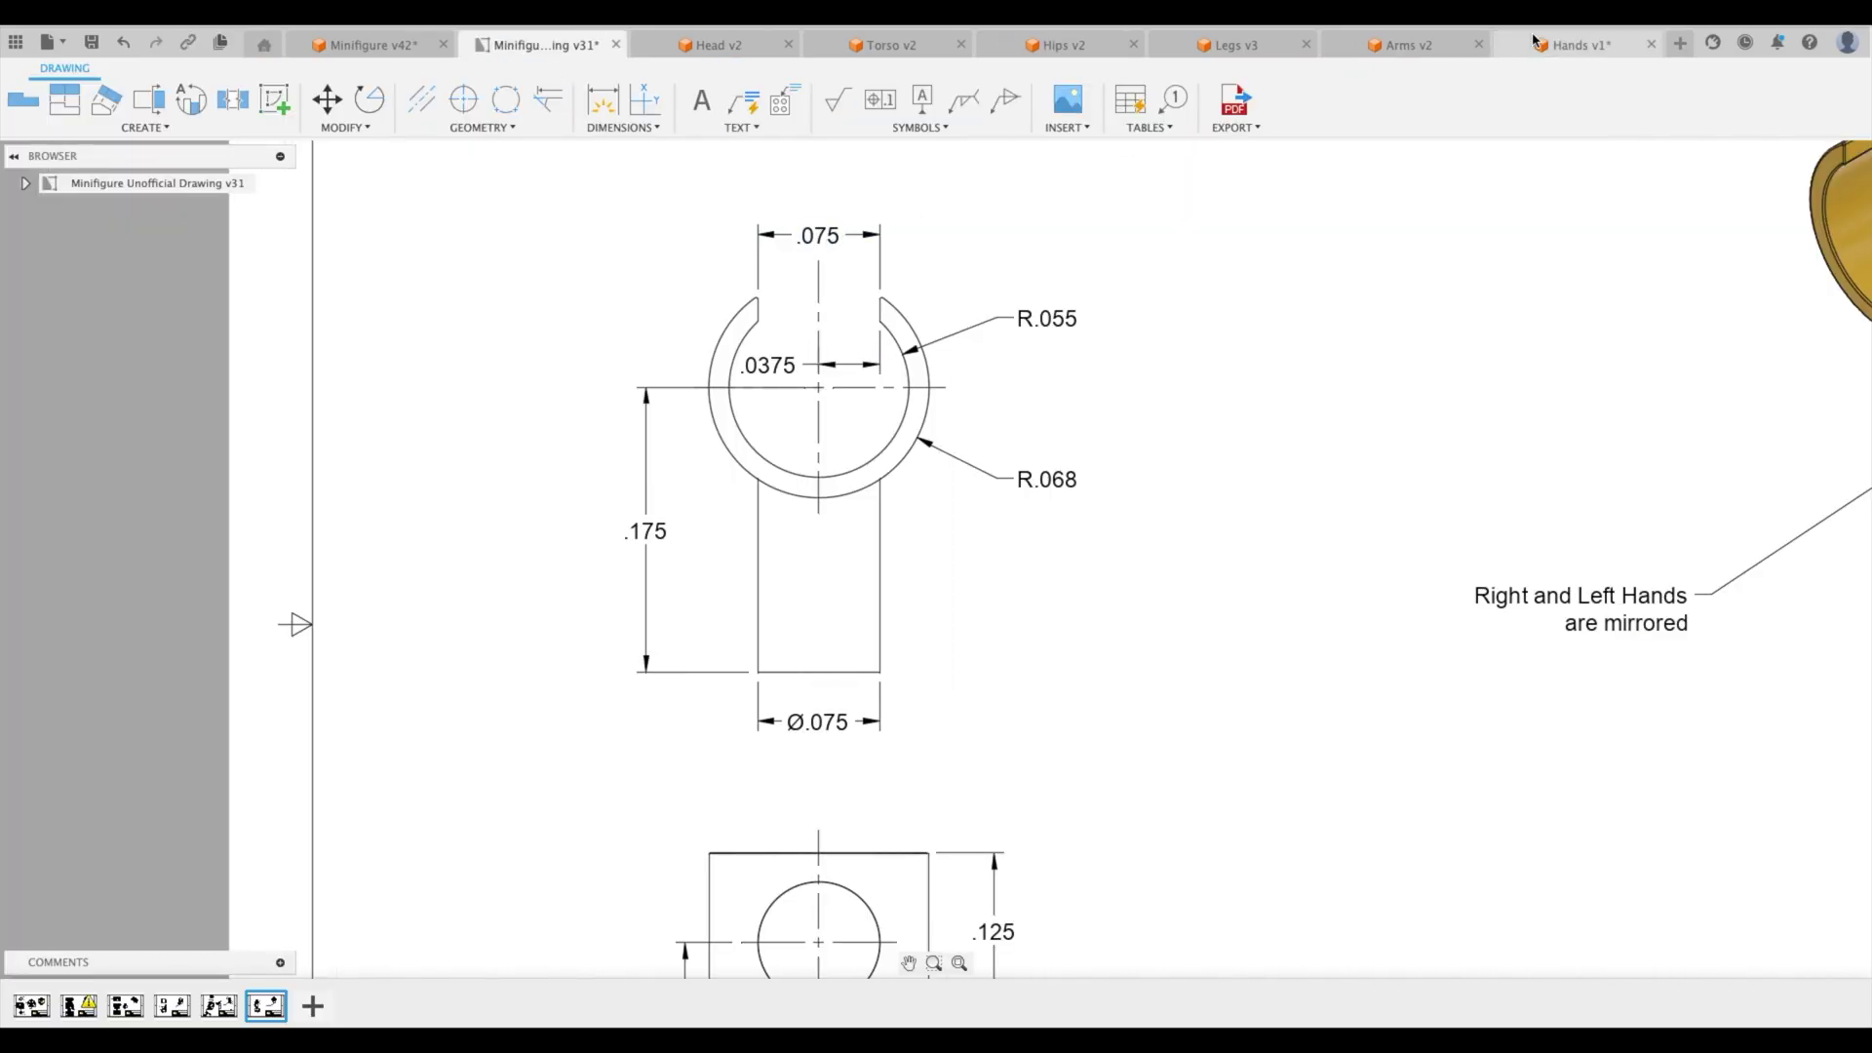
{"action": "left_click", "coordinate": [1572, 45]}
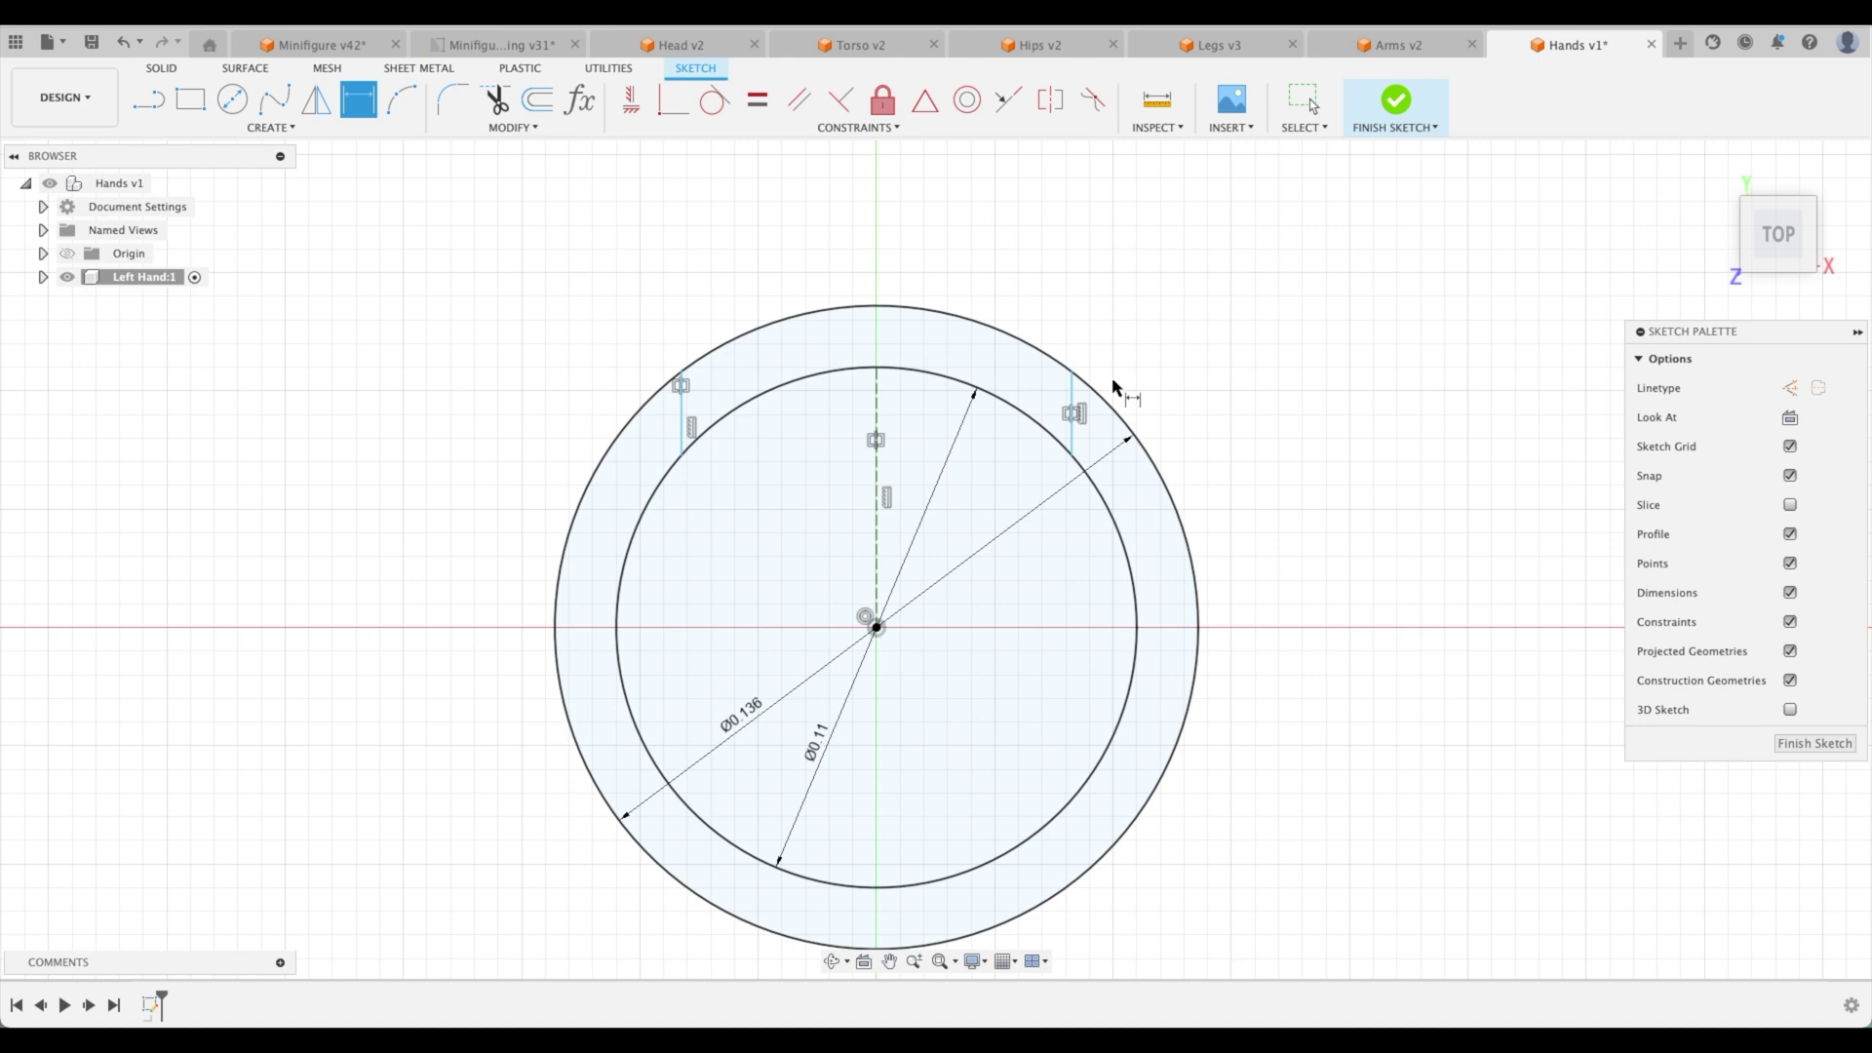
{"action": "left_click", "coordinate": [1071, 390]}
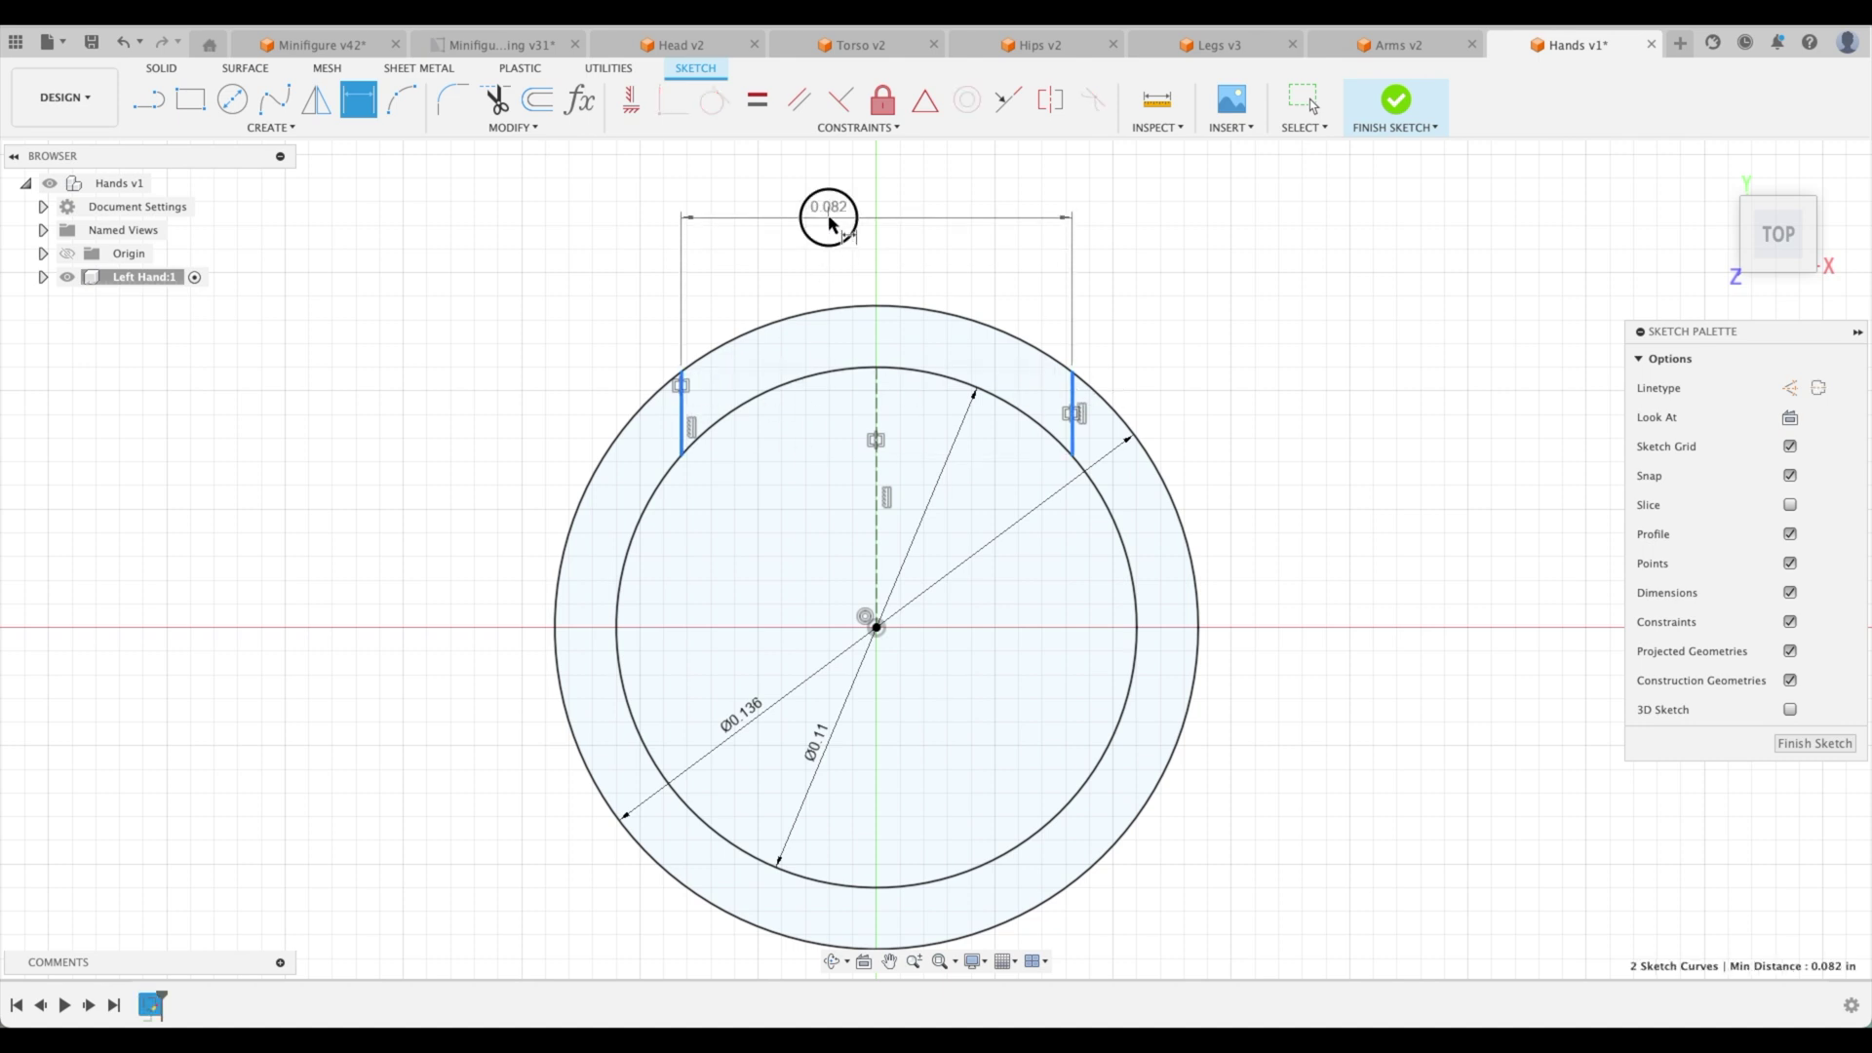
{"action": "left_click", "coordinate": [829, 216]}
{"action": "type", "text": ".075"}
{"action": "key", "text": "Return"}
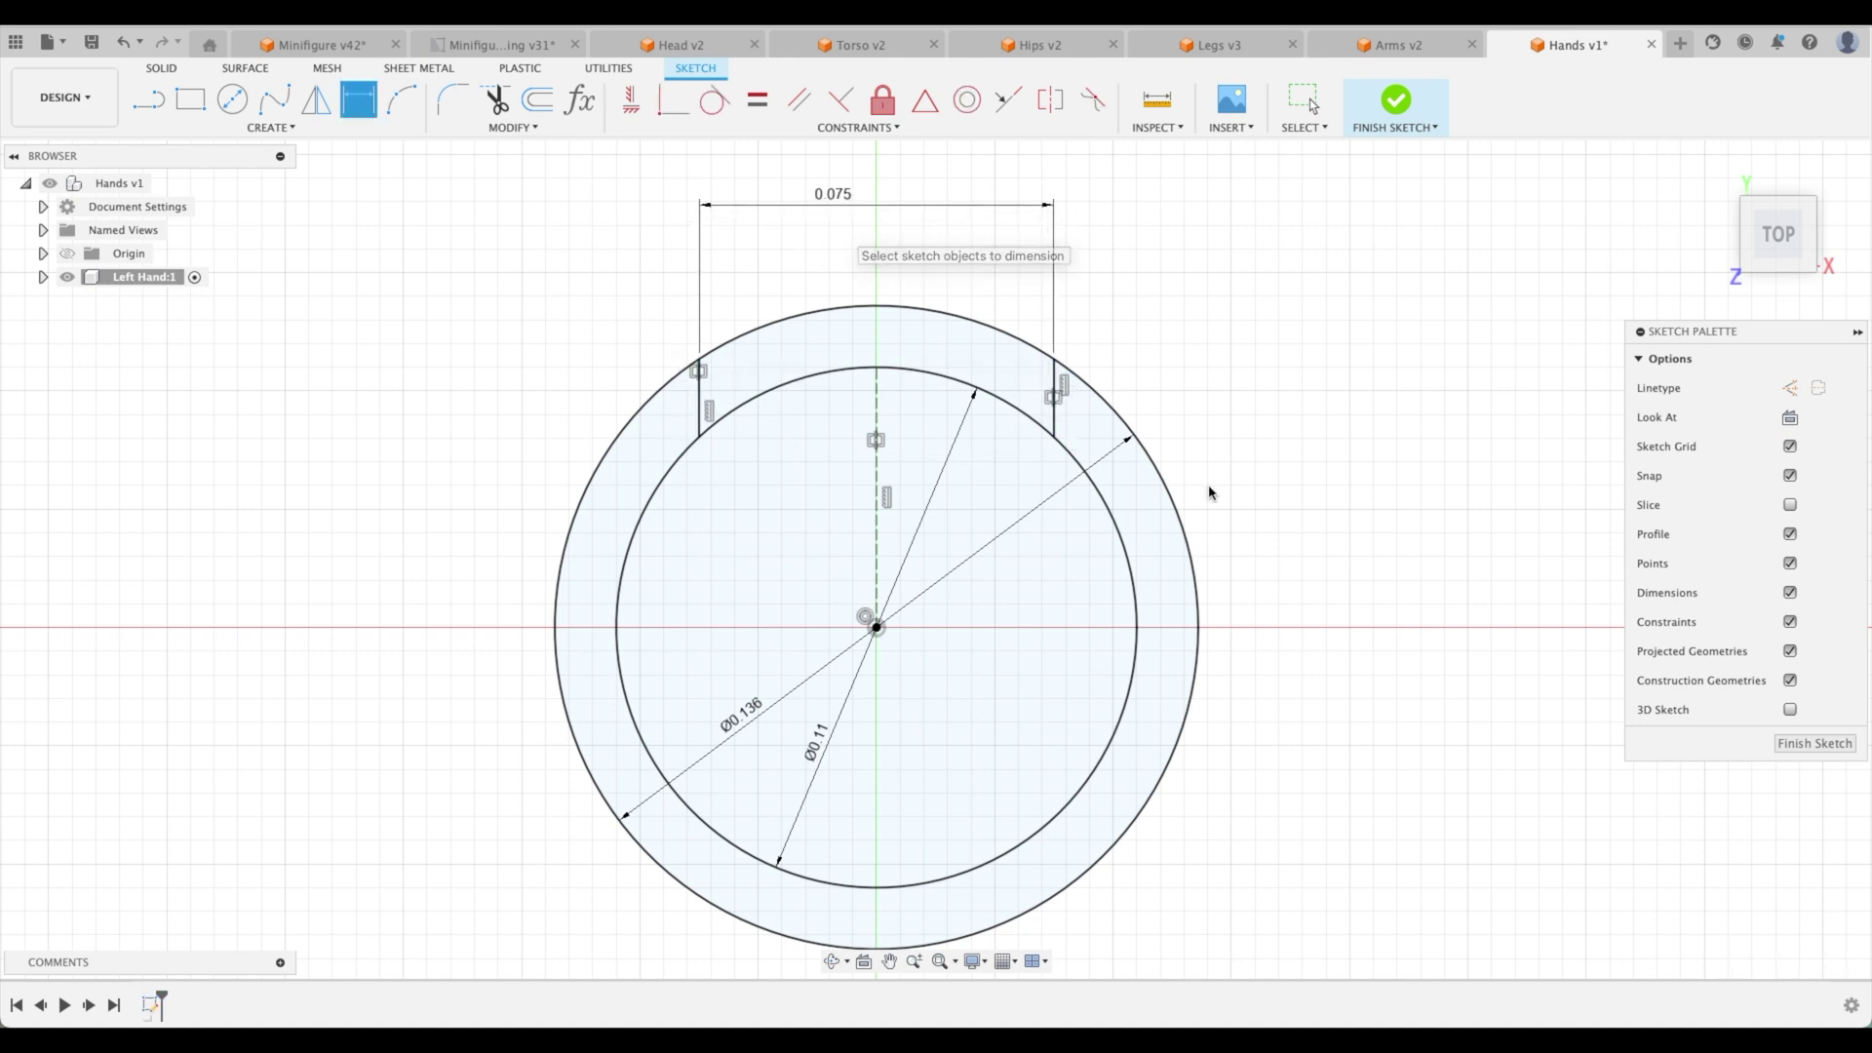
- Finish the sketch and check the ring's extrusion depth in the hand drawing
{"action": "left_click", "coordinate": [1800, 748]}
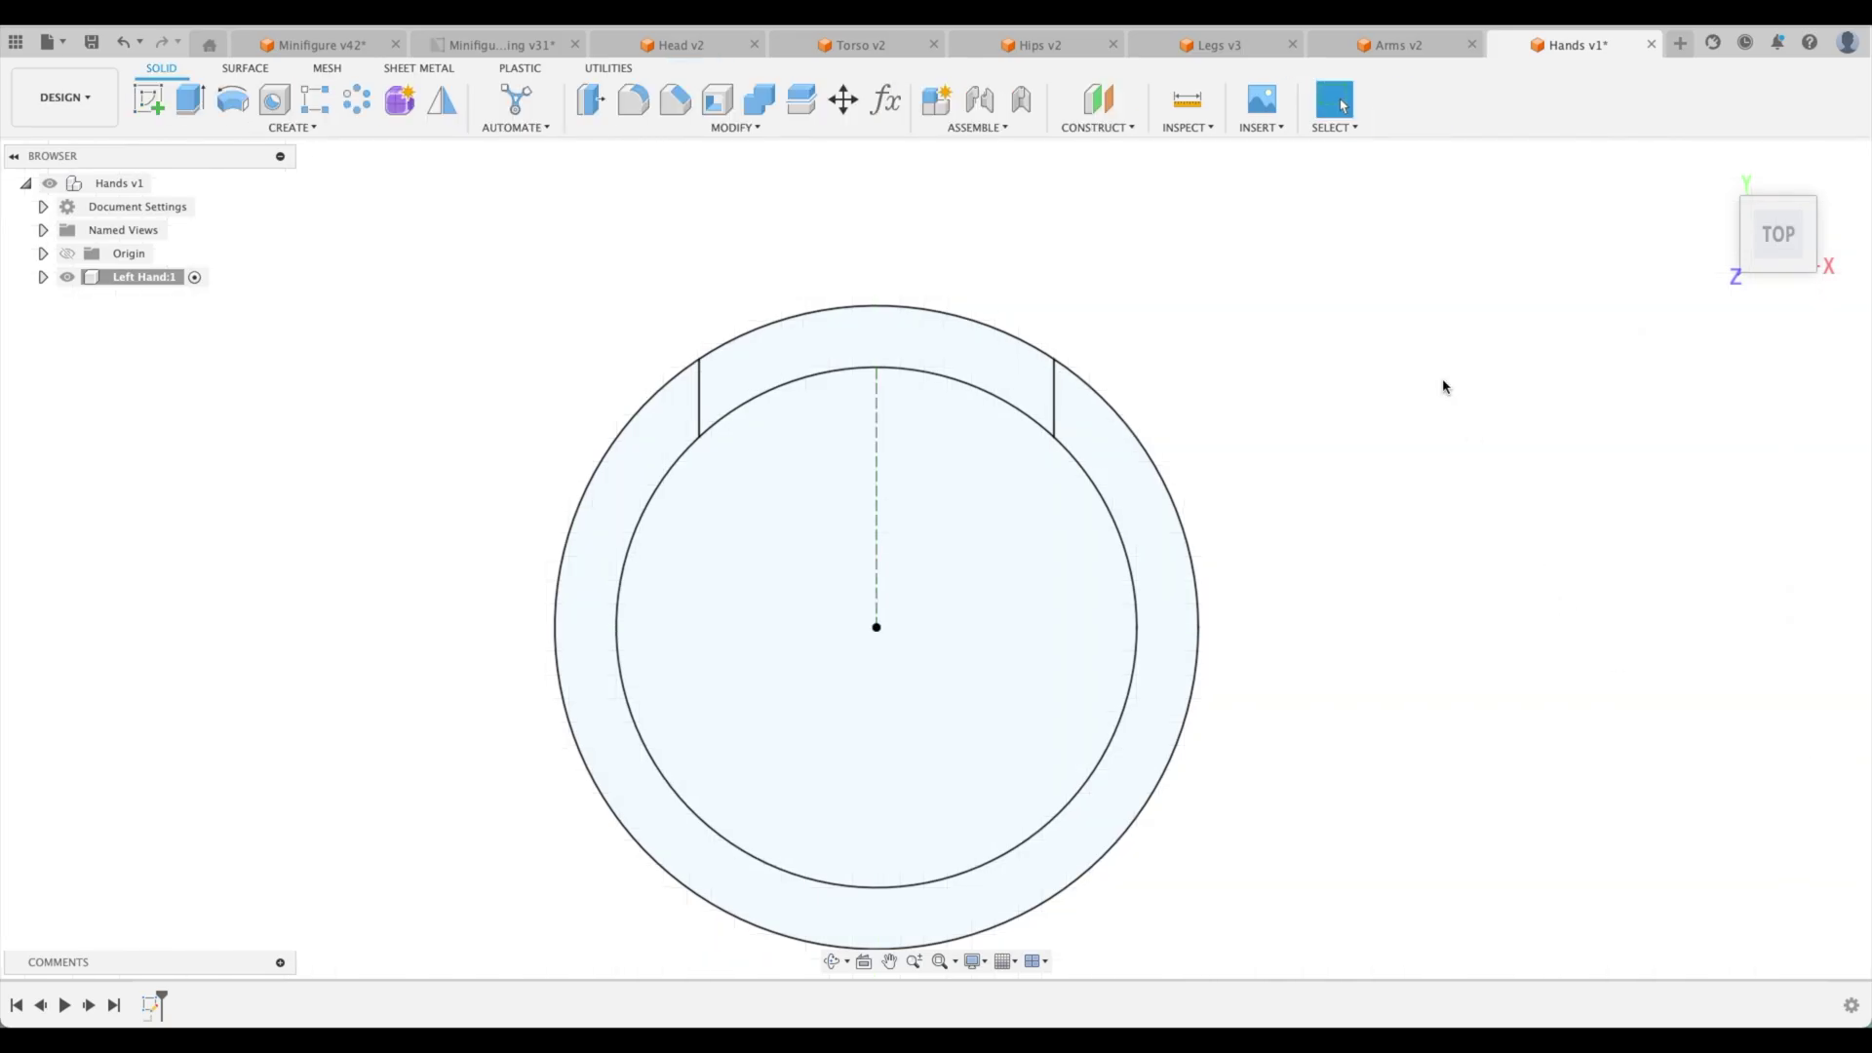
{"action": "left_click", "coordinate": [493, 46]}
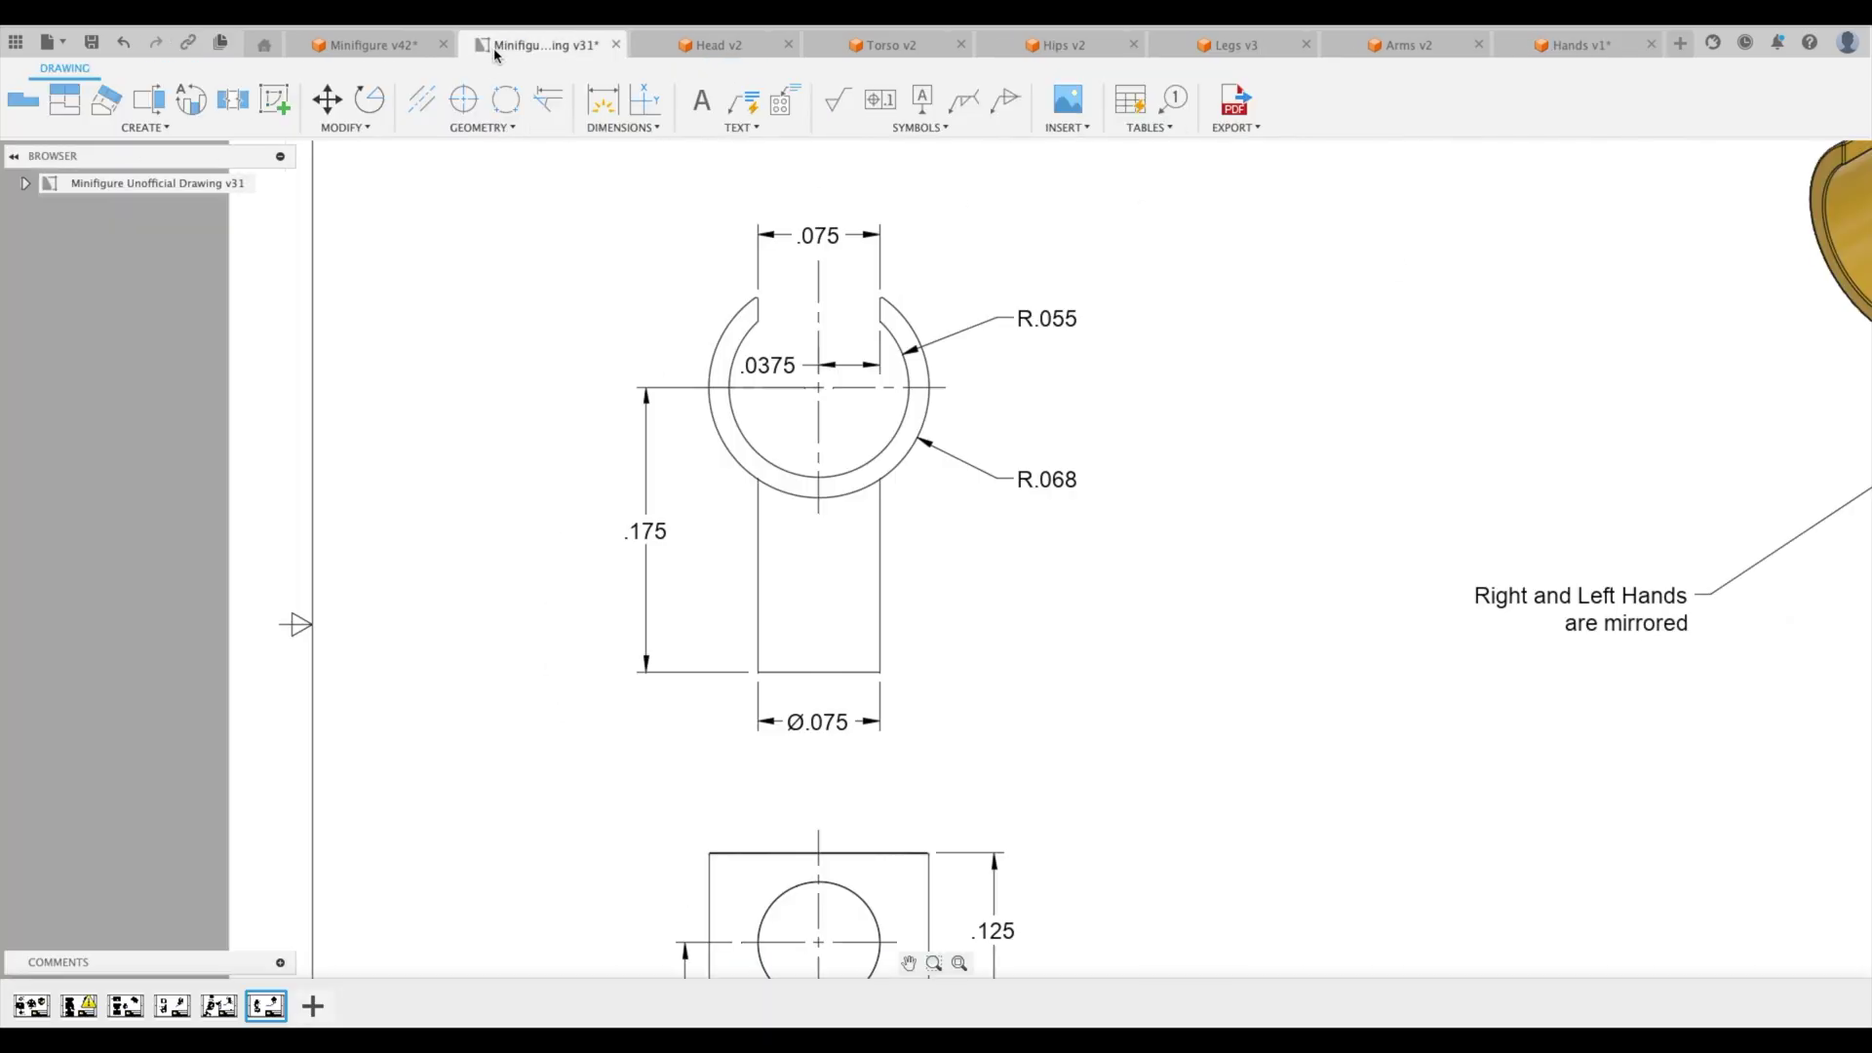
{"action": "scroll", "coordinate": [871, 445], "scroll_direction": "down", "scroll_amount": 5}
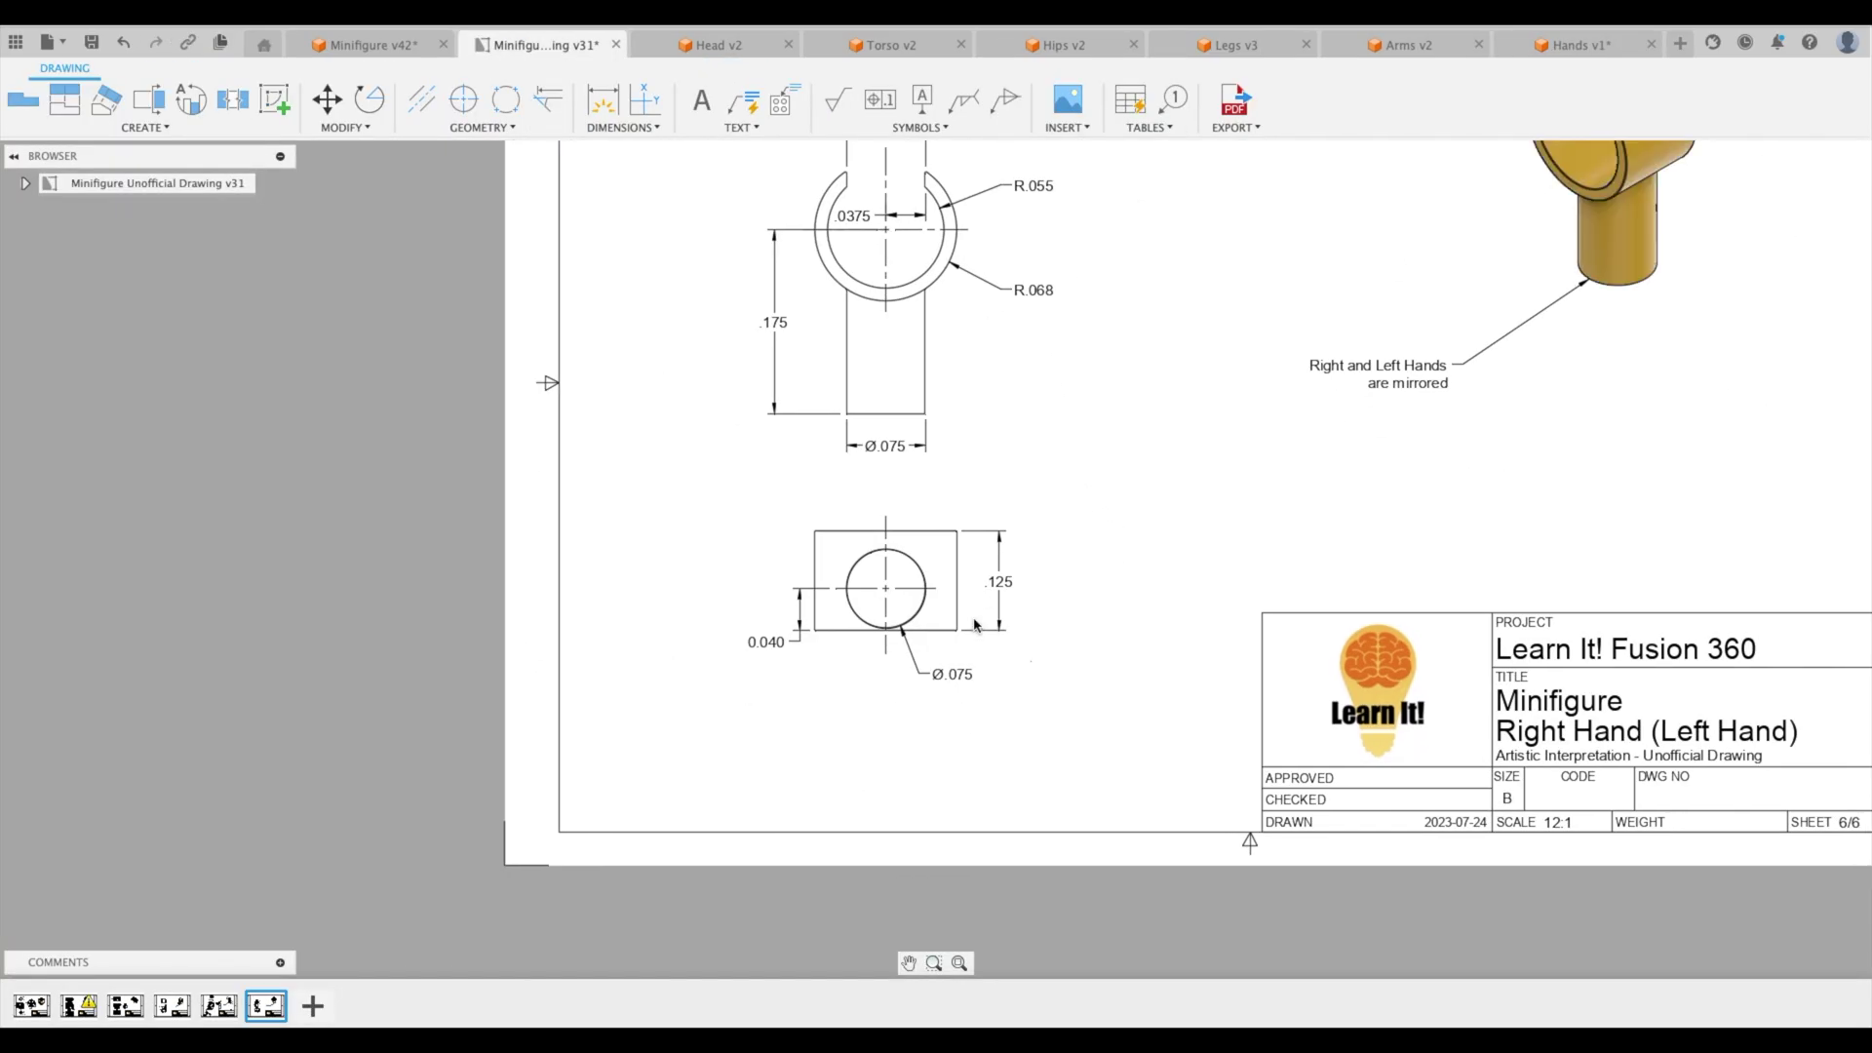
{"action": "left_click", "coordinate": [1574, 45]}
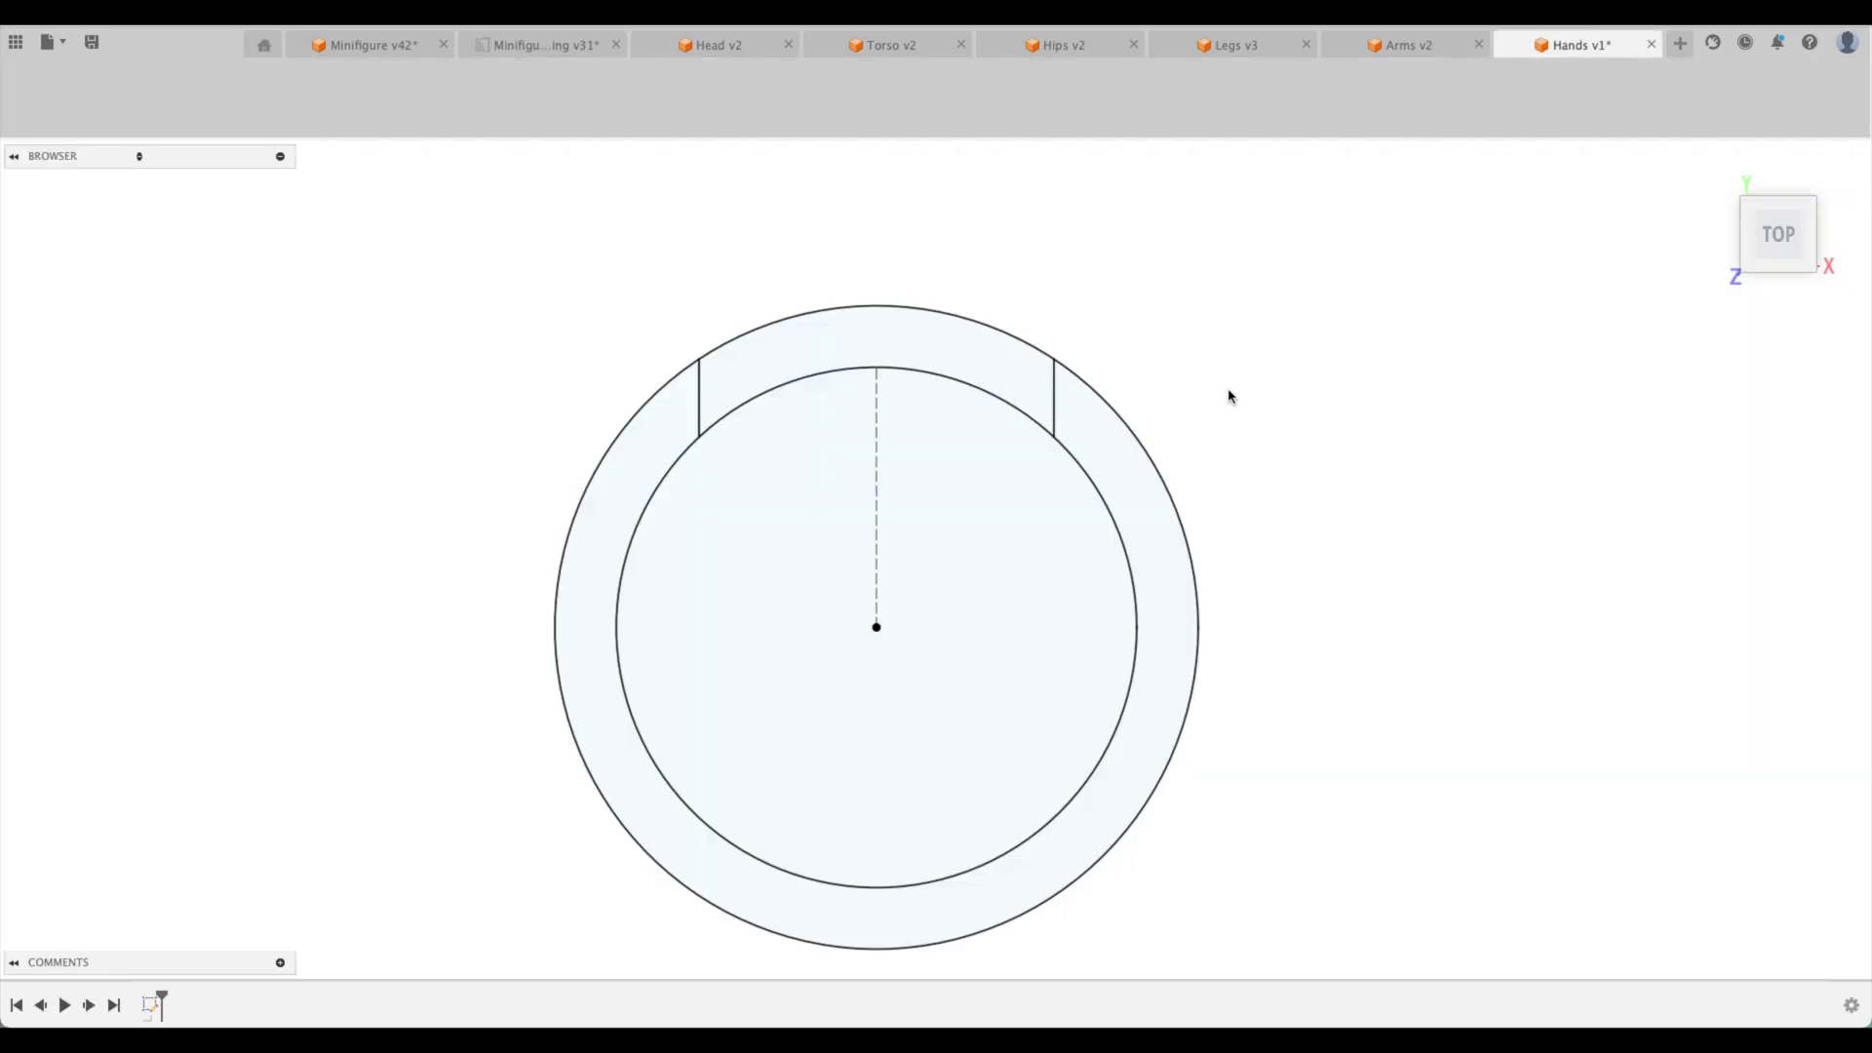
- Extrude the open ring profile symmetrically as a new body with a whole-length distance of 0.125 in
{"action": "left_click", "coordinate": [1729, 173]}
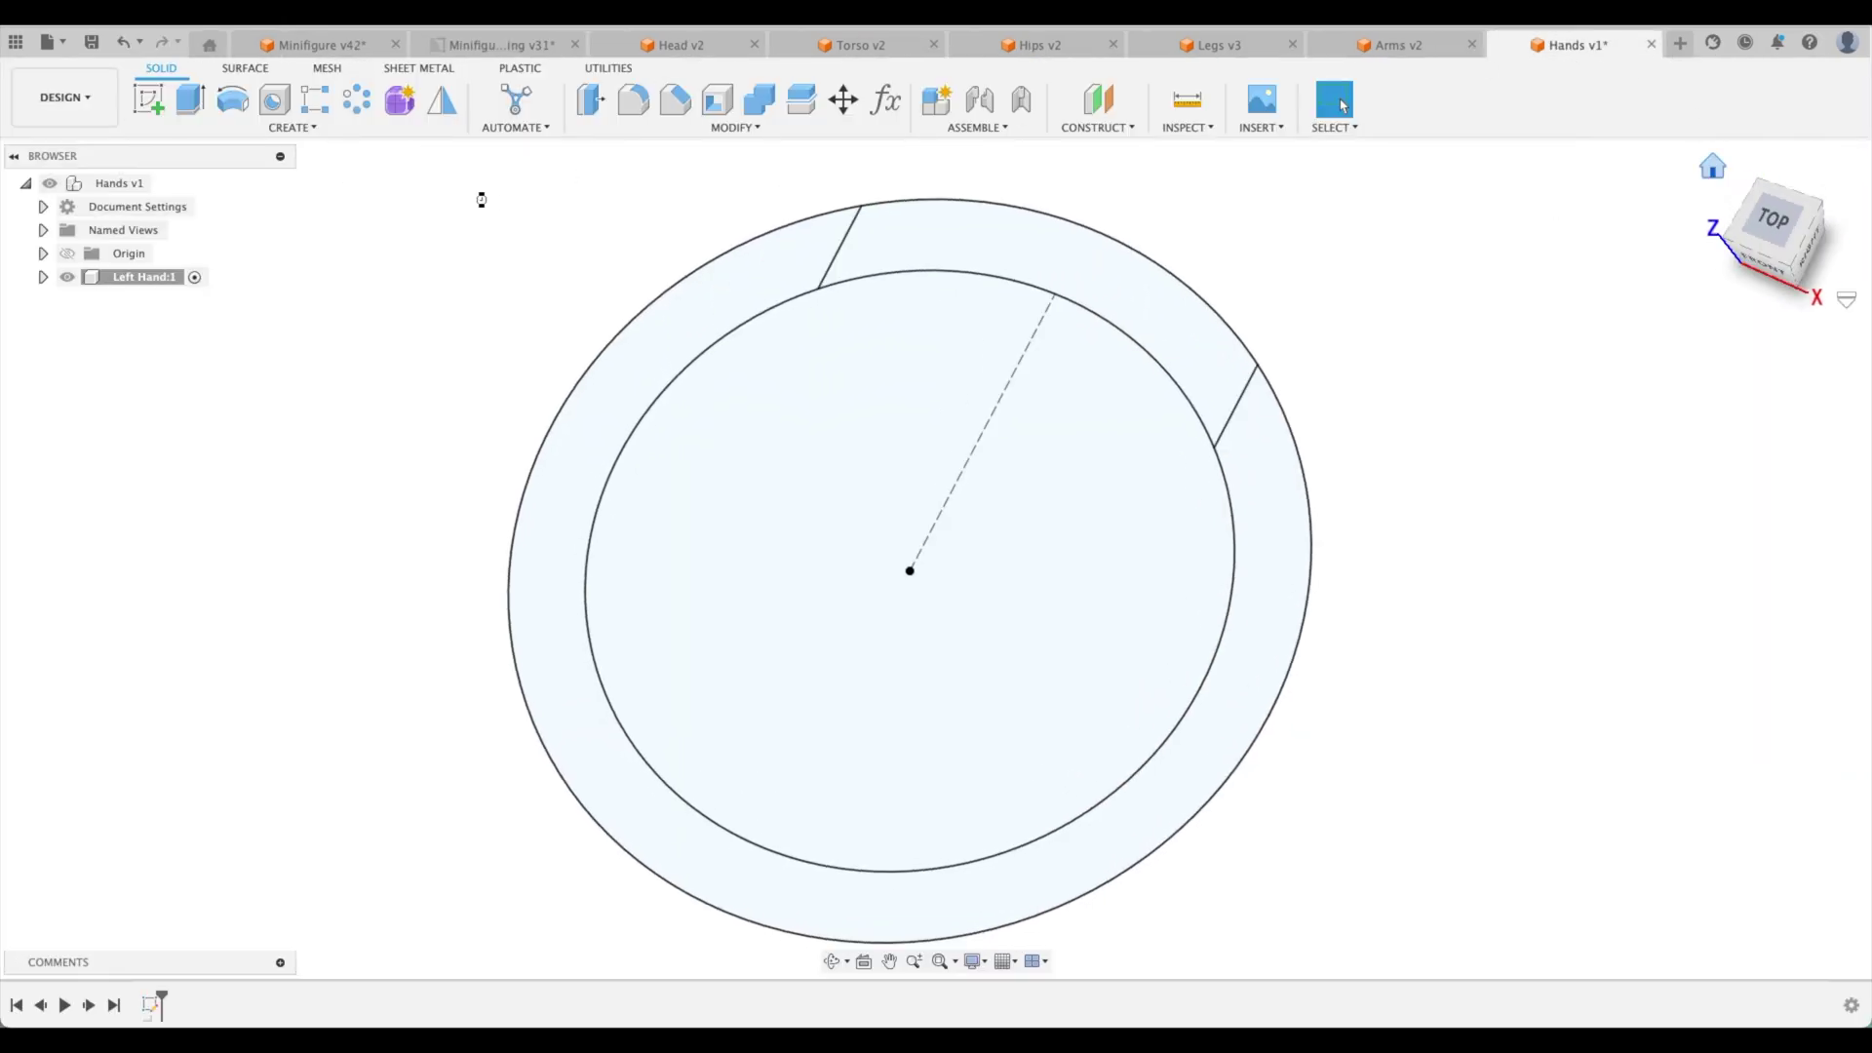
{"action": "left_click", "coordinate": [188, 104]}
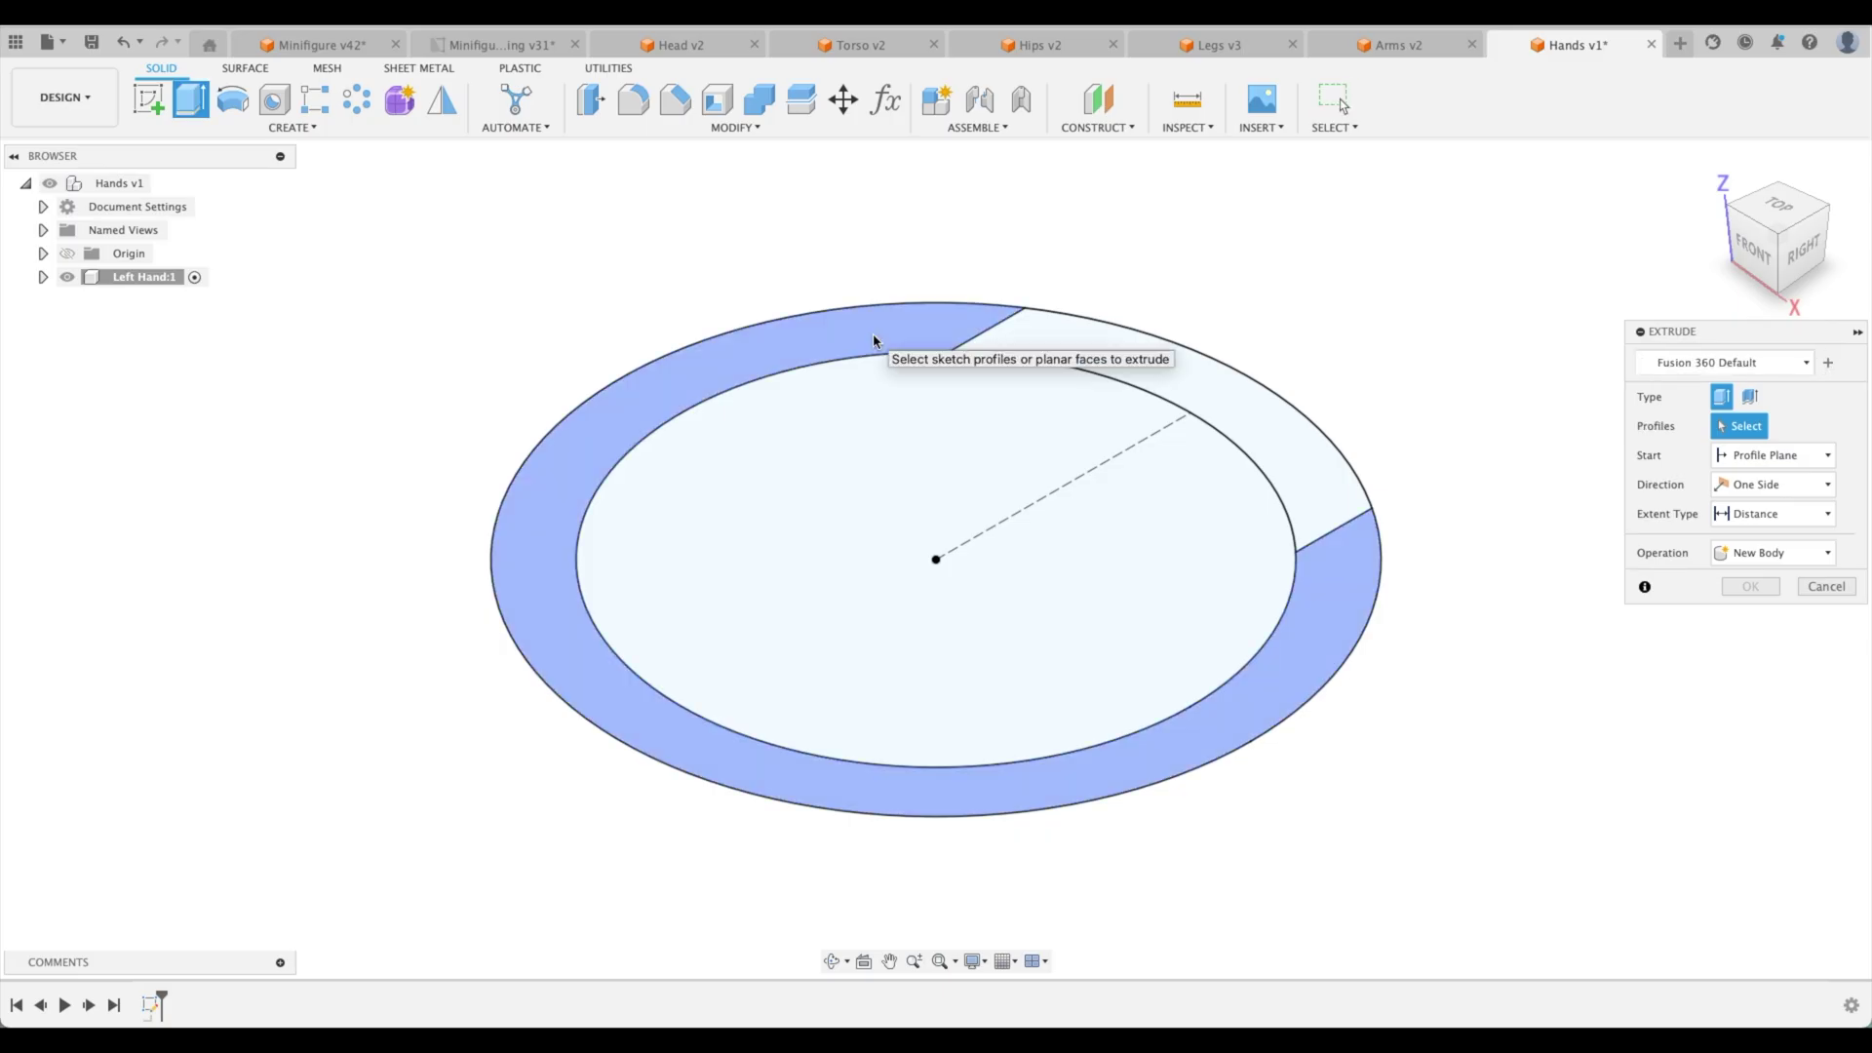
{"action": "left_click", "coordinate": [873, 336]}
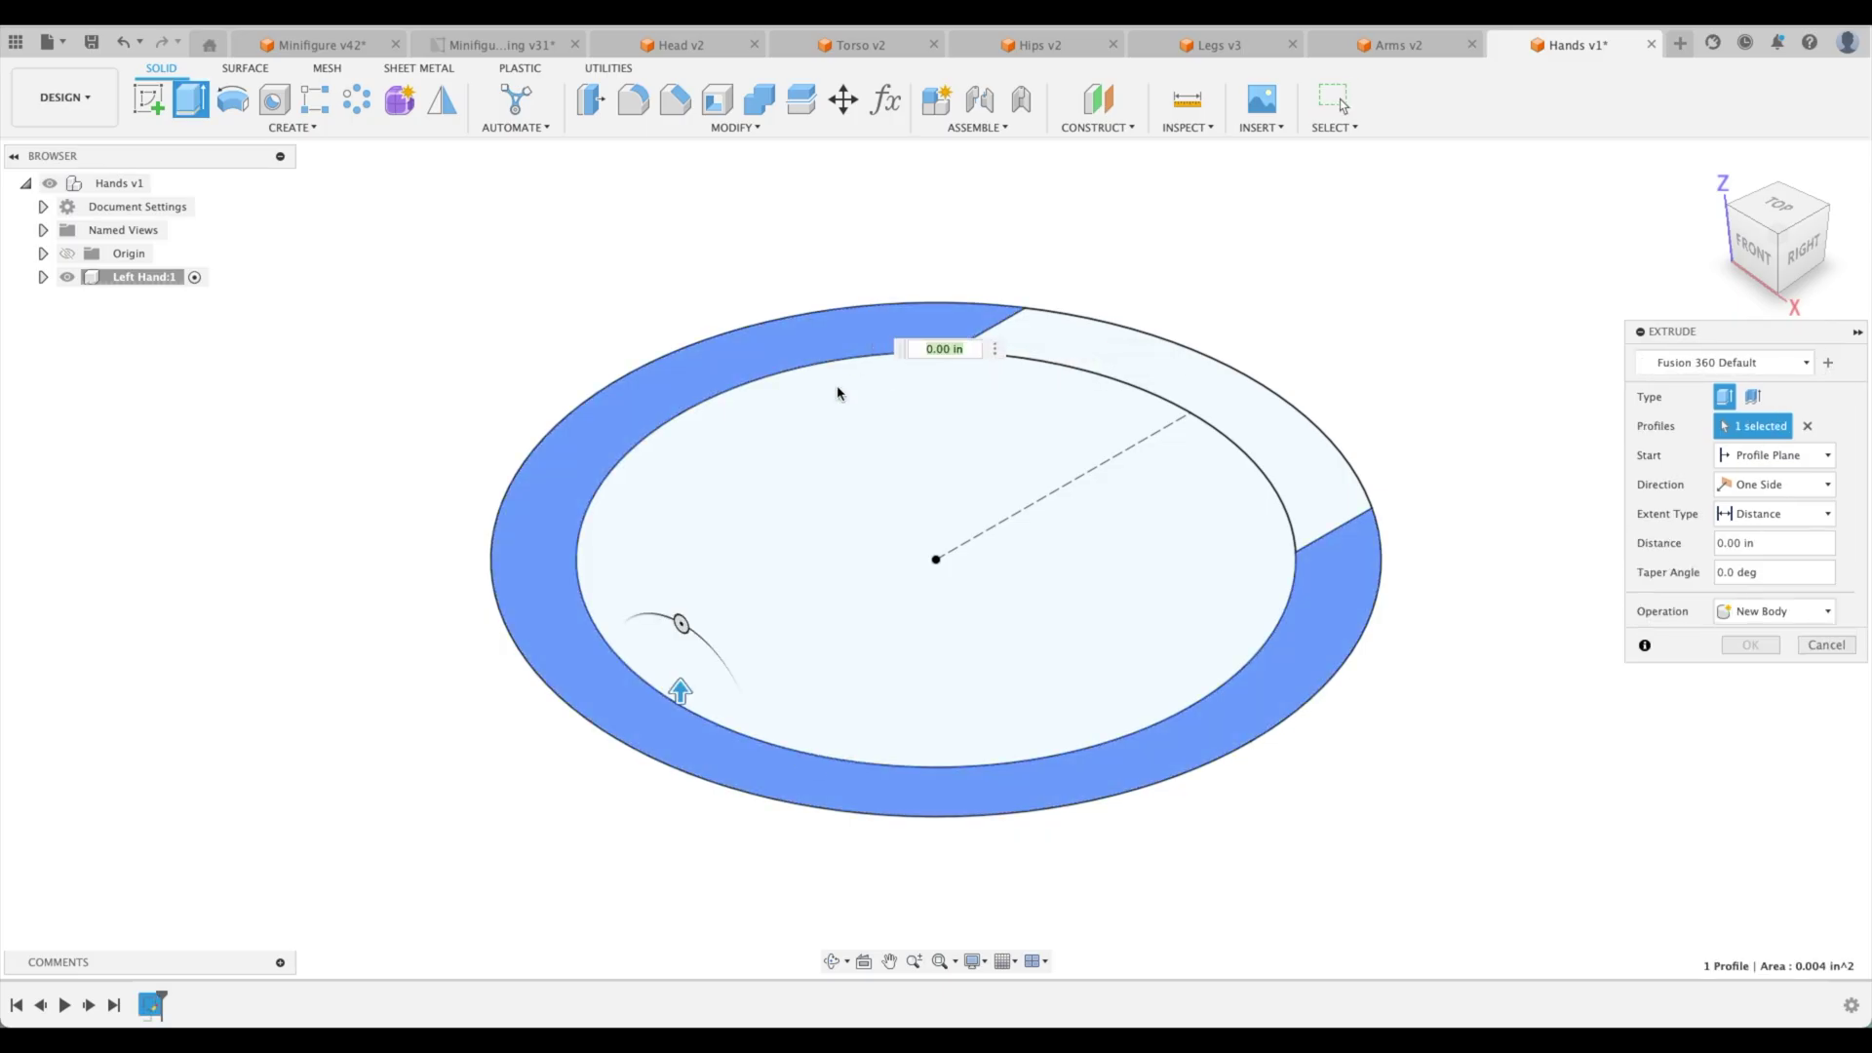
{"action": "left_click_drag", "start_coordinate": [683, 644], "coordinate": [682, 488]}
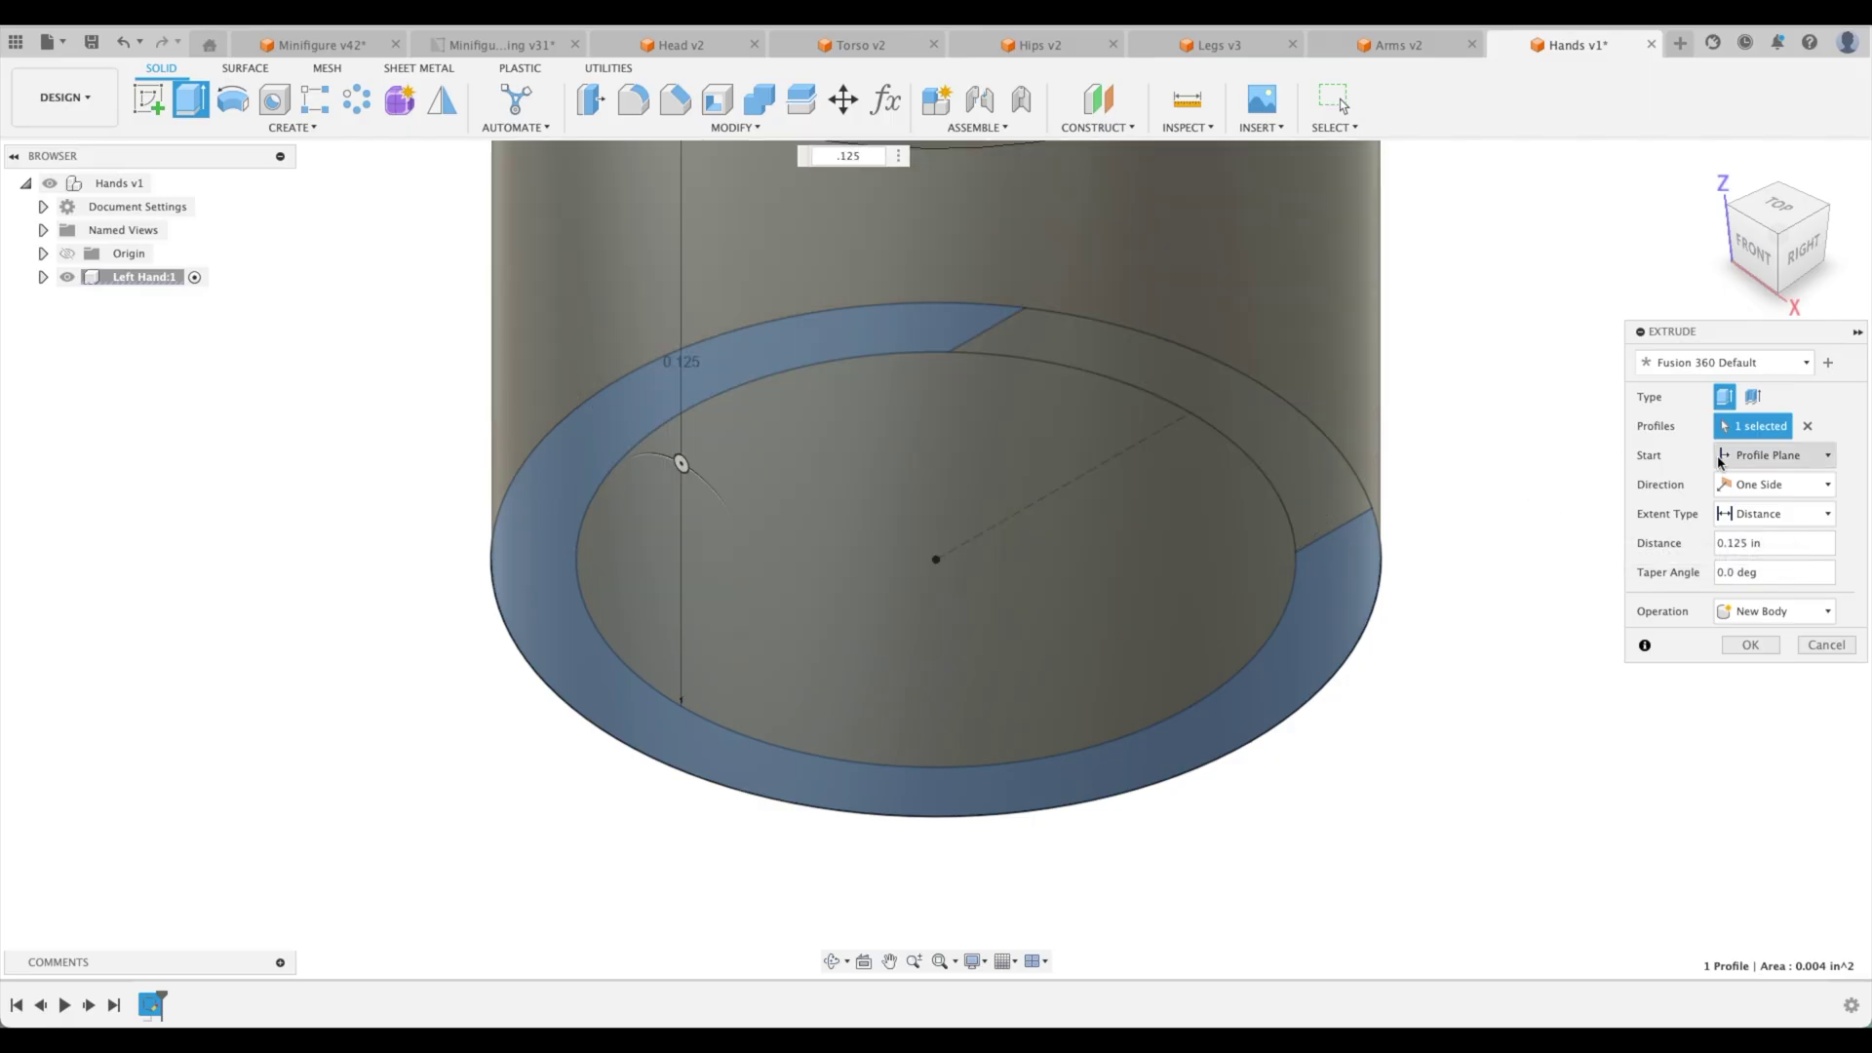
{"action": "left_click", "coordinate": [1770, 485]}
{"action": "left_click", "coordinate": [1785, 547]}
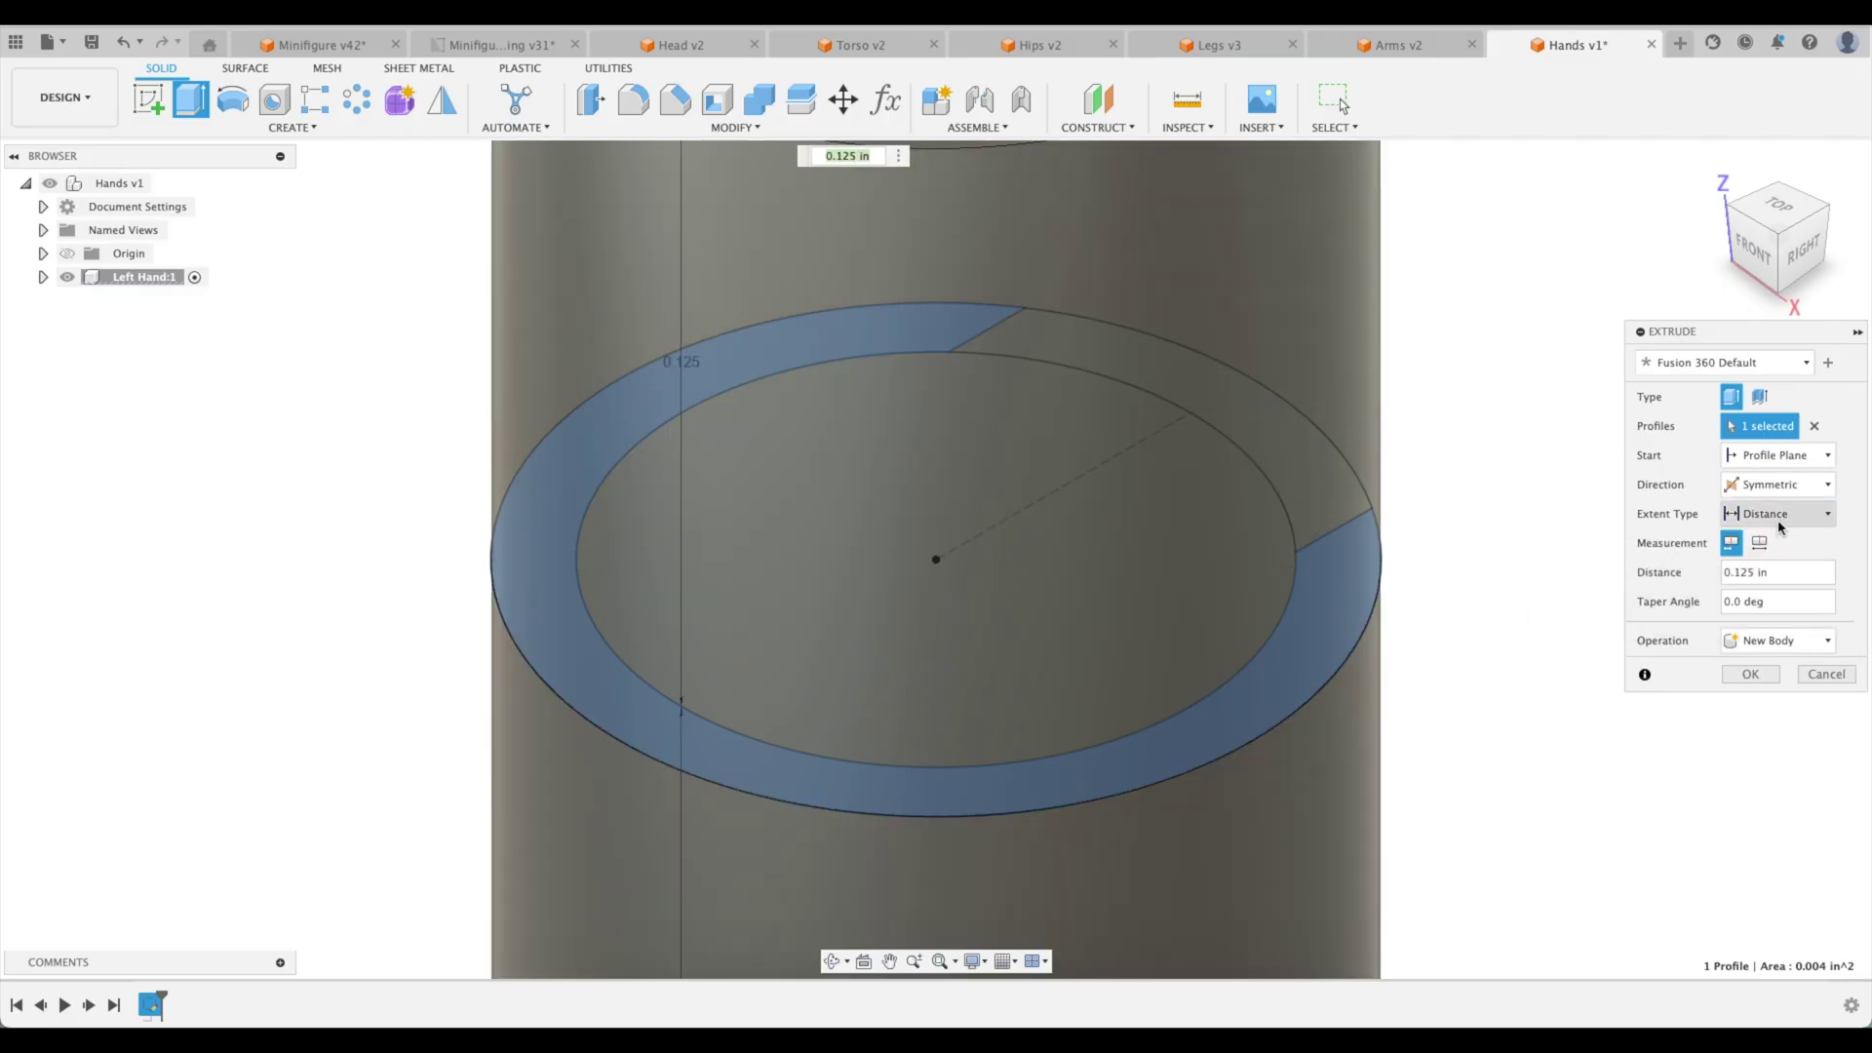
{"action": "left_click", "coordinate": [1760, 544]}
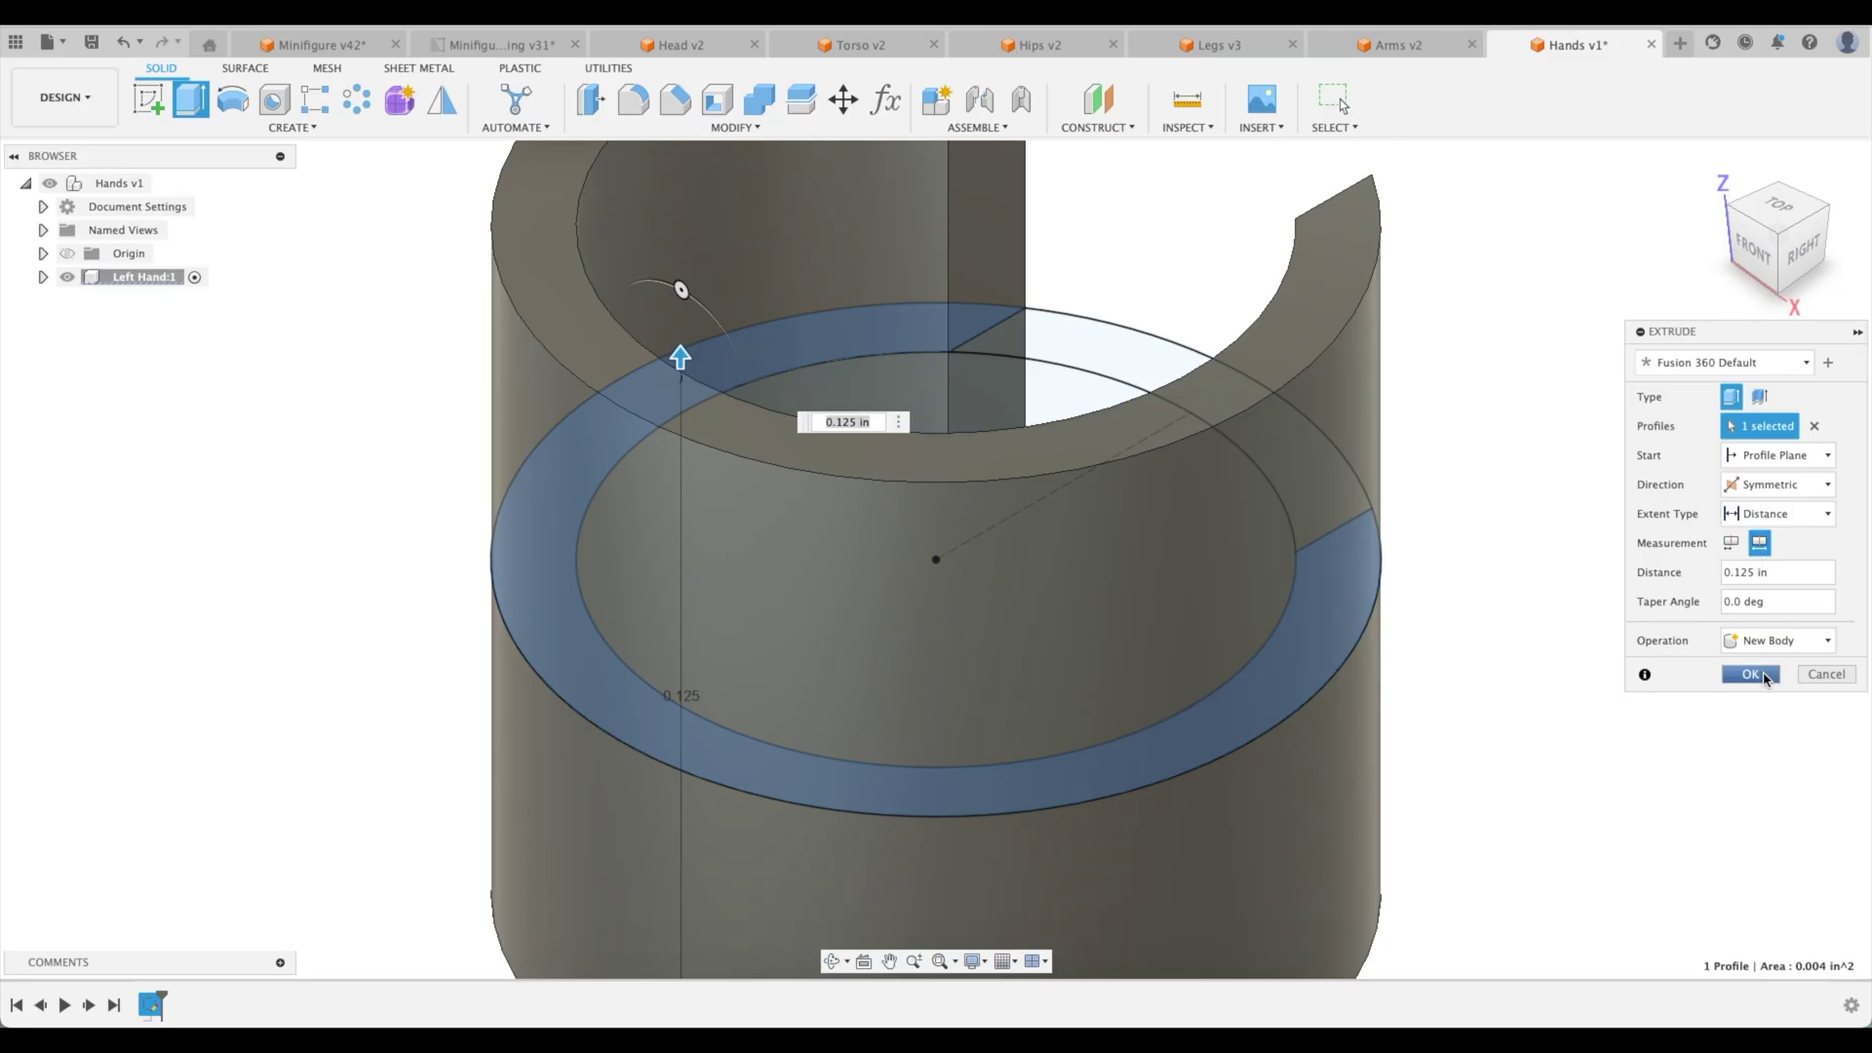
{"action": "left_click", "coordinate": [1750, 674]}
- Inspect the extruded ring and check the wrist pin's offset from the ring's edge in the drawing
{"action": "scroll", "coordinate": [1684, 530], "scroll_direction": "down", "scroll_amount": 5}
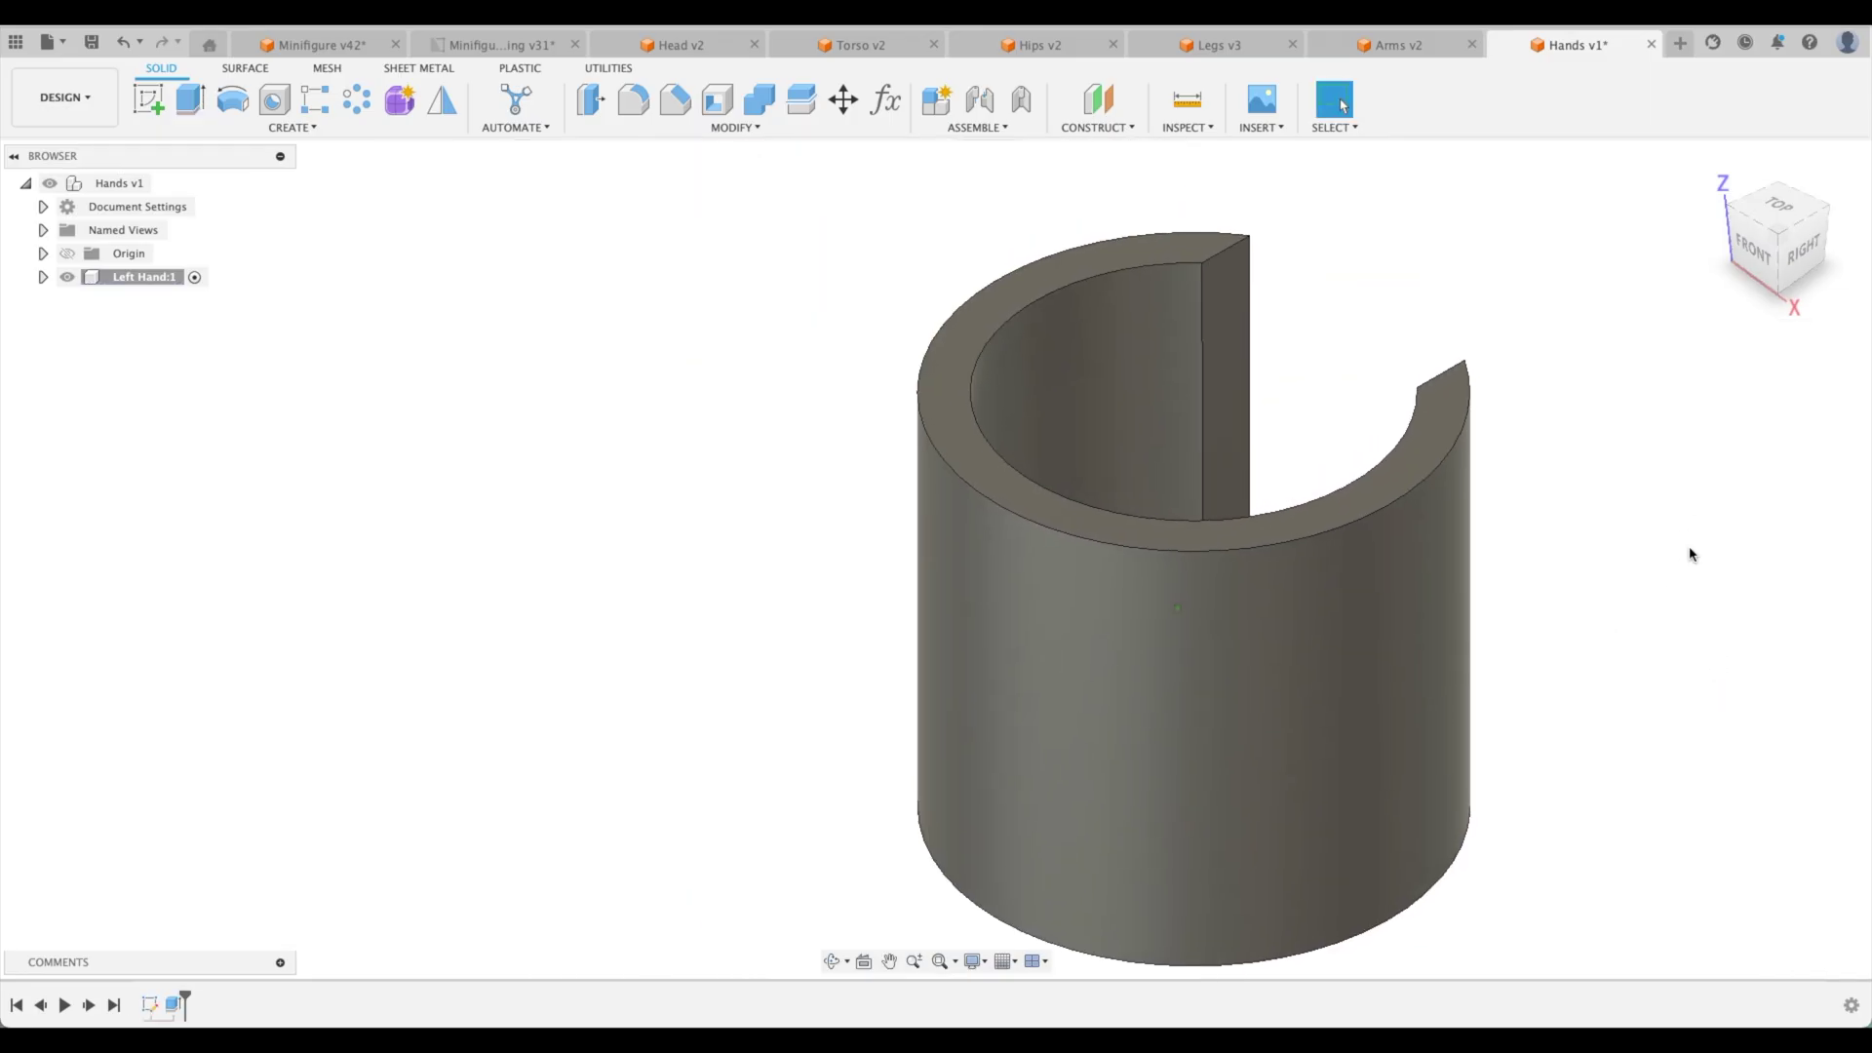
{"action": "mouse_move", "coordinate": [1690, 468]}
{"action": "middle_mouse_down", "text": "shift"}
{"action": "mouse_move", "coordinate": [1688, 552]}
{"action": "mouse_move", "coordinate": [1710, 556]}
{"action": "mouse_move", "coordinate": [1724, 470]}
{"action": "middle_mouse_up", "text": "shift"}
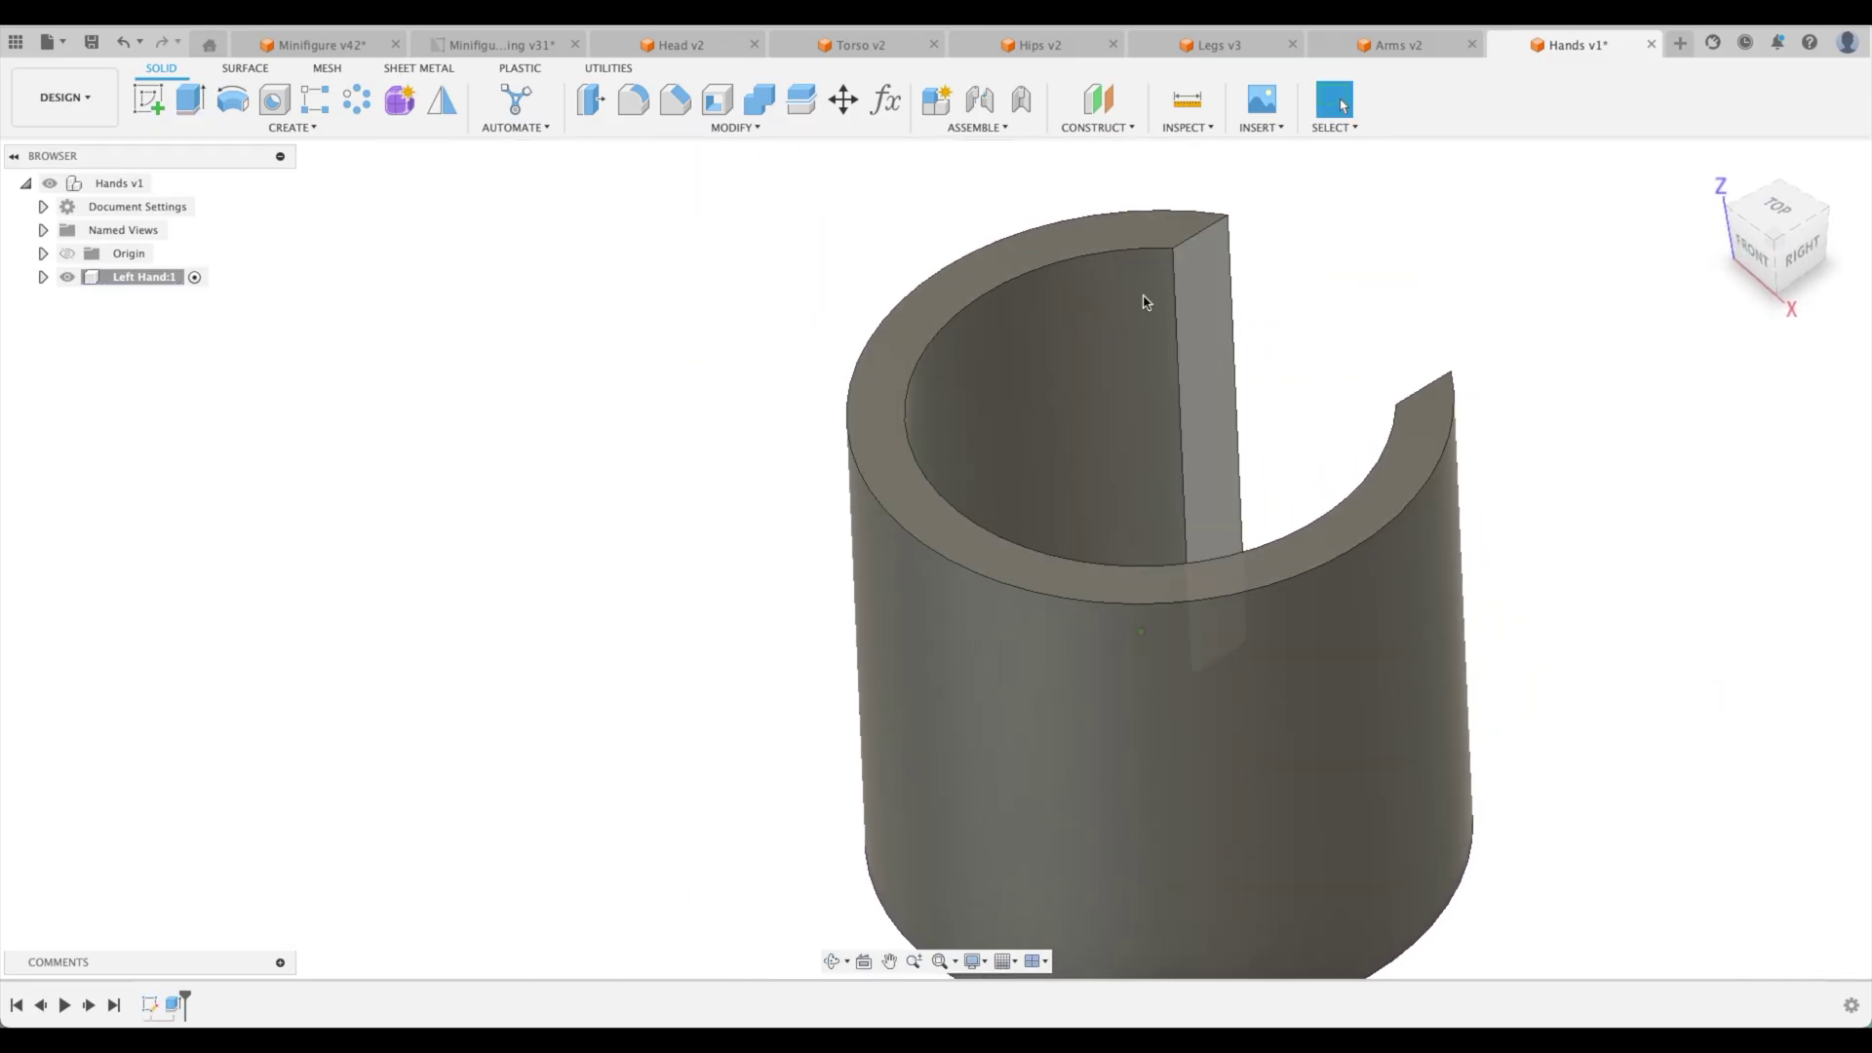
{"action": "left_click", "coordinate": [502, 45]}
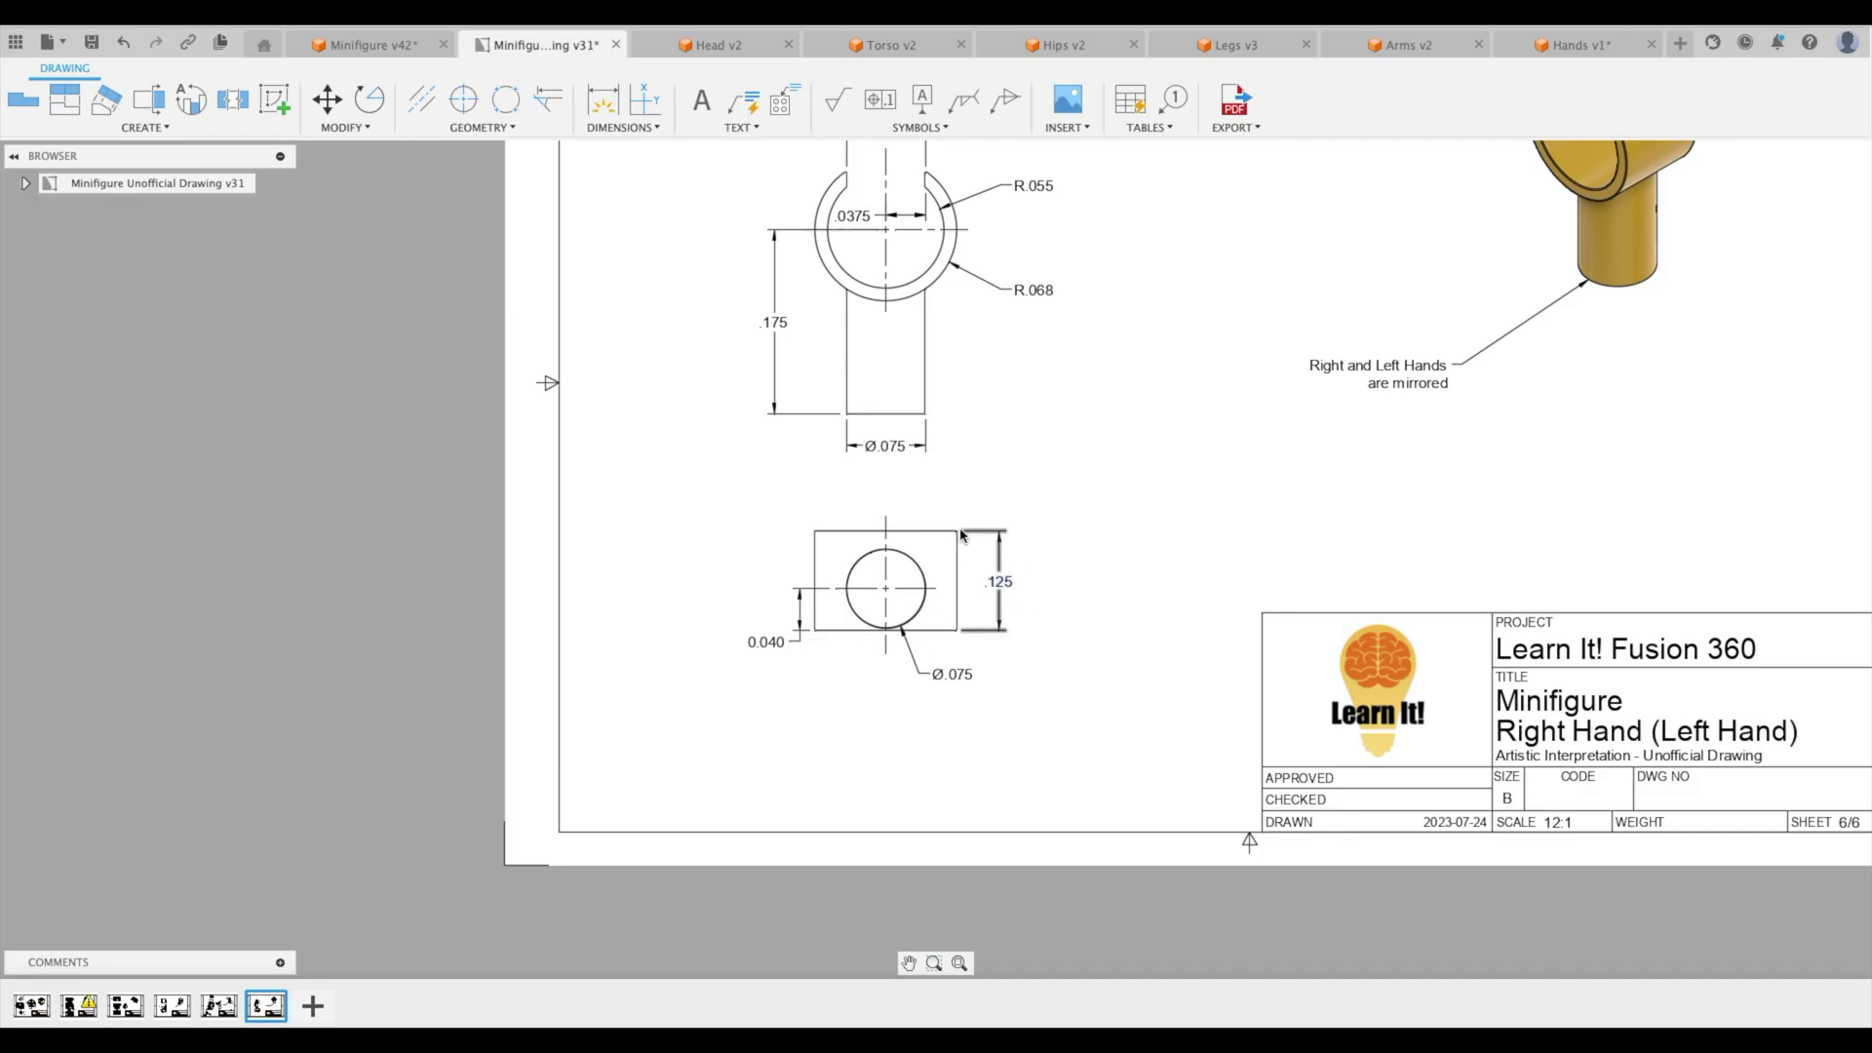
{"action": "left_click", "coordinate": [1563, 54]}
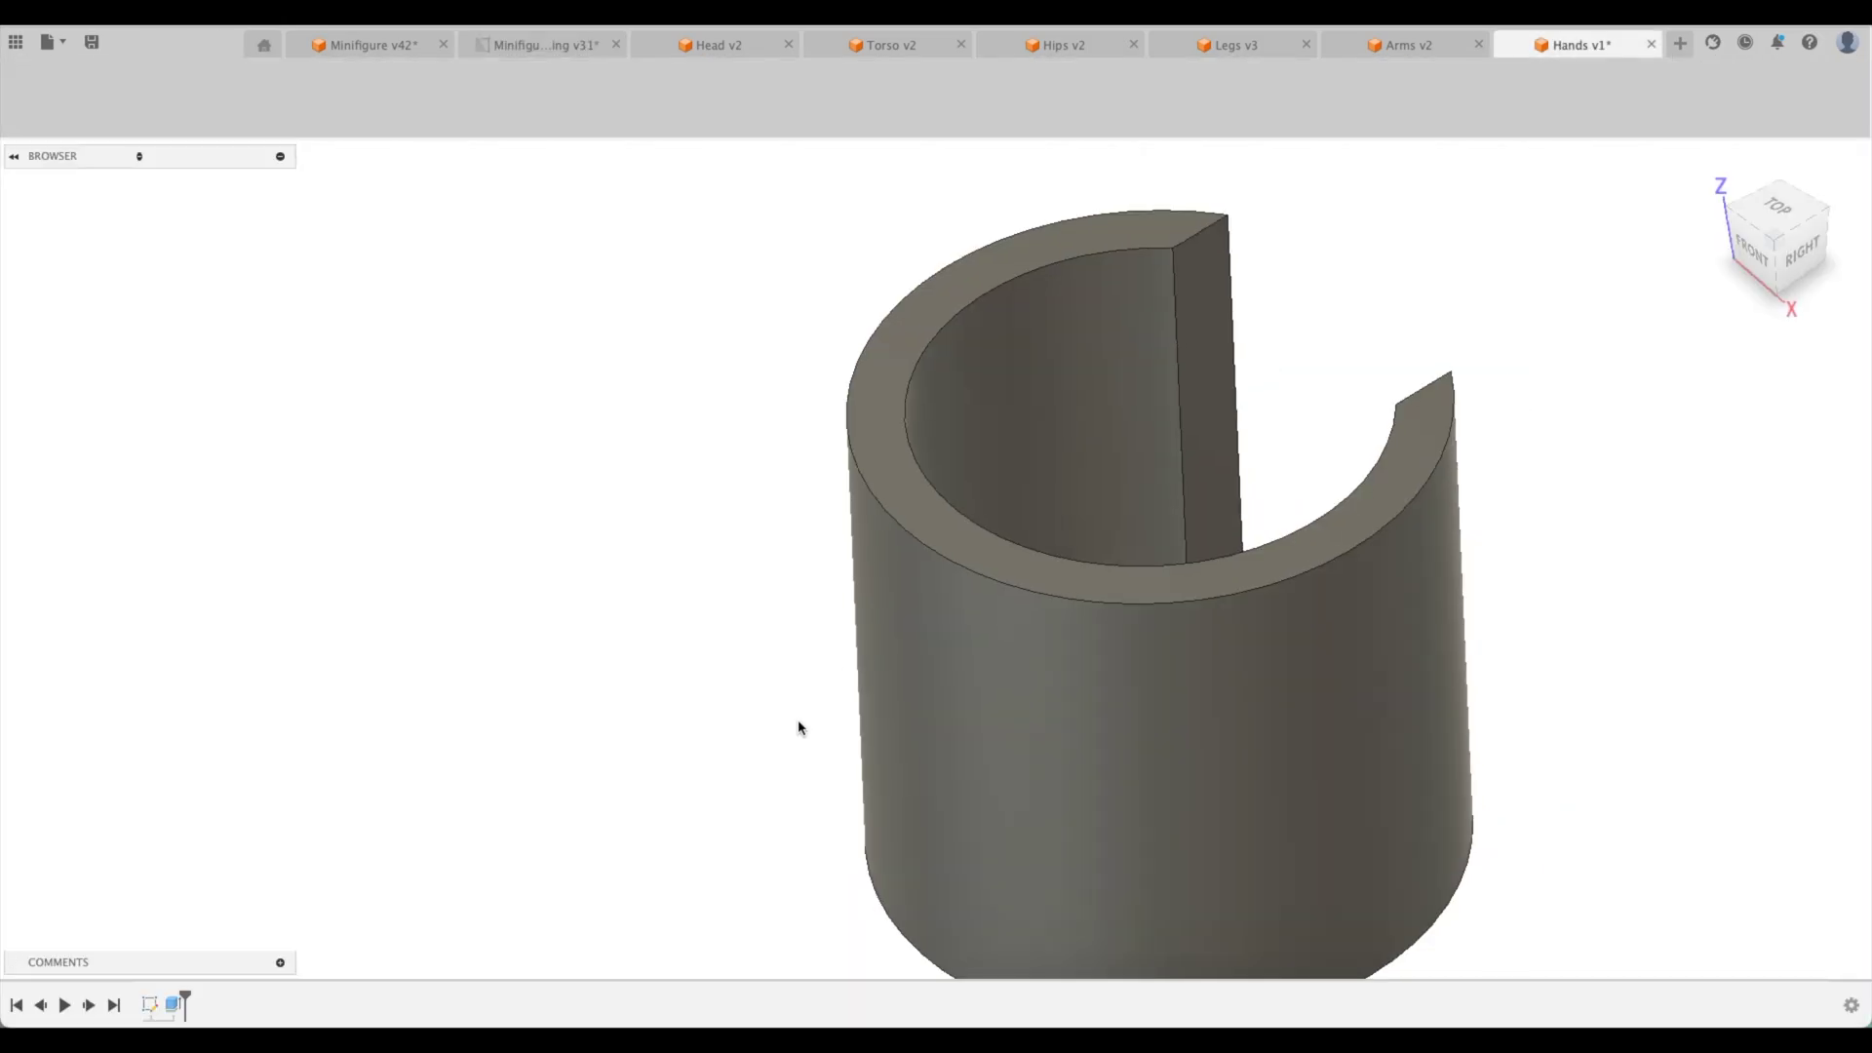
- Edit the ring's extrusion to extend on two sides, 0.085 in on side 1 and 0.04 in on side 2
{"action": "double_click", "coordinate": [172, 1008]}
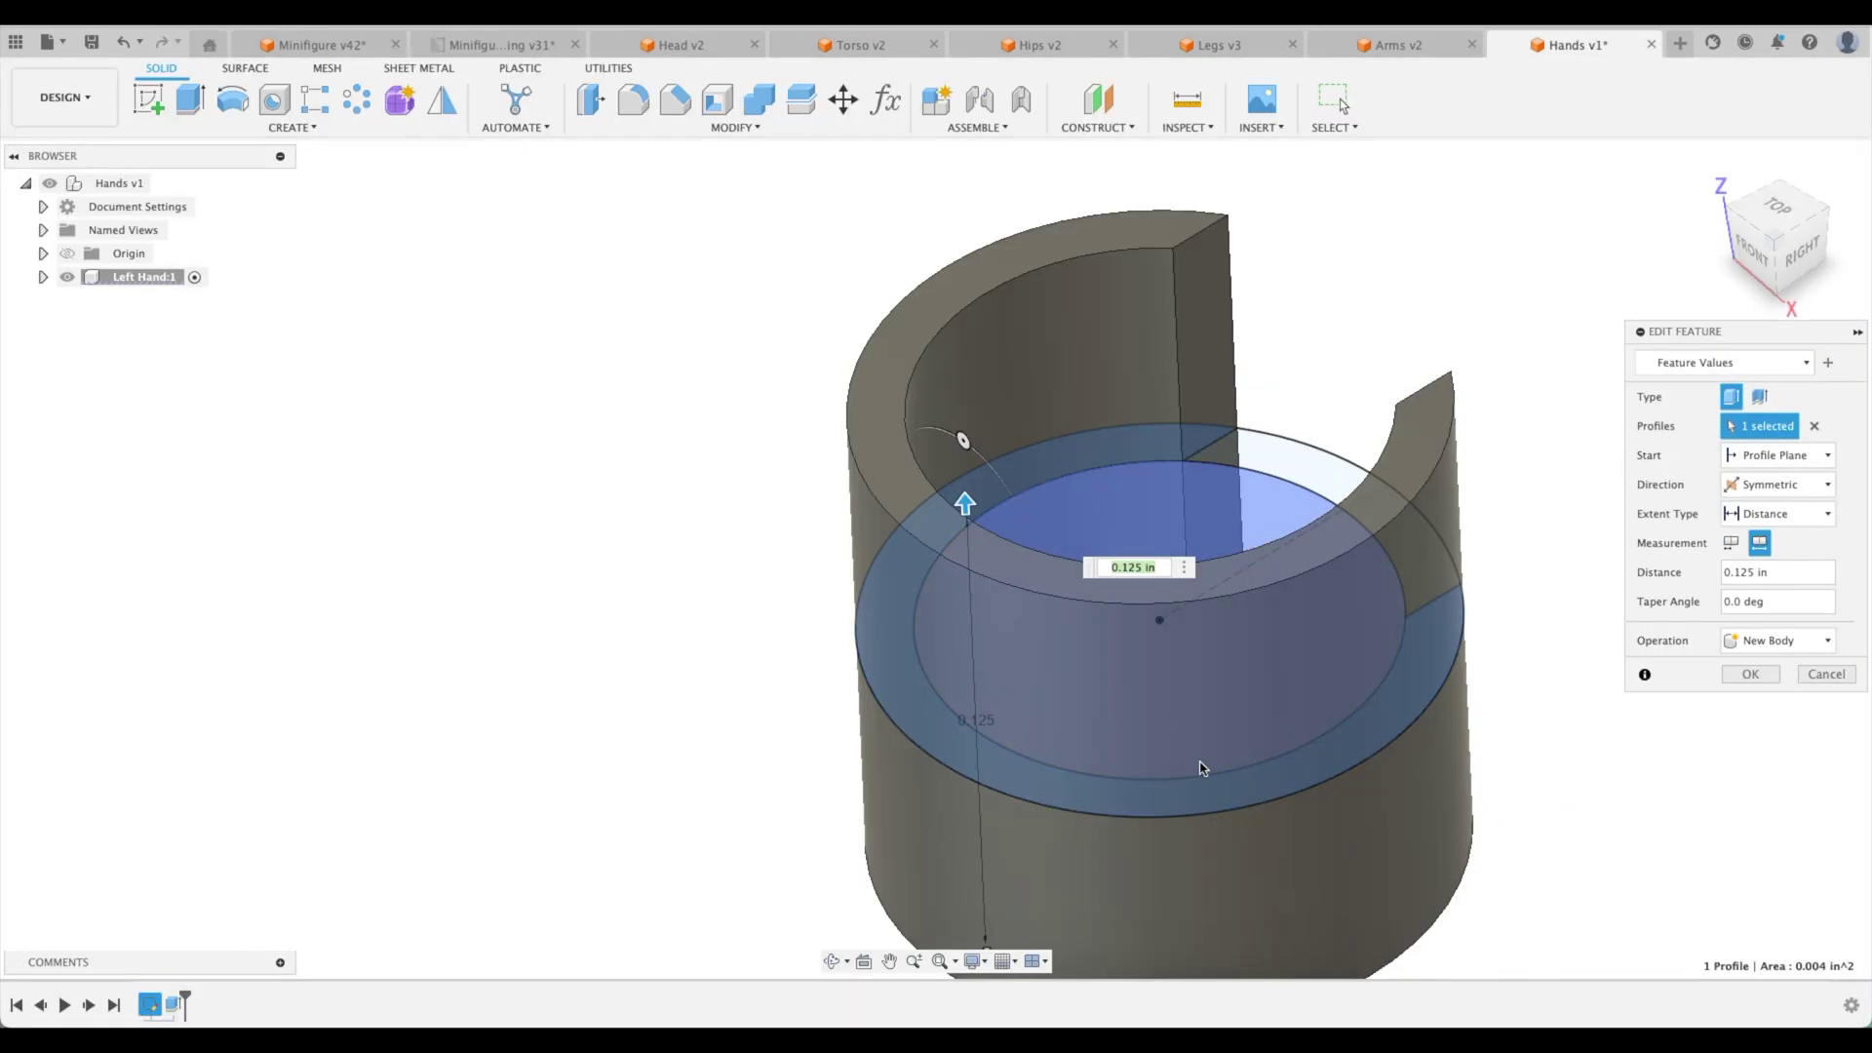
{"action": "left_click", "coordinate": [1791, 485]}
{"action": "left_click", "coordinate": [1793, 533]}
{"action": "scroll", "coordinate": [1191, 527], "scroll_direction": "down", "scroll_amount": 2}
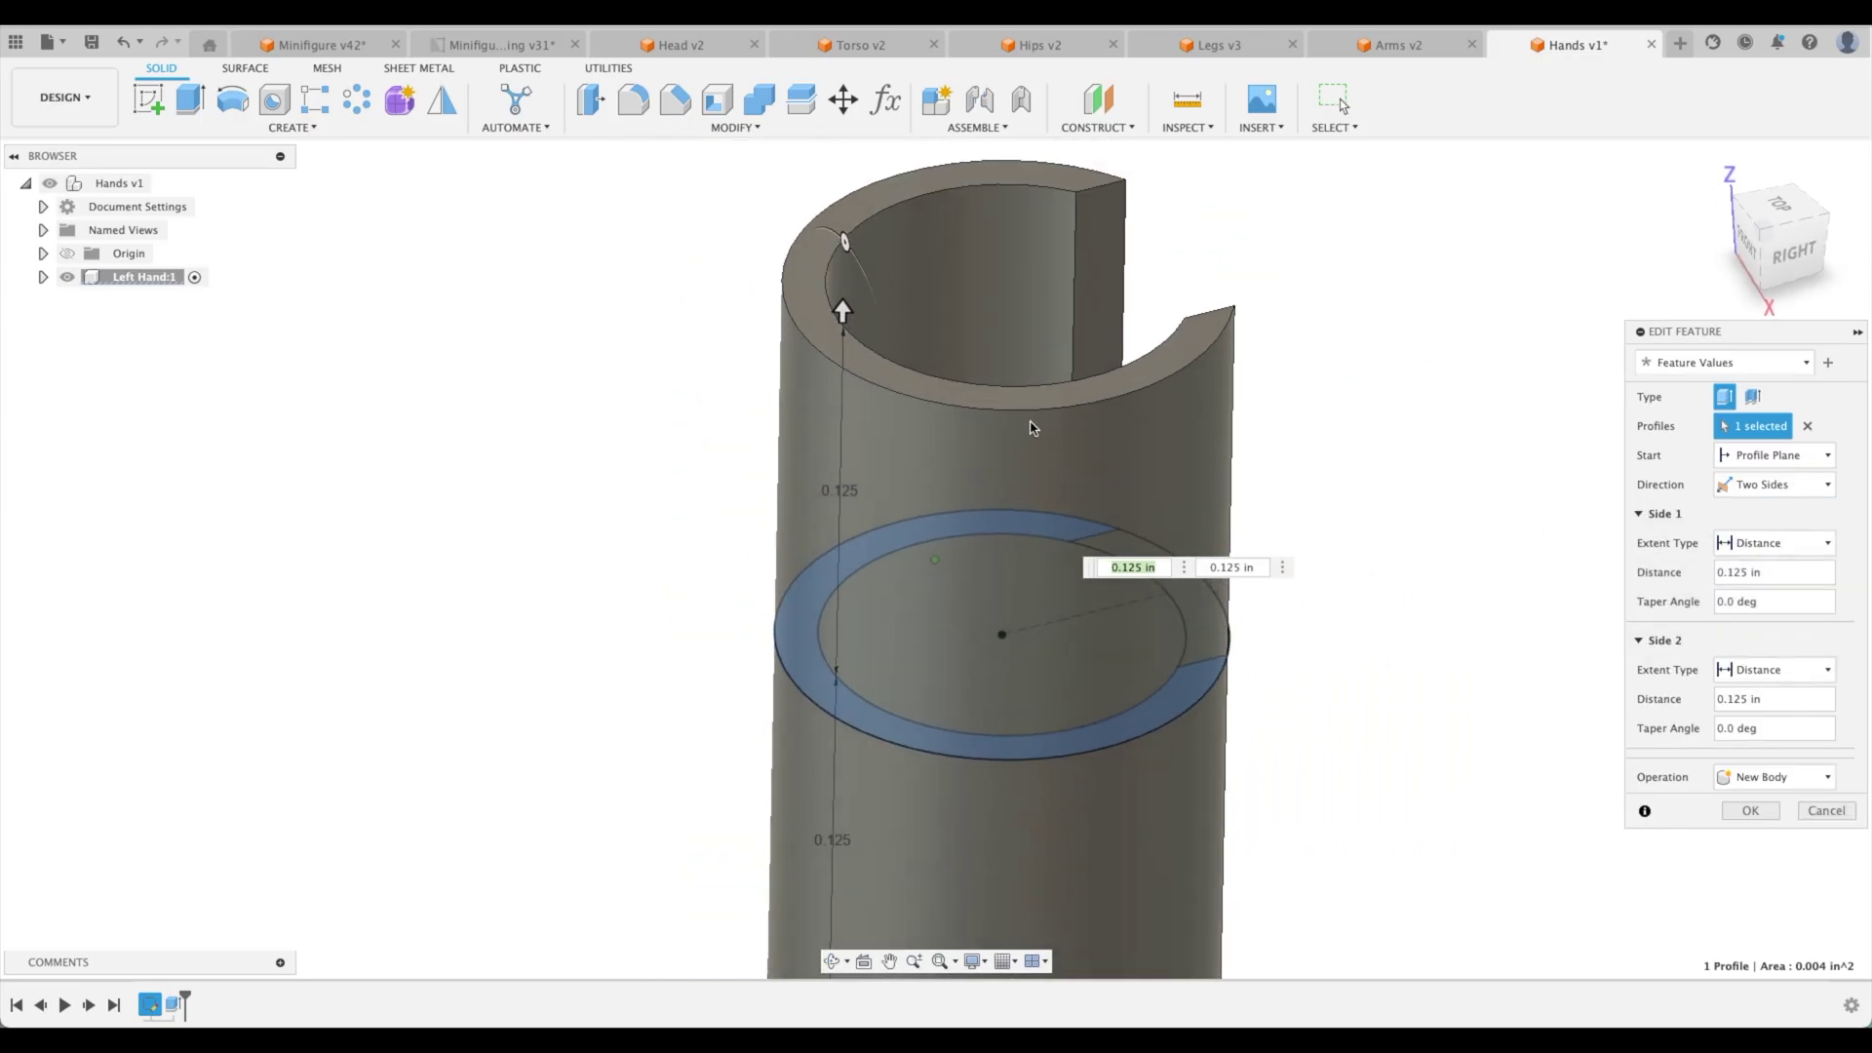
{"action": "left_click_drag", "start_coordinate": [848, 318], "coordinate": [858, 444]}
{"action": "scroll", "coordinate": [940, 558], "scroll_direction": "down", "scroll_amount": 2}
{"action": "middle_click_drag", "start_coordinate": [940, 627], "coordinate": [940, 518]}
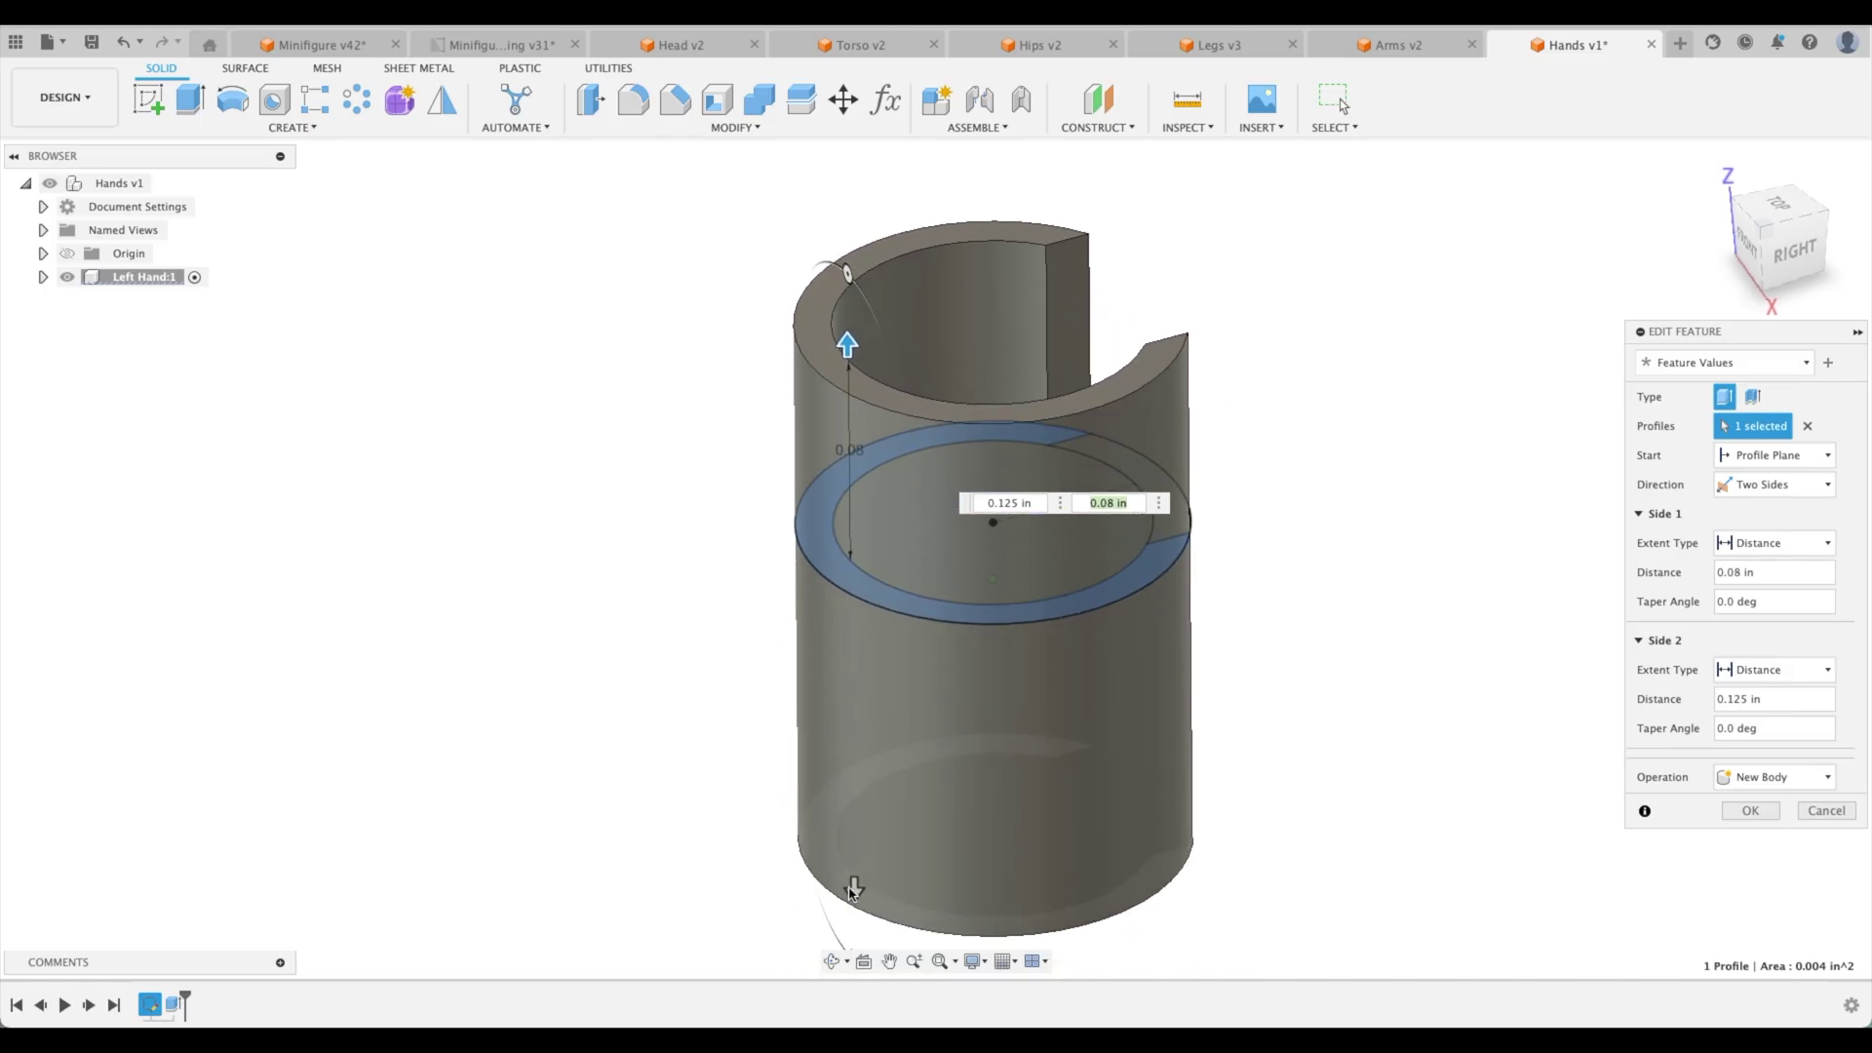
{"action": "left_click_drag", "start_coordinate": [853, 884], "coordinate": [878, 671]}
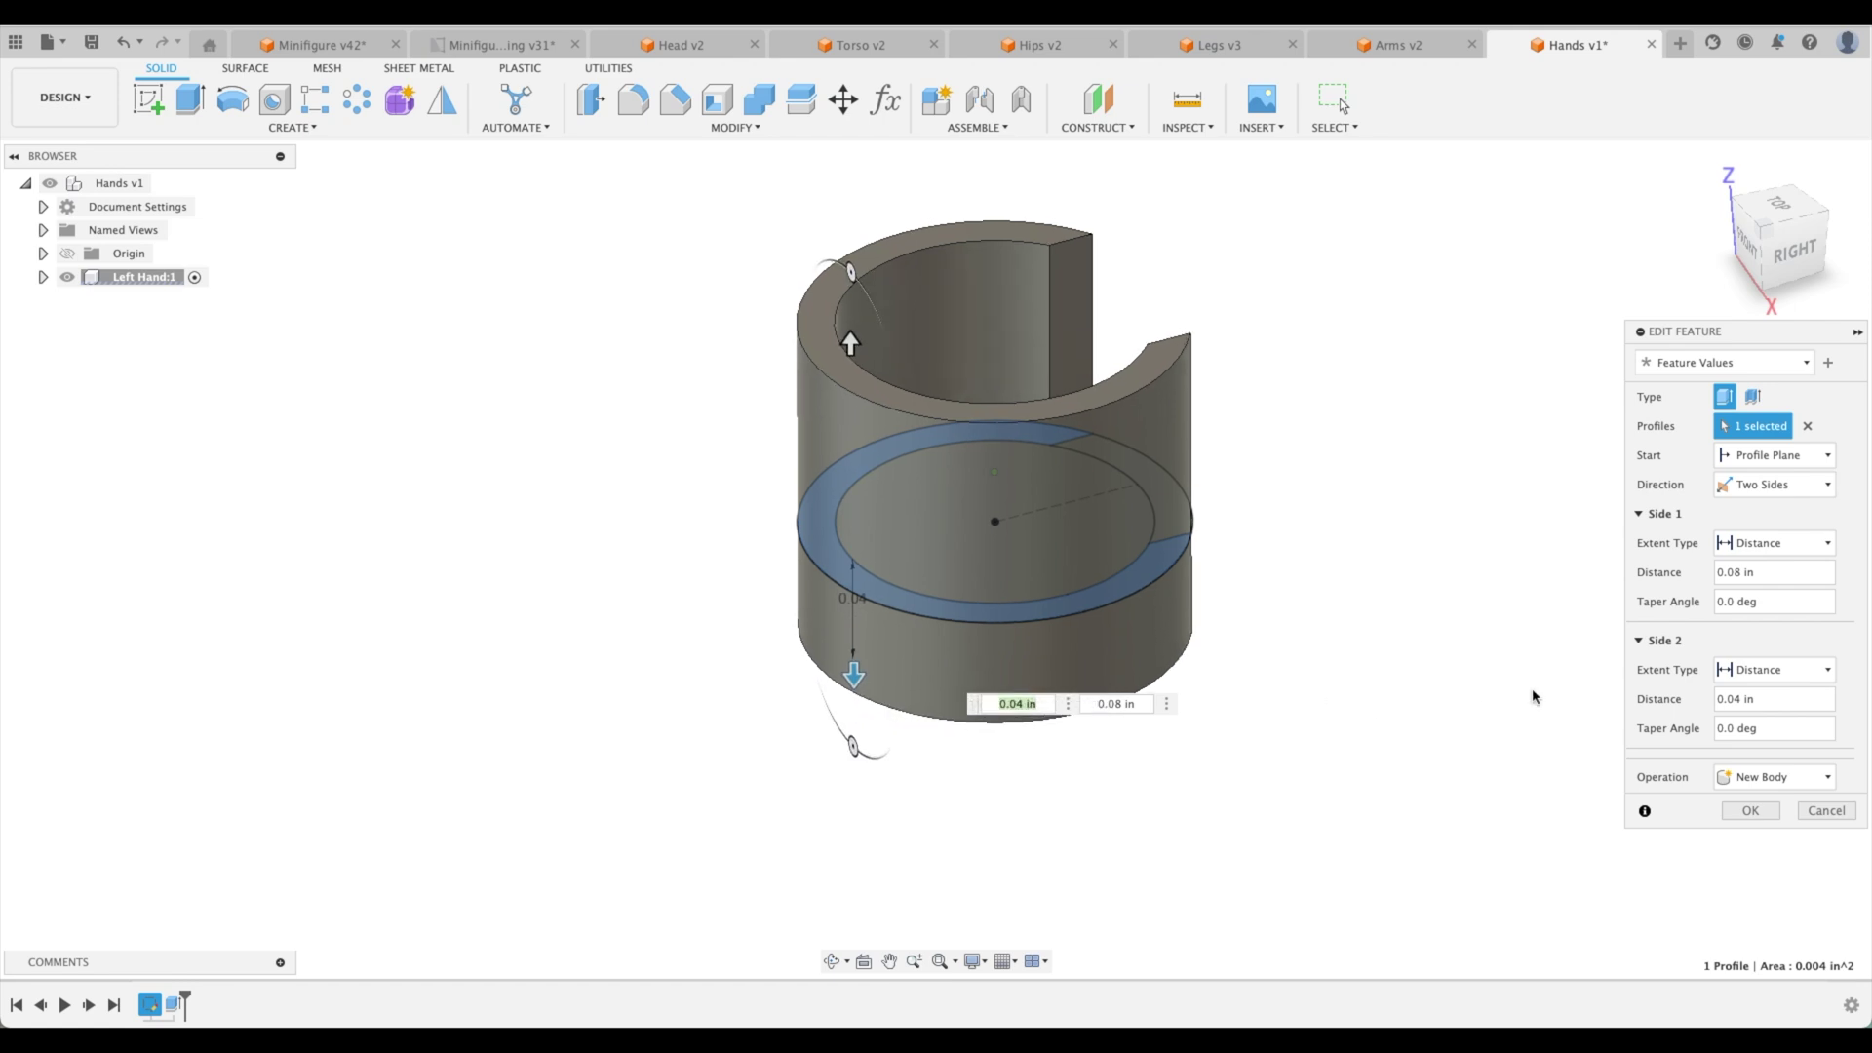
{"action": "double_click", "coordinate": [1774, 569]}
{"action": "type", "text": ".085"}
{"action": "key", "text": "Return"}
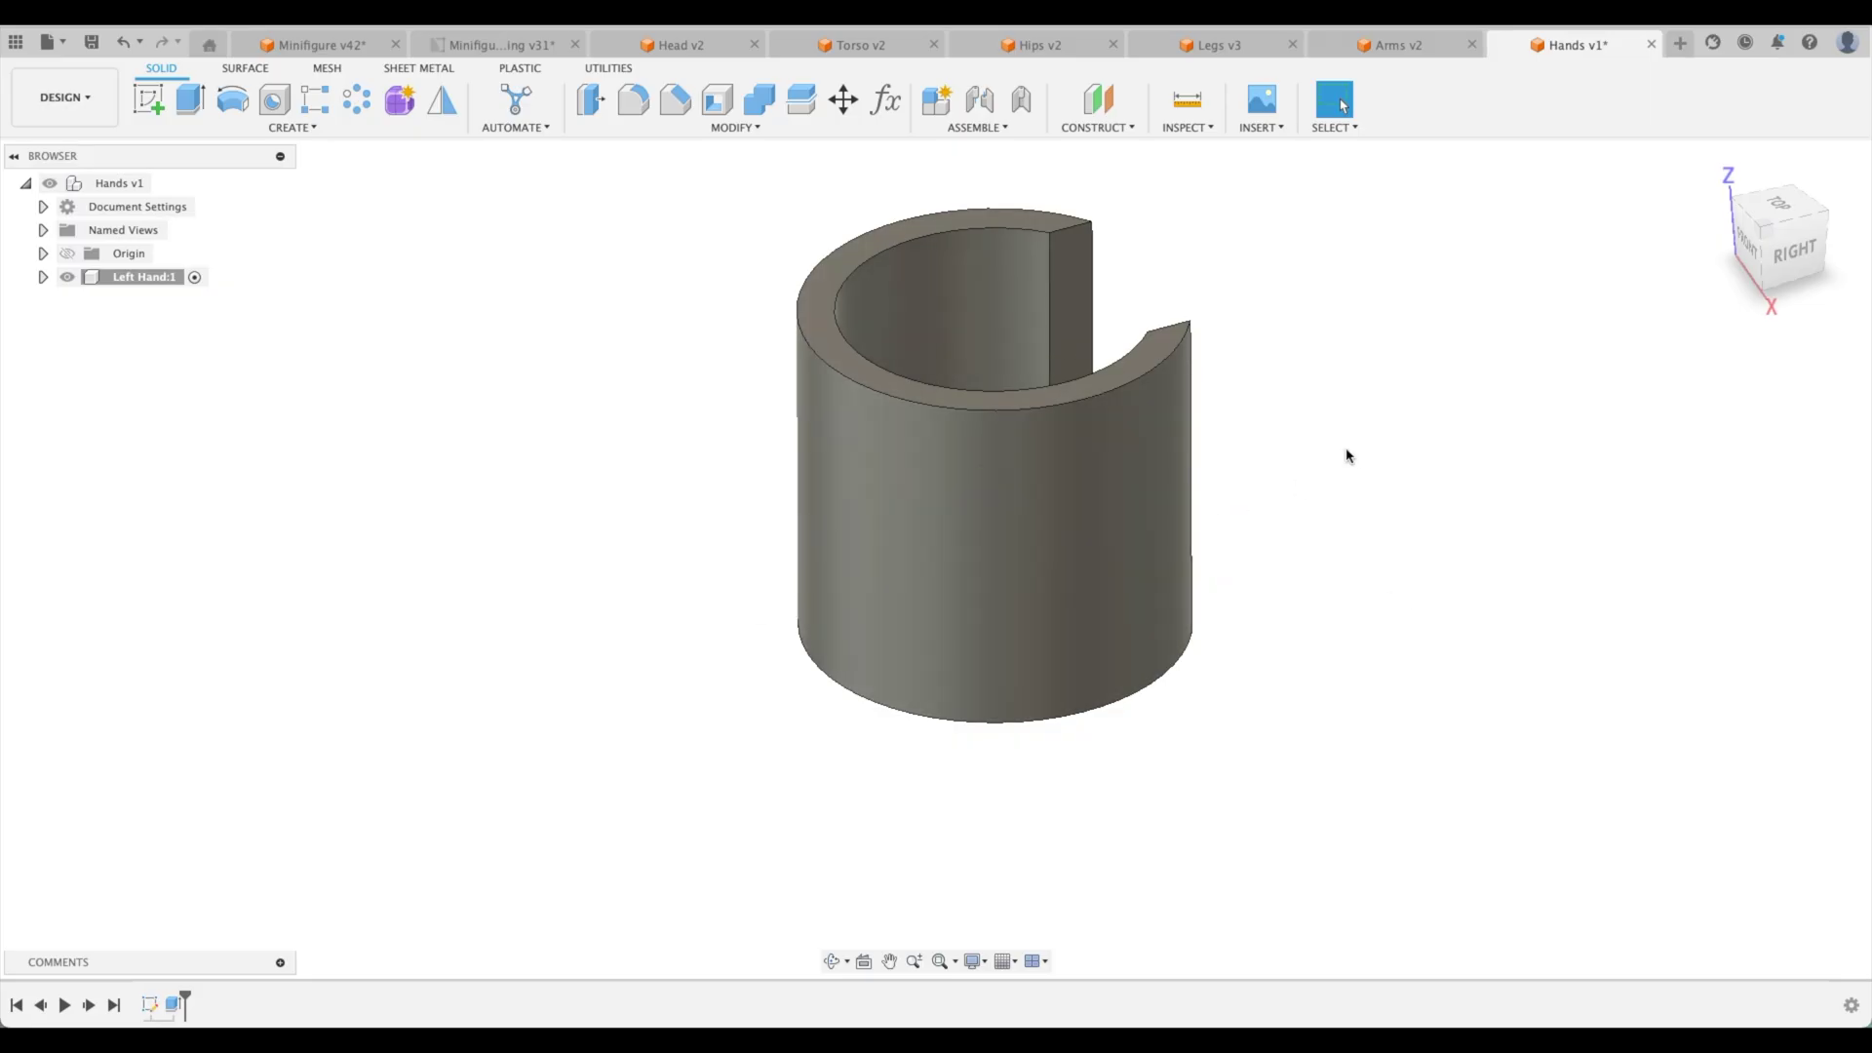
- Start a new sketch on the front plane, through the ring's origin
{"action": "middle_click_drag", "start_coordinate": [1346, 456], "coordinate": [1404, 468], "text": "shift"}
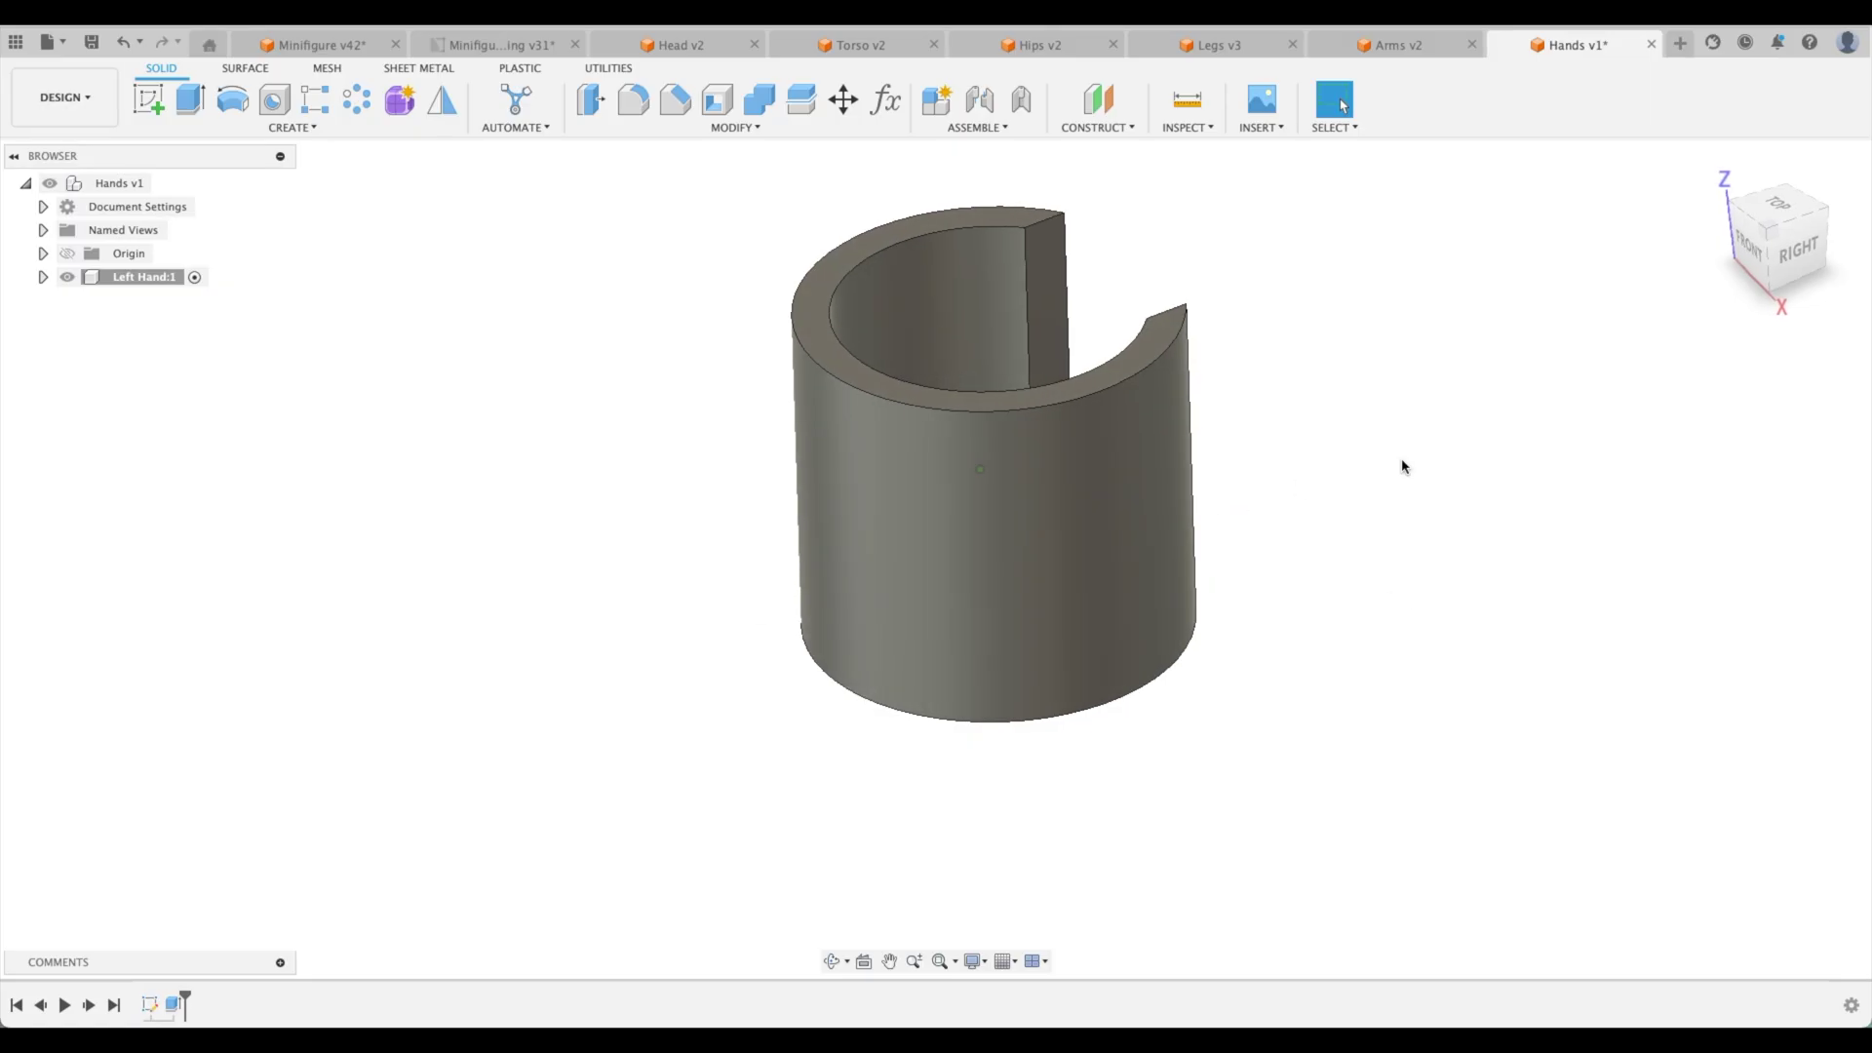
{"action": "left_click", "coordinate": [153, 105]}
{"action": "middle_click_drag", "start_coordinate": [624, 255], "coordinate": [902, 429], "text": "shift"}
{"action": "left_click", "coordinate": [1031, 488]}
{"action": "left_click", "coordinate": [1032, 490]}
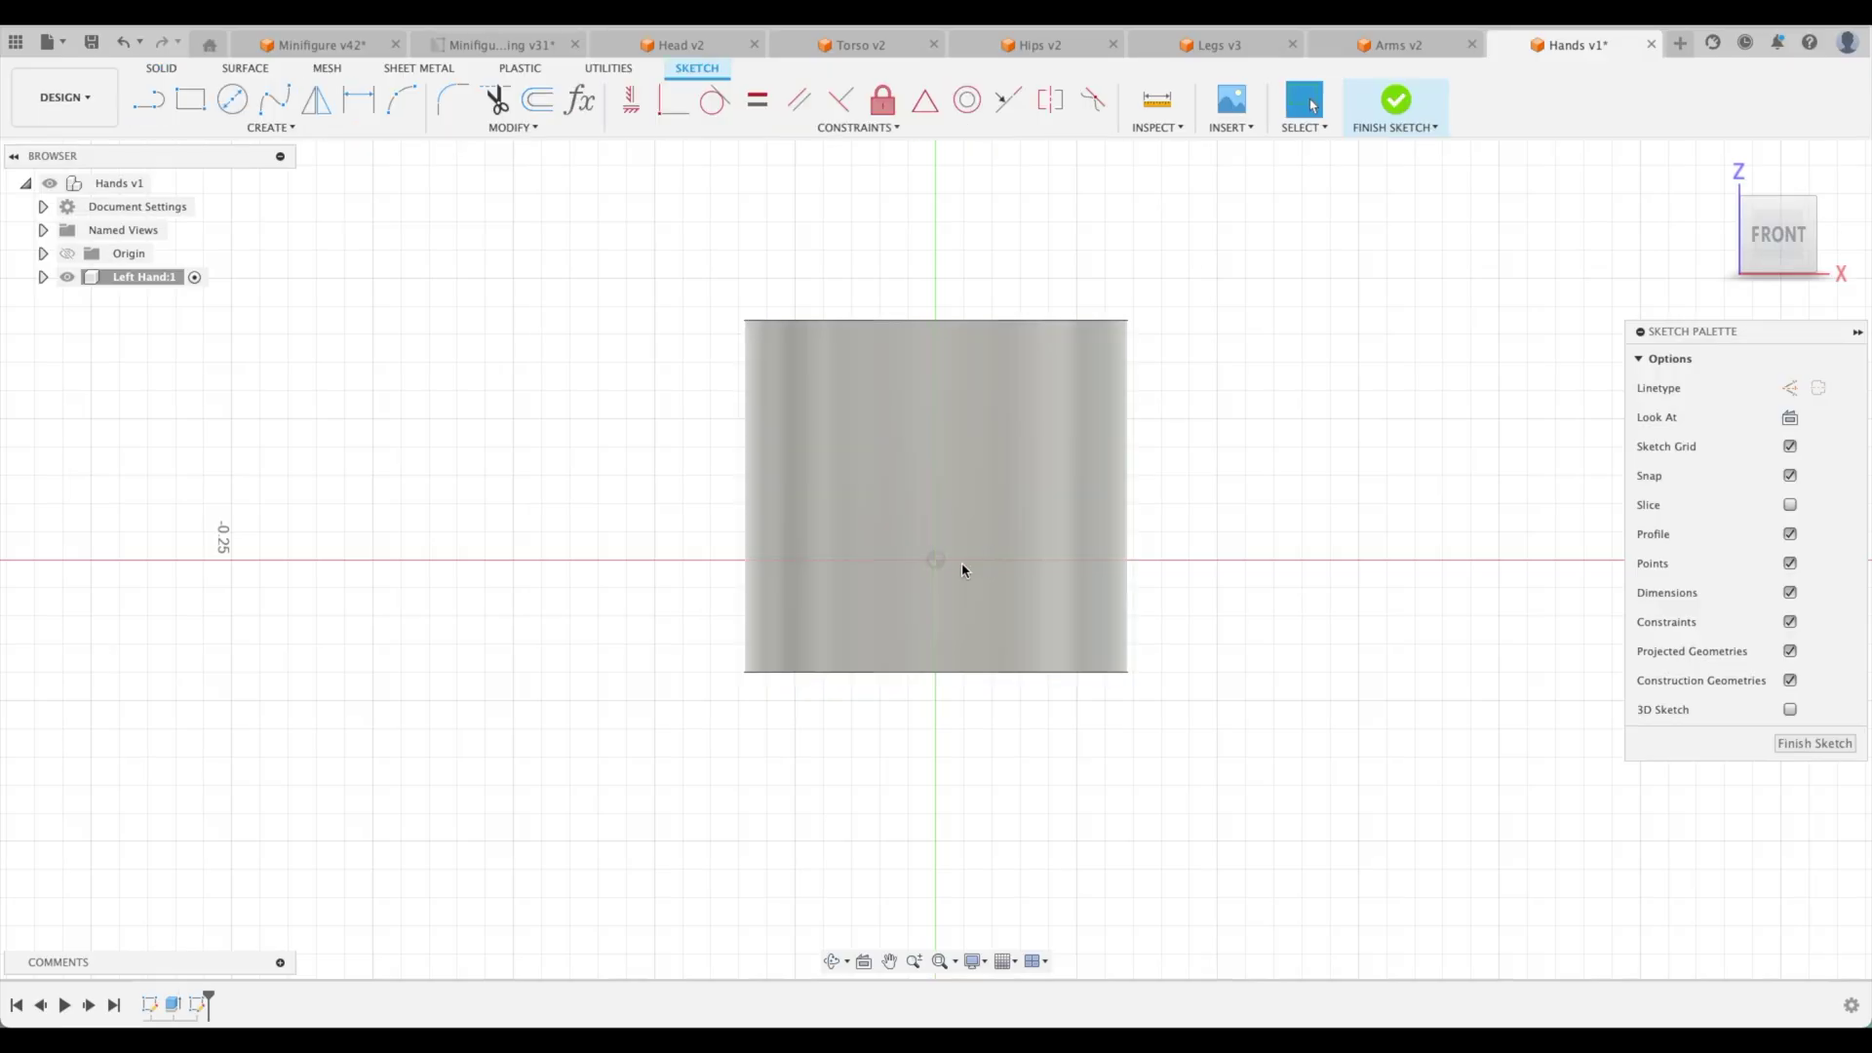
- Check the wrist pin's diameter in the hand drawing, sketch a .075 in diameter circle centred on the origin, and finish the sketch
{"action": "left_click", "coordinate": [479, 47]}
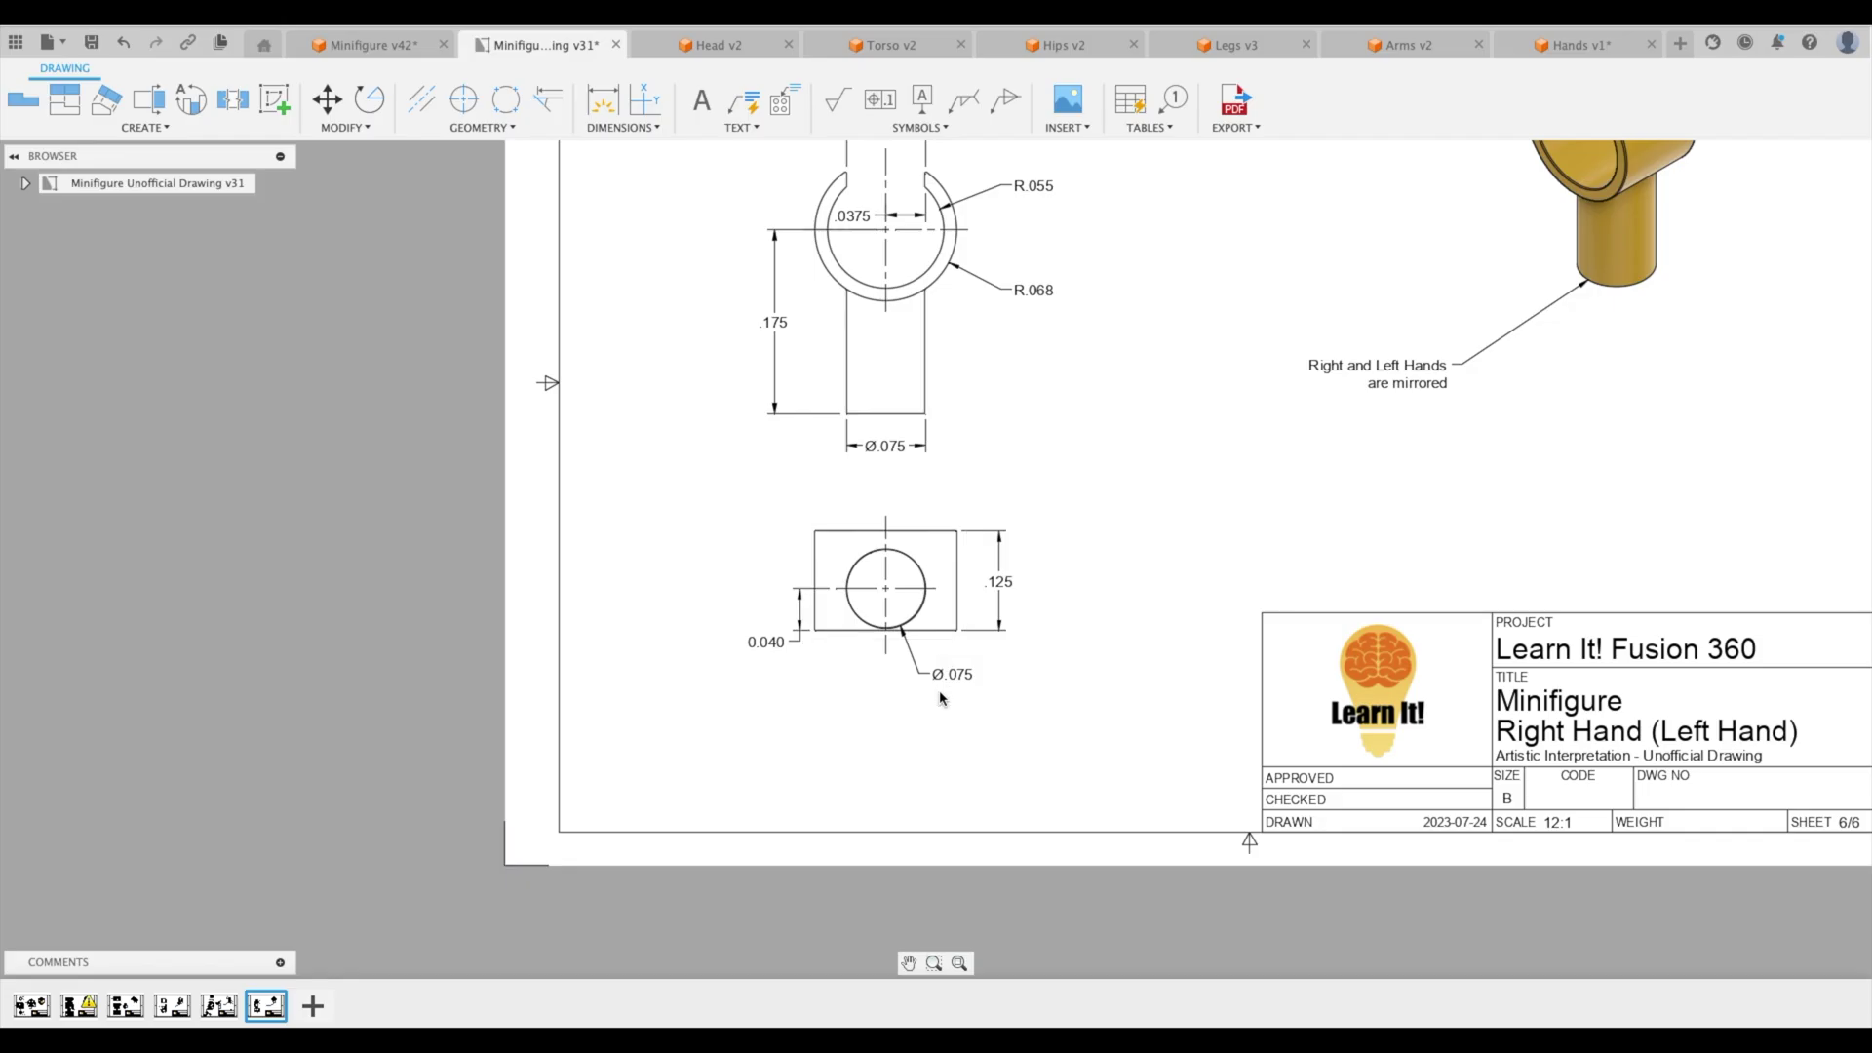
{"action": "left_click", "coordinate": [1590, 46]}
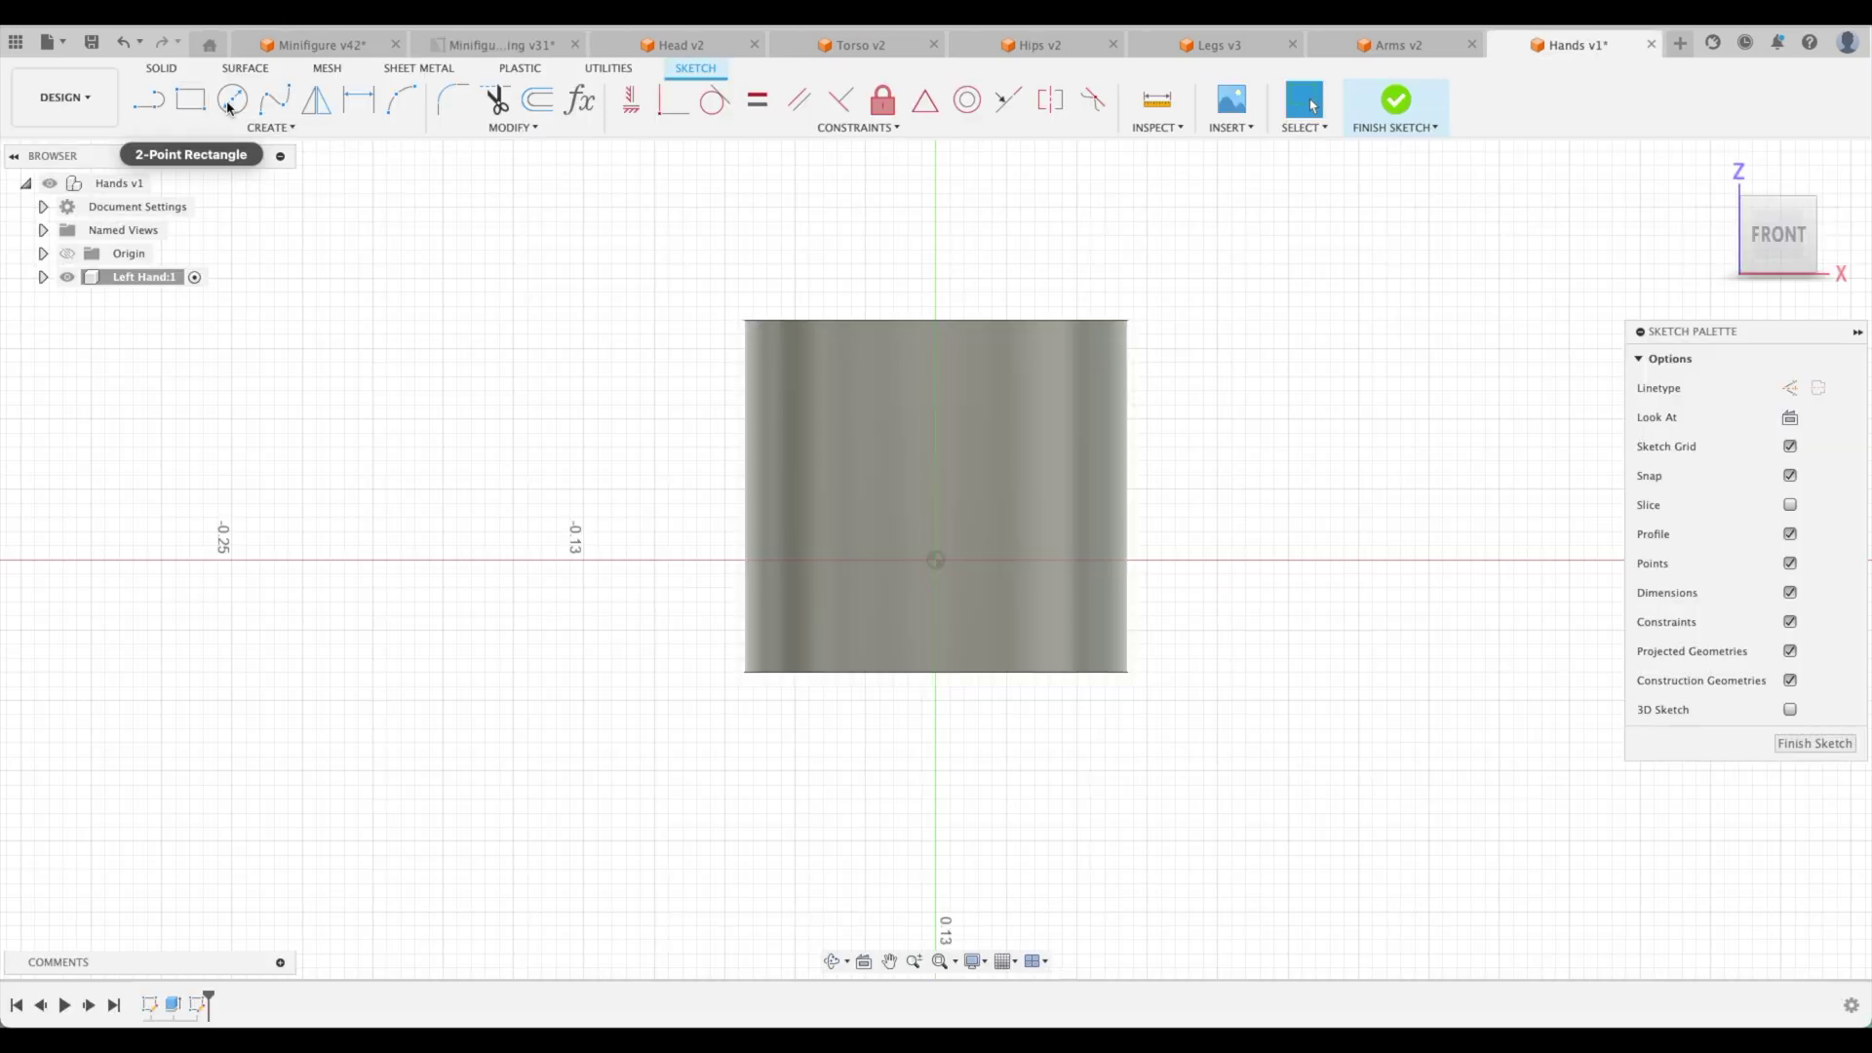
{"action": "left_click", "coordinate": [229, 104]}
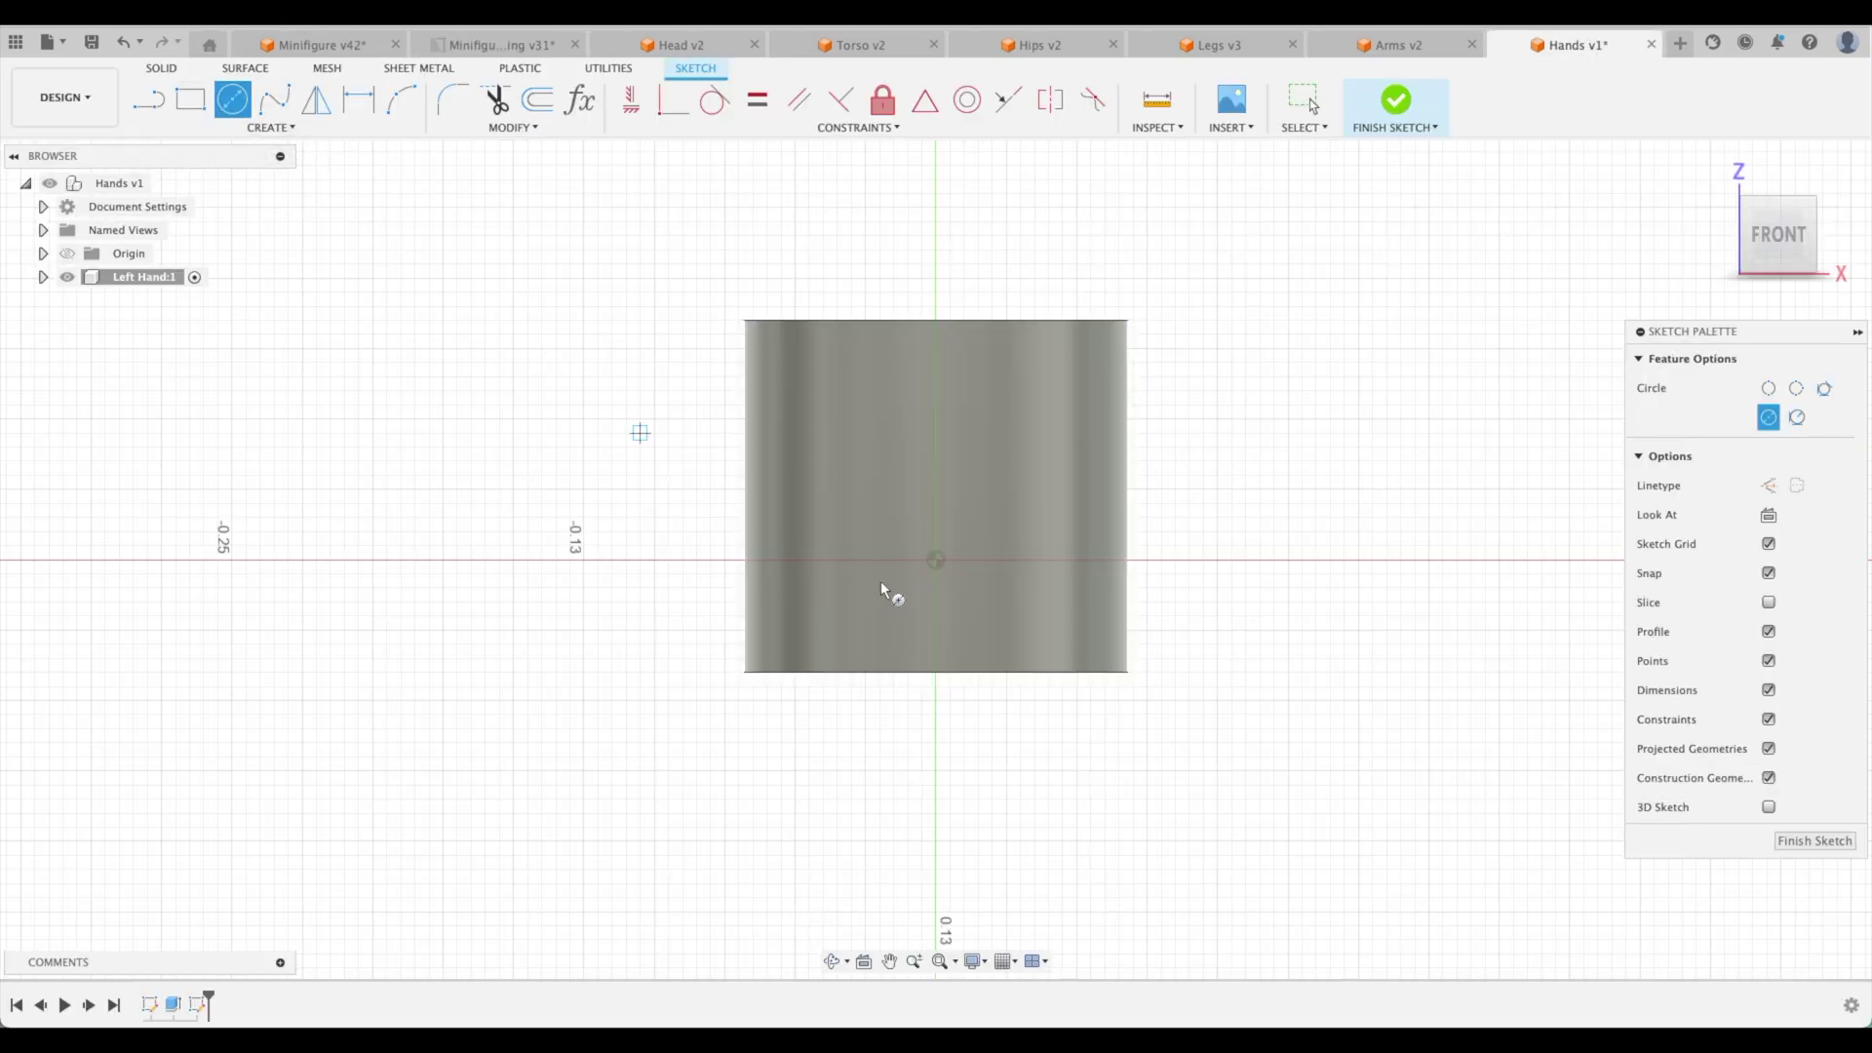
{"action": "left_click", "coordinate": [935, 559]}
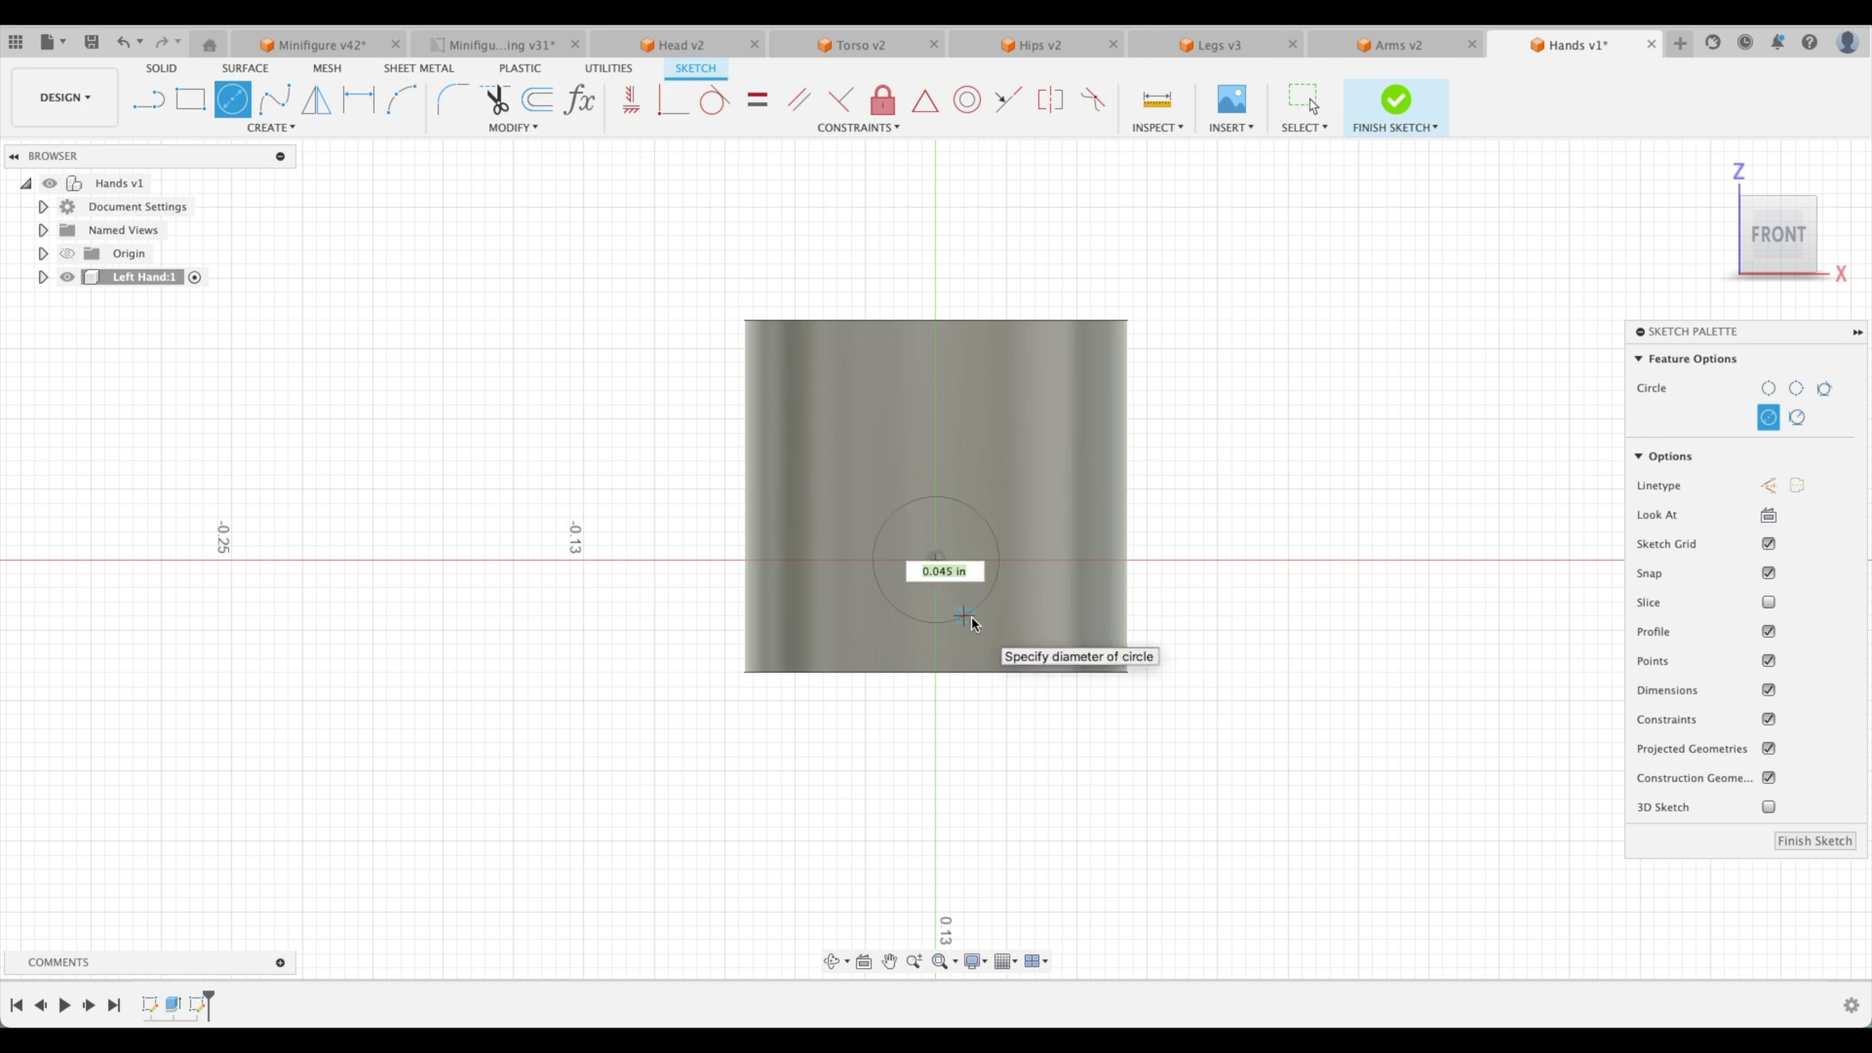
{"action": "type", "text": ".075"}
{"action": "key", "text": "Return"}
{"action": "left_click", "coordinate": [1813, 745]}
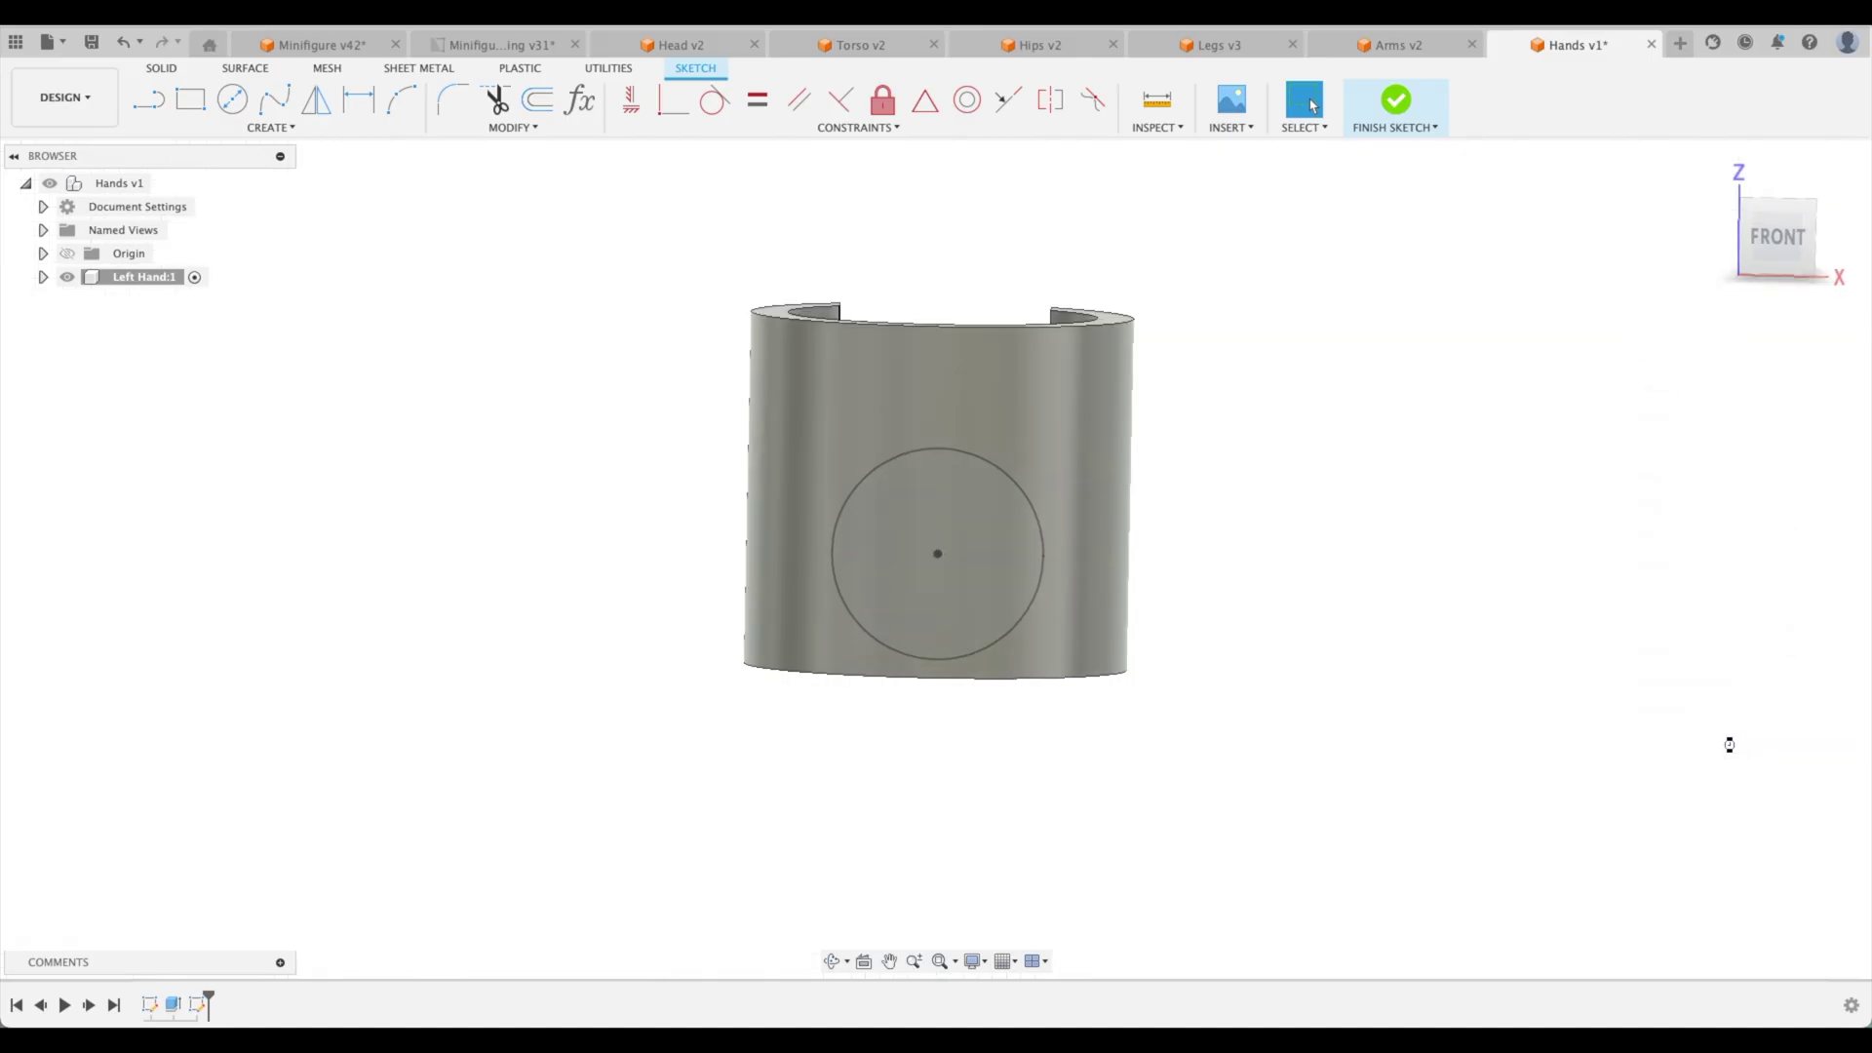
- Extrude the pin circle by -0.175 in outward through the ring's wall as a new body
{"action": "left_click", "coordinate": [993, 477]}
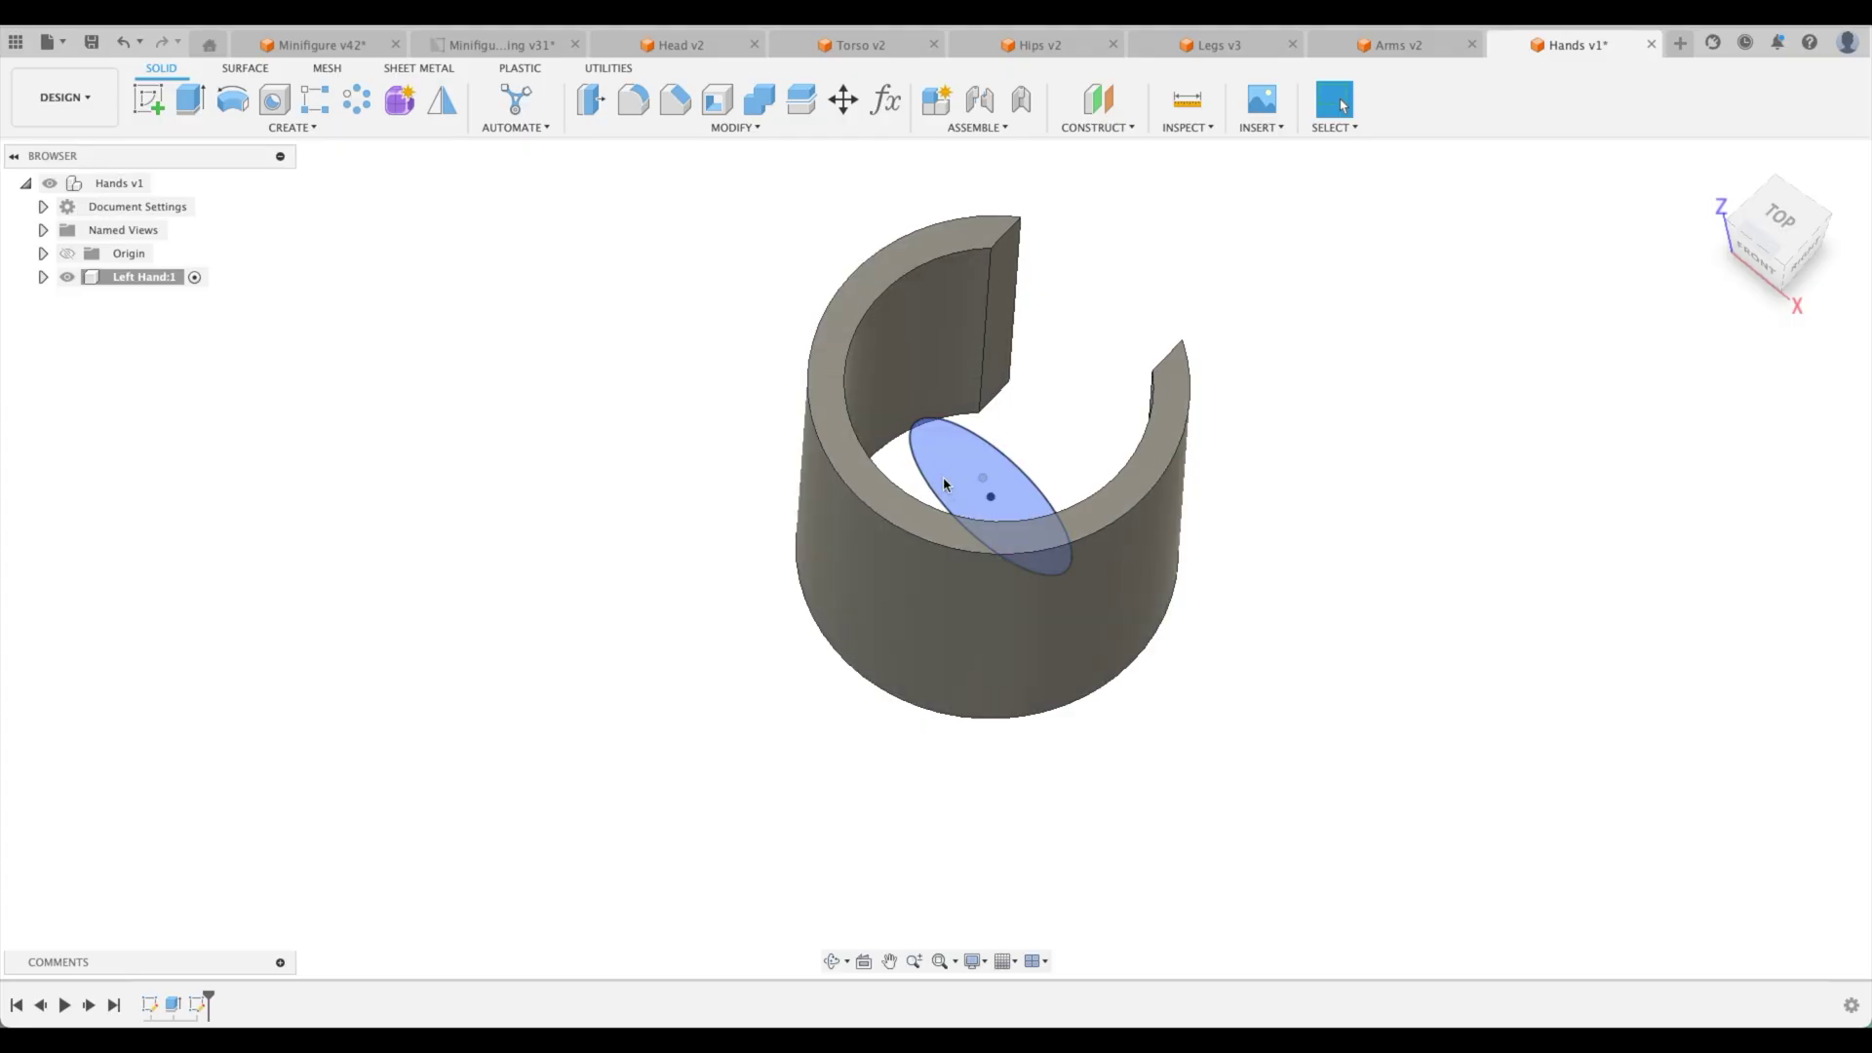
{"action": "scroll", "coordinate": [1195, 552], "scroll_direction": "down", "scroll_amount": 2}
{"action": "left_click", "coordinate": [190, 100]}
{"action": "left_click", "coordinate": [946, 430]}
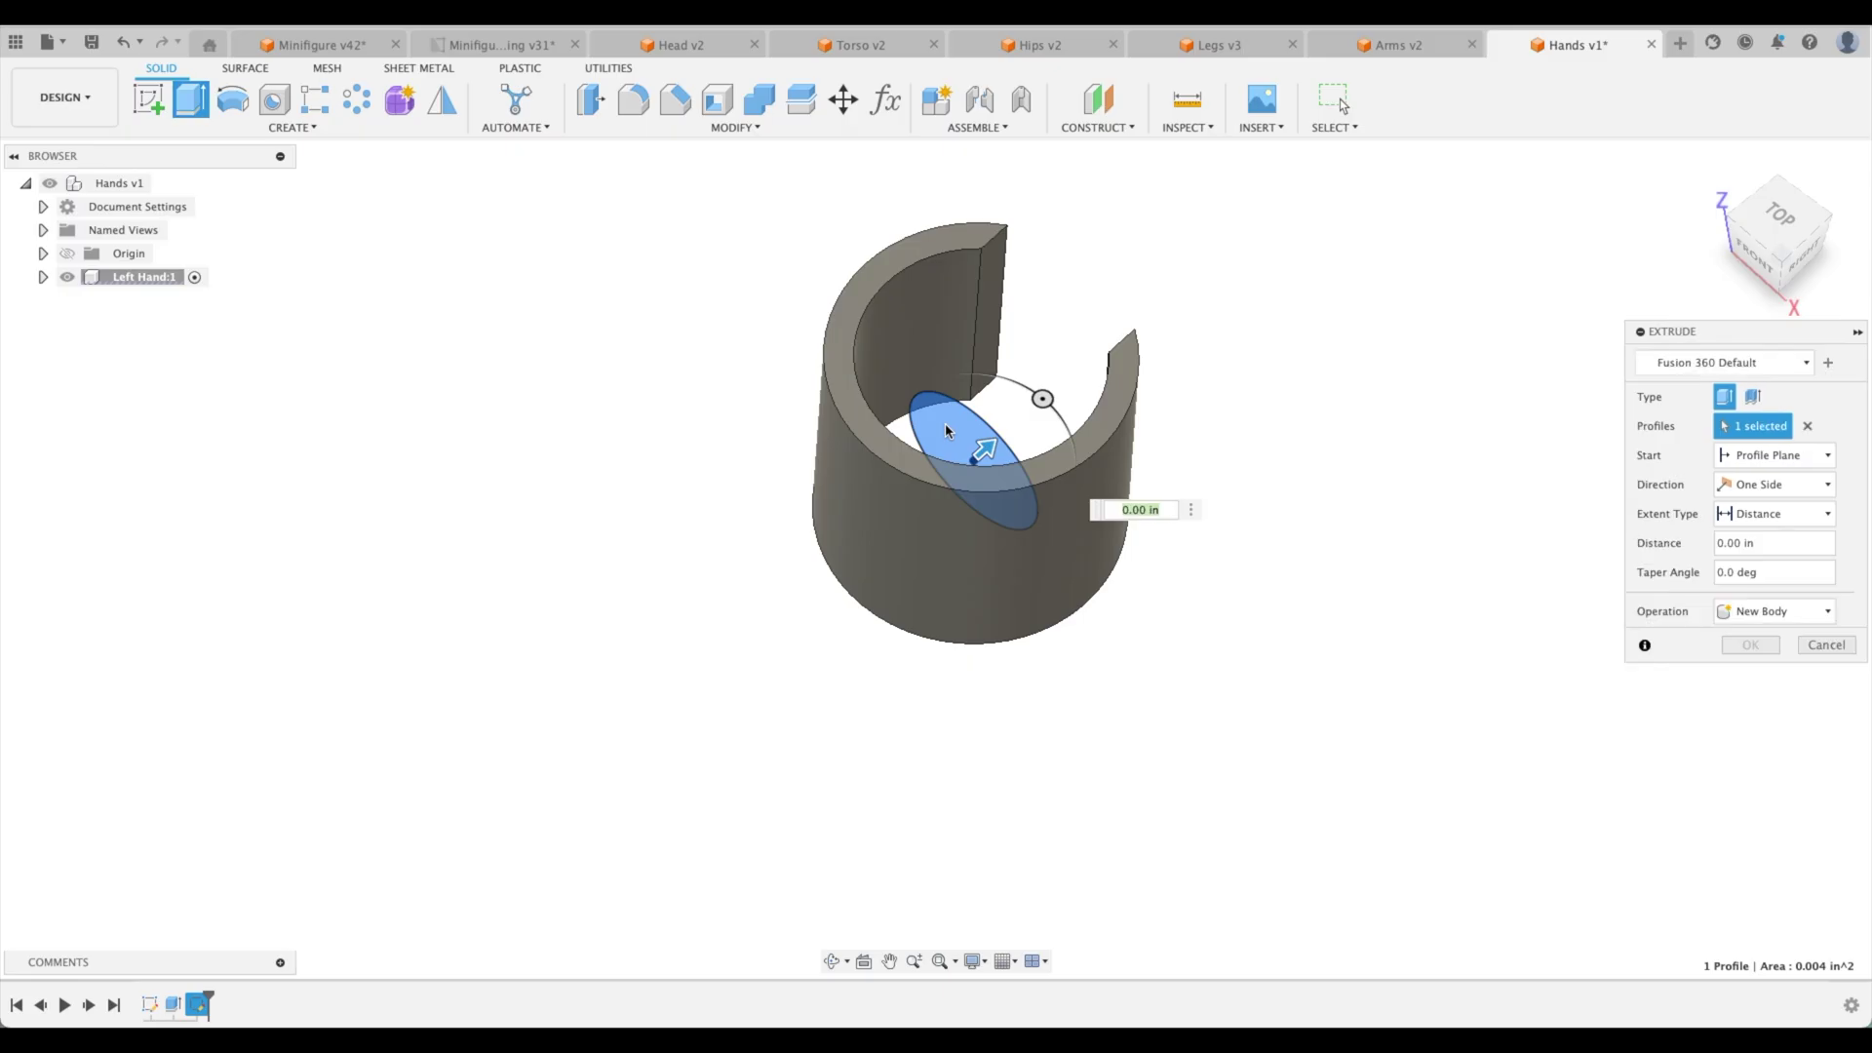
{"action": "middle_click_drag", "start_coordinate": [946, 430], "coordinate": [954, 460], "text": "shift"}
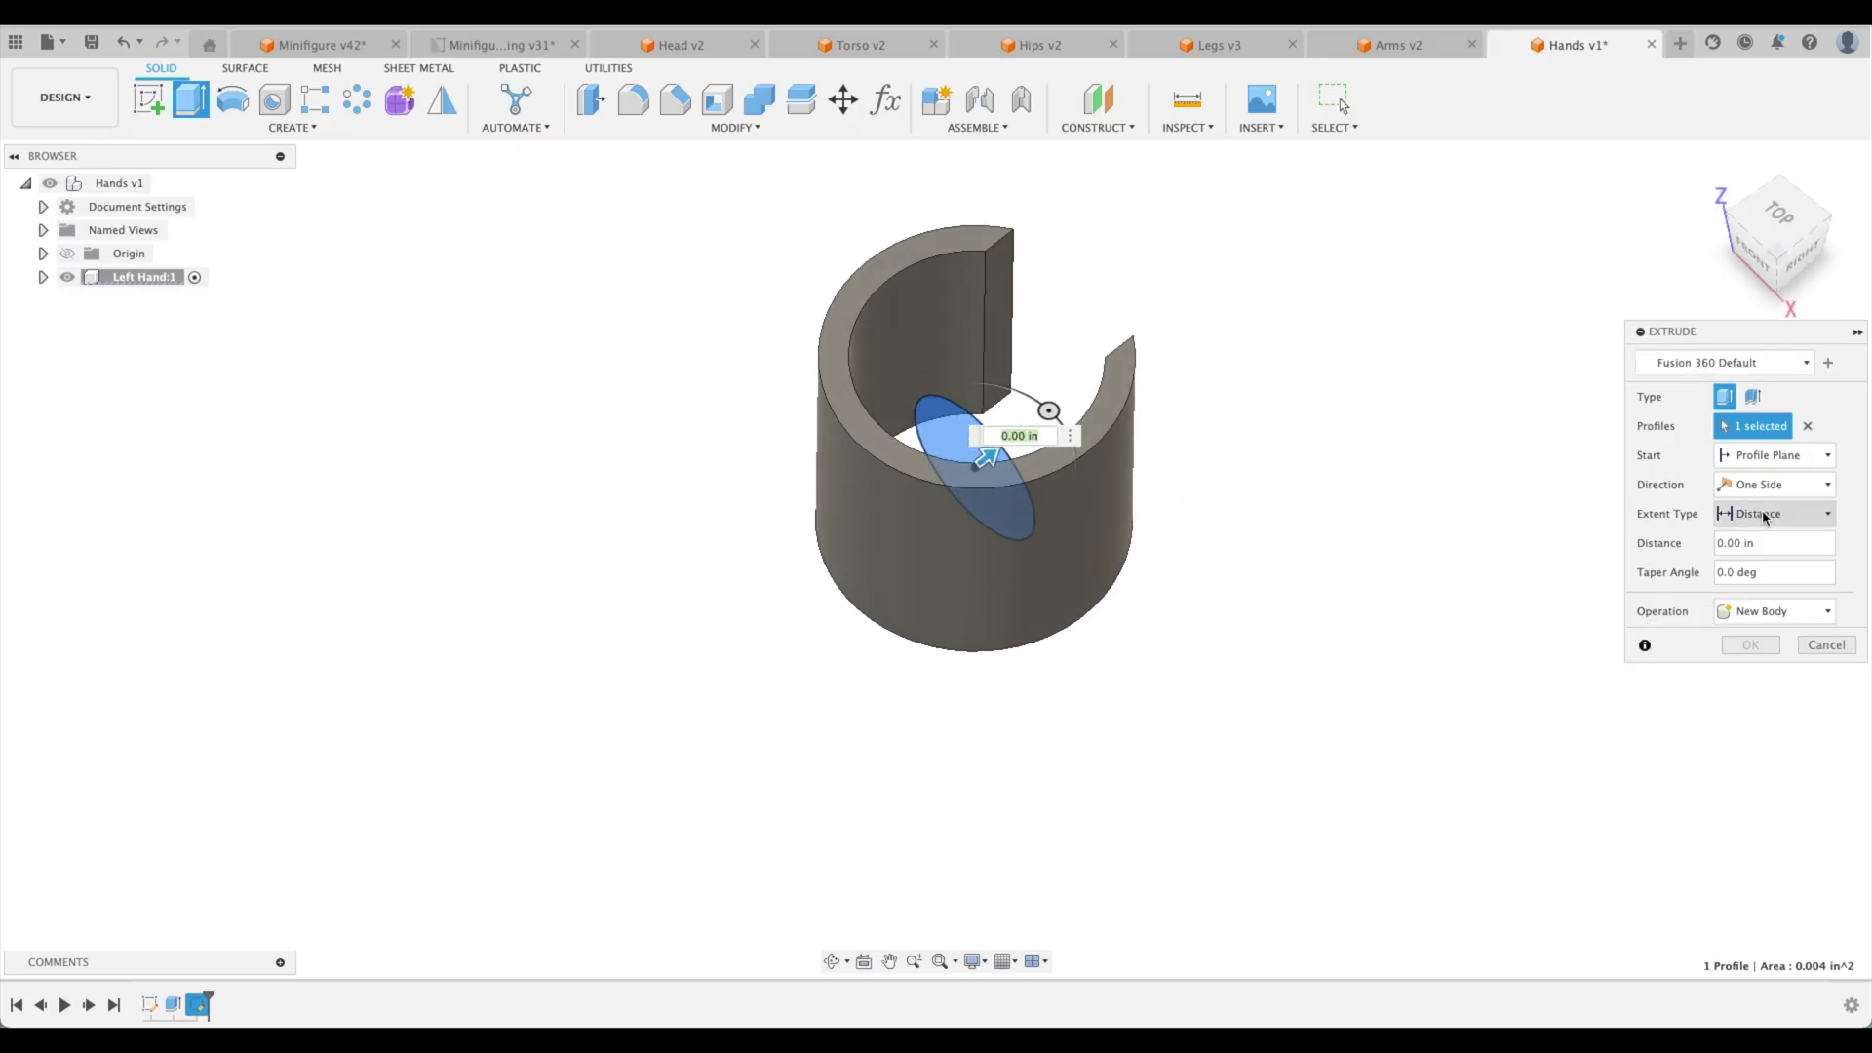
{"action": "left_click_drag", "start_coordinate": [987, 456], "coordinate": [673, 702]}
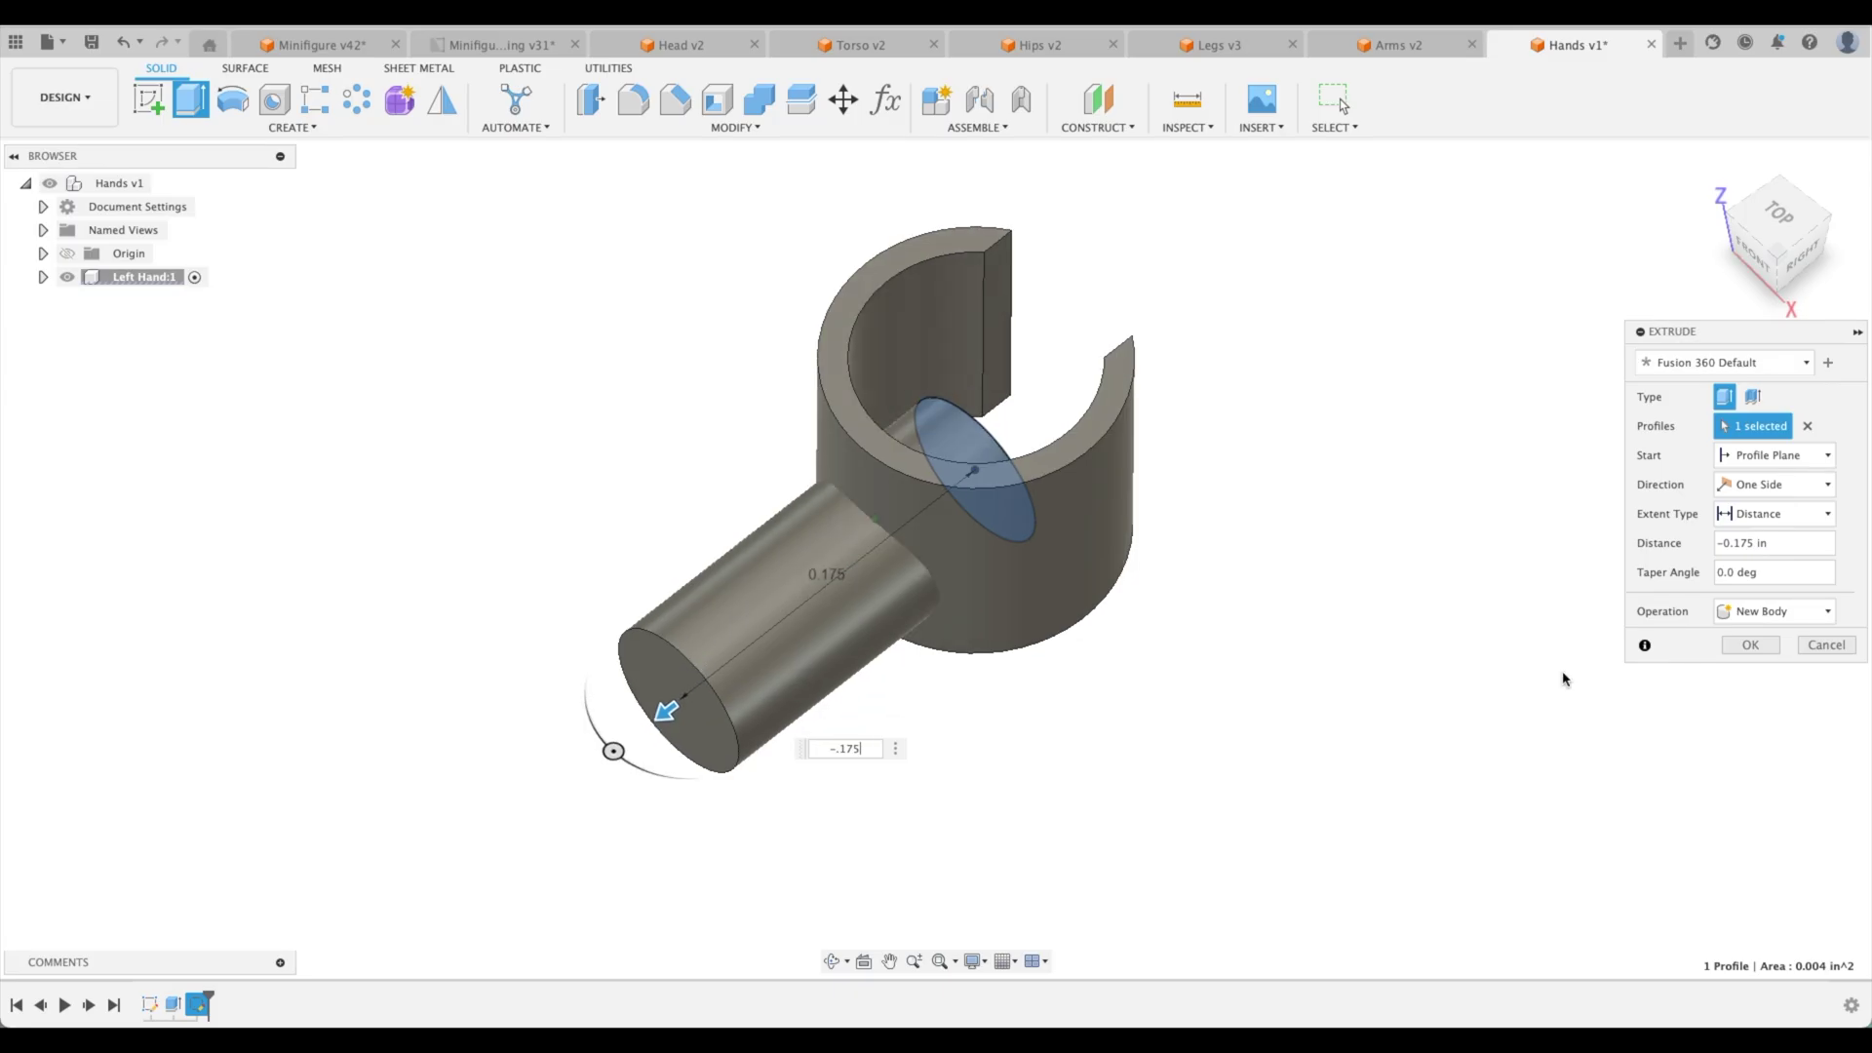
{"action": "left_click", "coordinate": [1750, 646]}
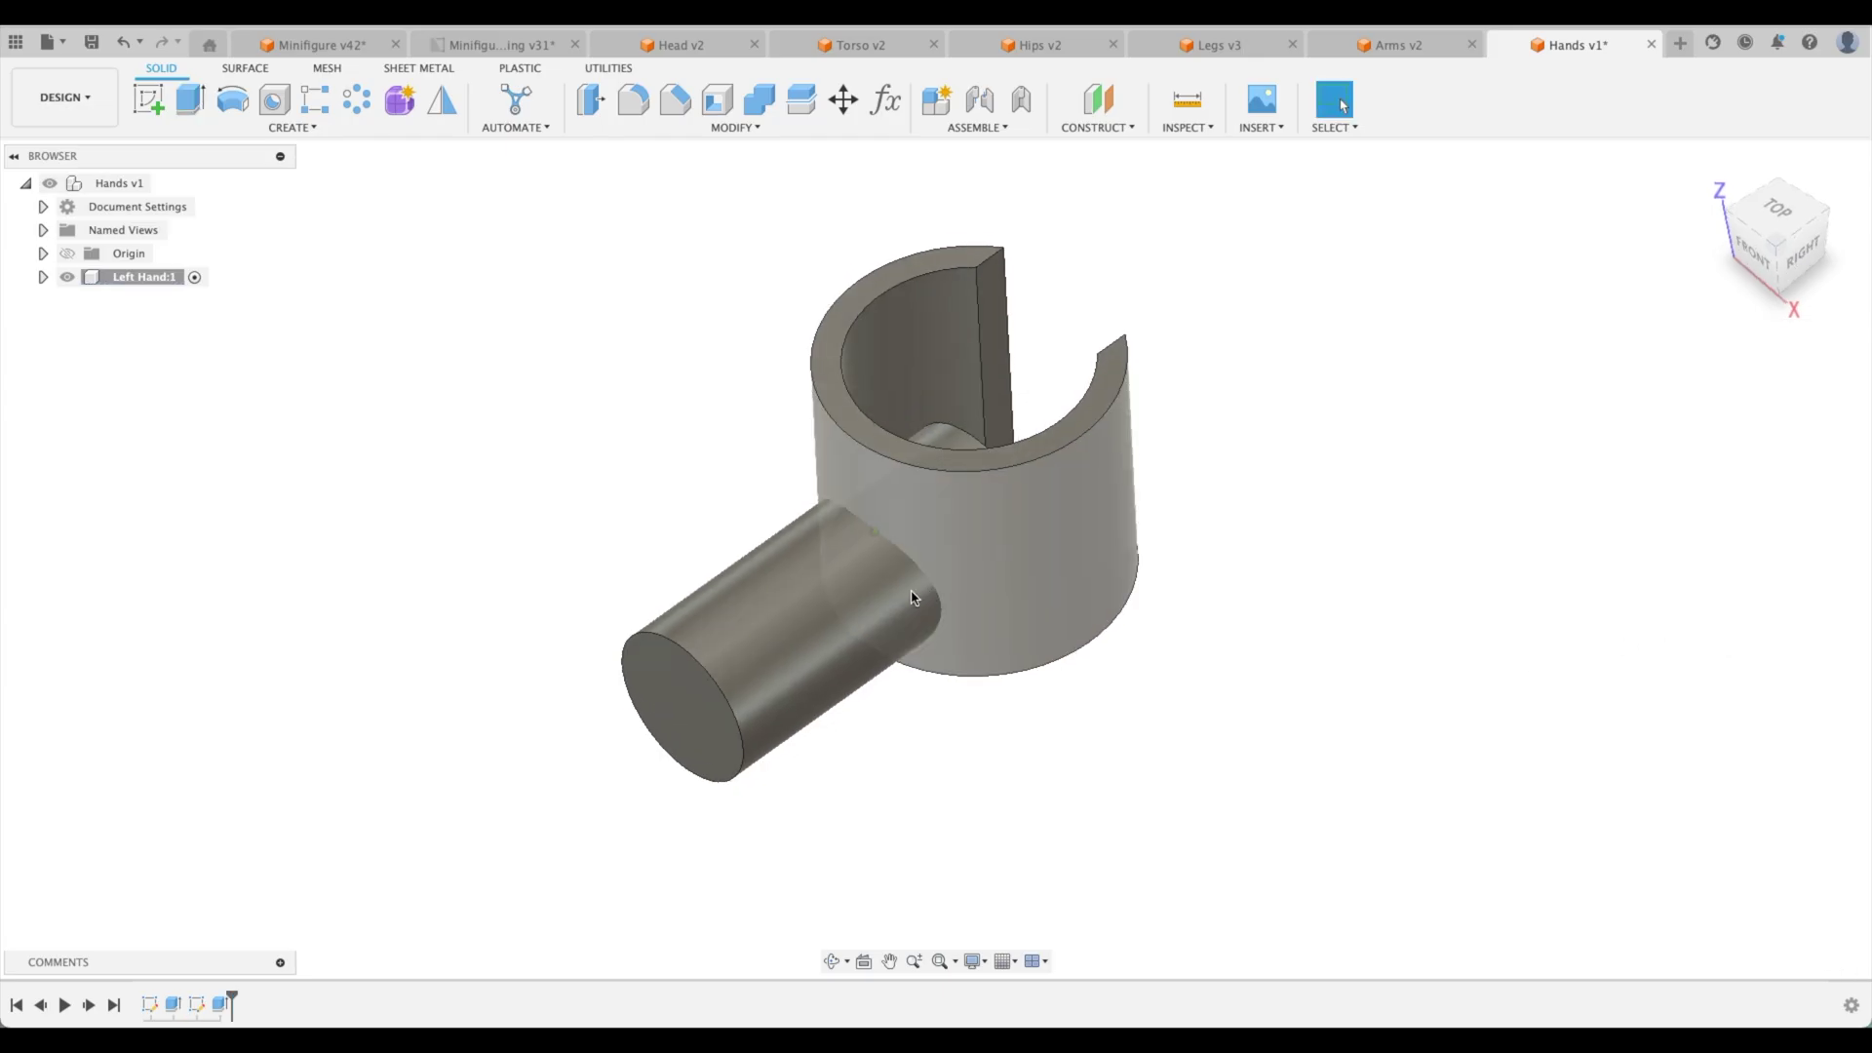
- Combine the wrist pin with the ring using the Join operation, with the ring as the target body
{"action": "left_click", "coordinate": [42, 277]}
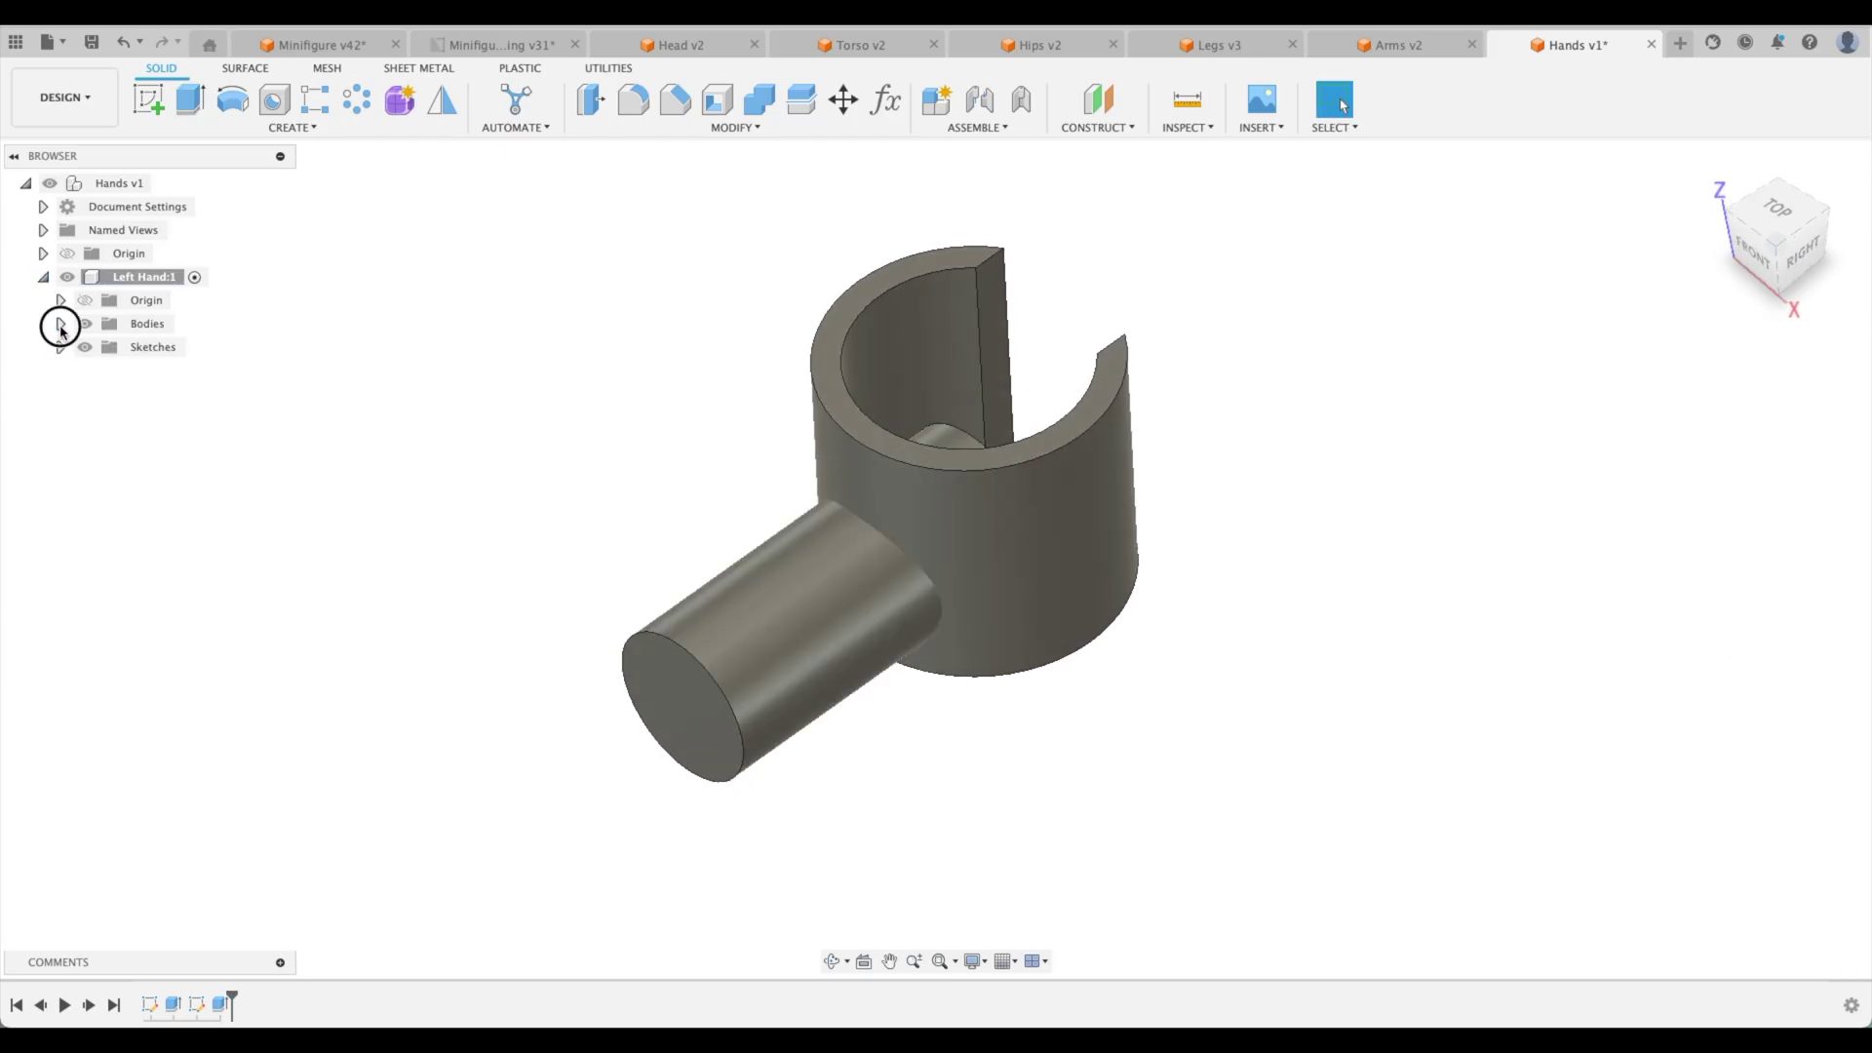
{"action": "left_click", "coordinate": [61, 326]}
{"action": "left_click", "coordinate": [170, 348]}
{"action": "left_click", "coordinate": [564, 325]}
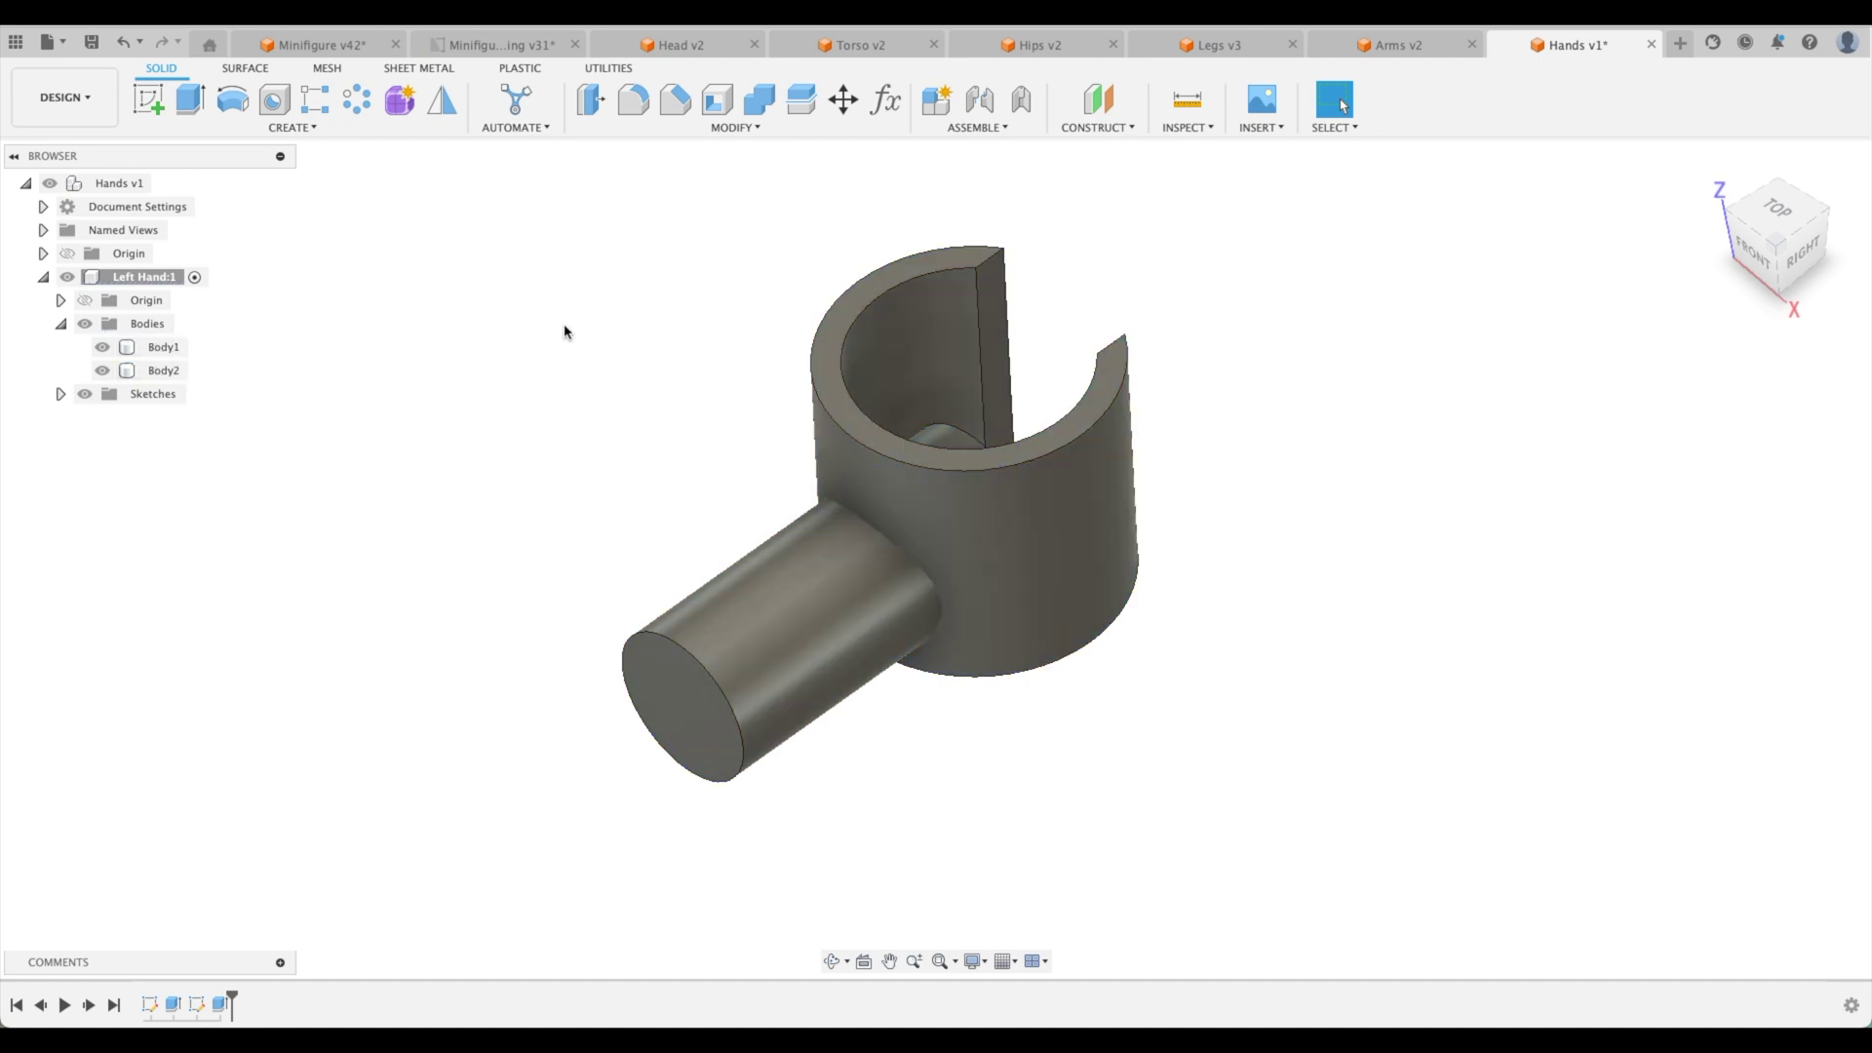
{"action": "left_click", "coordinate": [759, 98]}
{"action": "left_click", "coordinate": [865, 330]}
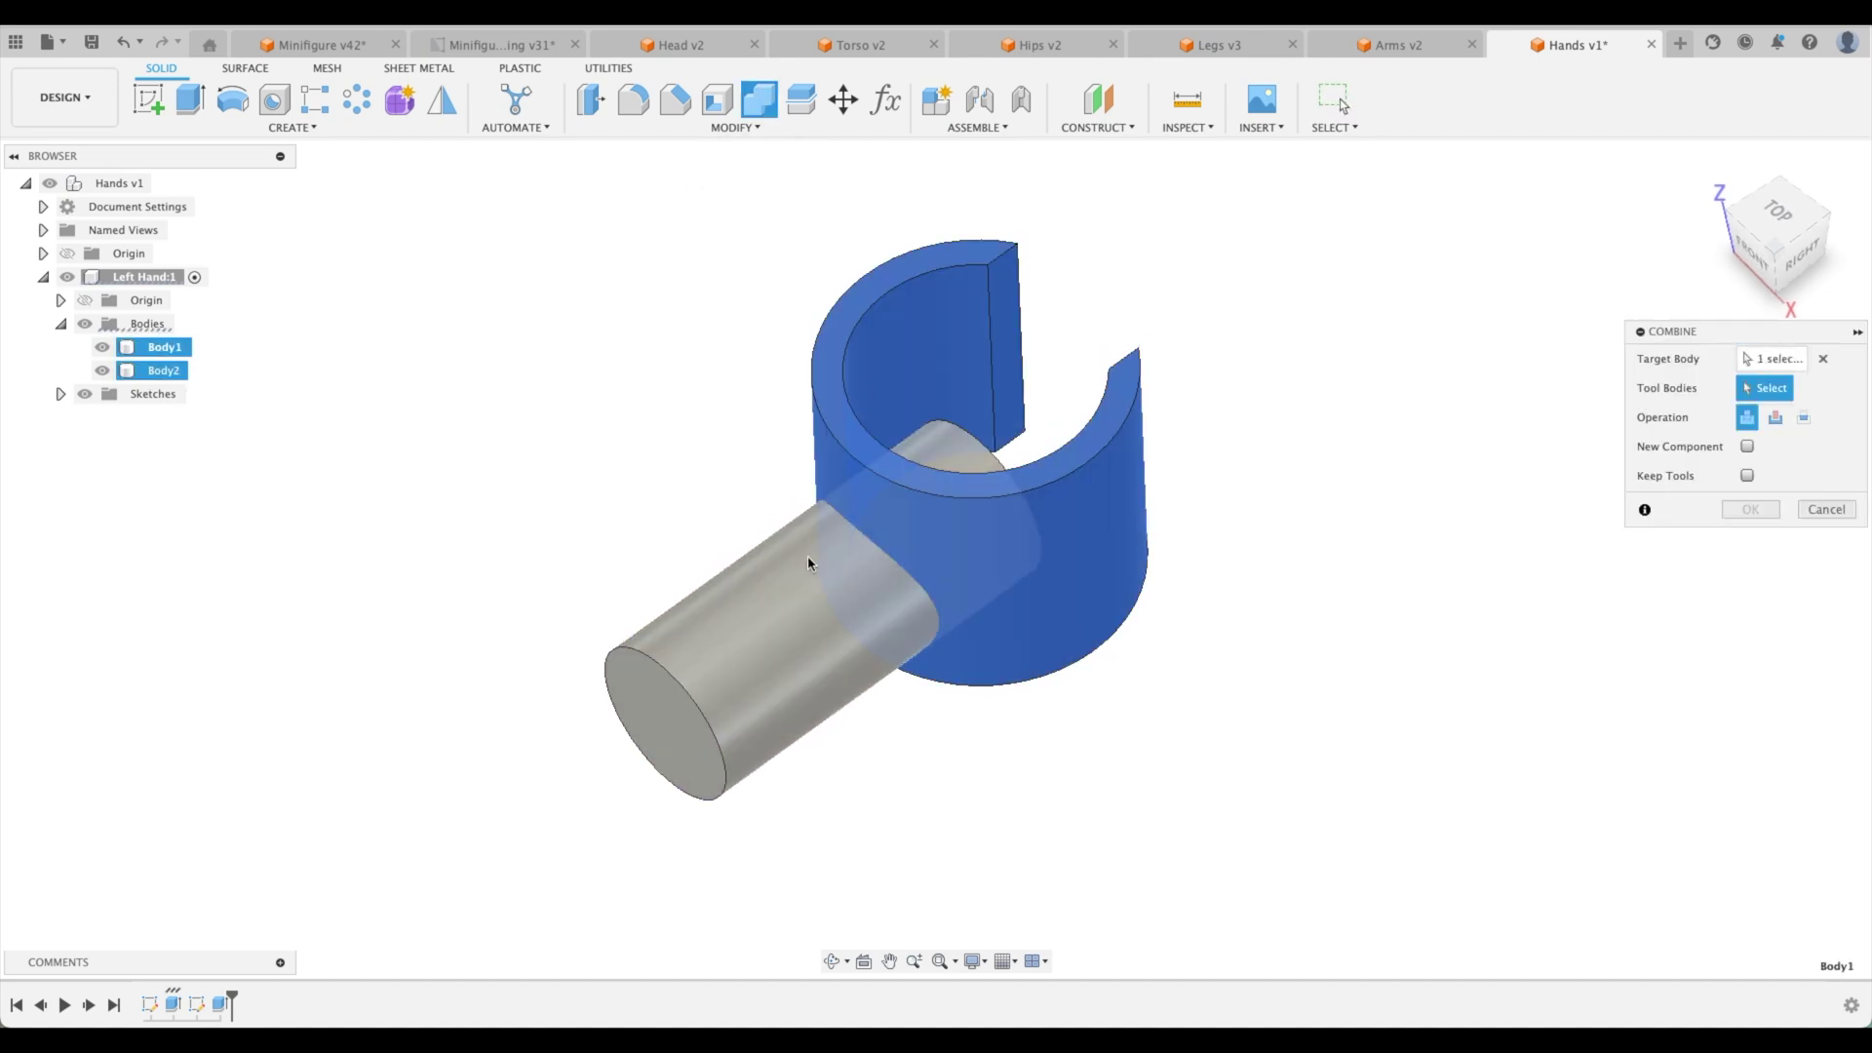
{"action": "left_click", "coordinate": [798, 583]}
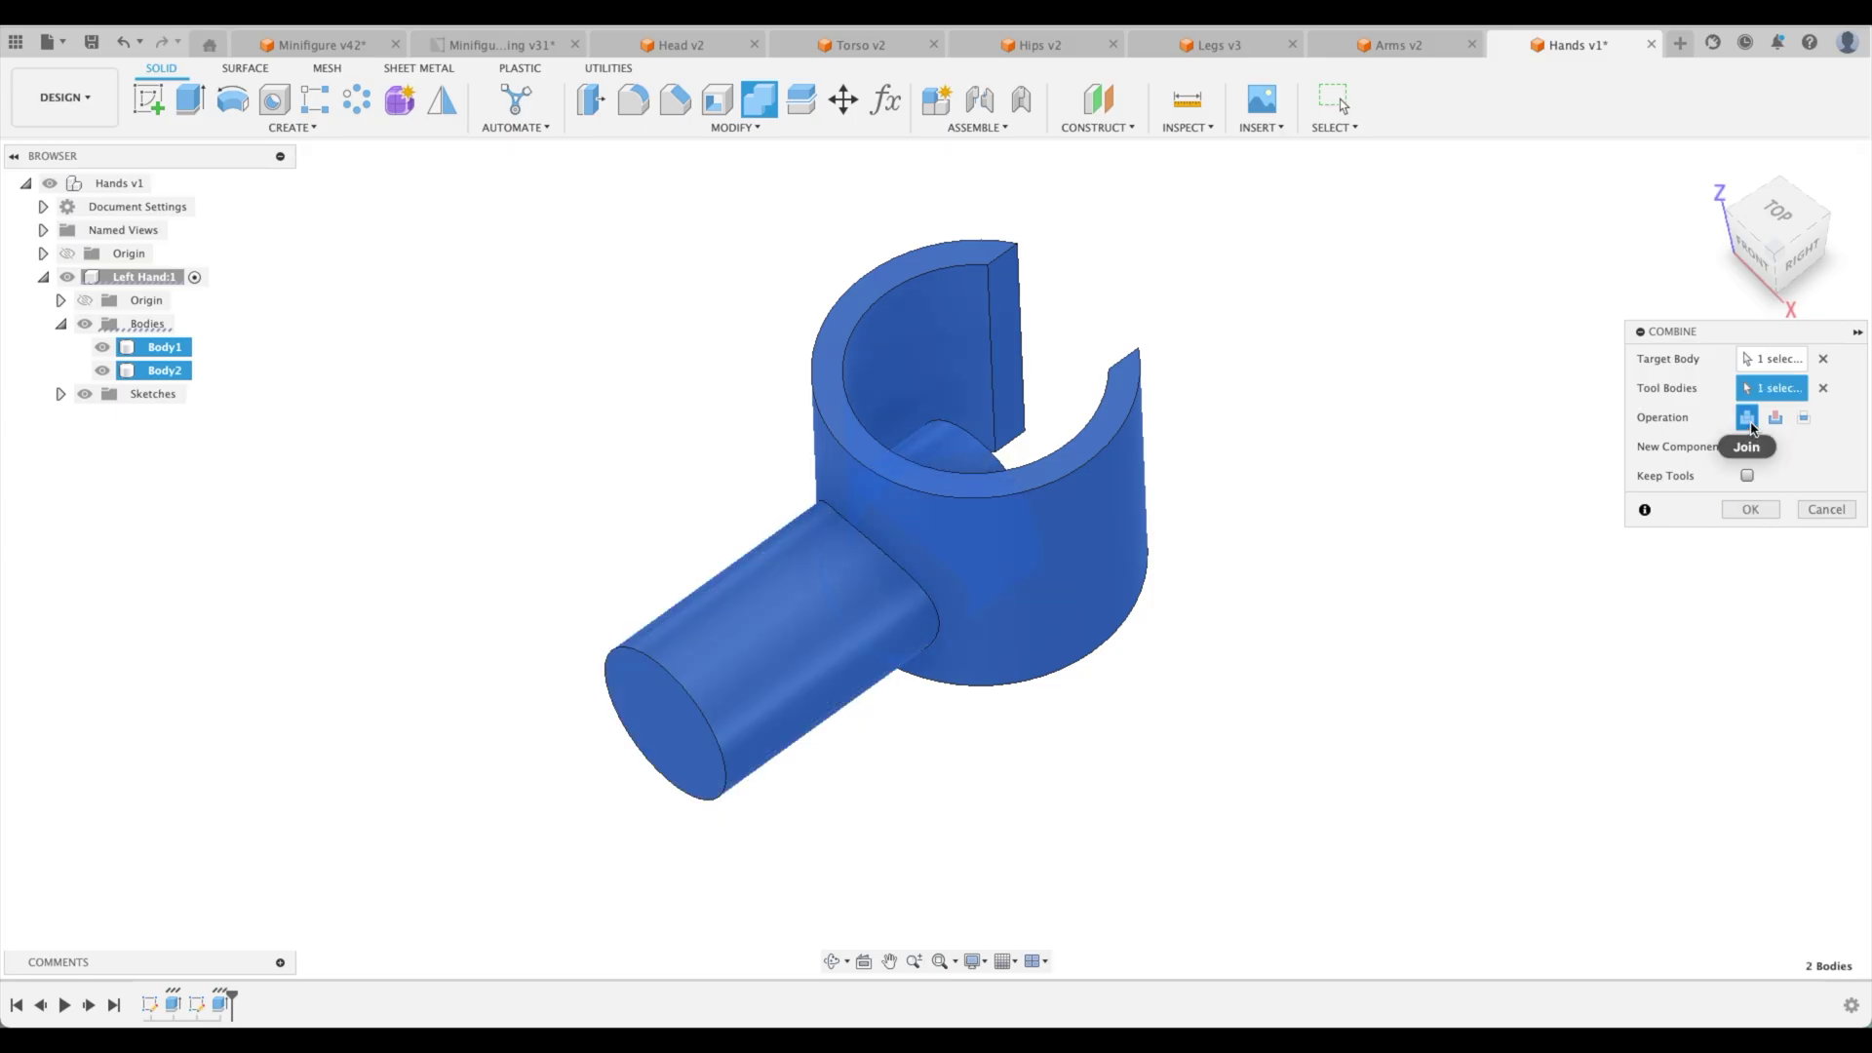
{"action": "left_click", "coordinate": [1751, 510]}
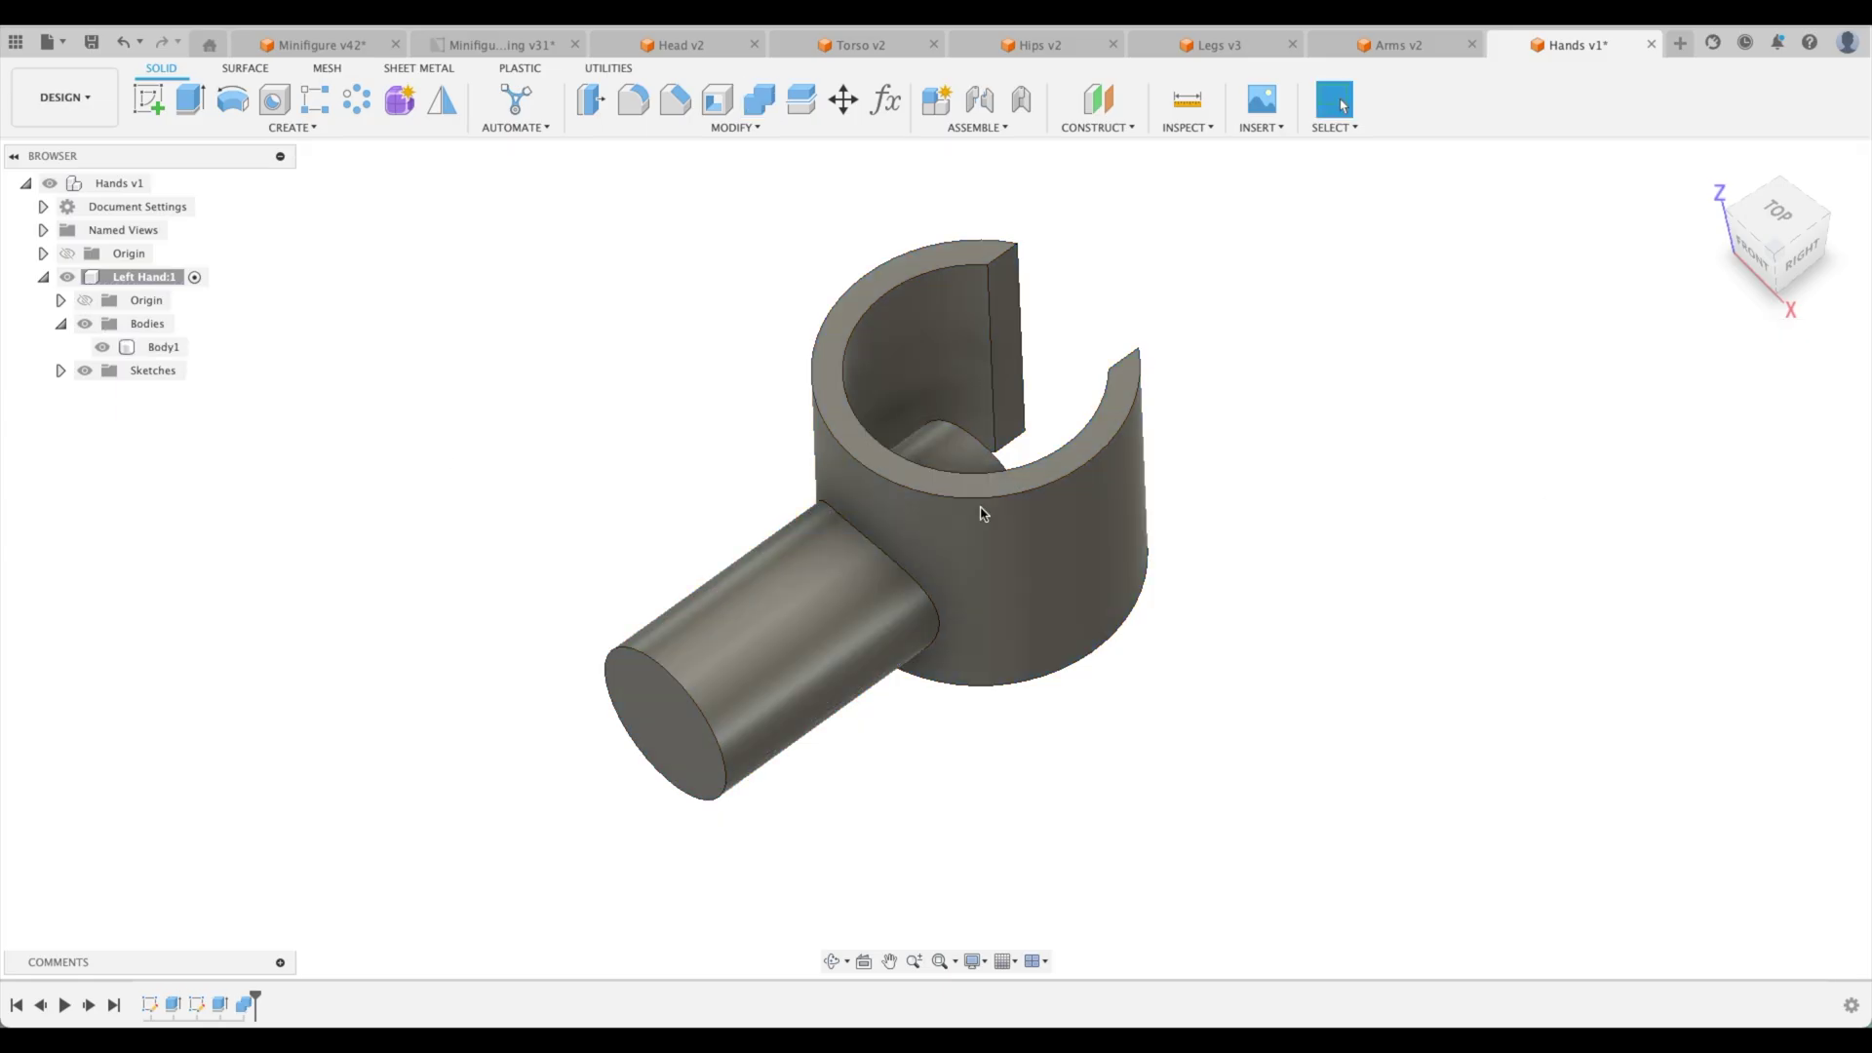
- Try to delete the flat end face of the pin inside the ring
{"action": "middle_click_drag", "start_coordinate": [572, 335], "coordinate": [857, 614], "text": "shift"}
{"action": "left_click", "coordinate": [859, 618]}
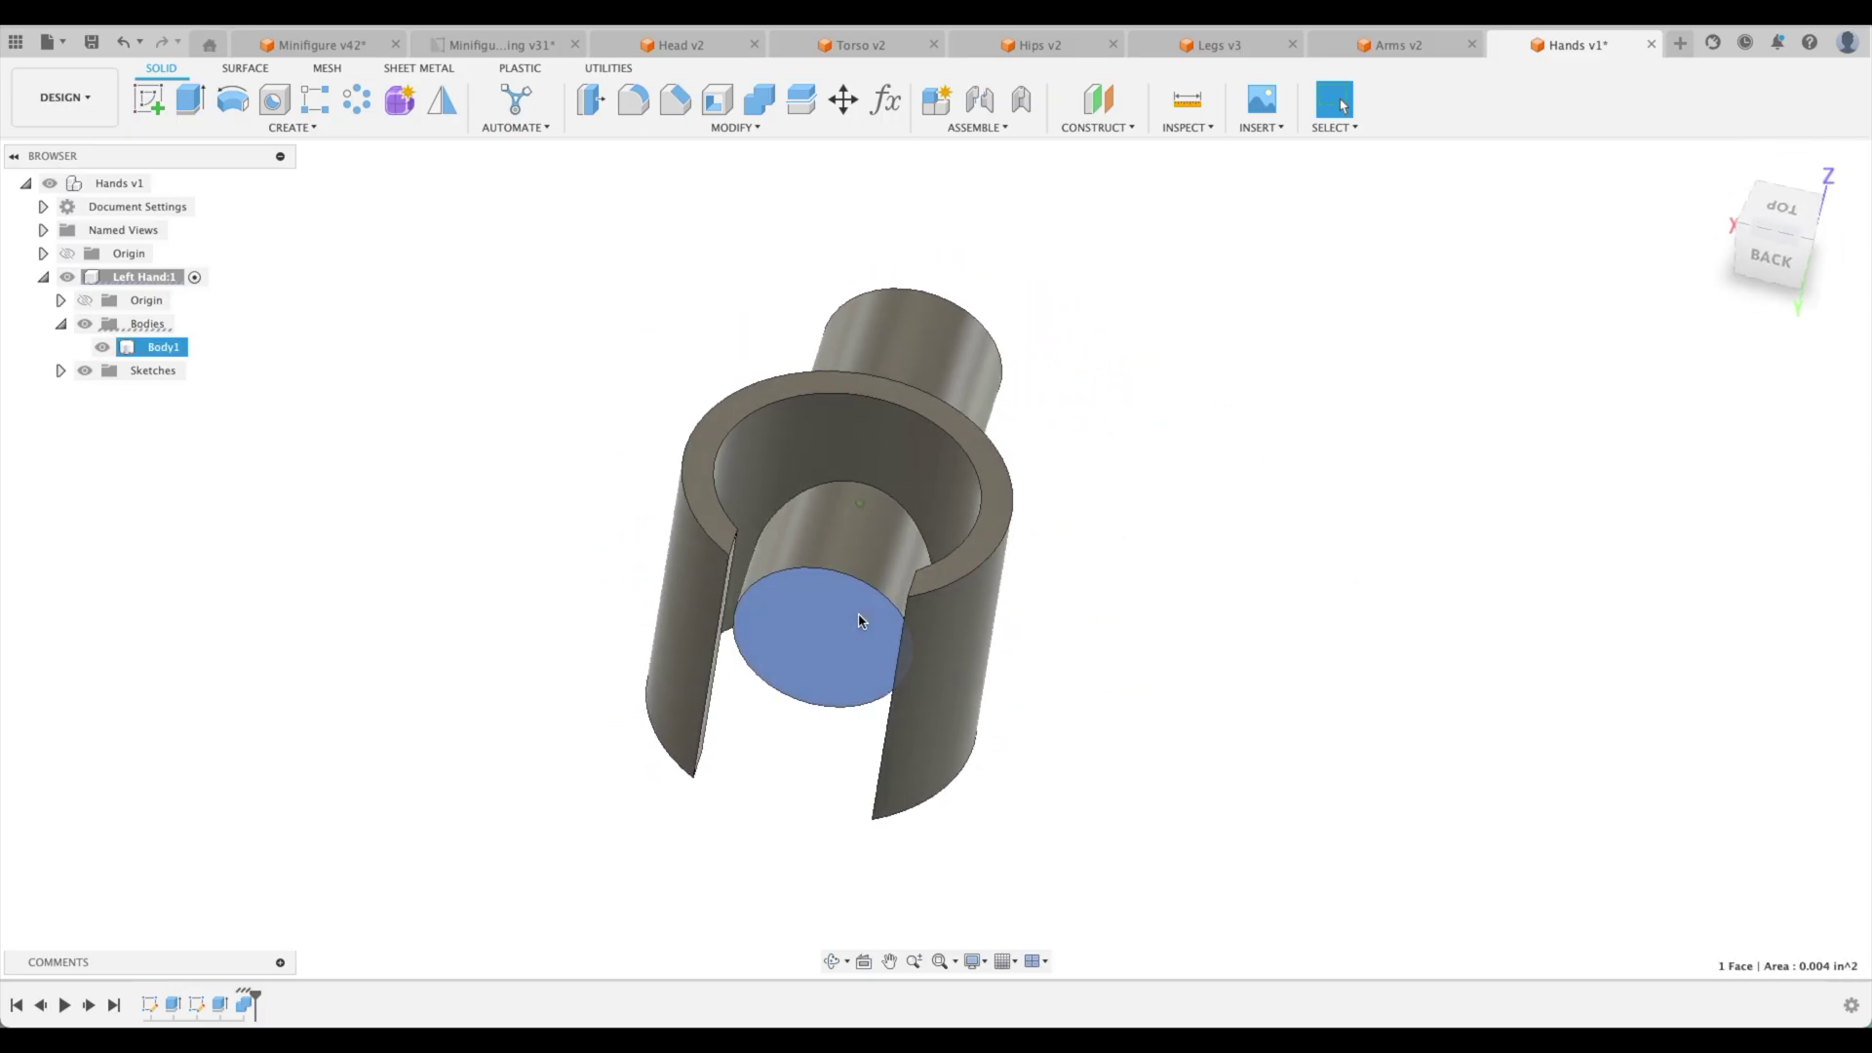
{"action": "key", "text": "Delete"}
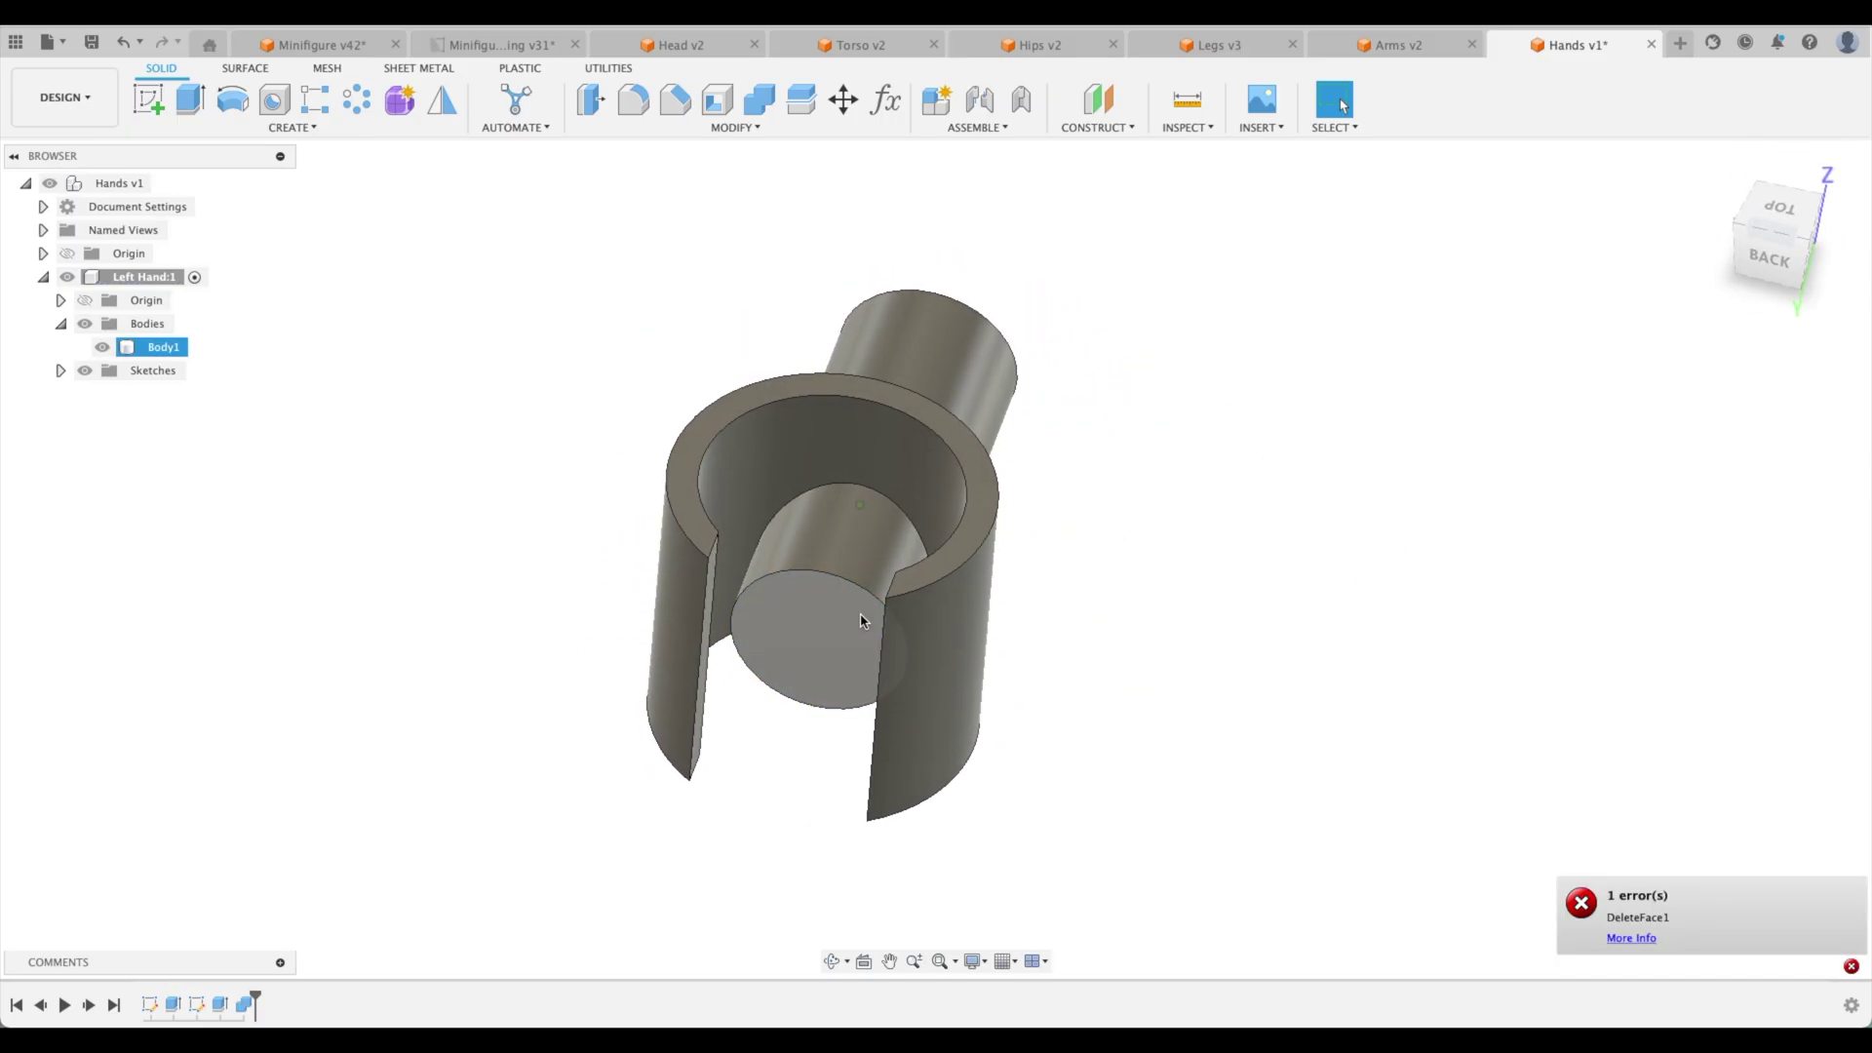
- Delete the curved face of the pin stub protruding inside the ring, and save the design with the description User Saved
{"action": "middle_click_drag", "start_coordinate": [858, 620], "coordinate": [1337, 547], "text": "shift"}
{"action": "left_click", "coordinate": [866, 557]}
{"action": "key", "text": "Delete"}
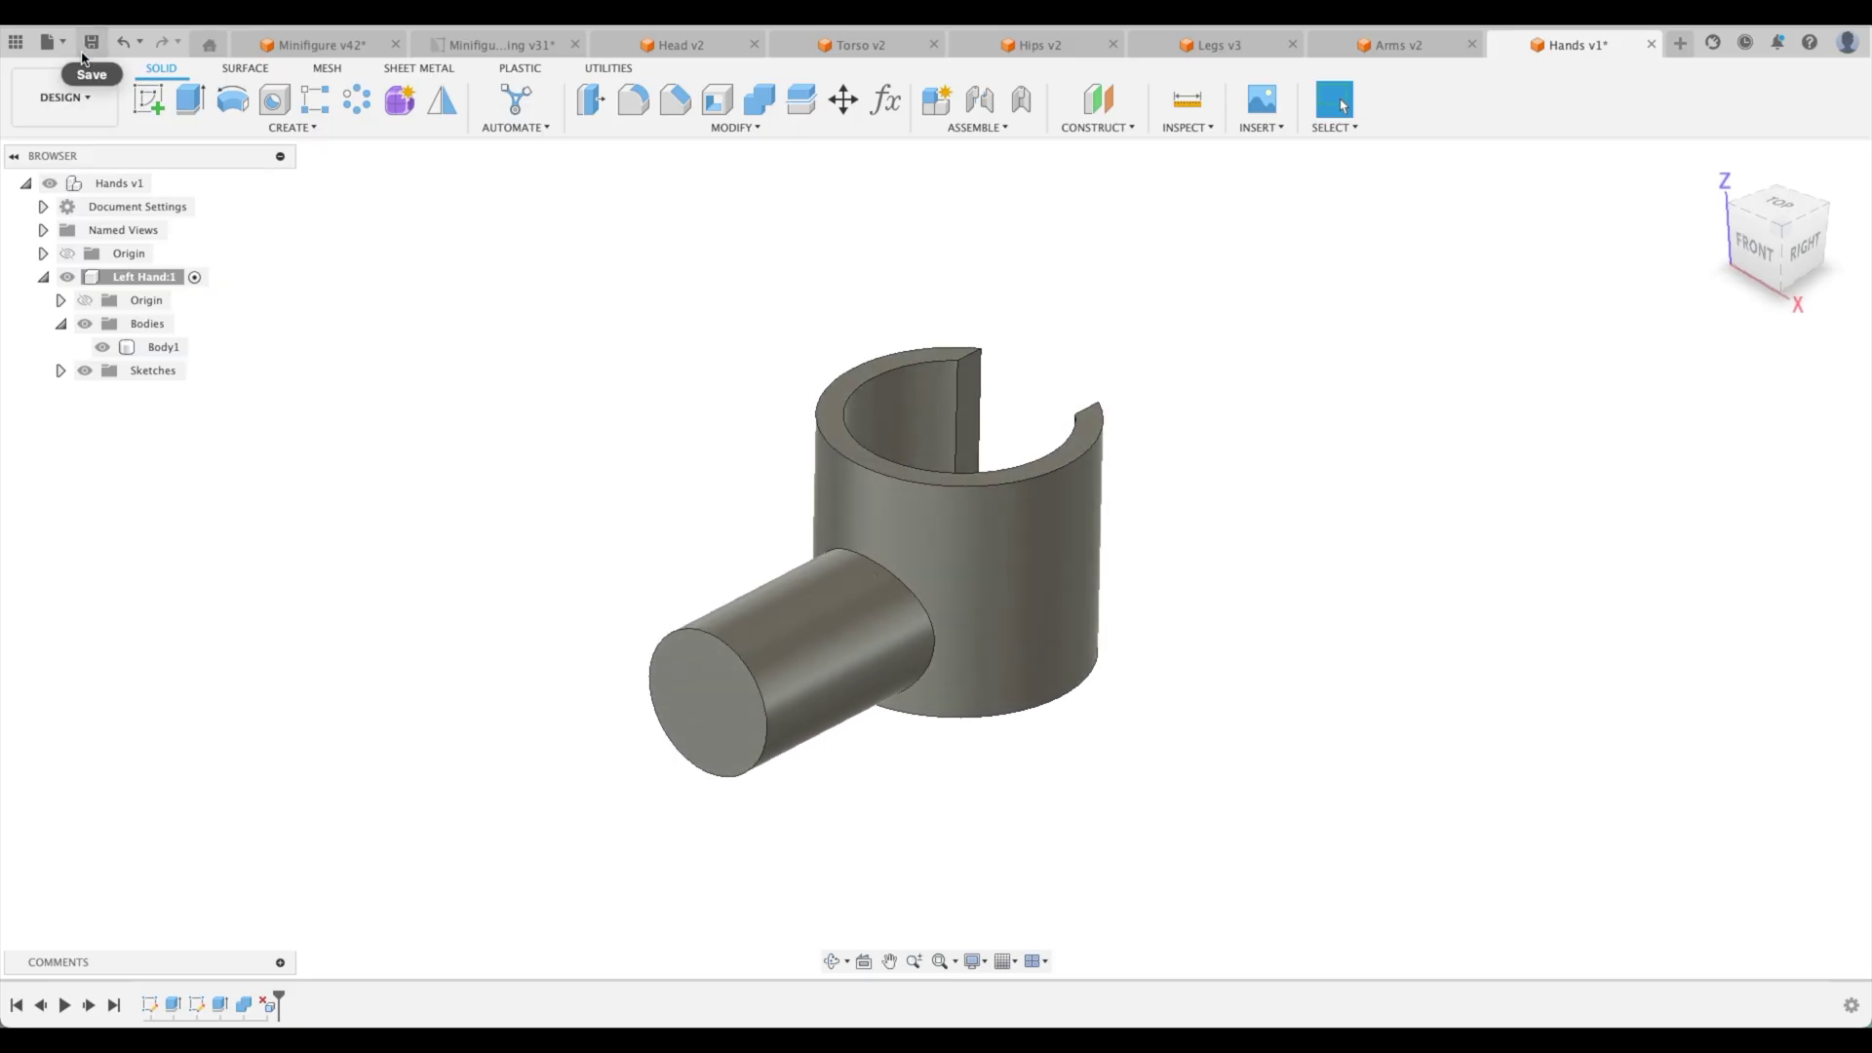
{"action": "key", "text": "super+s"}
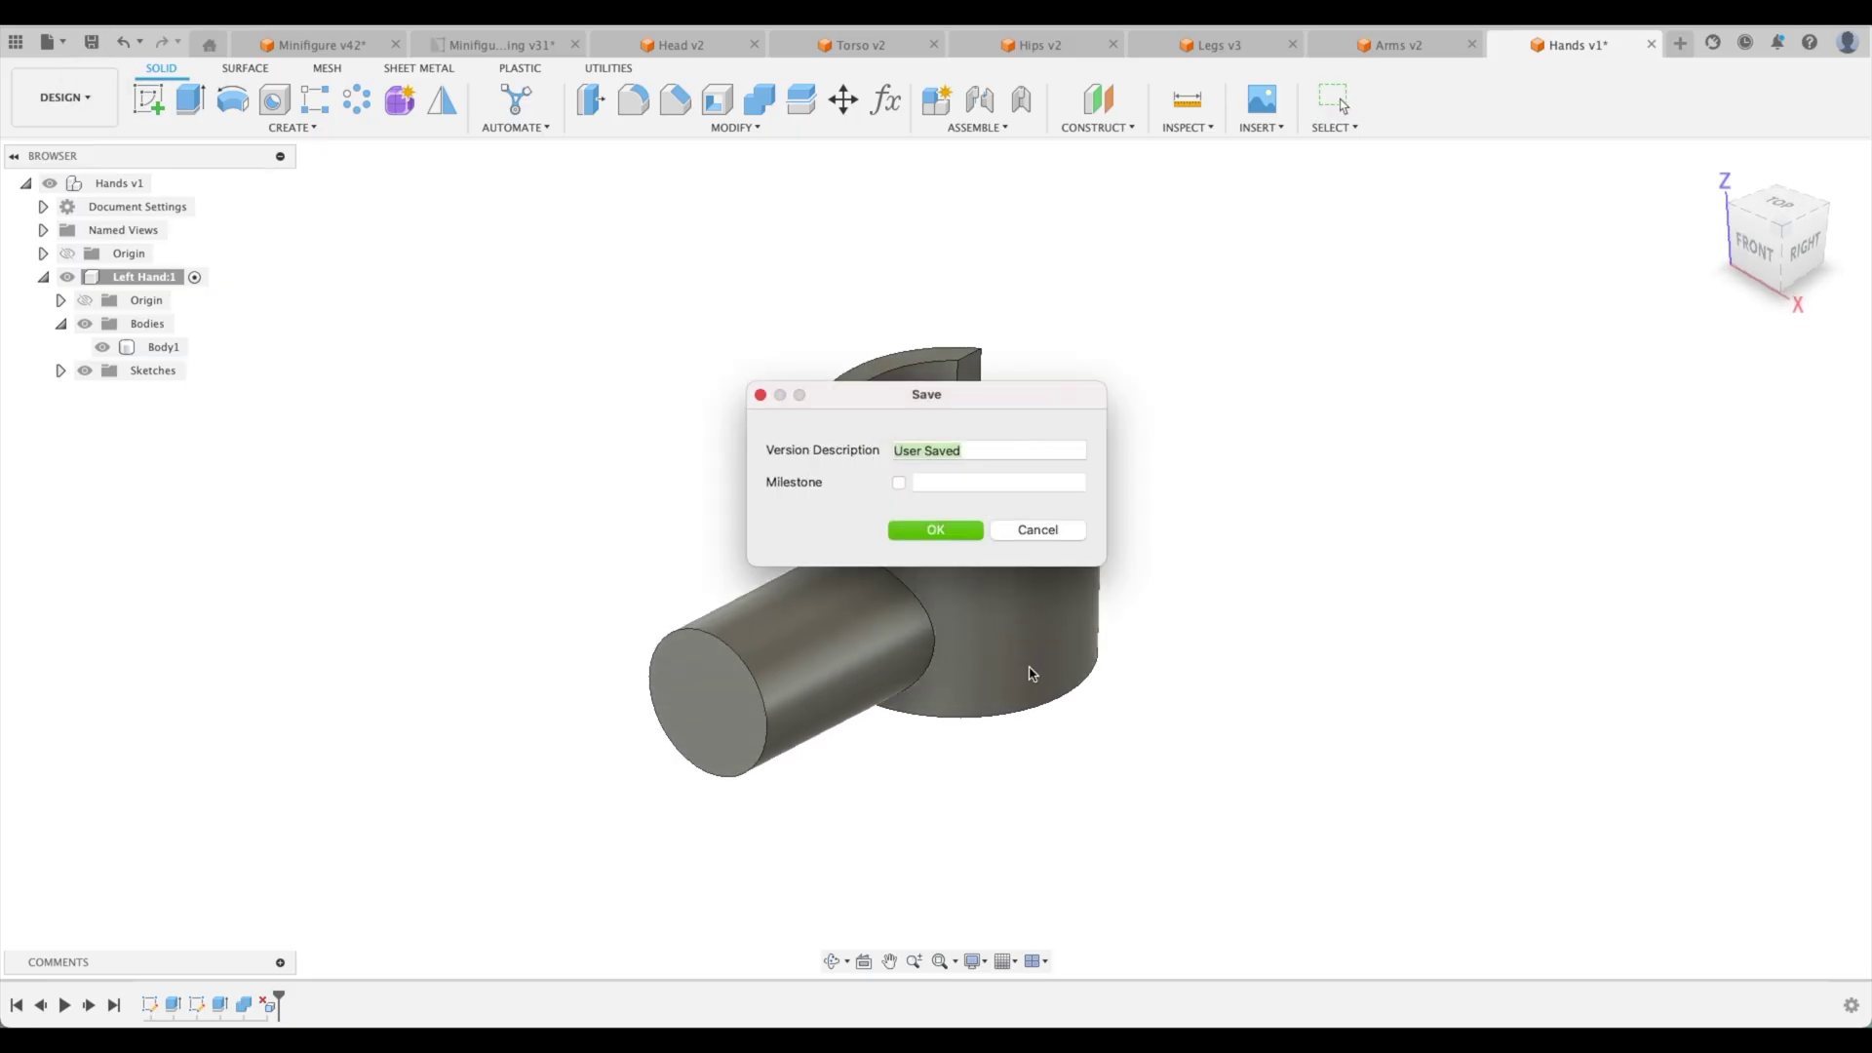
{"action": "left_click", "coordinate": [959, 532]}
- Examine the hand drawing's isometric and dimensioned views for the edge rounding and the mirrored-hands note, and return to the Hands design
{"action": "left_click", "coordinate": [506, 49]}
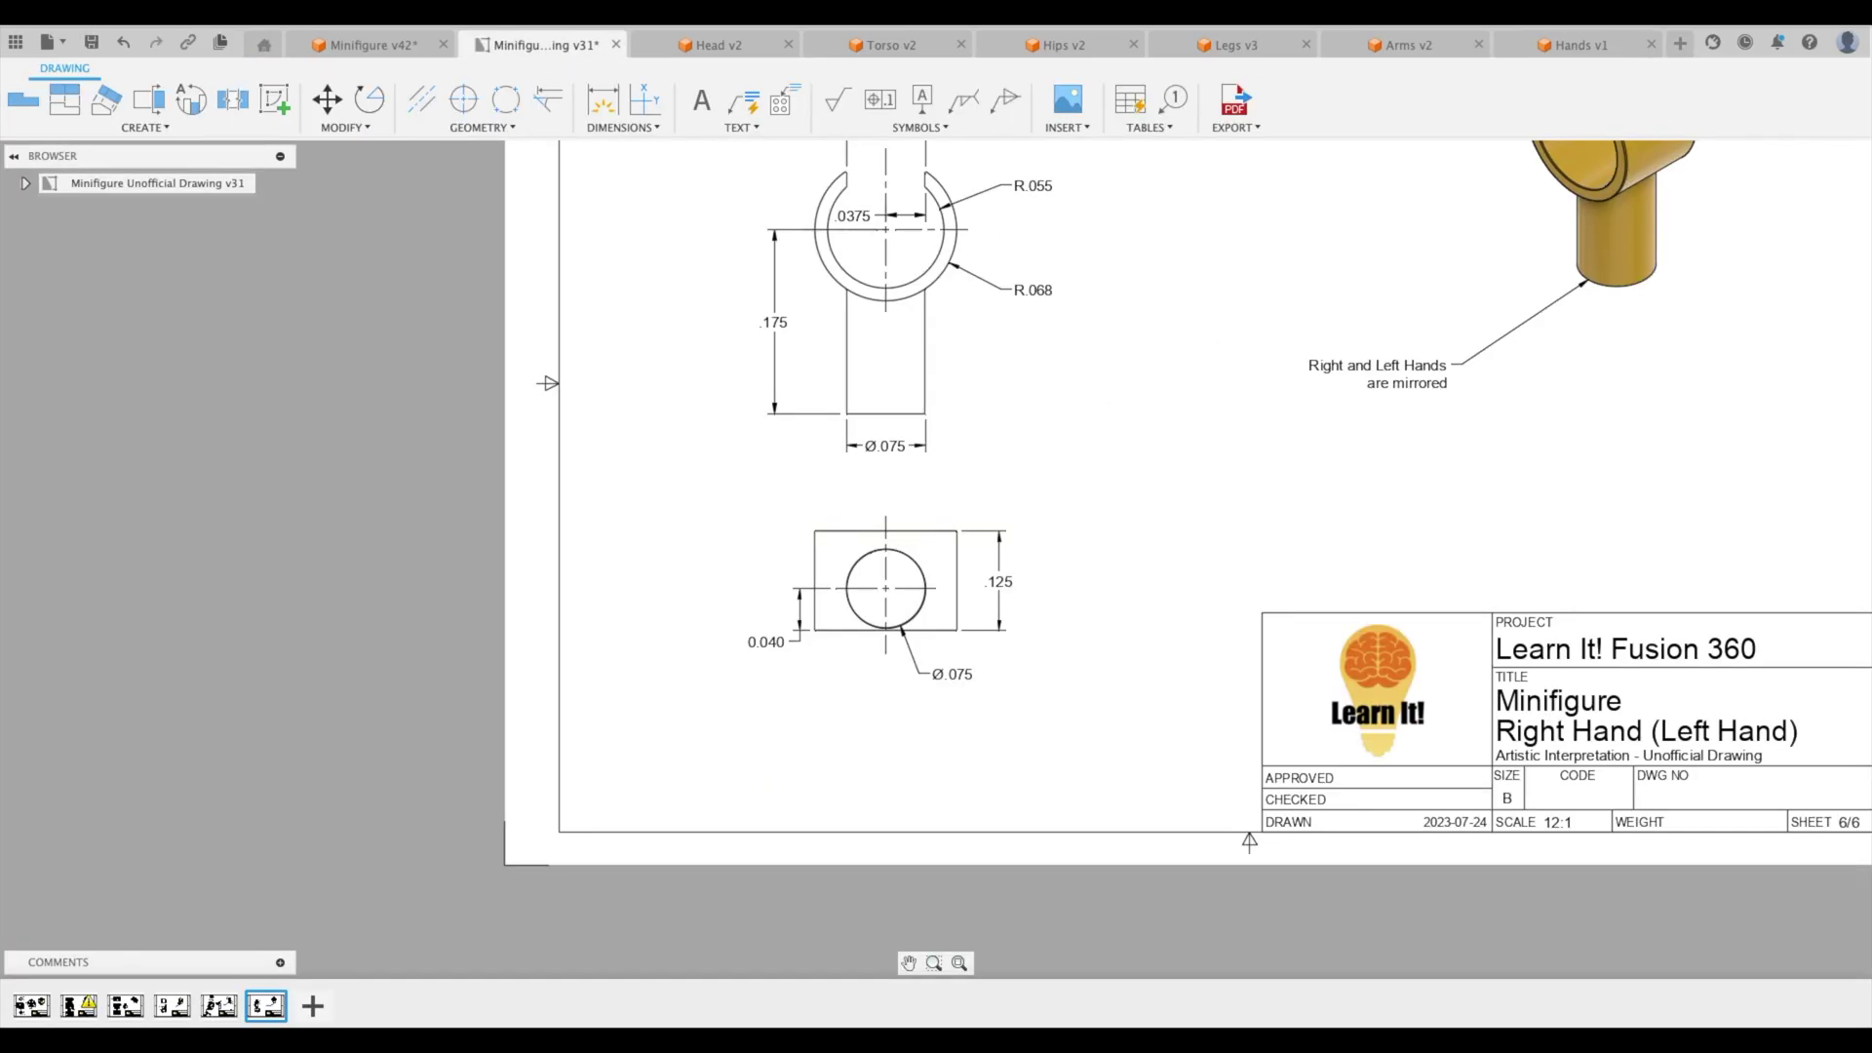
{"action": "middle_click_drag", "start_coordinate": [1128, 387], "coordinate": [1042, 468]}
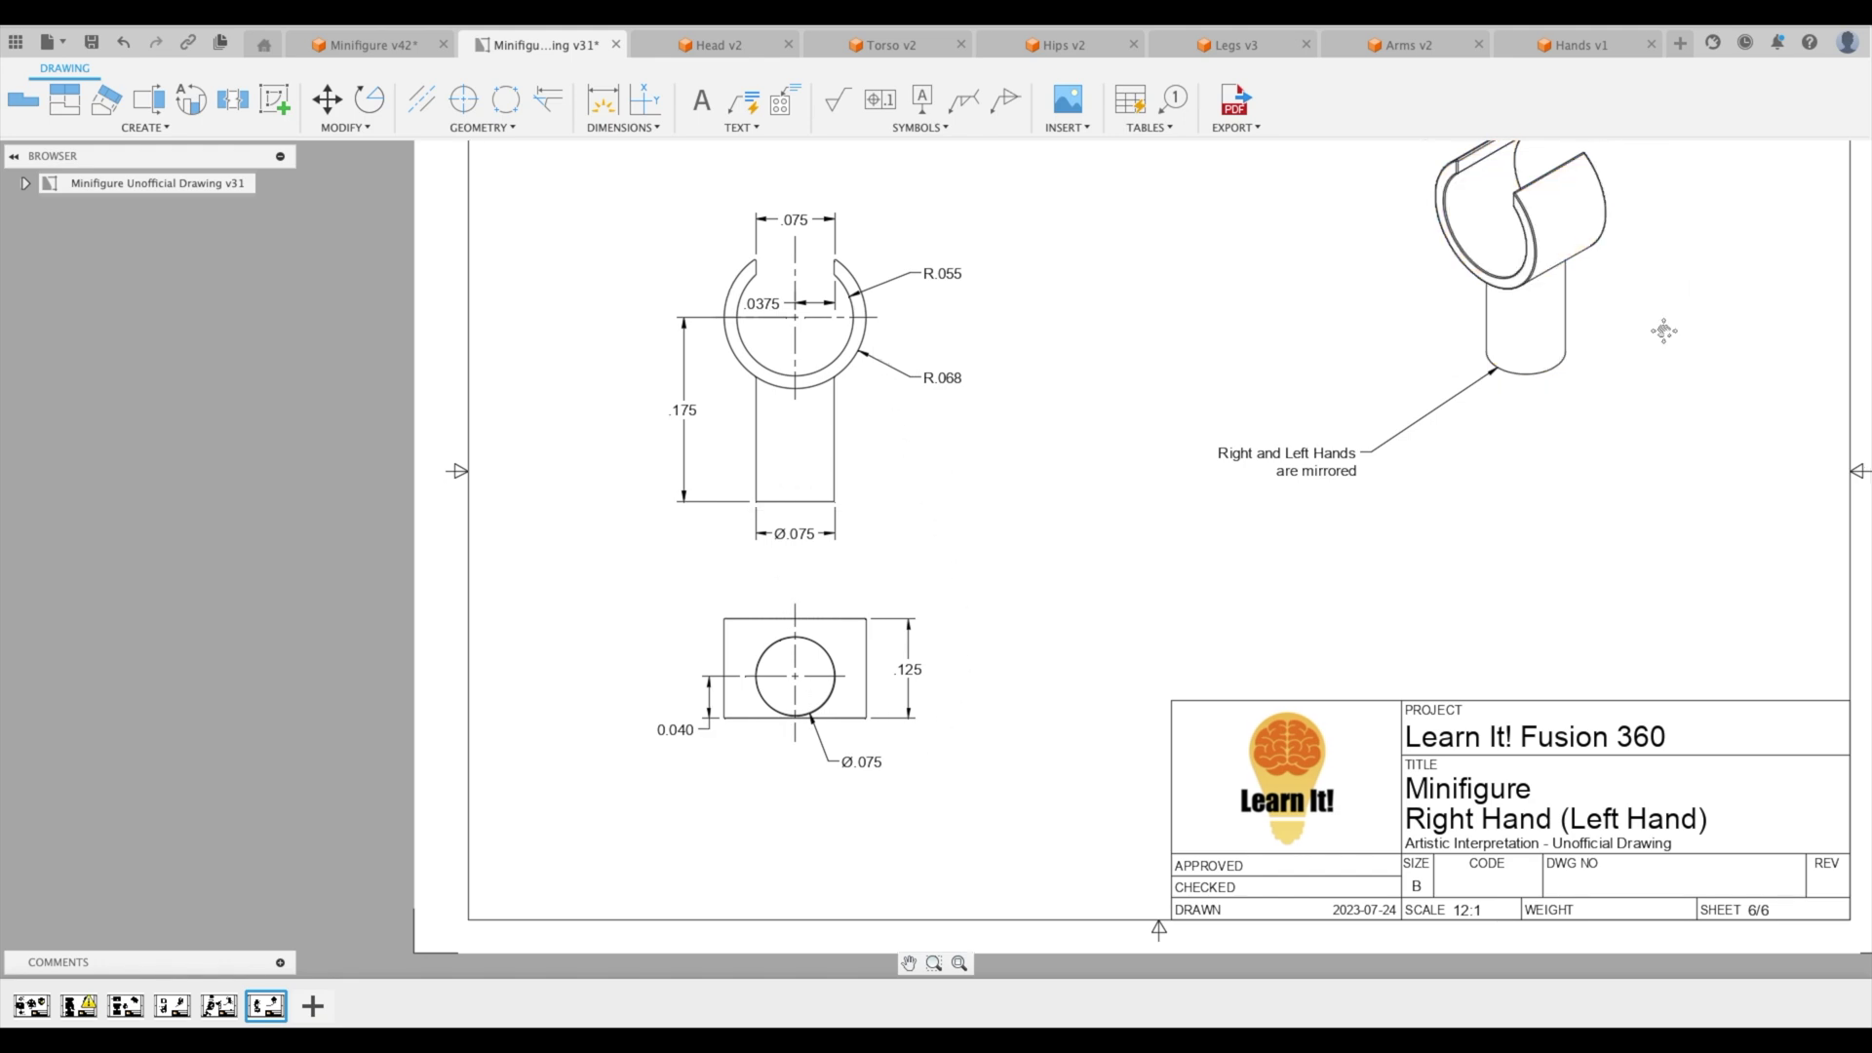
{"action": "middle_click_drag", "start_coordinate": [1665, 330], "coordinate": [1488, 431]}
{"action": "scroll", "coordinate": [1441, 439], "scroll_direction": "up", "scroll_amount": 5}
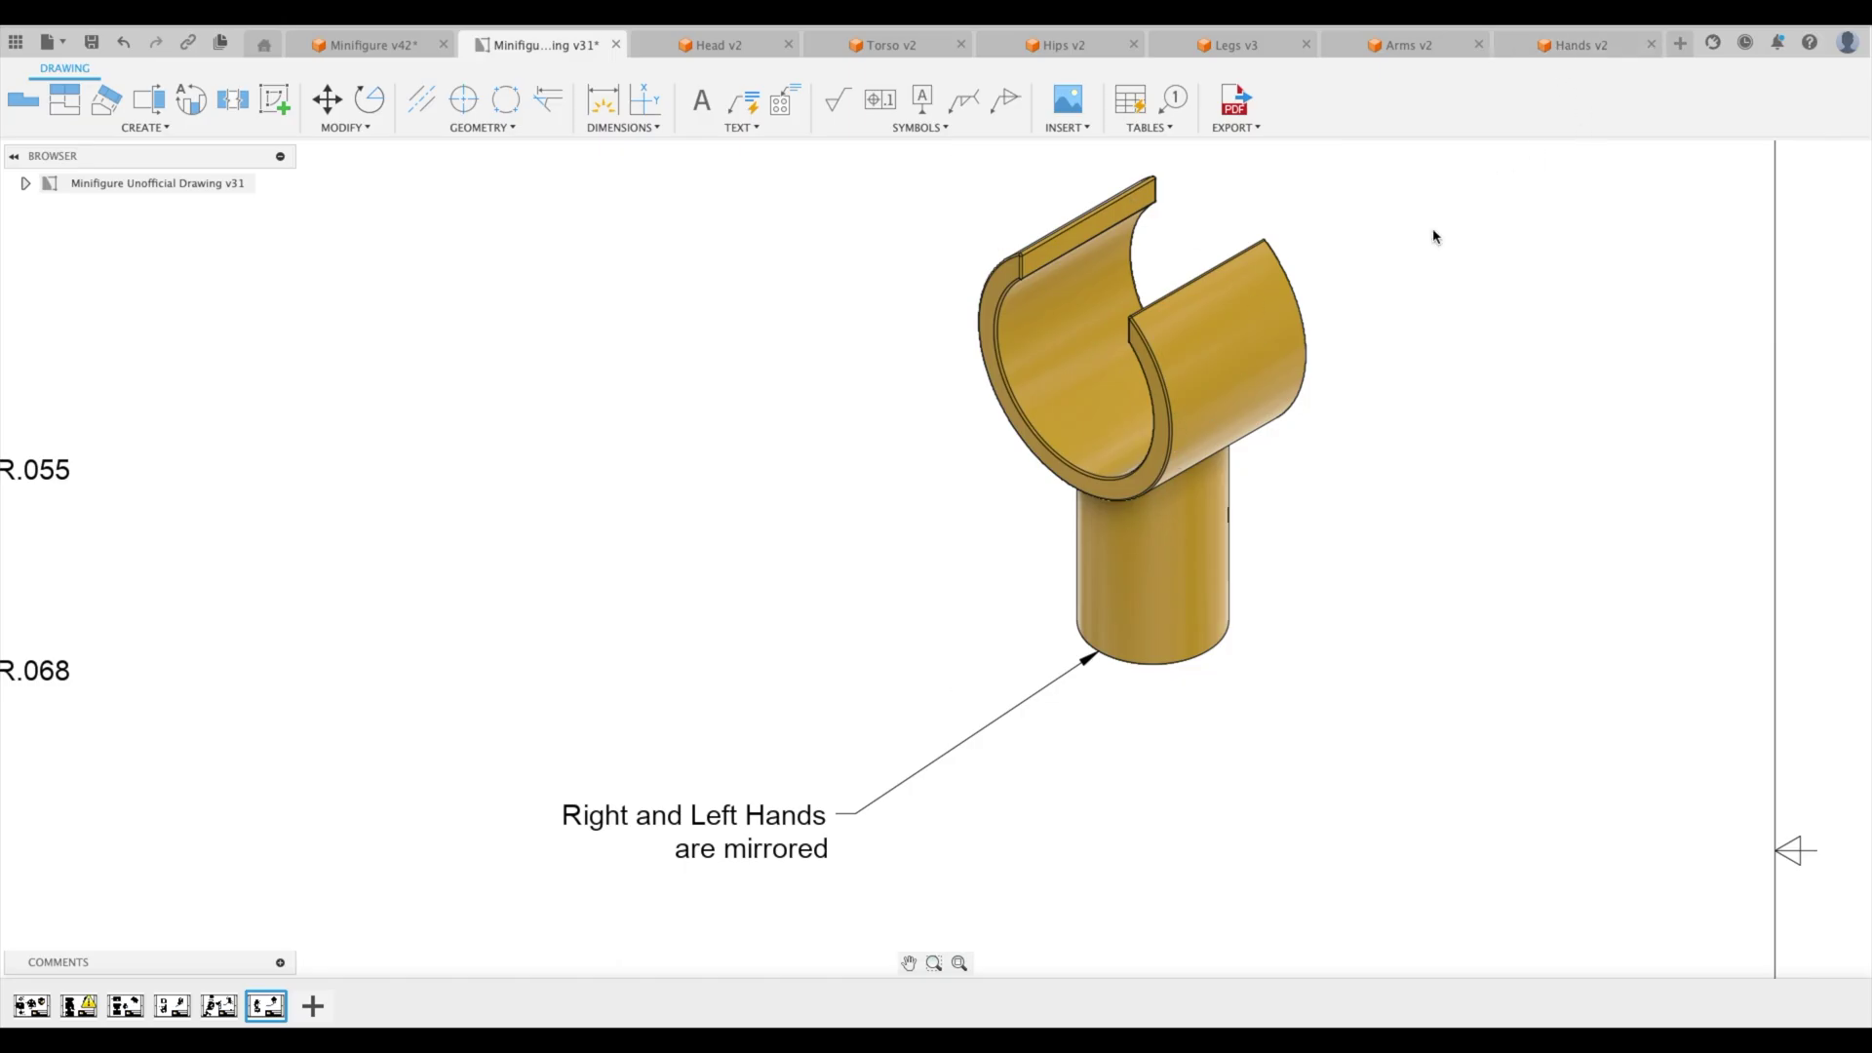
{"action": "scroll", "coordinate": [1432, 234], "scroll_direction": "down", "scroll_amount": 3}
{"action": "middle_click_drag", "start_coordinate": [854, 403], "coordinate": [1036, 364]}
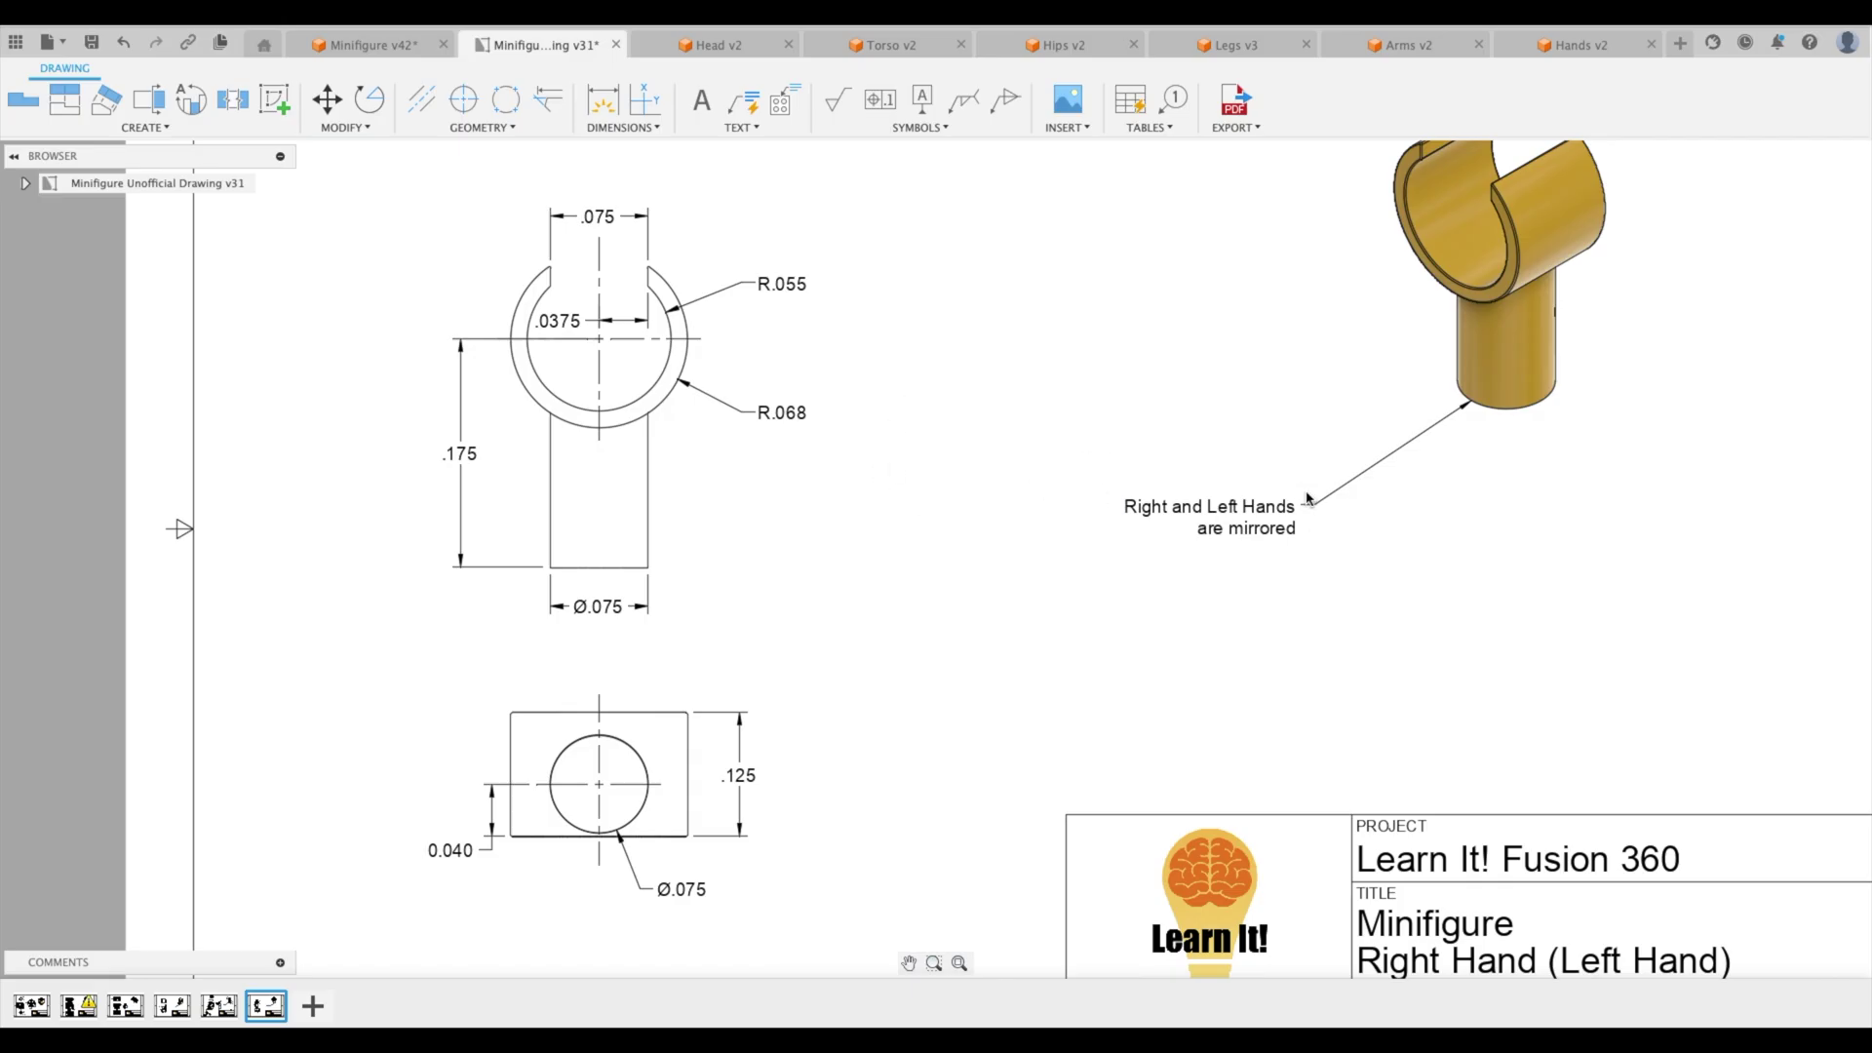
{"action": "left_click", "coordinate": [1574, 45]}
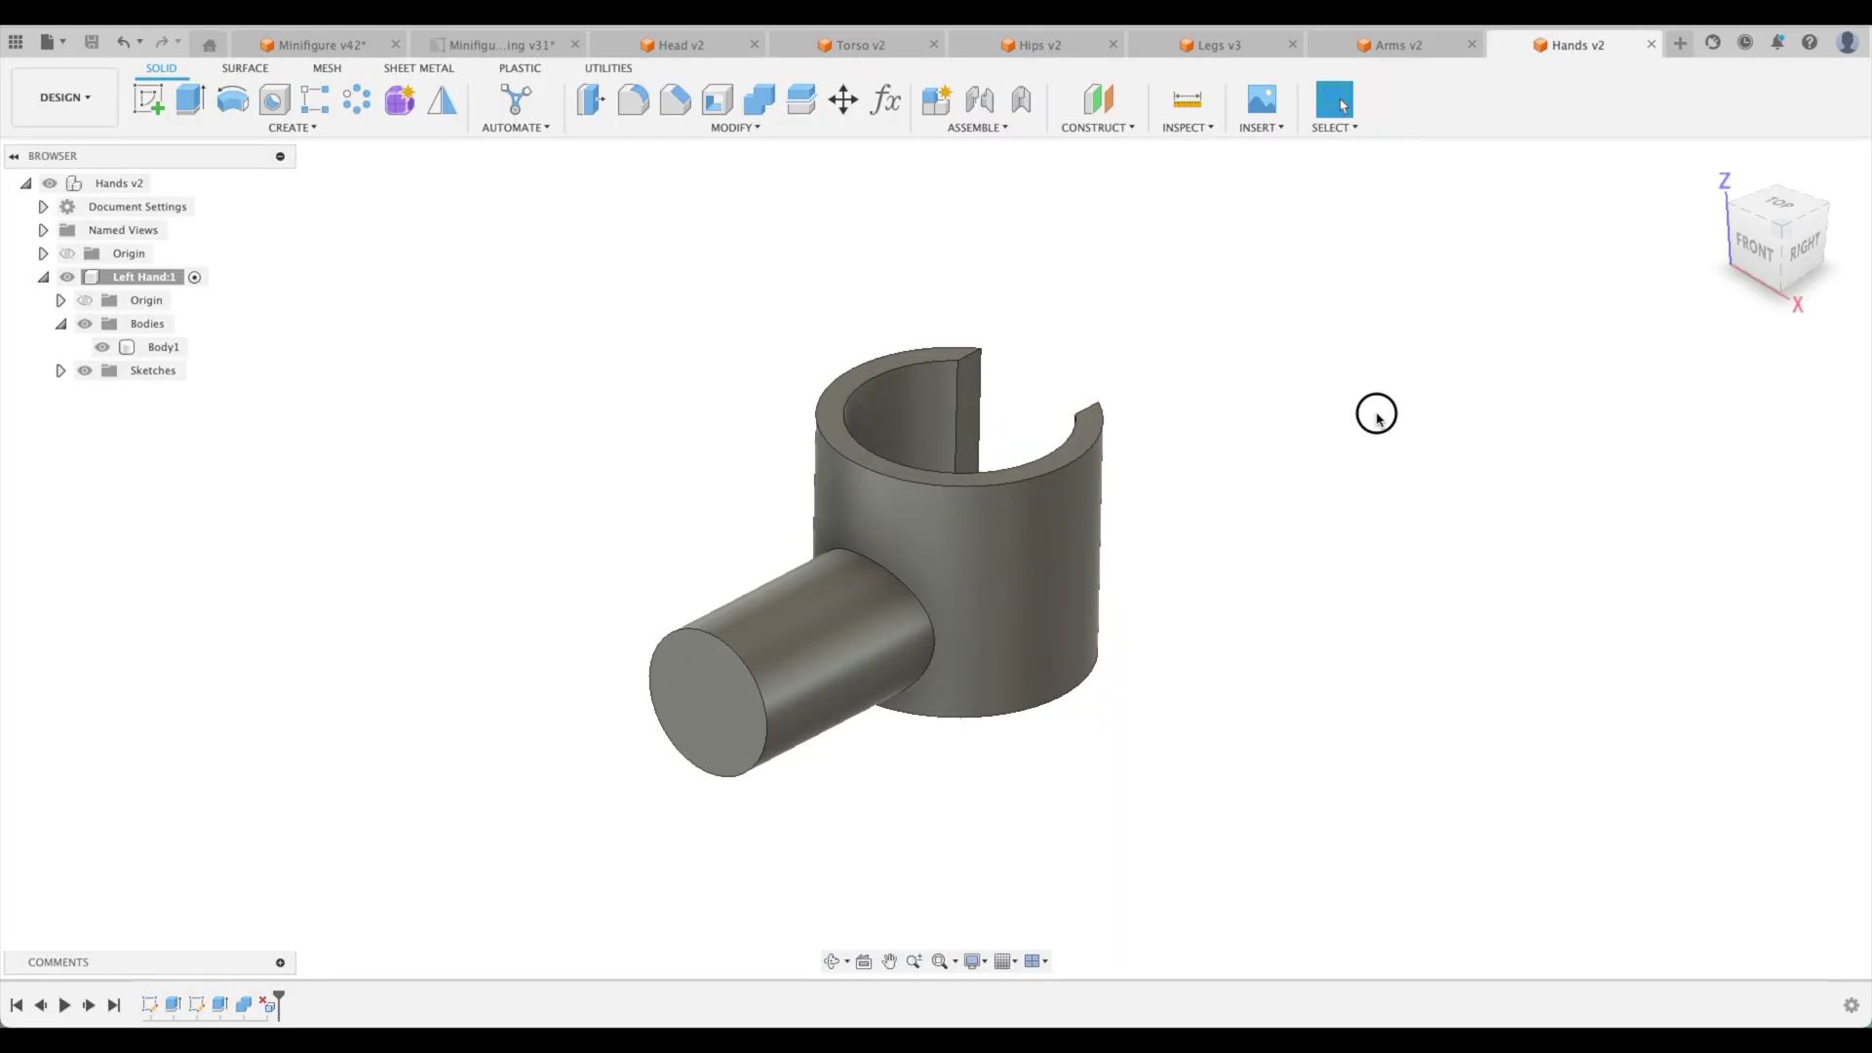
- Fillet the ring's two end faces, both gap faces, the edge where the pin meets the ring, and the pin's flat end face
{"action": "key", "text": "f"}
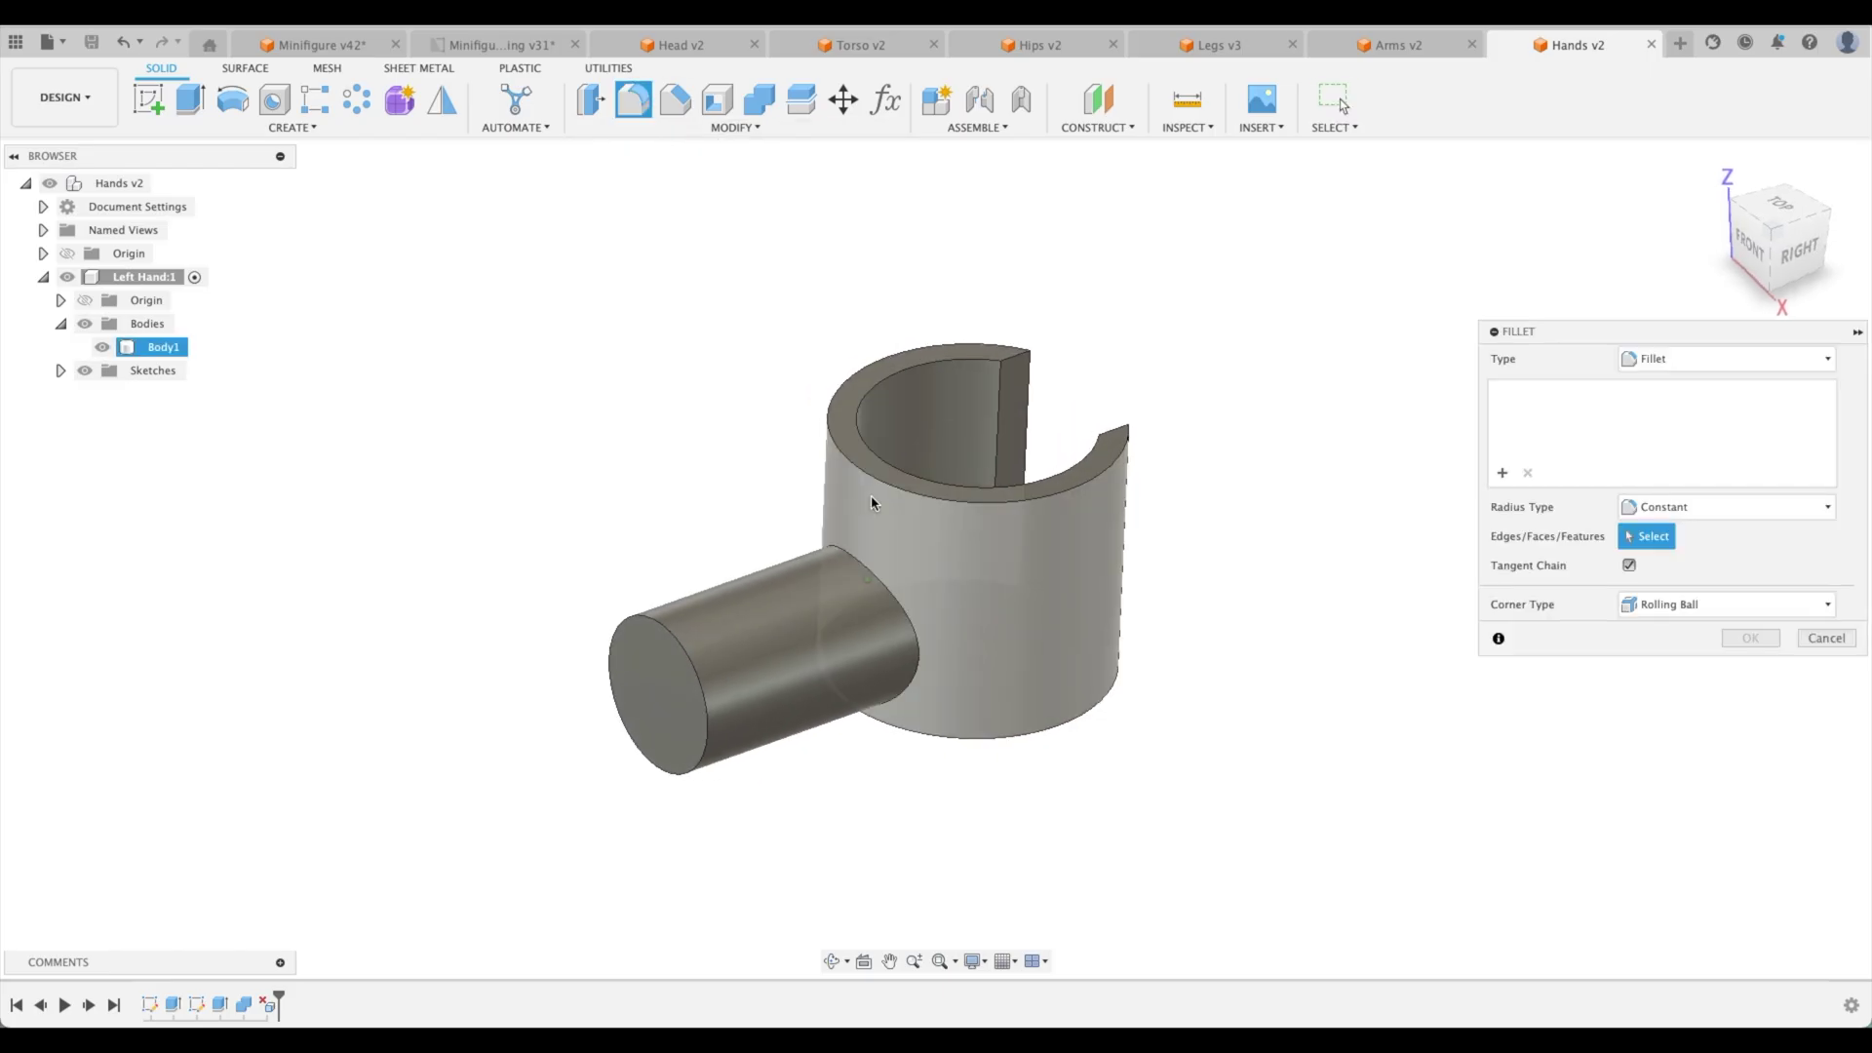
{"action": "scroll", "coordinate": [871, 470], "scroll_direction": "up", "scroll_amount": 3}
{"action": "left_click", "coordinate": [873, 464]}
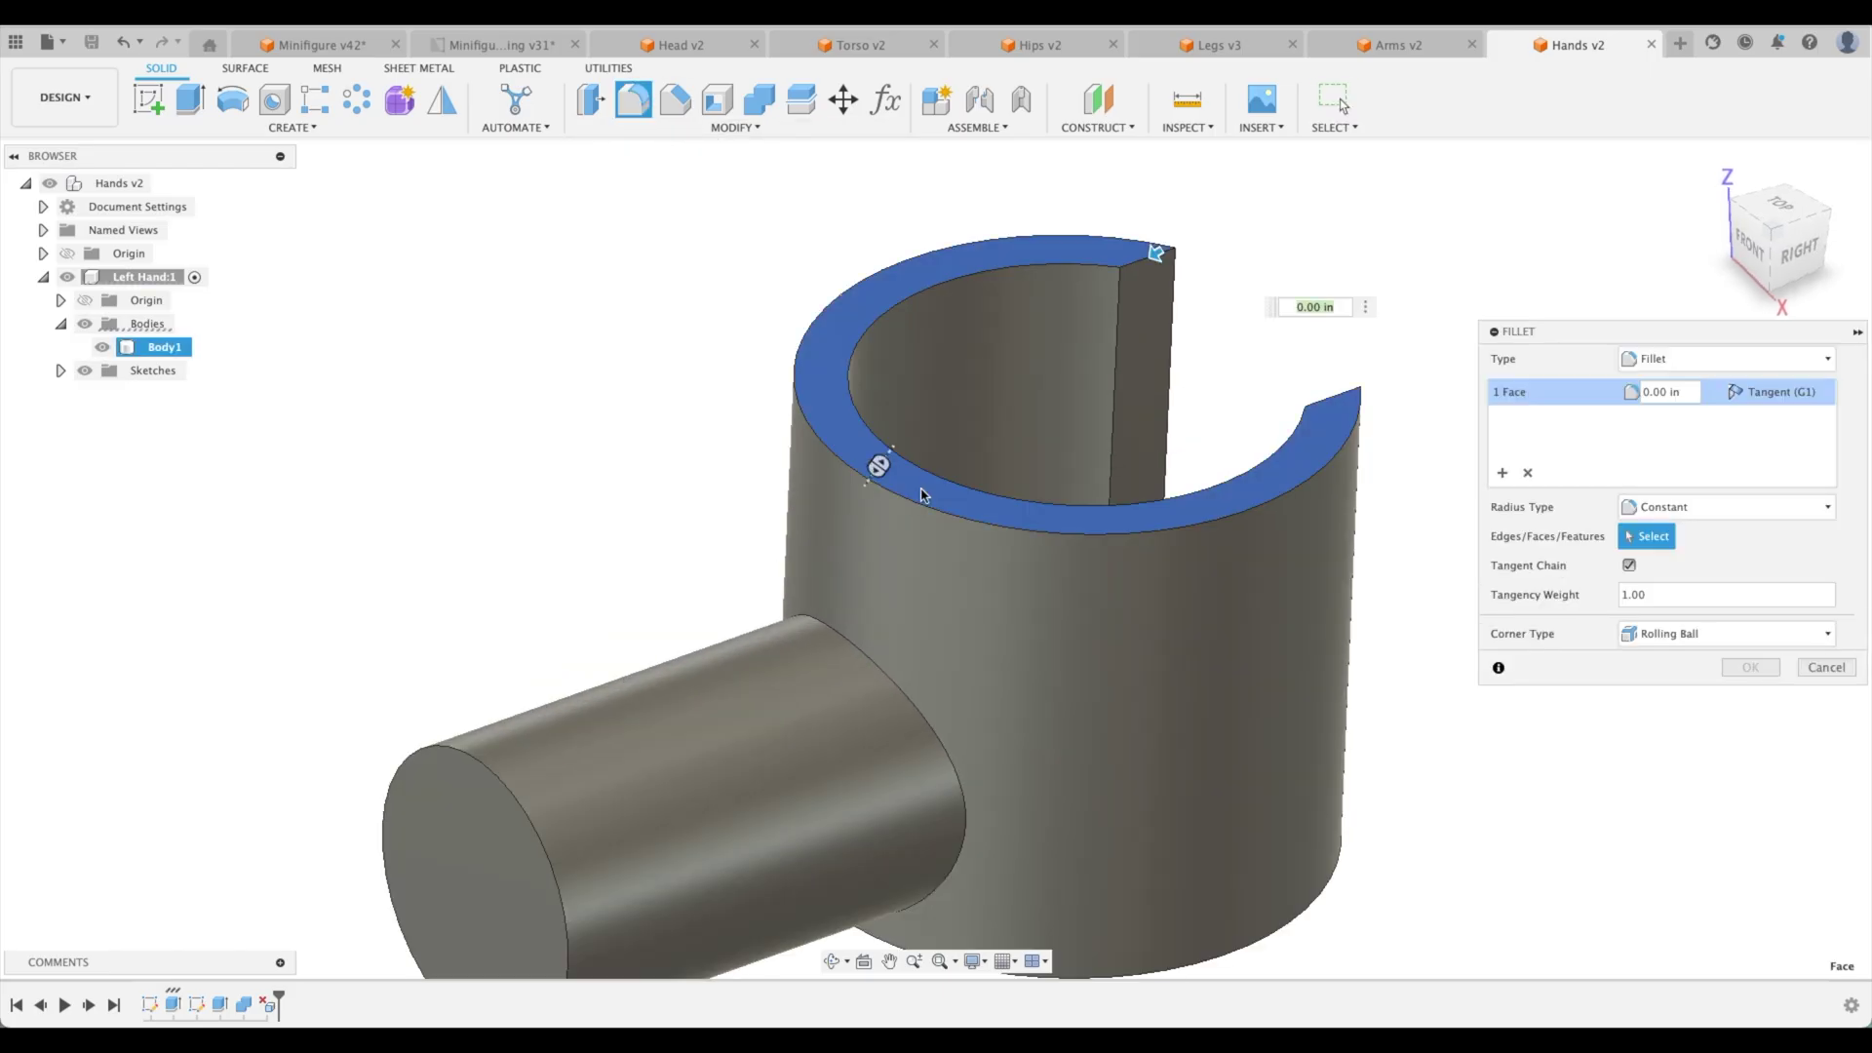
{"action": "middle_click_drag", "start_coordinate": [923, 493], "coordinate": [1072, 375], "text": "shift"}
{"action": "left_click", "coordinate": [1137, 364]}
{"action": "middle_click_drag", "start_coordinate": [1231, 484], "coordinate": [1108, 627], "text": "shift"}
{"action": "left_click", "coordinate": [1075, 606]}
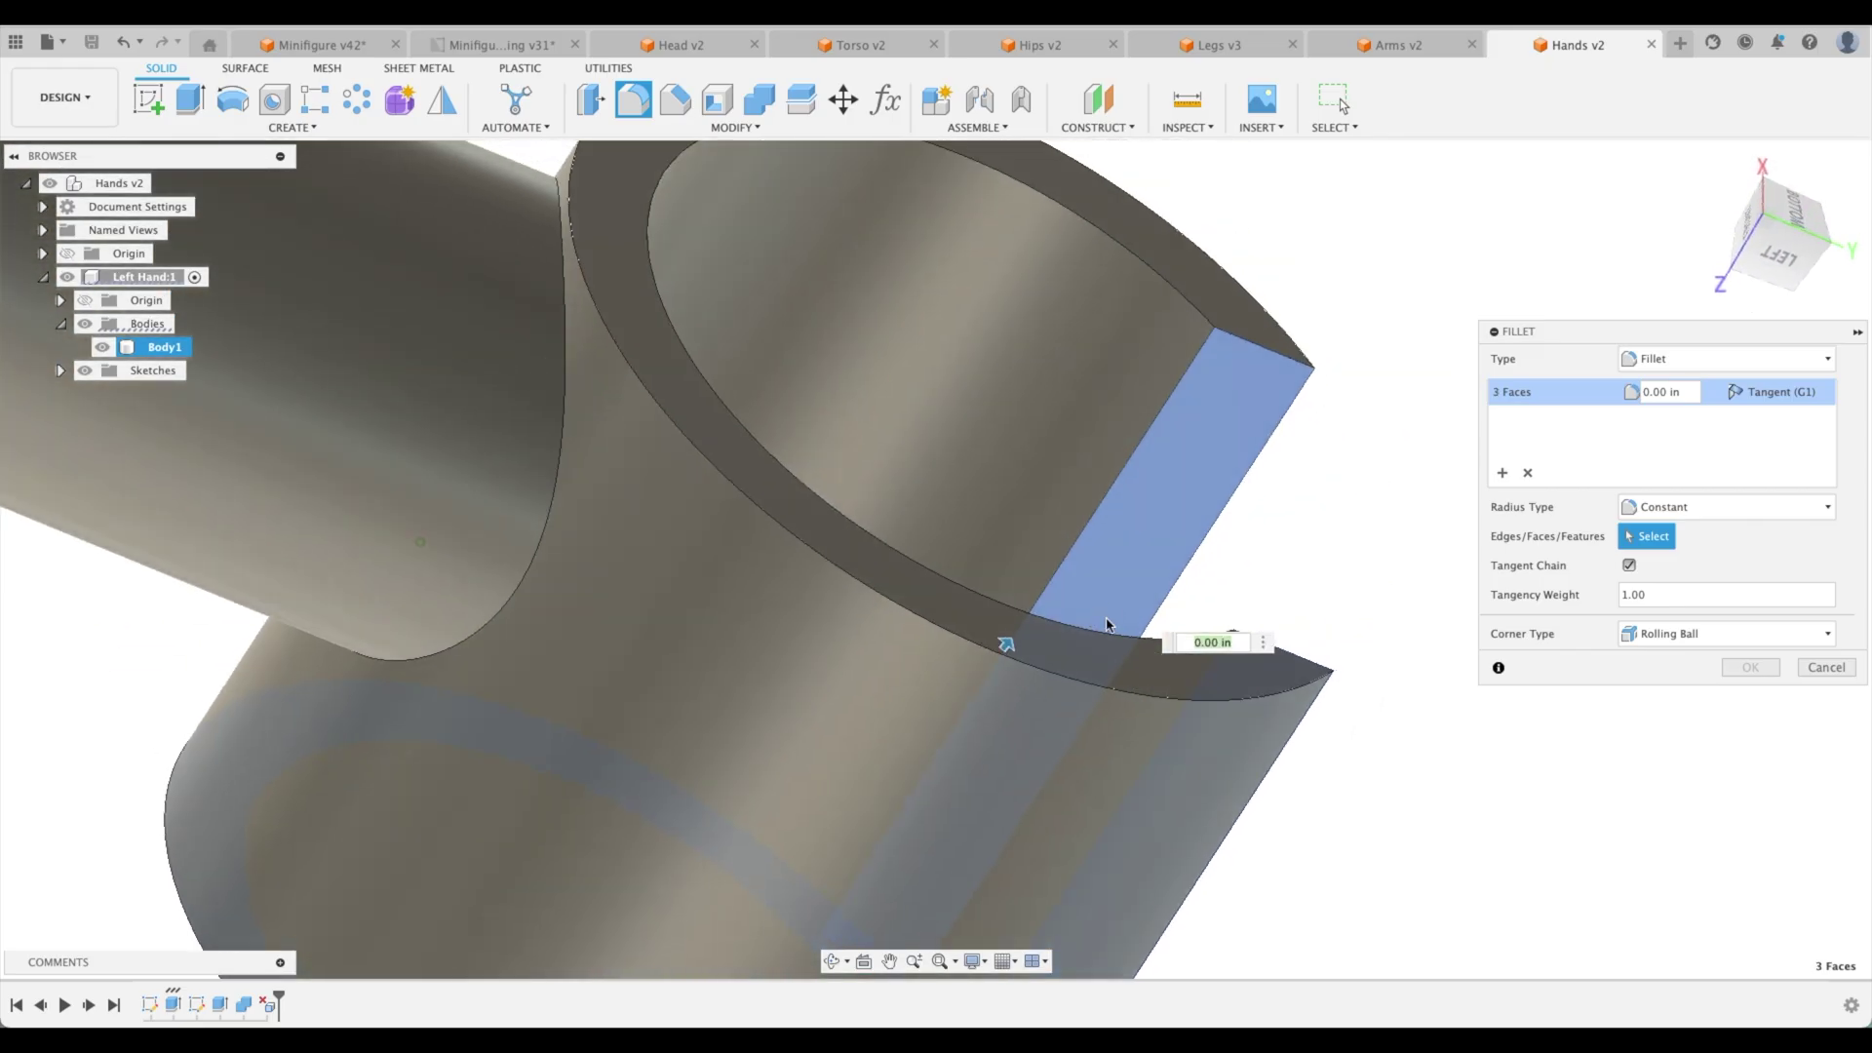
{"action": "scroll", "coordinate": [1099, 658], "scroll_direction": "down", "scroll_amount": 5}
{"action": "middle_click_drag", "start_coordinate": [761, 598], "coordinate": [764, 598], "text": "shift"}
{"action": "left_click", "coordinate": [762, 597]}
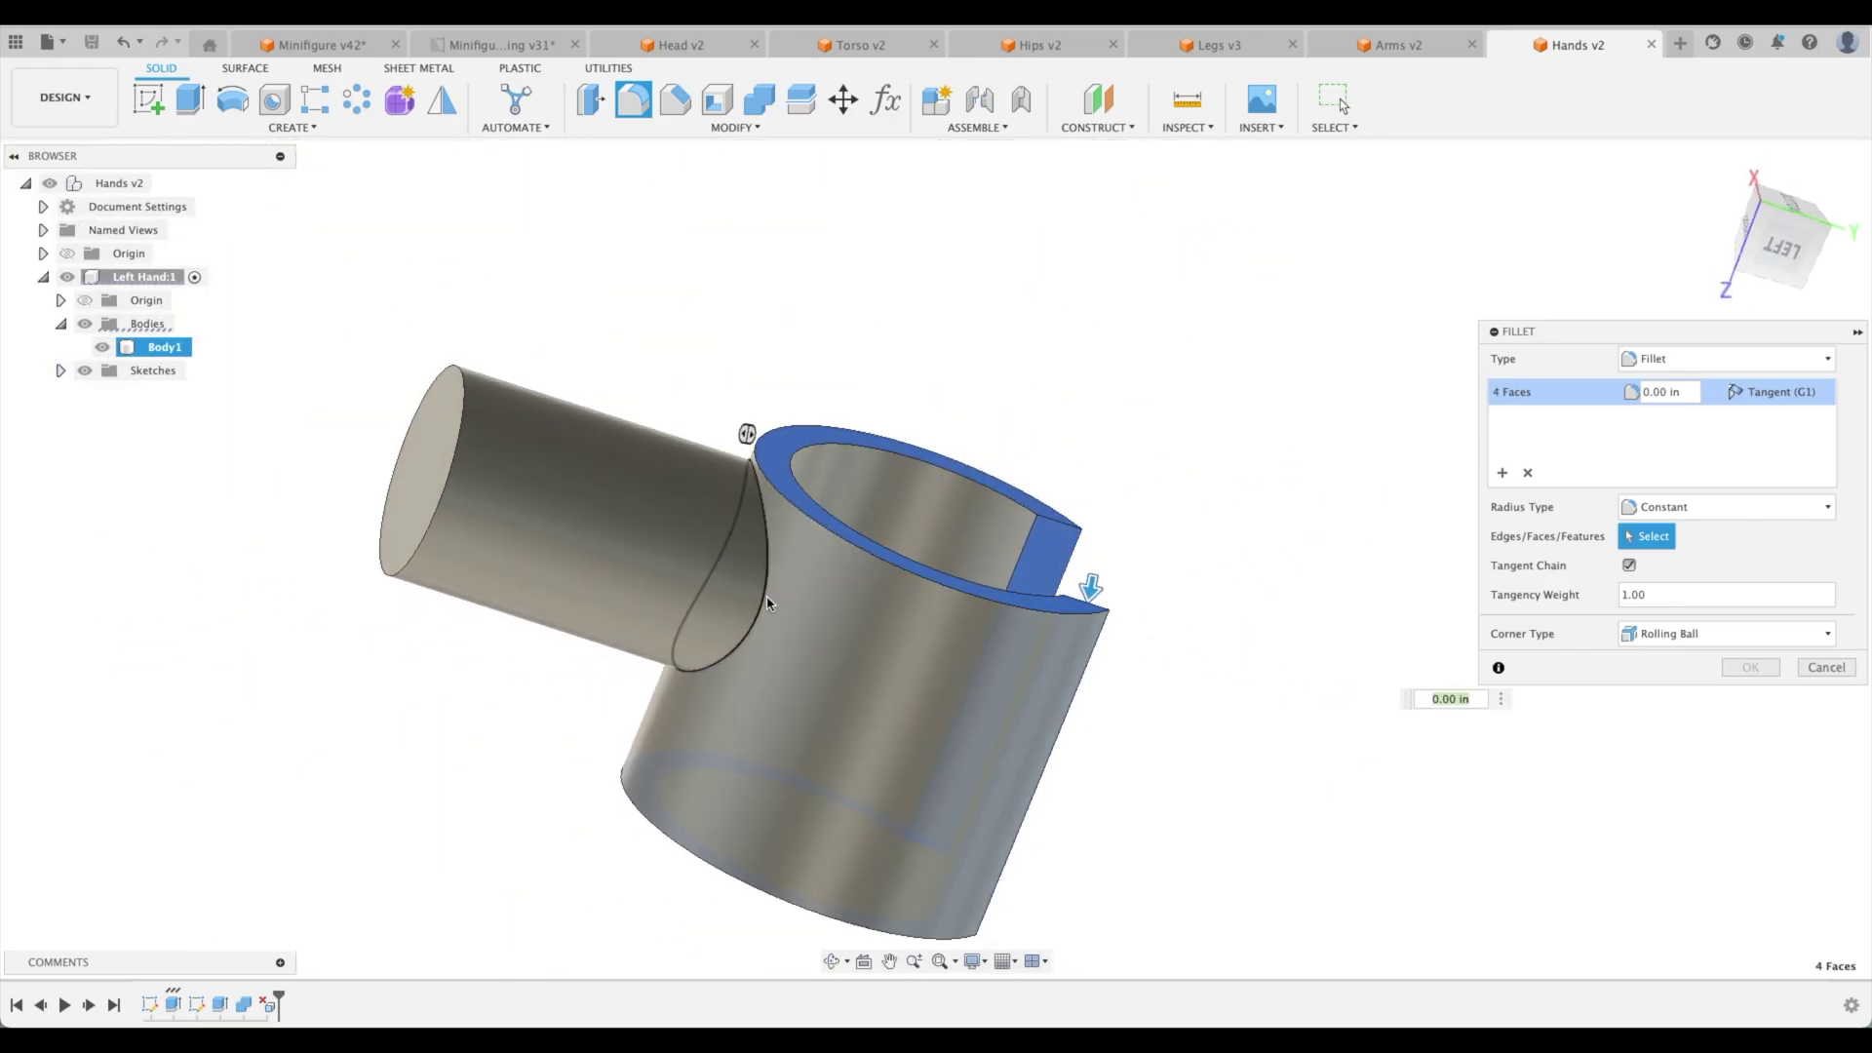
{"action": "left_click", "coordinate": [446, 542]}
{"action": "middle_click_drag", "start_coordinate": [446, 542], "coordinate": [1152, 352], "text": "shift"}
{"action": "key", "text": "Return"}
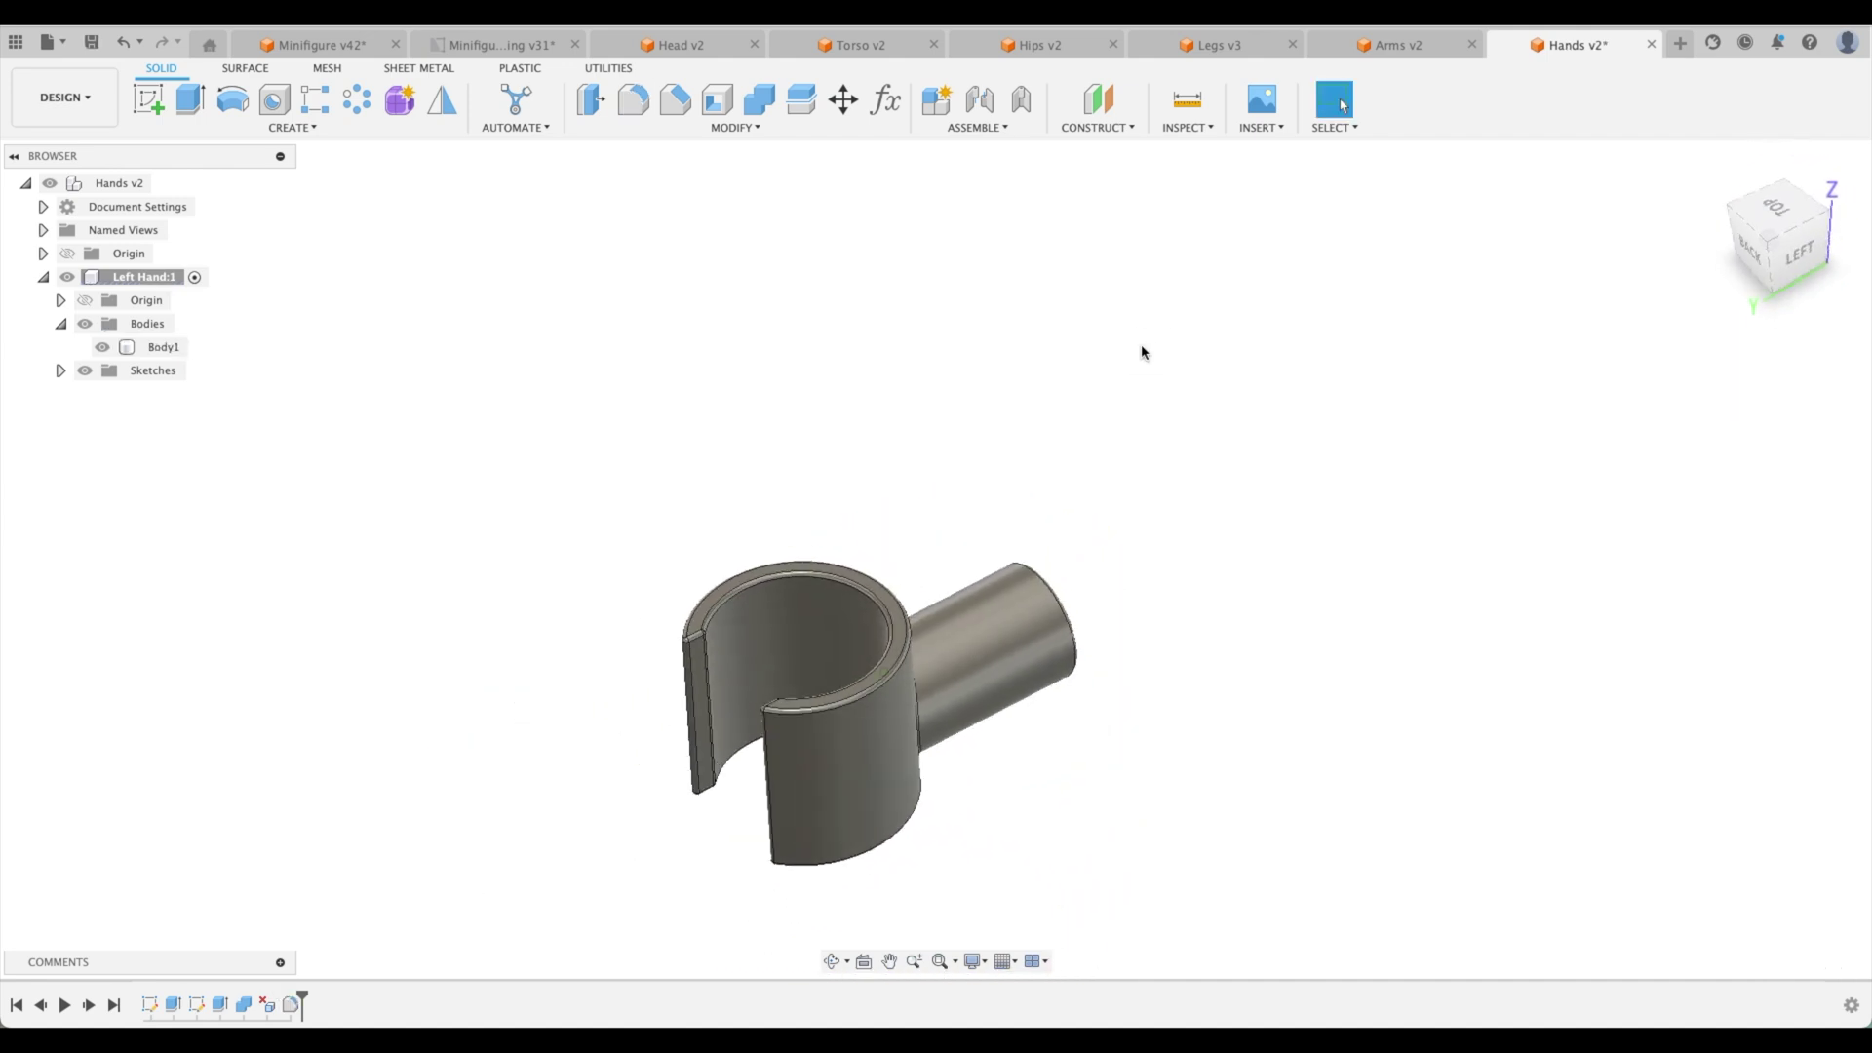
- Search the appearance library for yellow and apply a yellow appearance to the Left Hand
{"action": "left_click", "coordinate": [43, 277]}
{"action": "left_click", "coordinate": [1714, 172]}
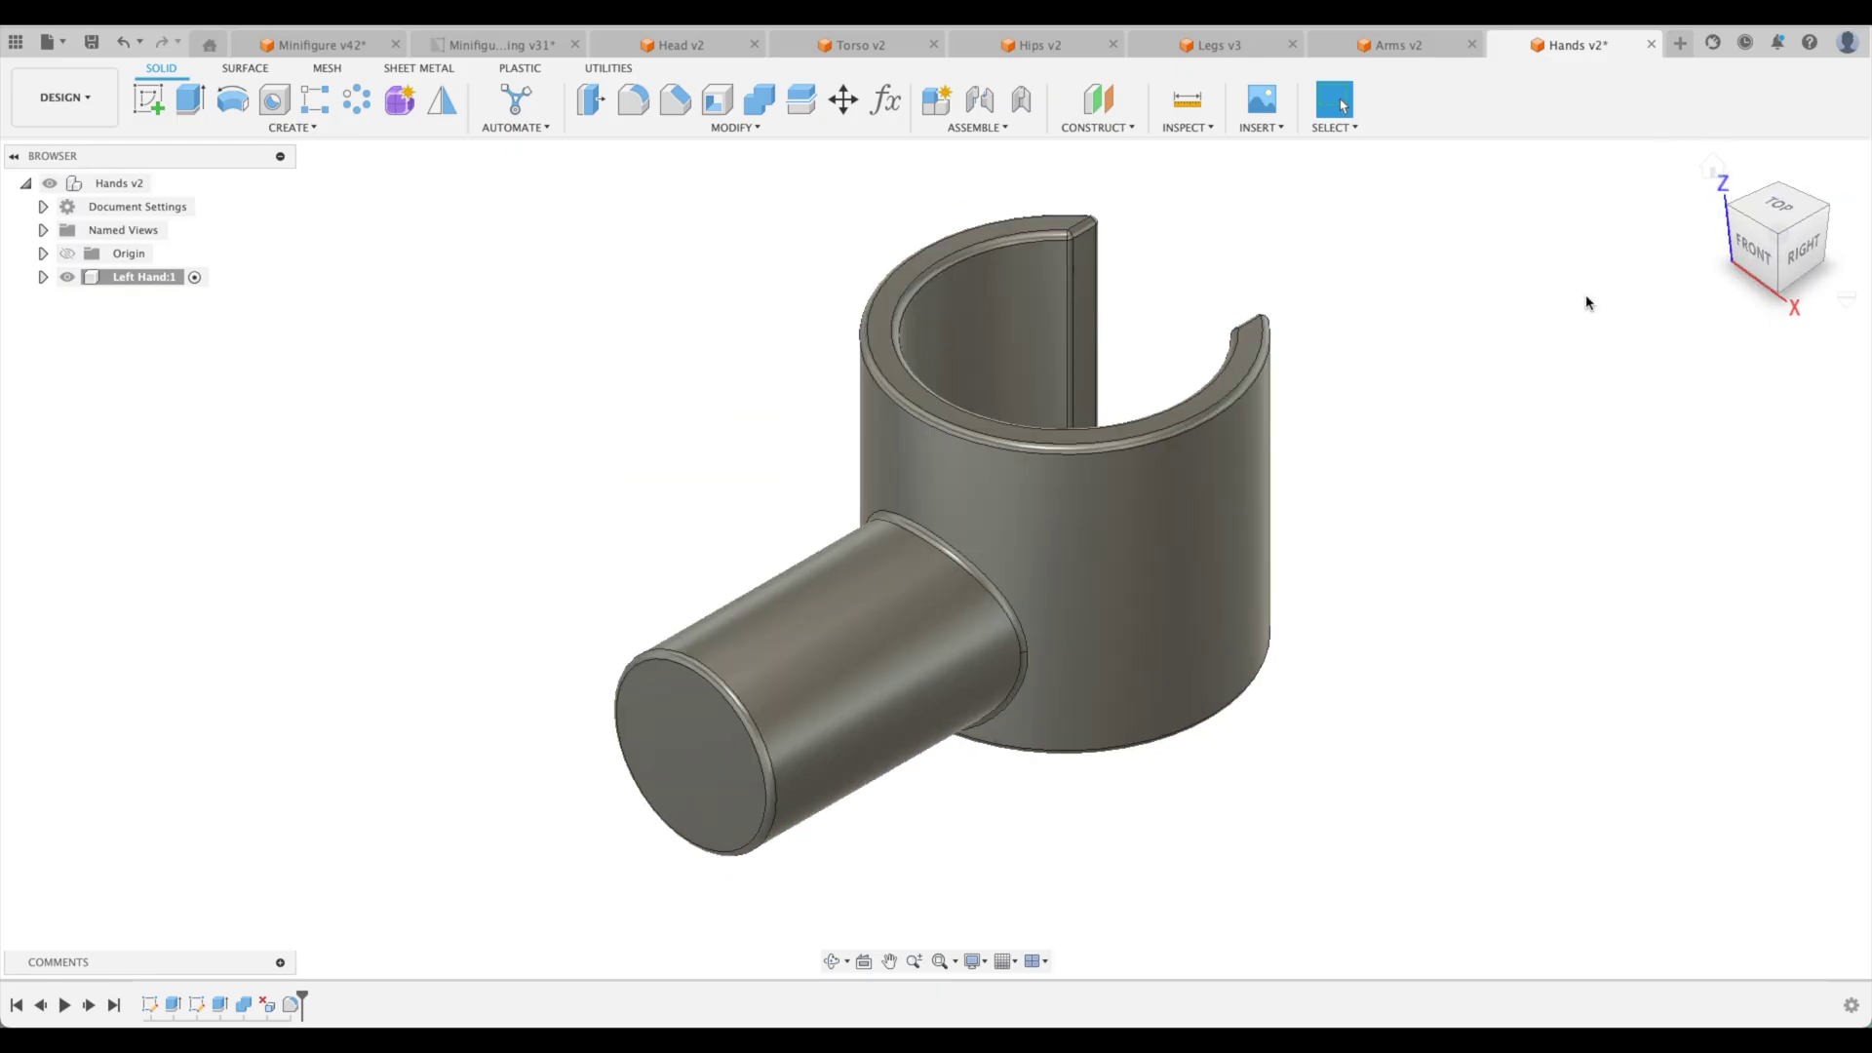
{"action": "key", "text": "a"}
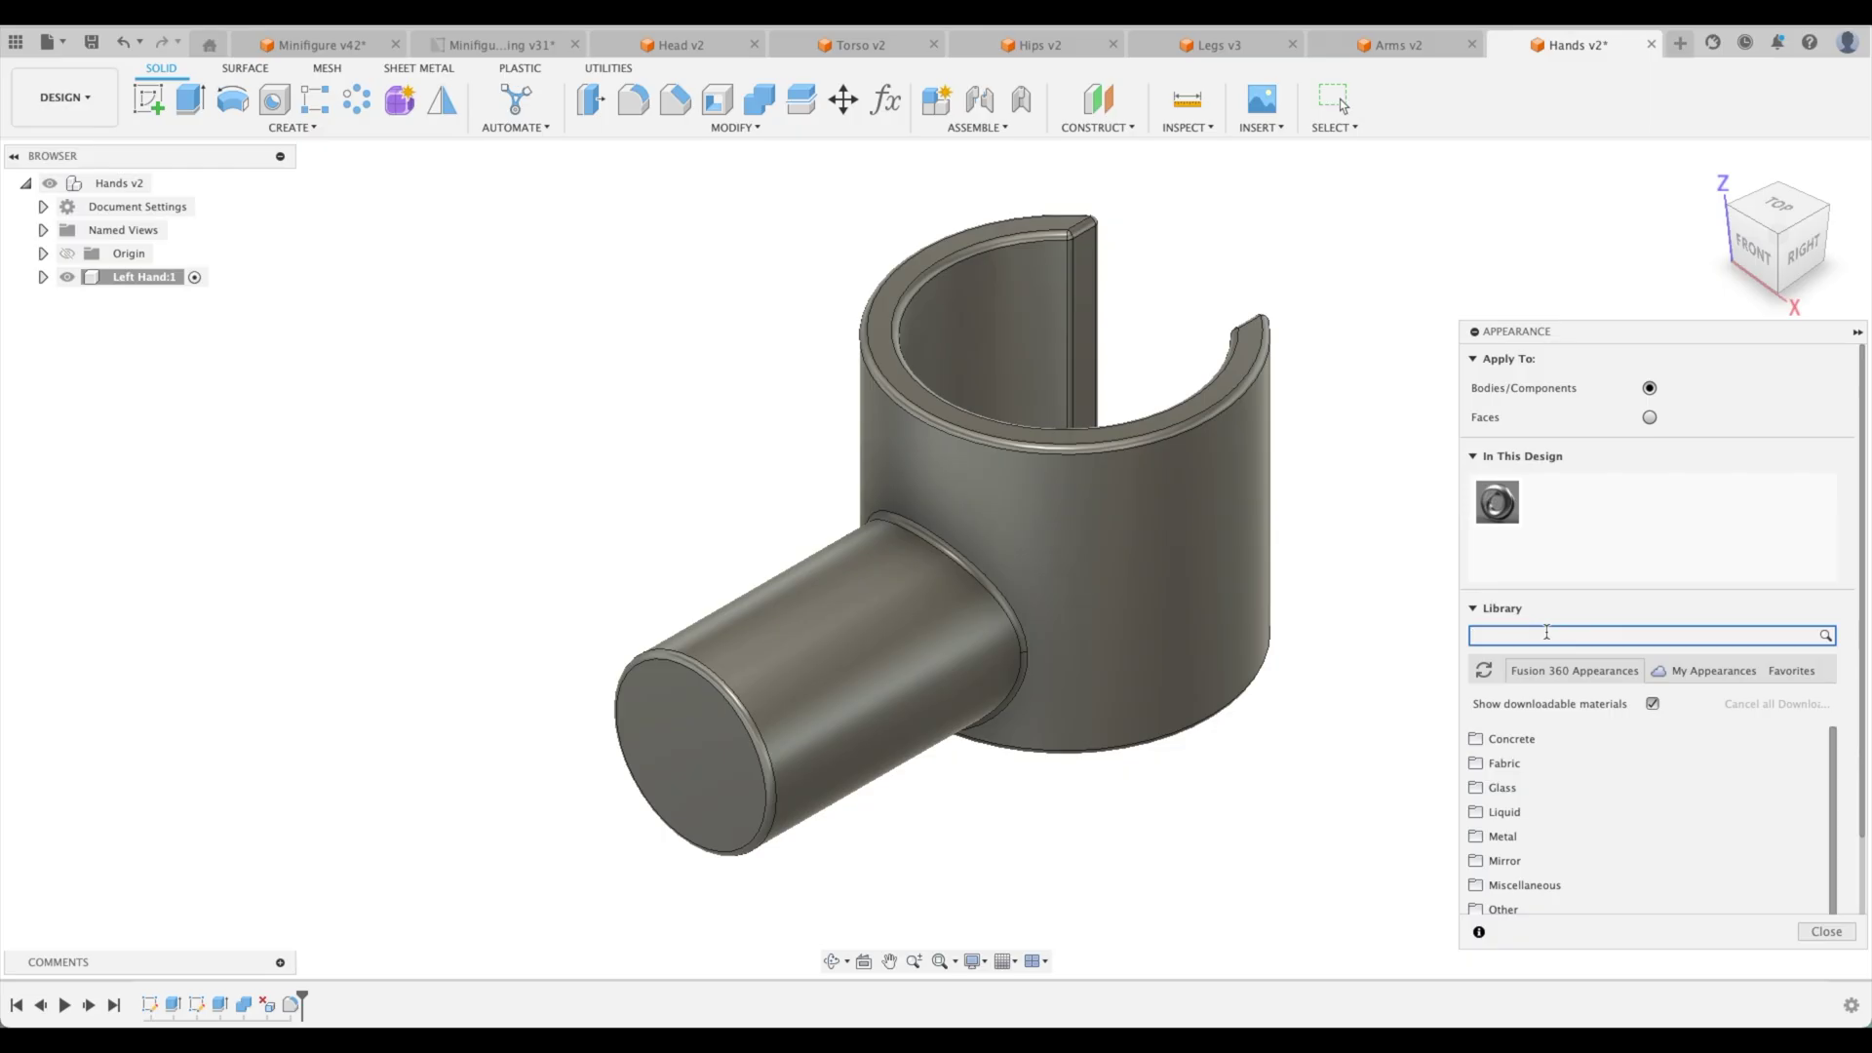
{"action": "type", "text": "yellow"}
{"action": "mouse_move", "coordinate": [1697, 790]}
{"action": "left_mouse_down"}
{"action": "mouse_move", "coordinate": [1287, 635]}
{"action": "mouse_move", "coordinate": [1294, 695]}
{"action": "left_mouse_up"}
{"action": "left_click", "coordinate": [1826, 931]}
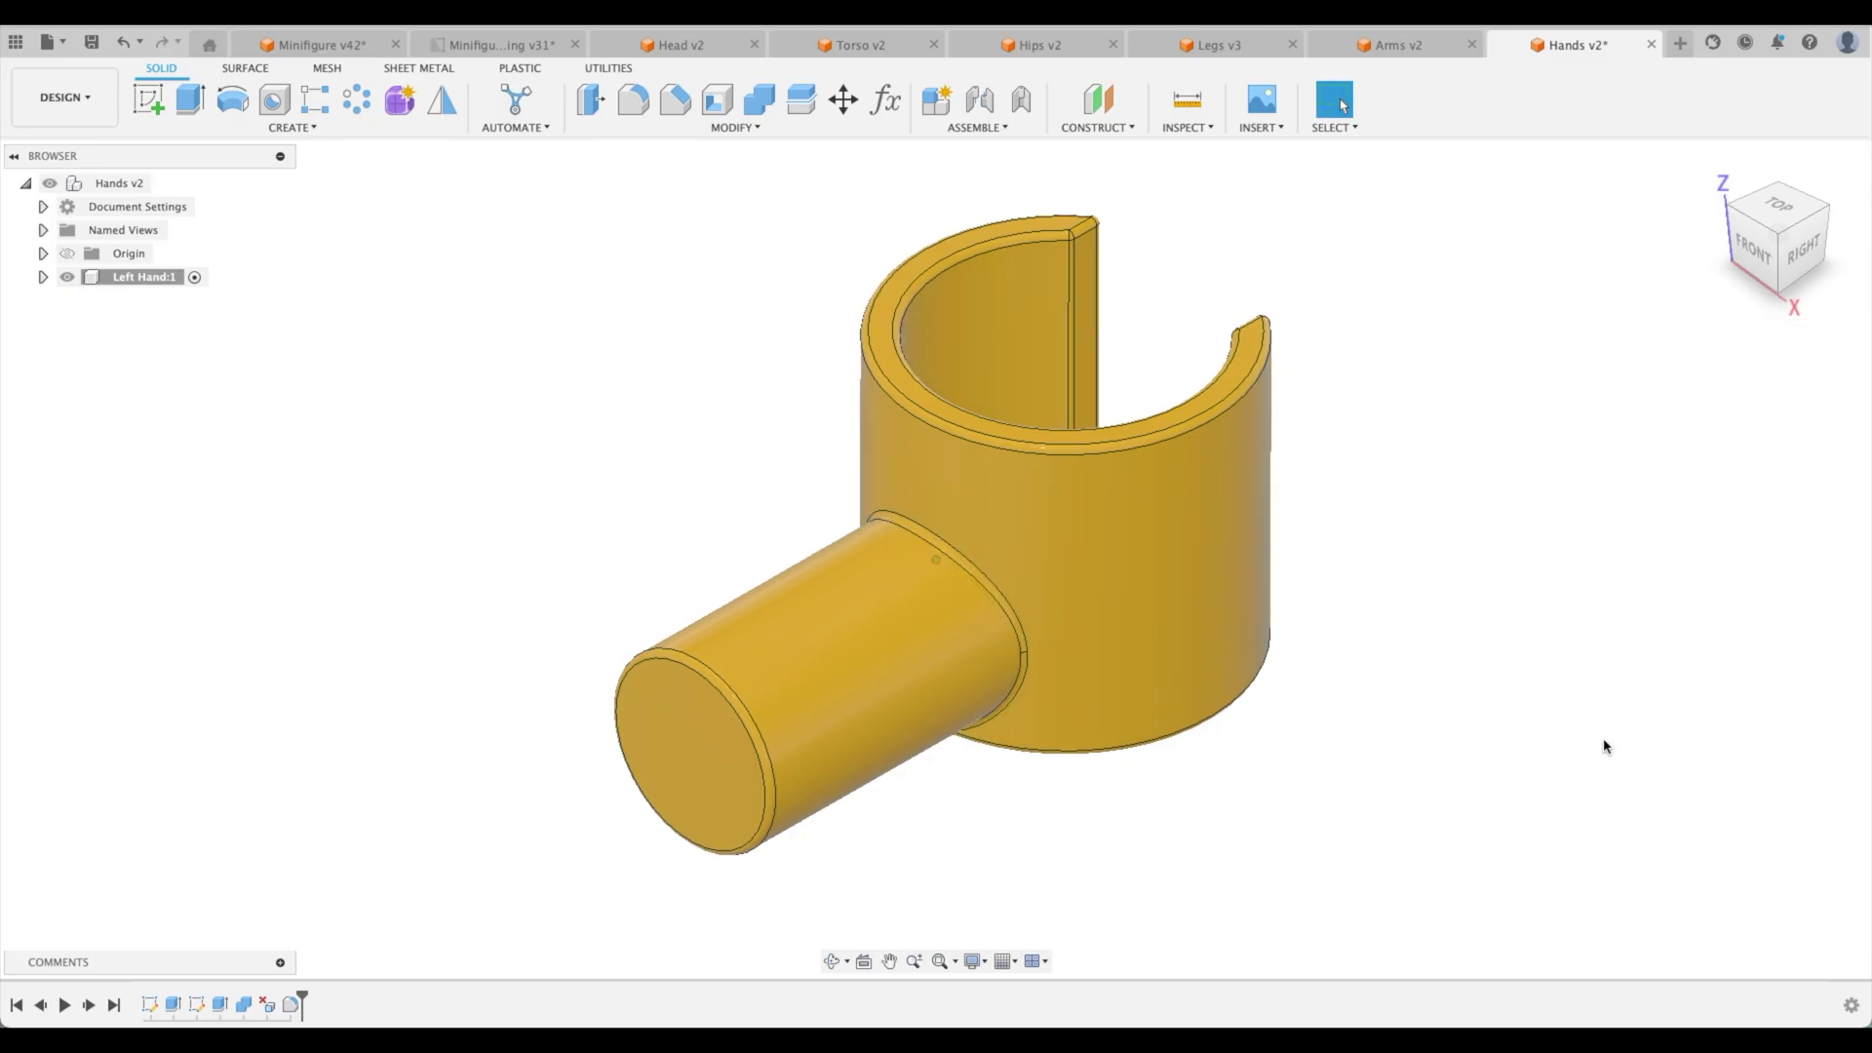
- Mirror the Left Hand component across the pin's flat end face, and activate the top-level Hands component
{"action": "middle_click_drag", "start_coordinate": [1604, 746], "coordinate": [84, 313], "text": "shift"}
{"action": "right_click", "coordinate": [124, 282]}
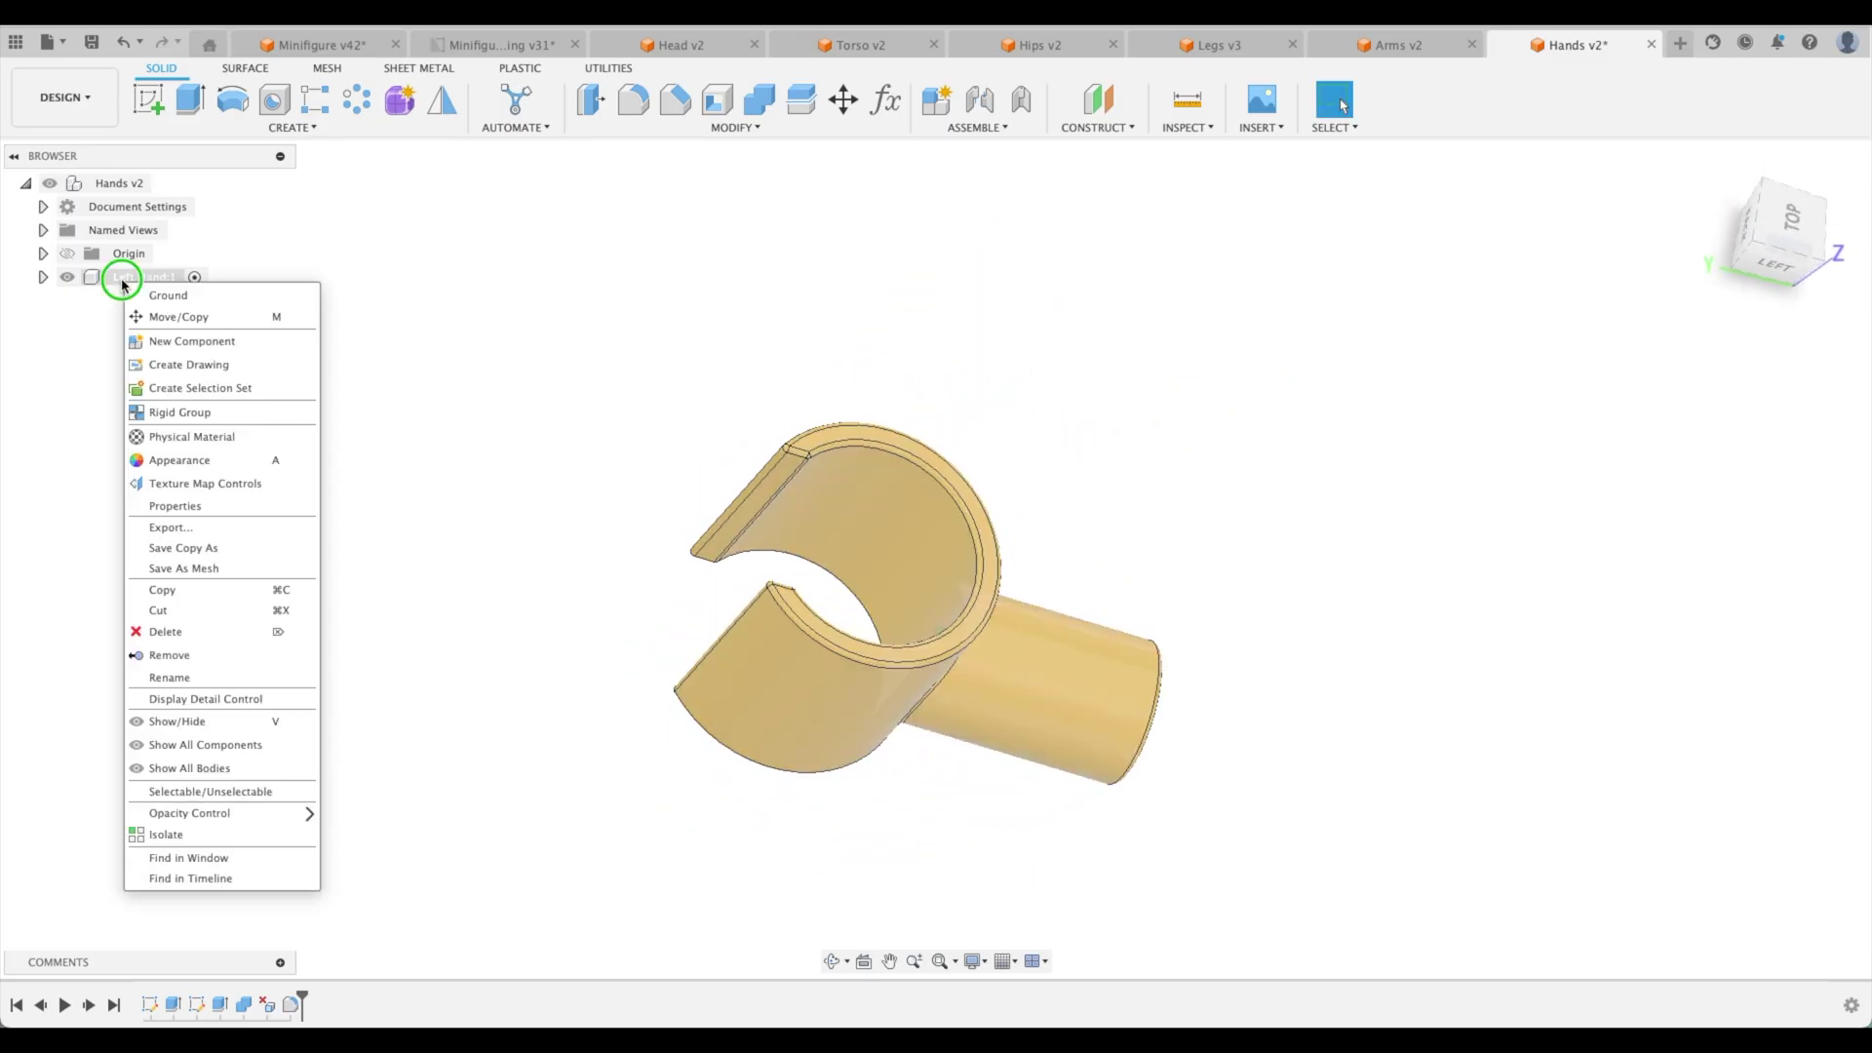
{"action": "left_click", "coordinate": [124, 280]}
{"action": "left_click", "coordinate": [441, 100]}
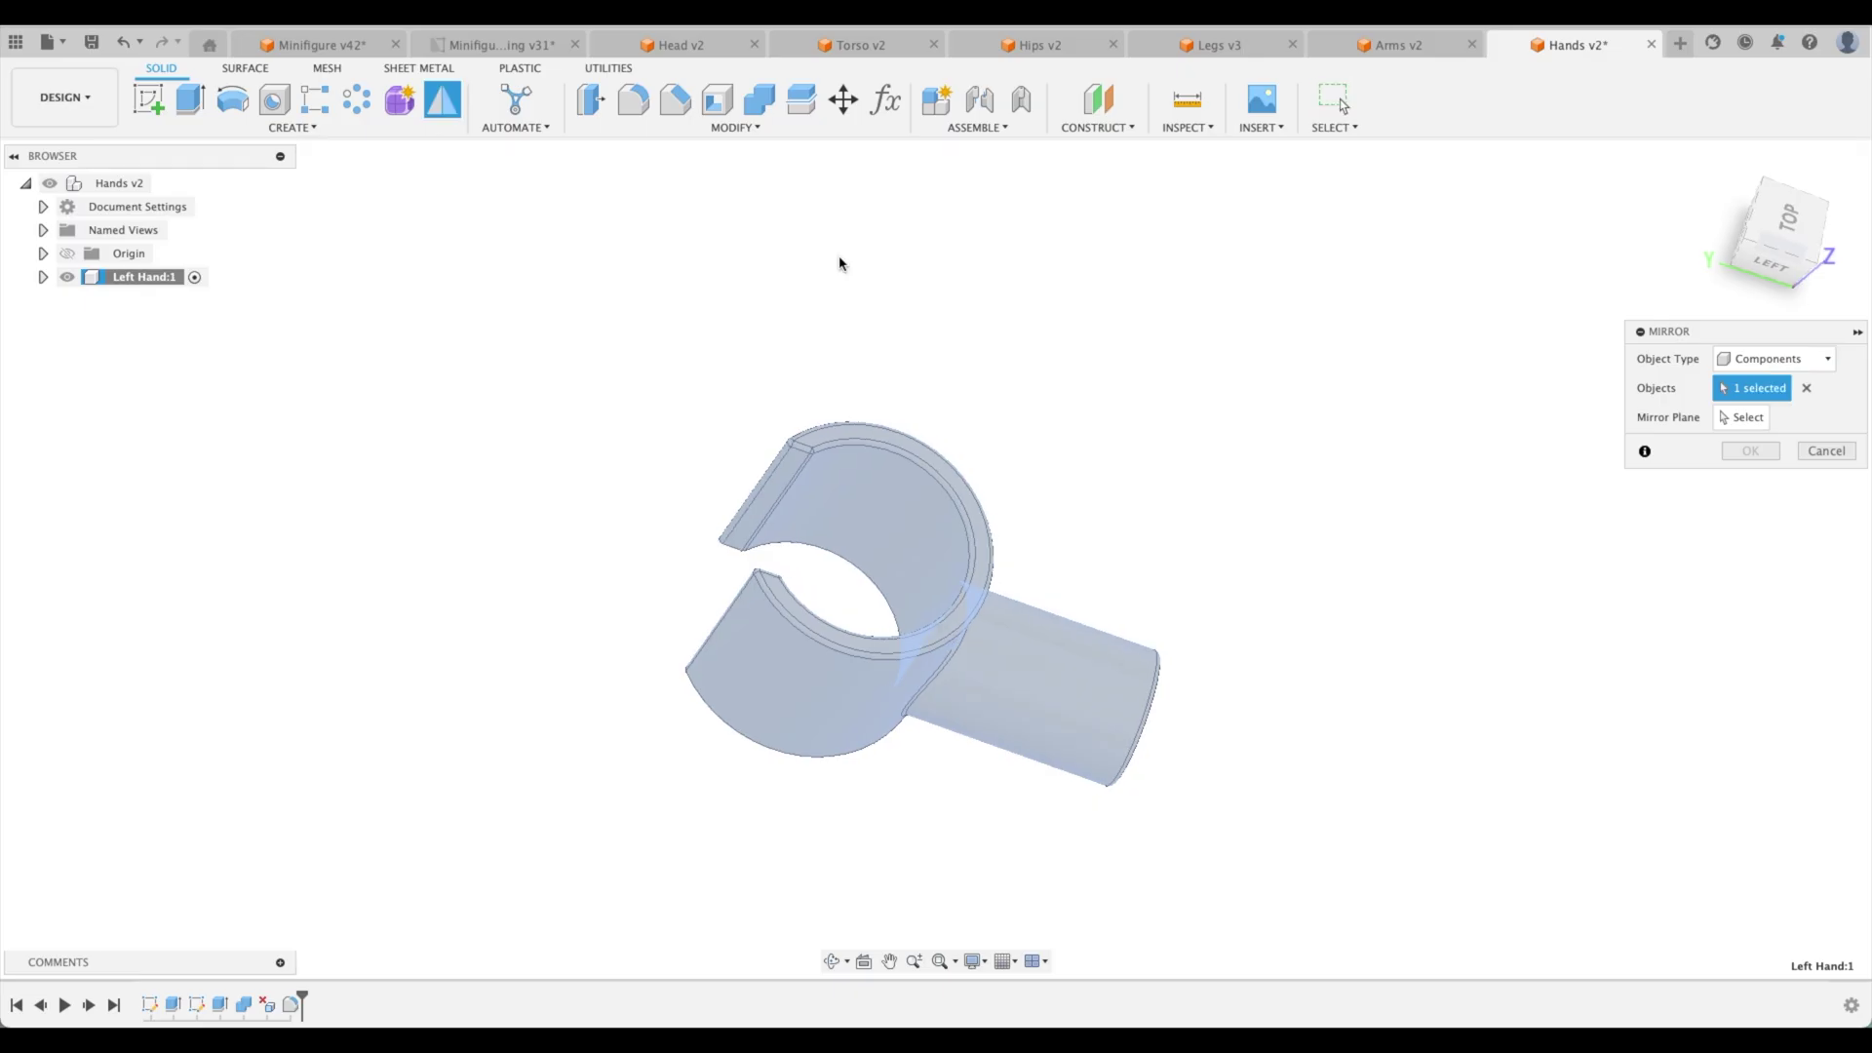
{"action": "left_click", "coordinate": [1053, 651]}
{"action": "left_click", "coordinate": [1078, 650]}
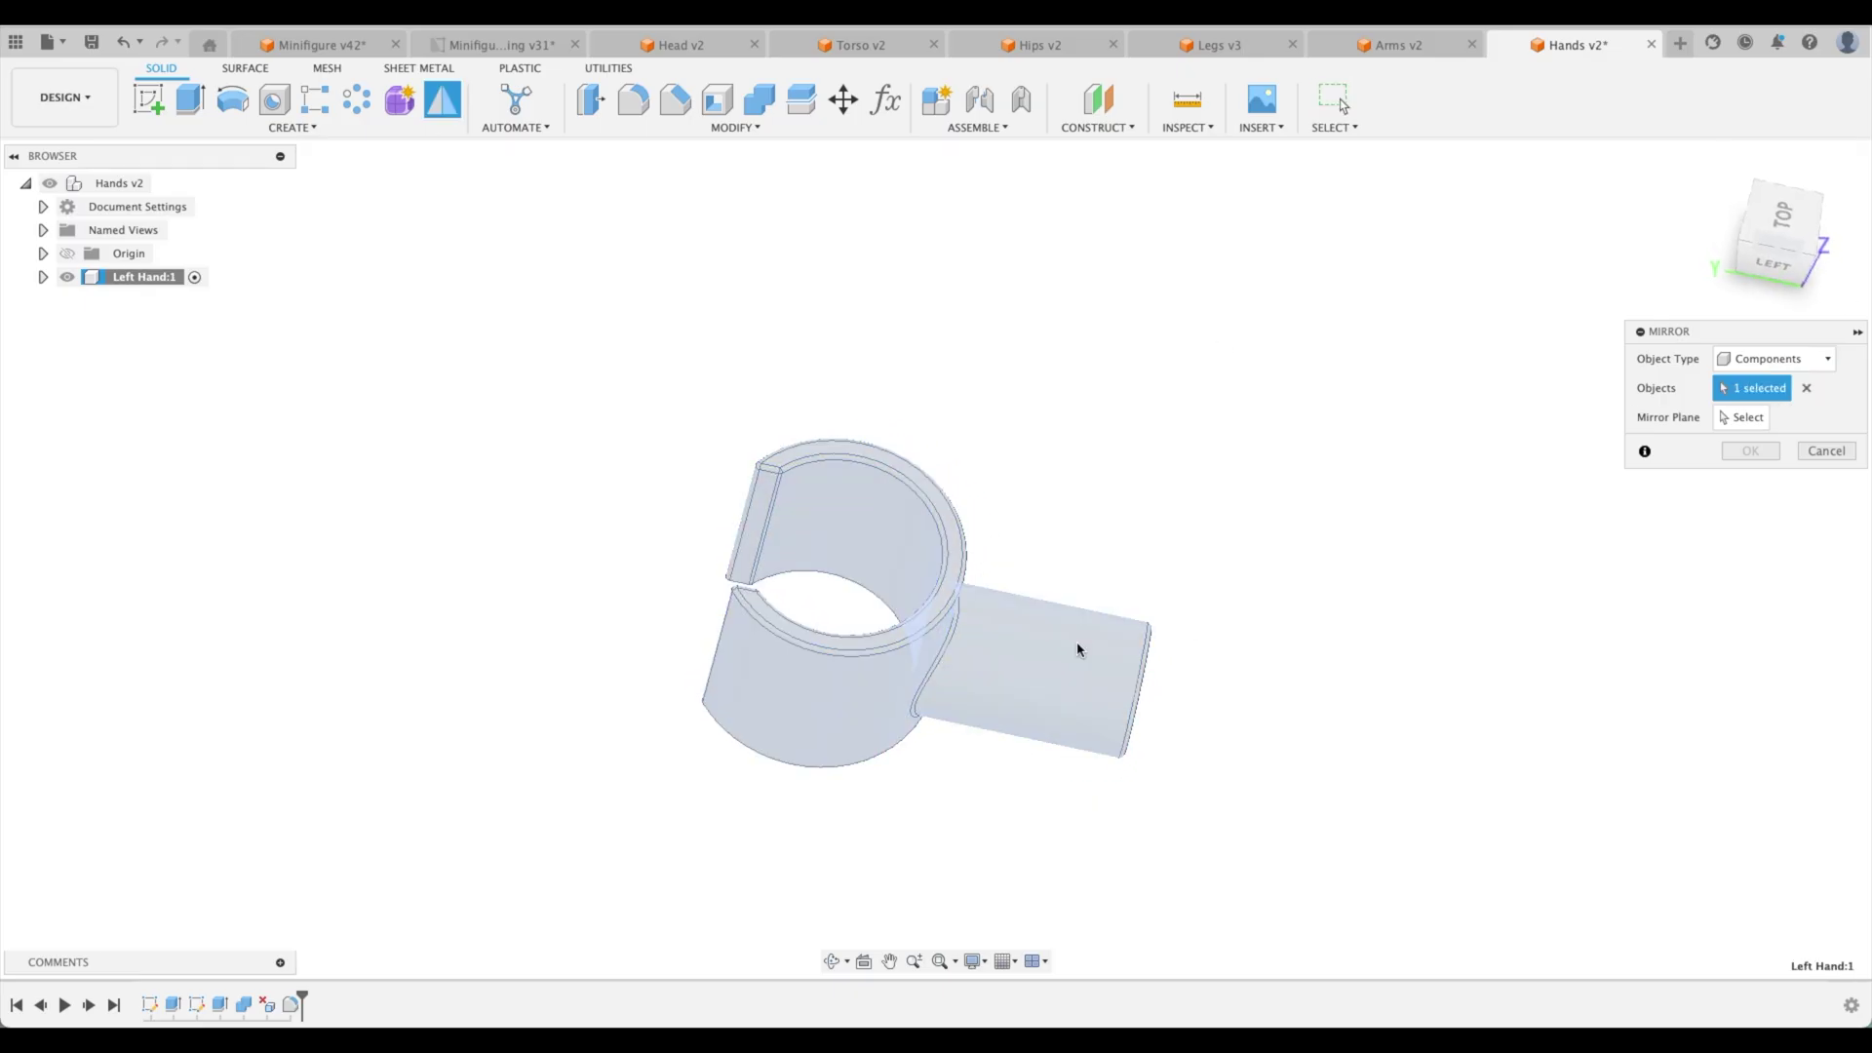
{"action": "left_click", "coordinate": [1741, 418]}
{"action": "middle_click_drag", "start_coordinate": [1463, 546], "coordinate": [1198, 685], "text": "shift"}
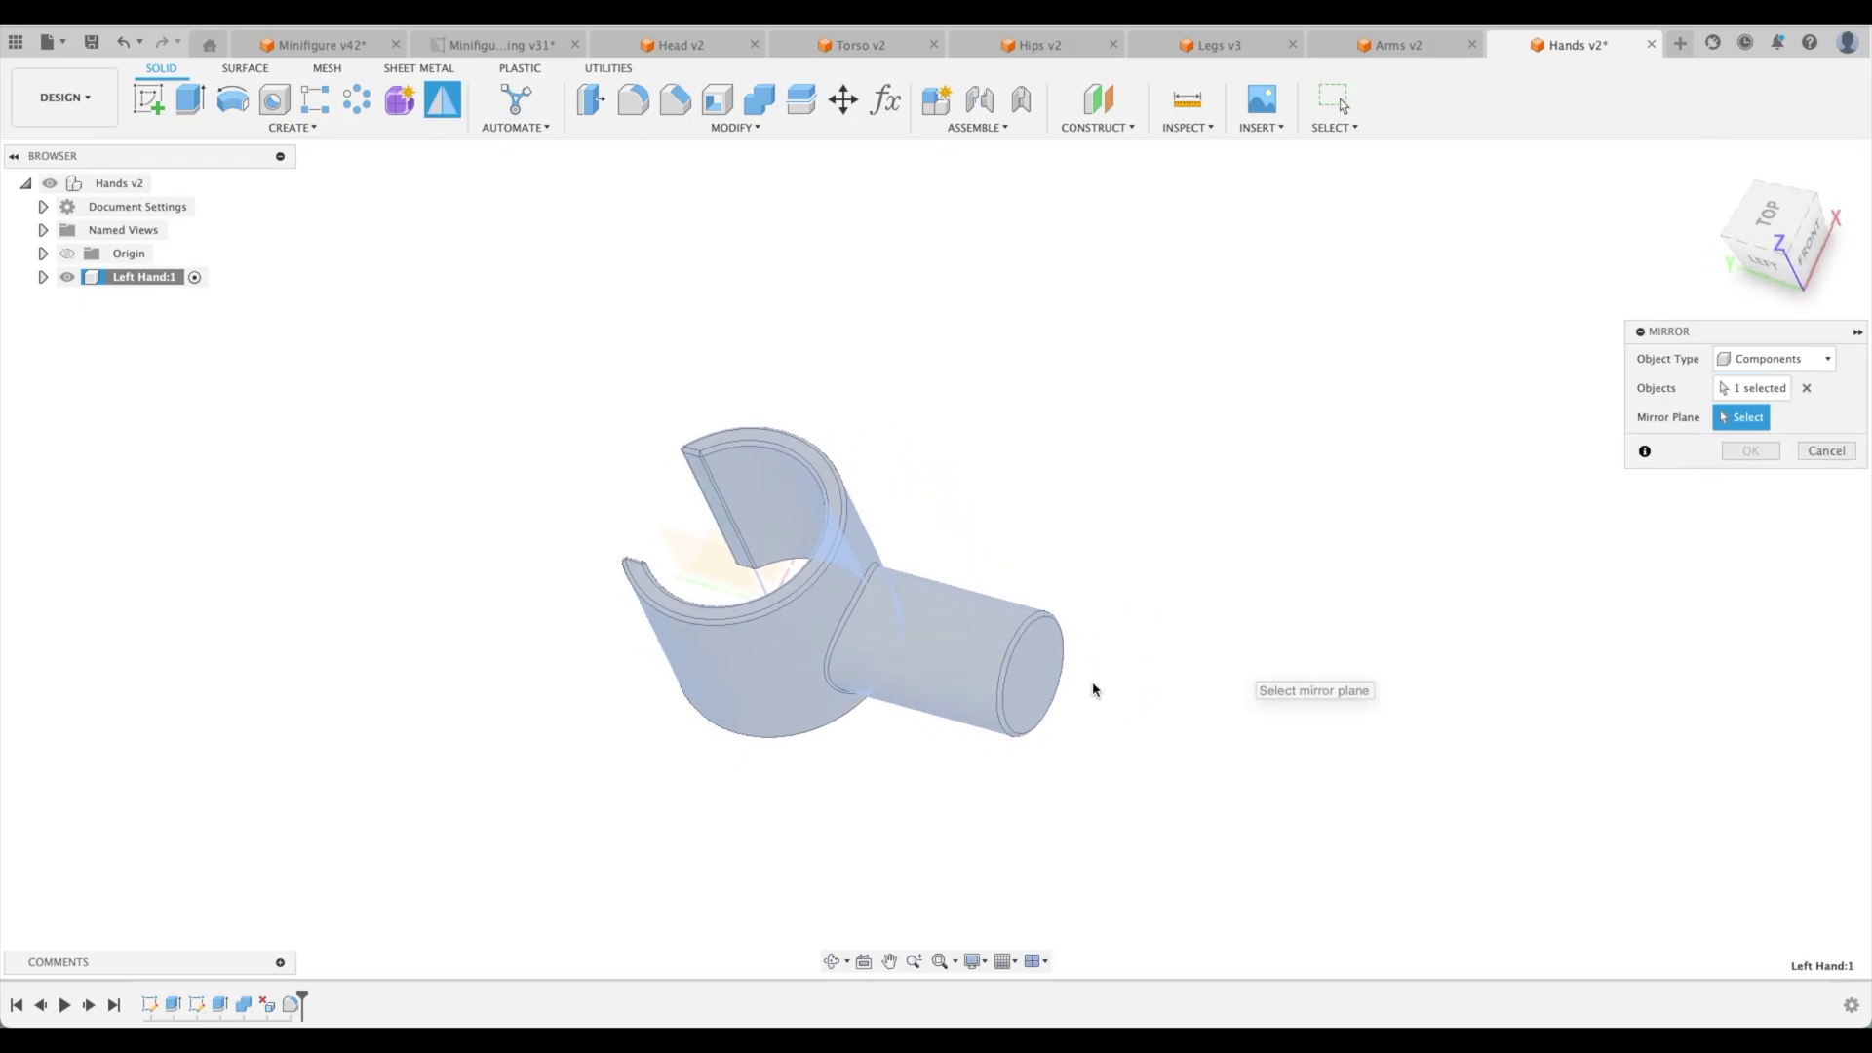
{"action": "left_click", "coordinate": [1037, 677]}
{"action": "left_click", "coordinate": [1749, 450]}
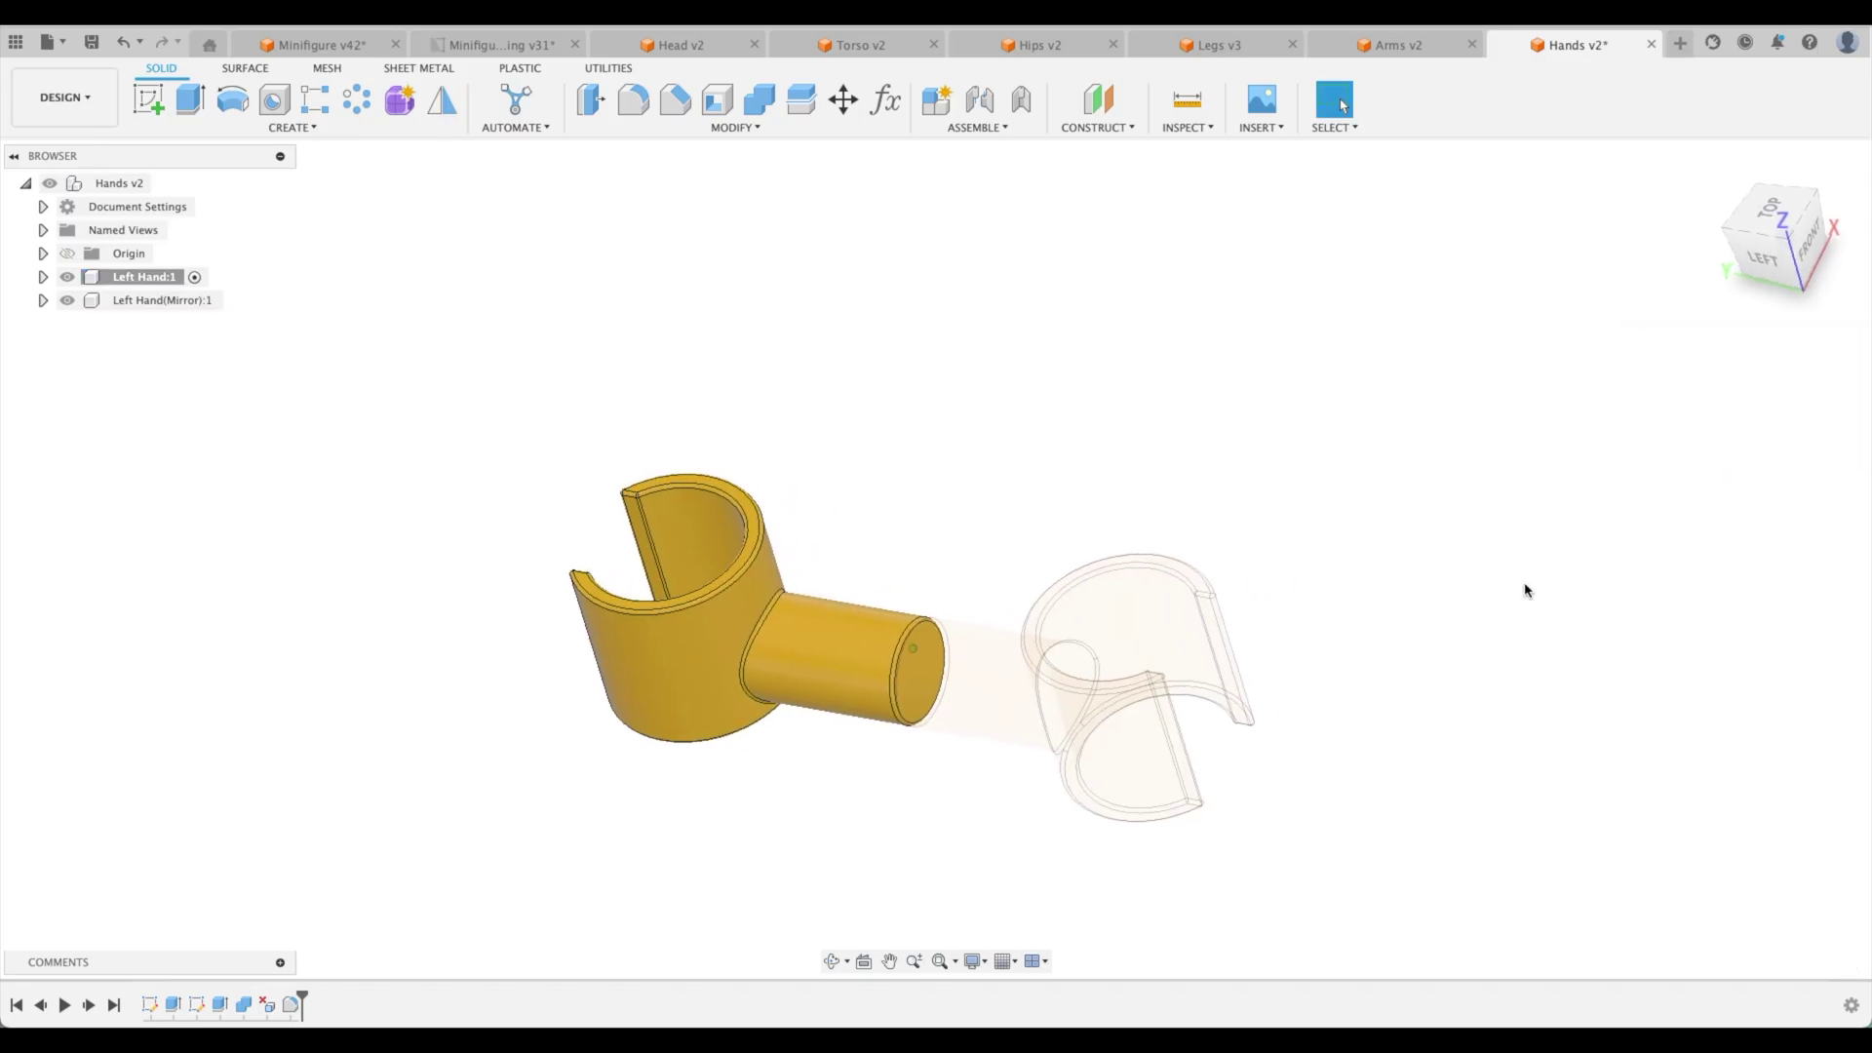
{"action": "double_click", "coordinate": [115, 182]}
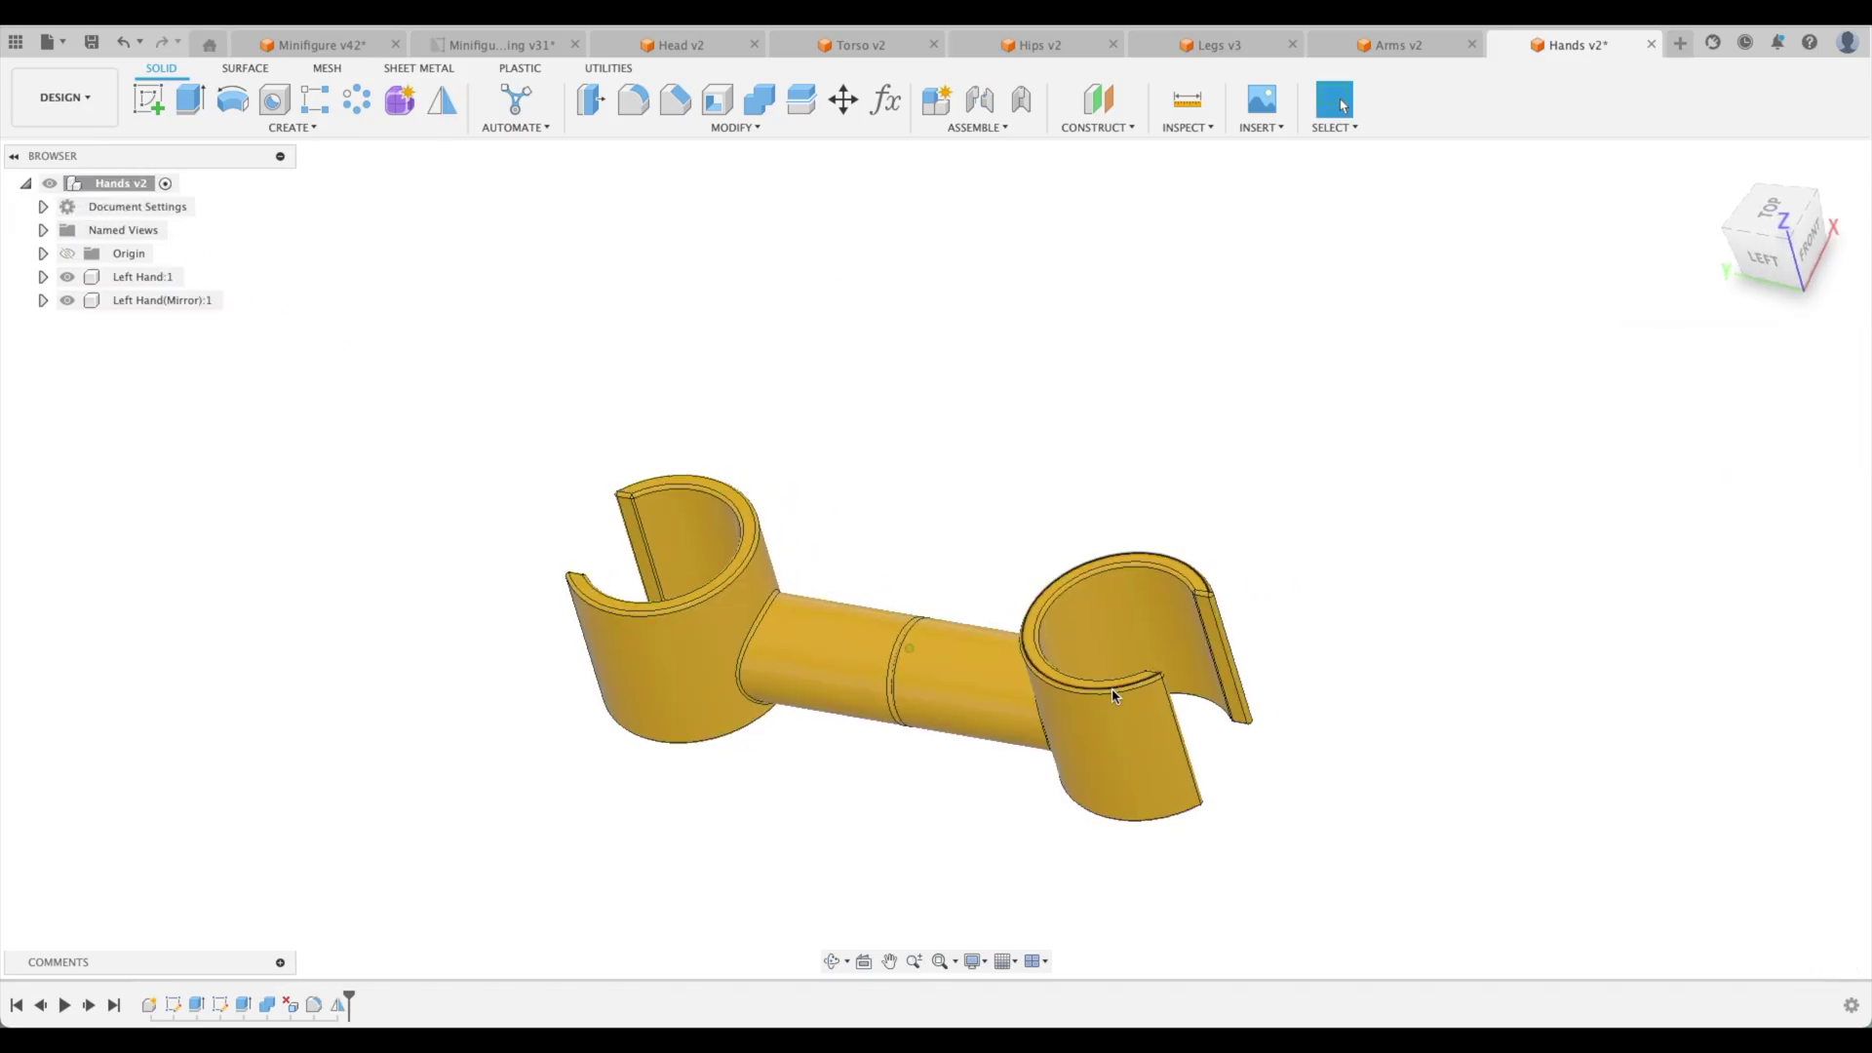
- Move the two hands apart to inspect them separately, and revert them to their original positions
{"action": "left_click_drag", "start_coordinate": [1085, 655], "coordinate": [1373, 531]}
{"action": "left_click_drag", "start_coordinate": [820, 656], "coordinate": [700, 507]}
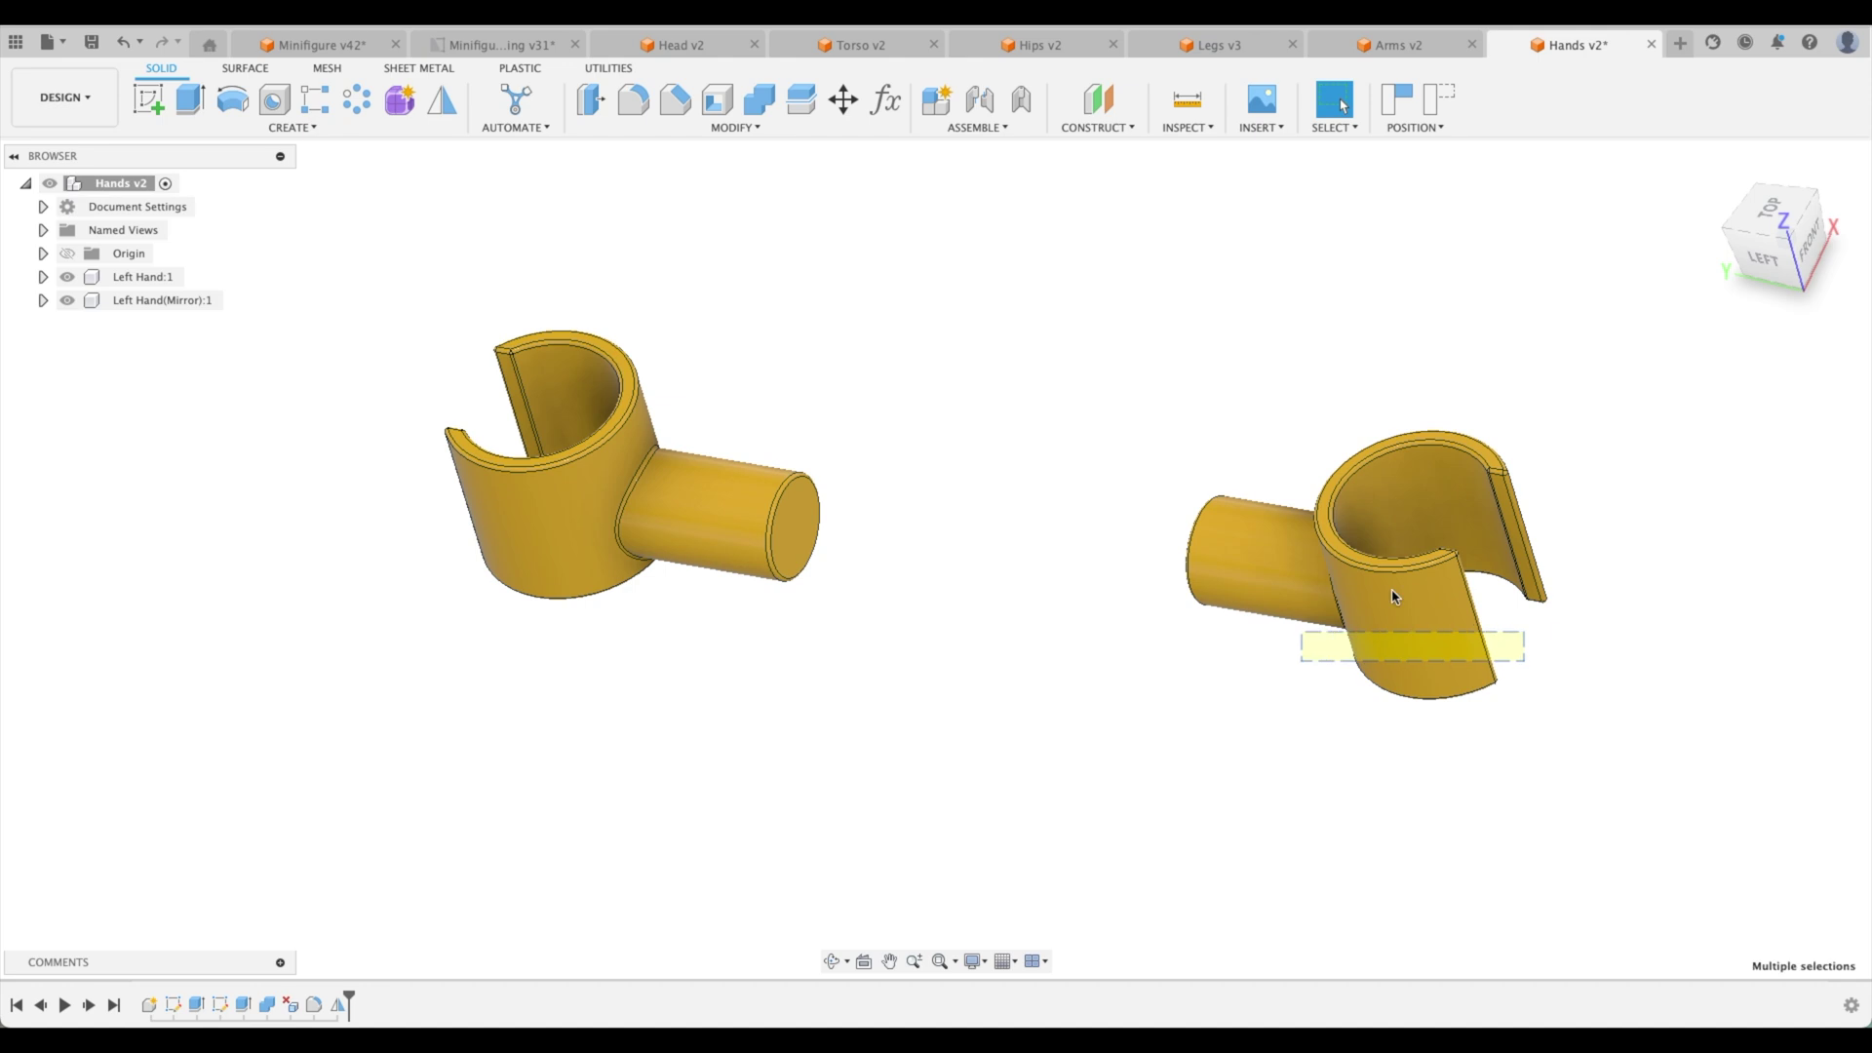
{"action": "left_click_drag", "start_coordinate": [1392, 596], "coordinate": [1207, 607]}
{"action": "scroll", "coordinate": [1471, 435], "scroll_direction": "up", "scroll_amount": 5, "text": "shift"}
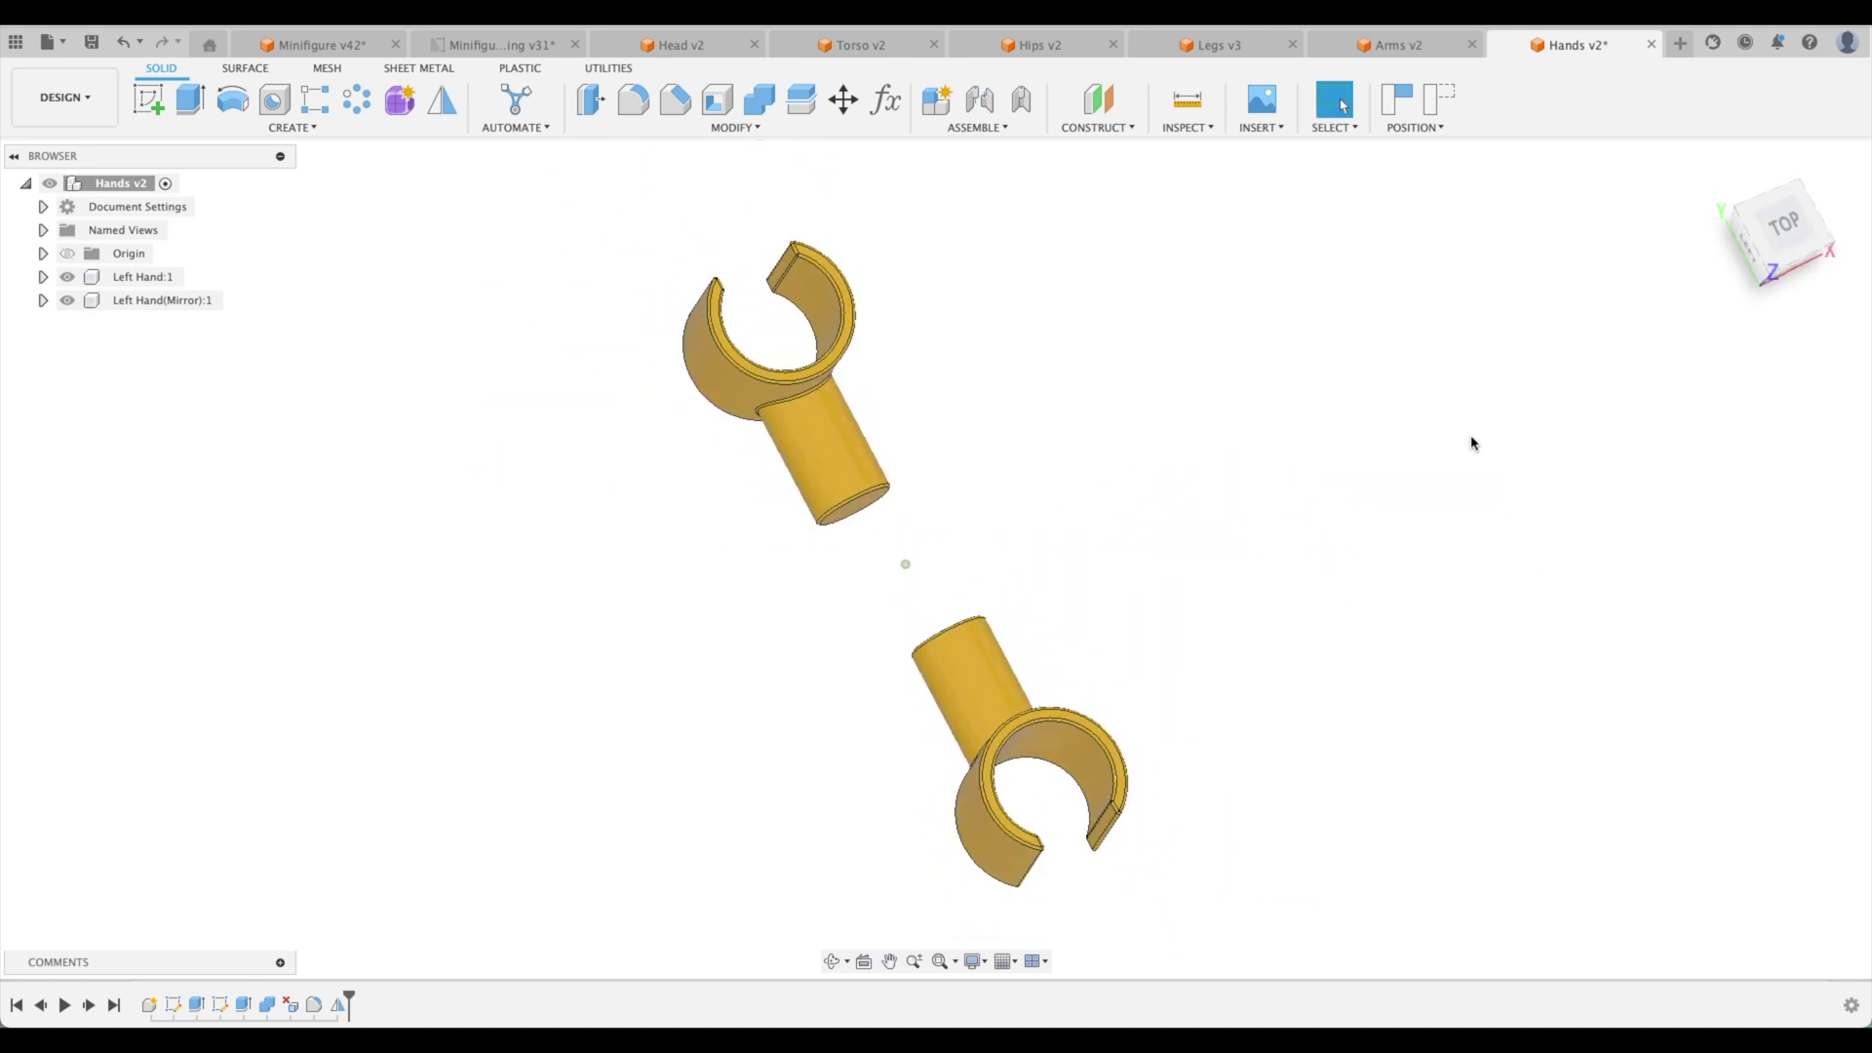
{"action": "left_click", "coordinate": [1711, 168]}
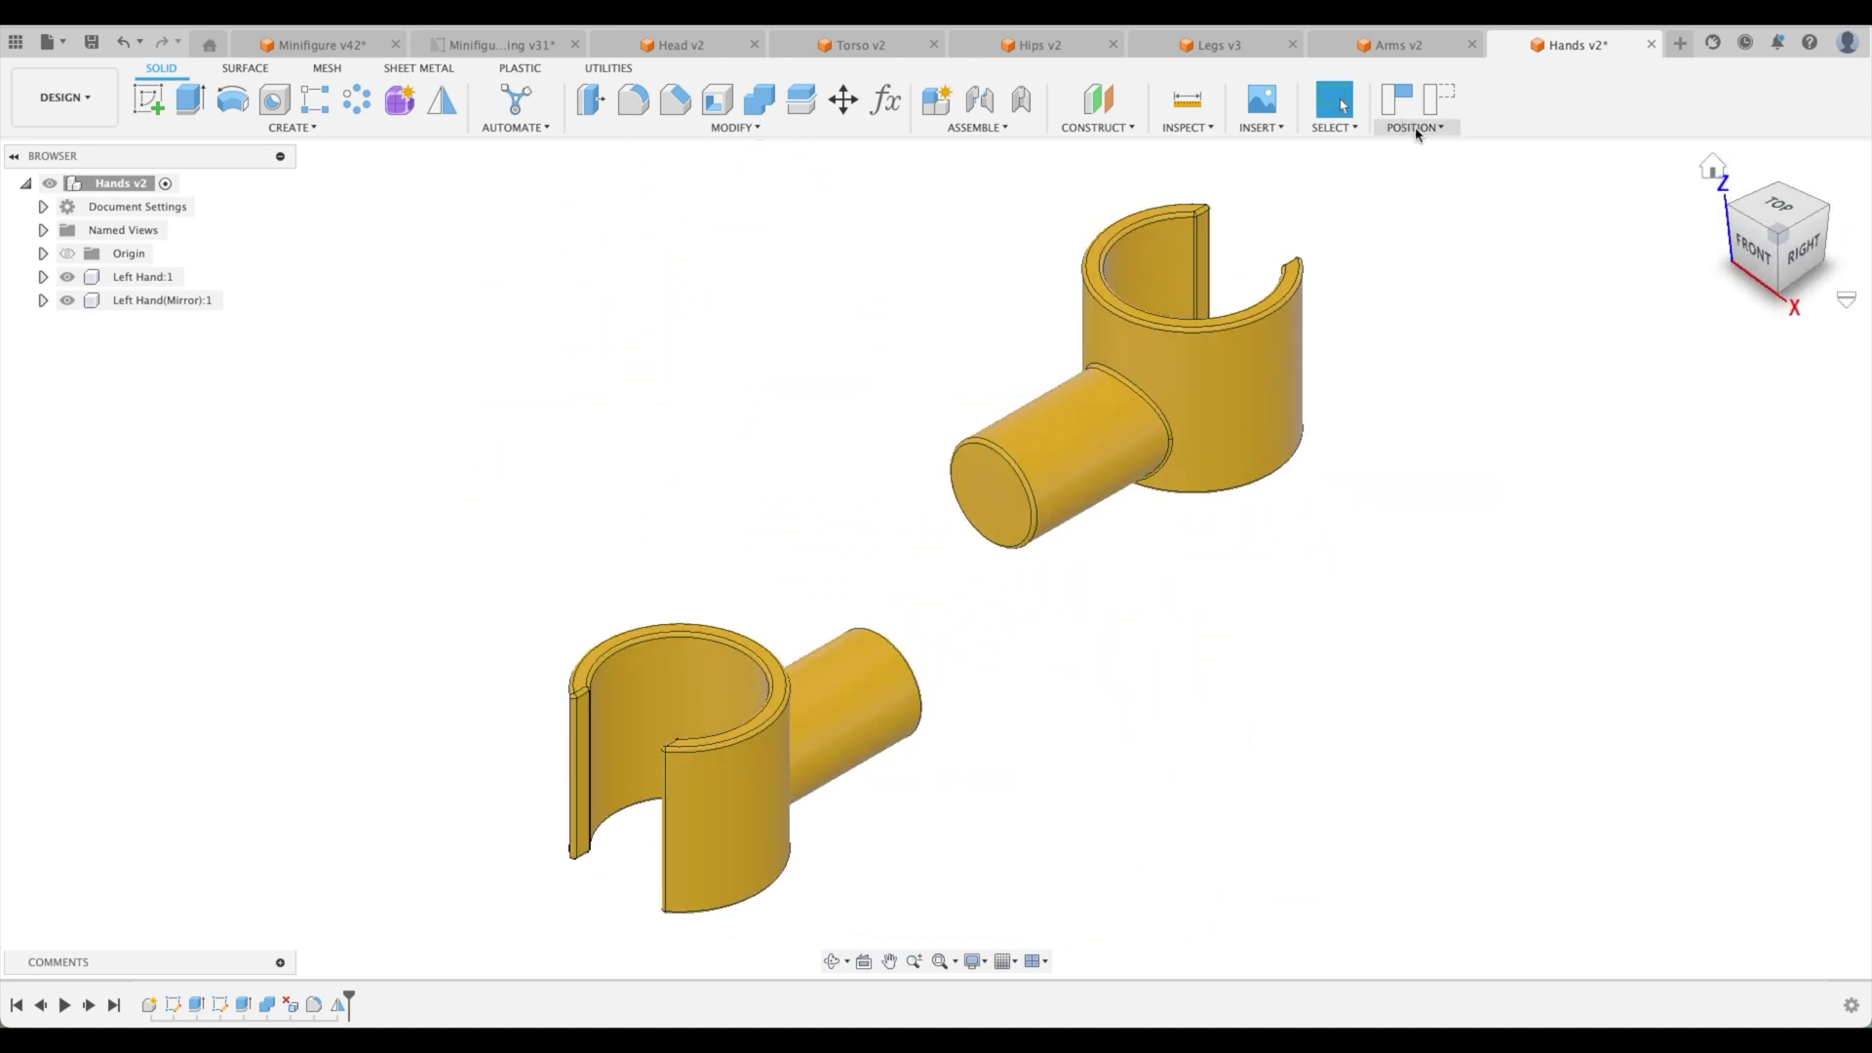
{"action": "left_click", "coordinate": [1438, 98]}
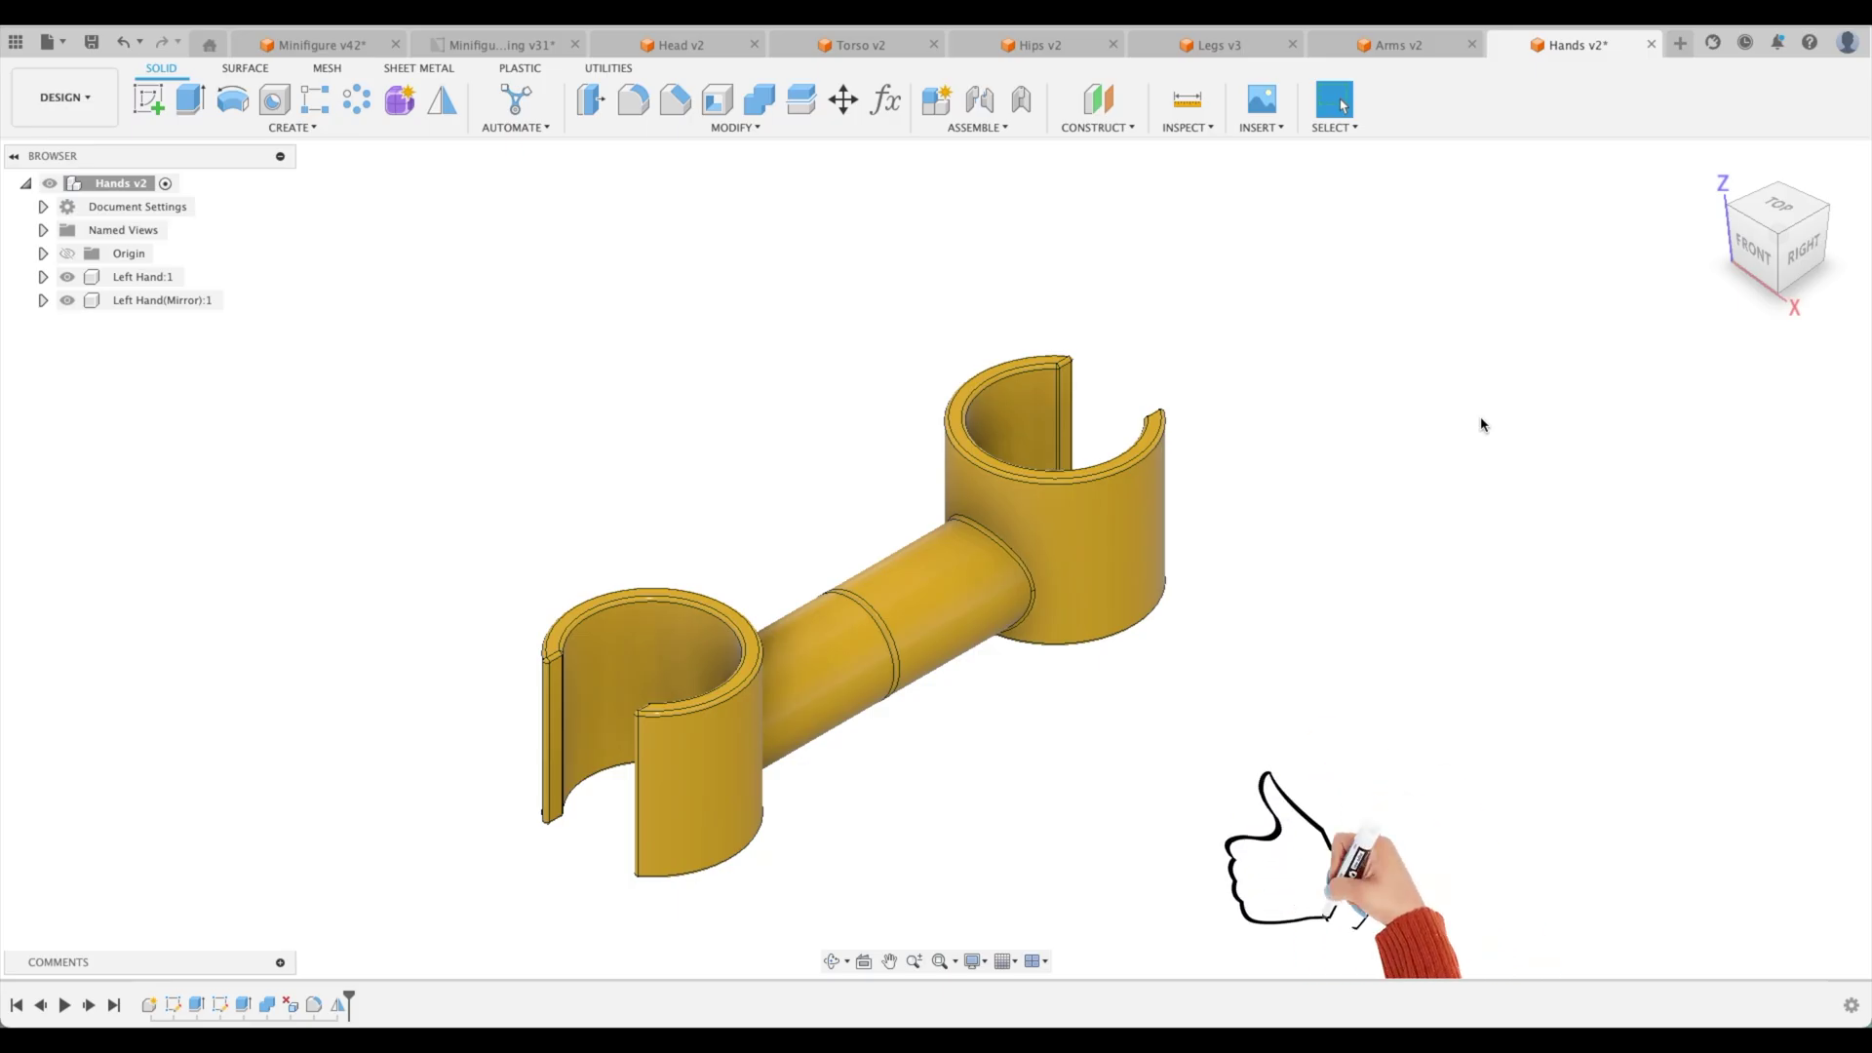